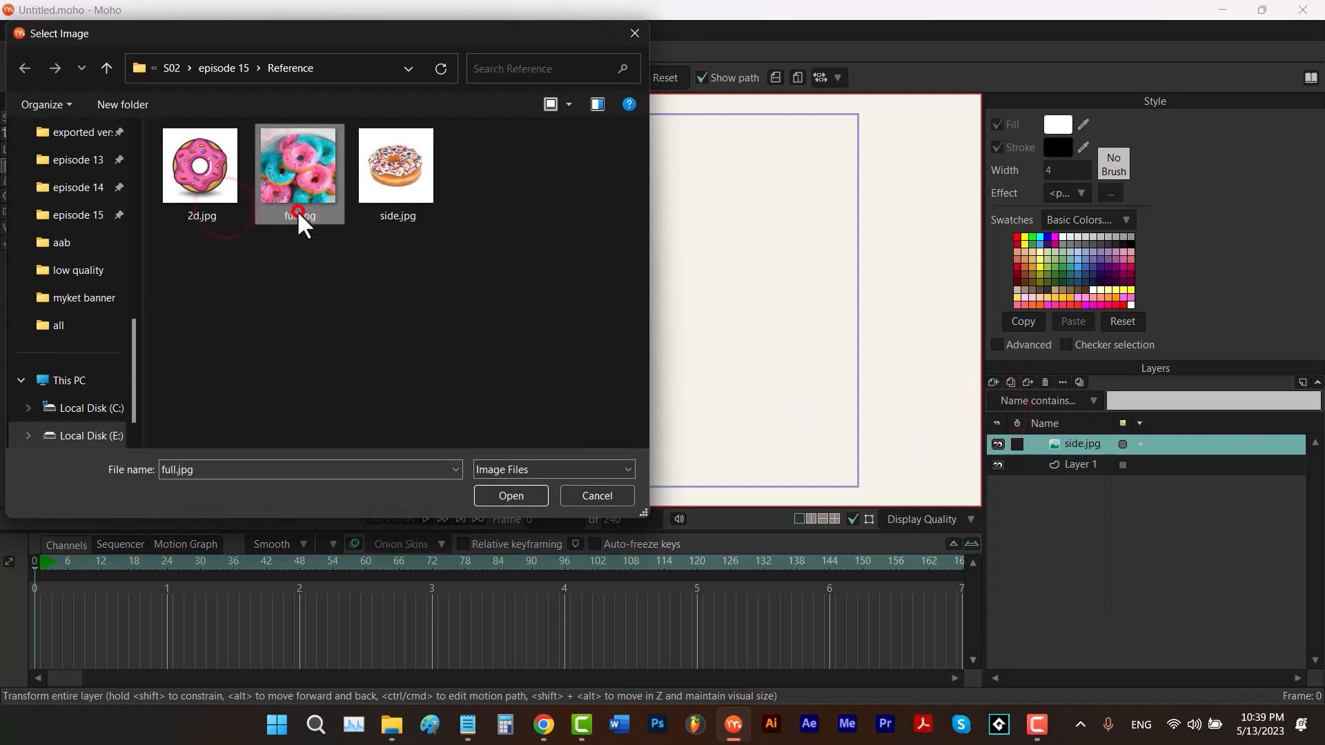
# Import the reference images full.jpg and 2d.jpg as image layers.
pyautogui.click(499, 497)
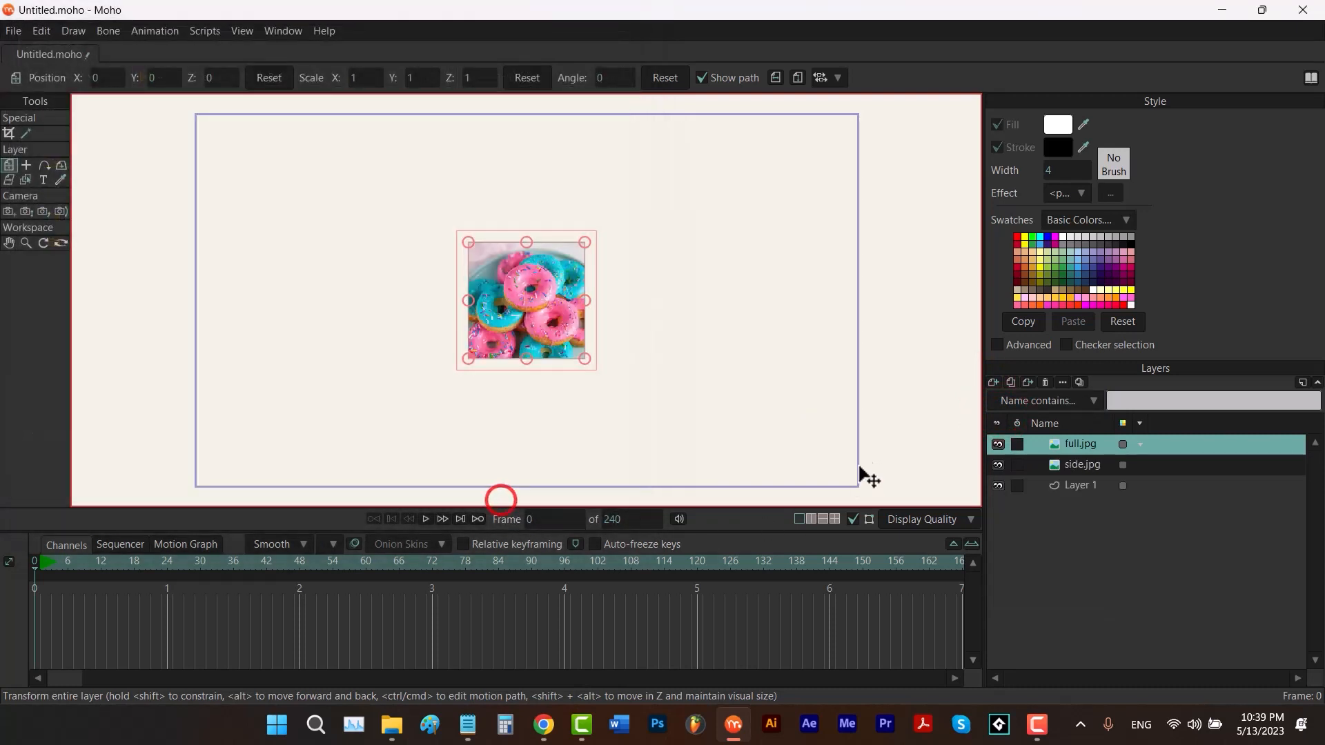
pyautogui.click(993, 382)
pyautogui.click(1005, 412)
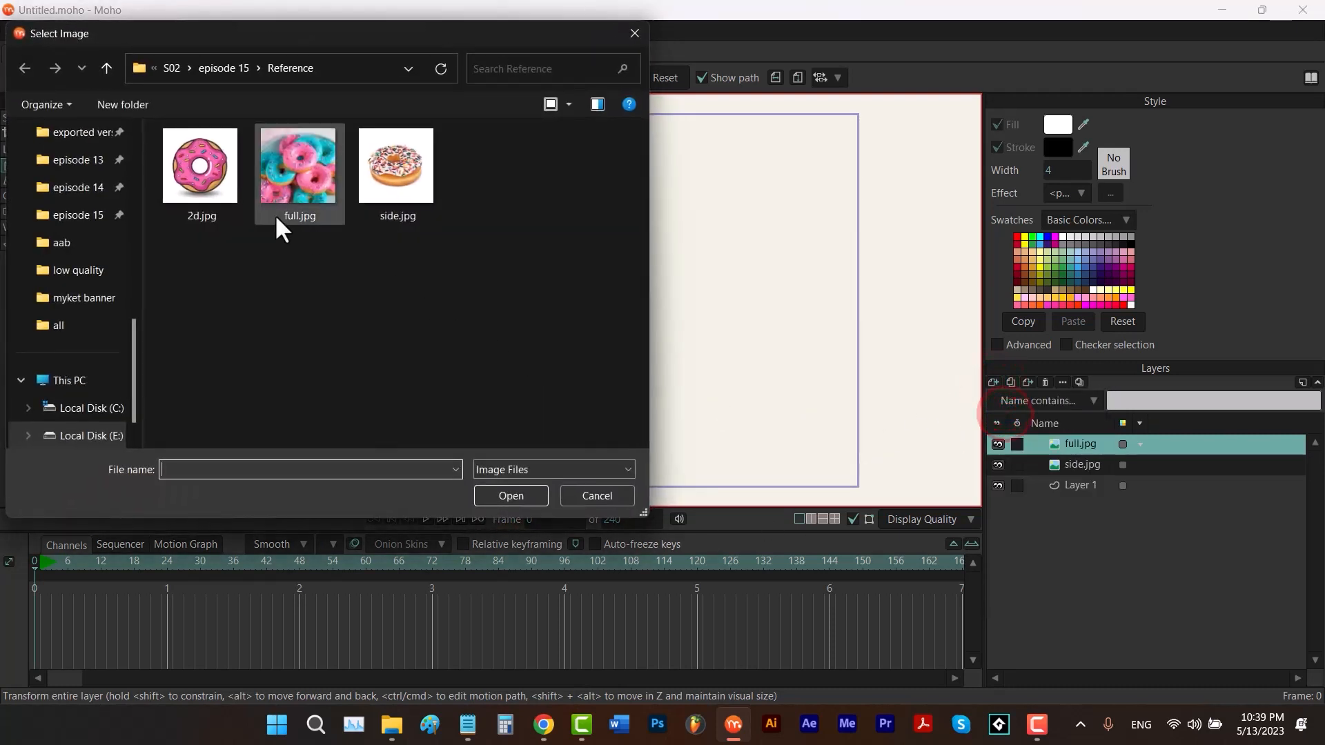
pyautogui.click(207, 170)
pyautogui.click(492, 488)
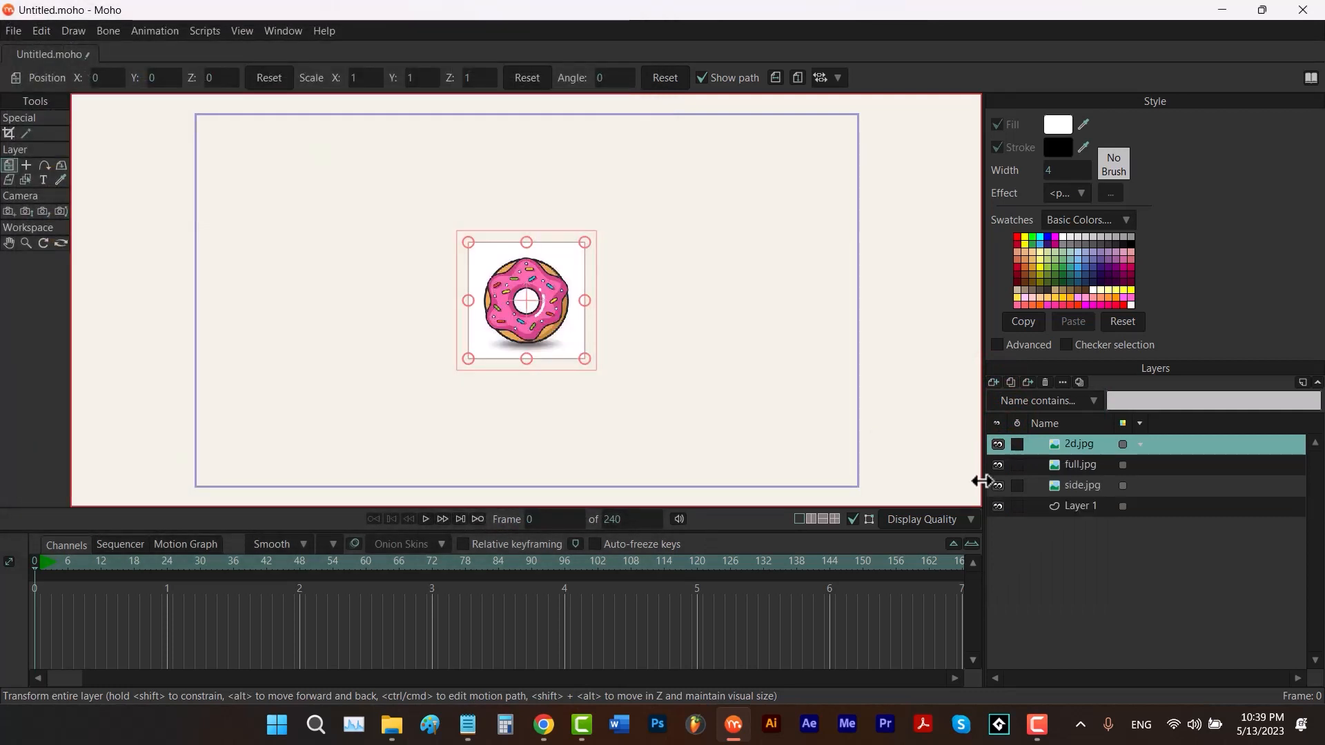
# Stack the three reference images along the canvas's right edge, with 2d.jpg above full.jpg and side.jpg lowest.
pyautogui.moveTo(543, 323); pyautogui.dragTo(821, 207)
pyautogui.click(1066, 464)
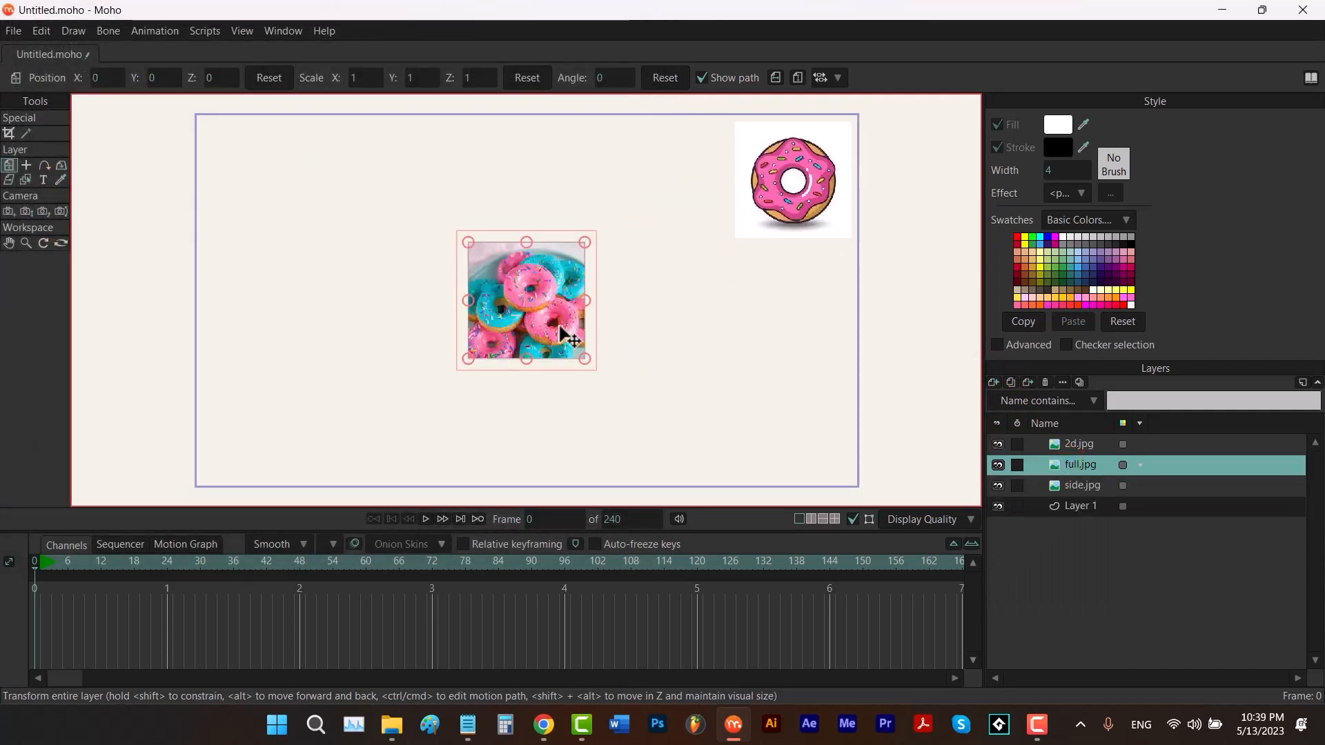
pyautogui.moveTo(568, 334); pyautogui.dragTo(830, 345)
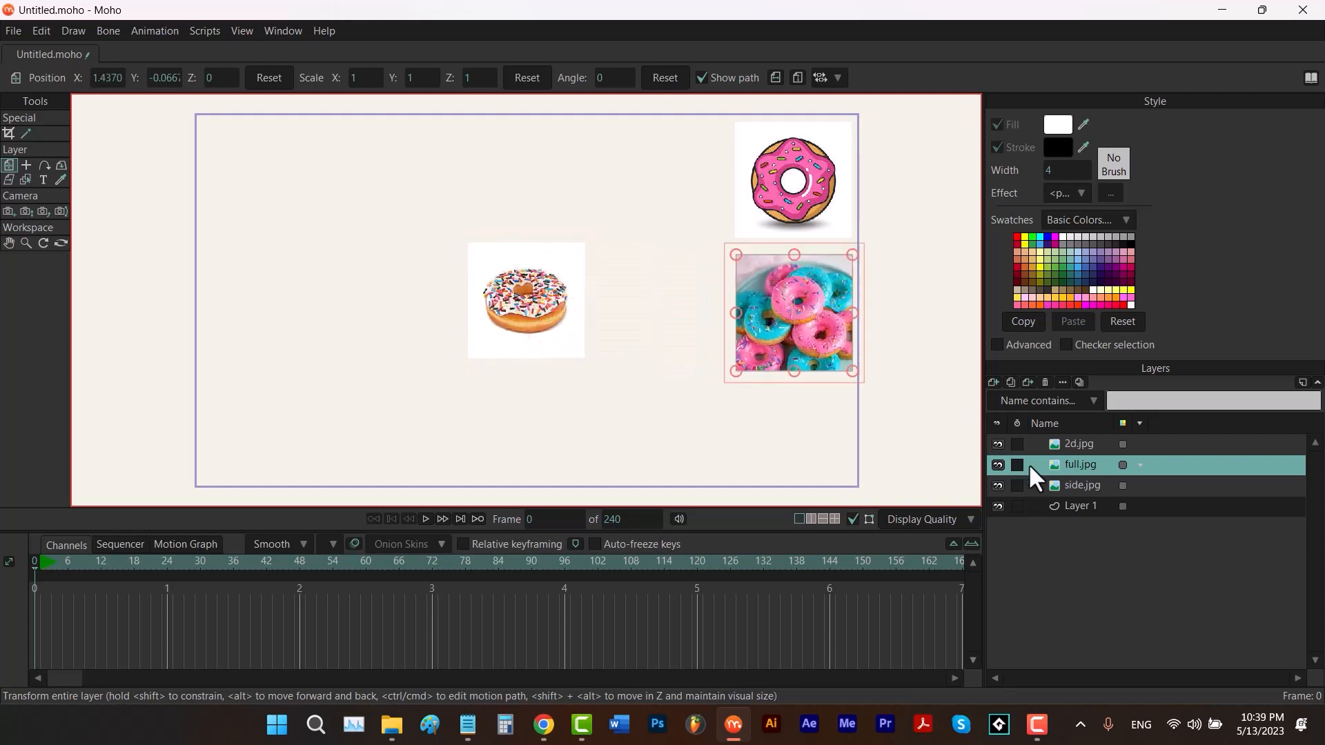
pyautogui.click(1083, 487)
pyautogui.moveTo(533, 310); pyautogui.dragTo(807, 445)
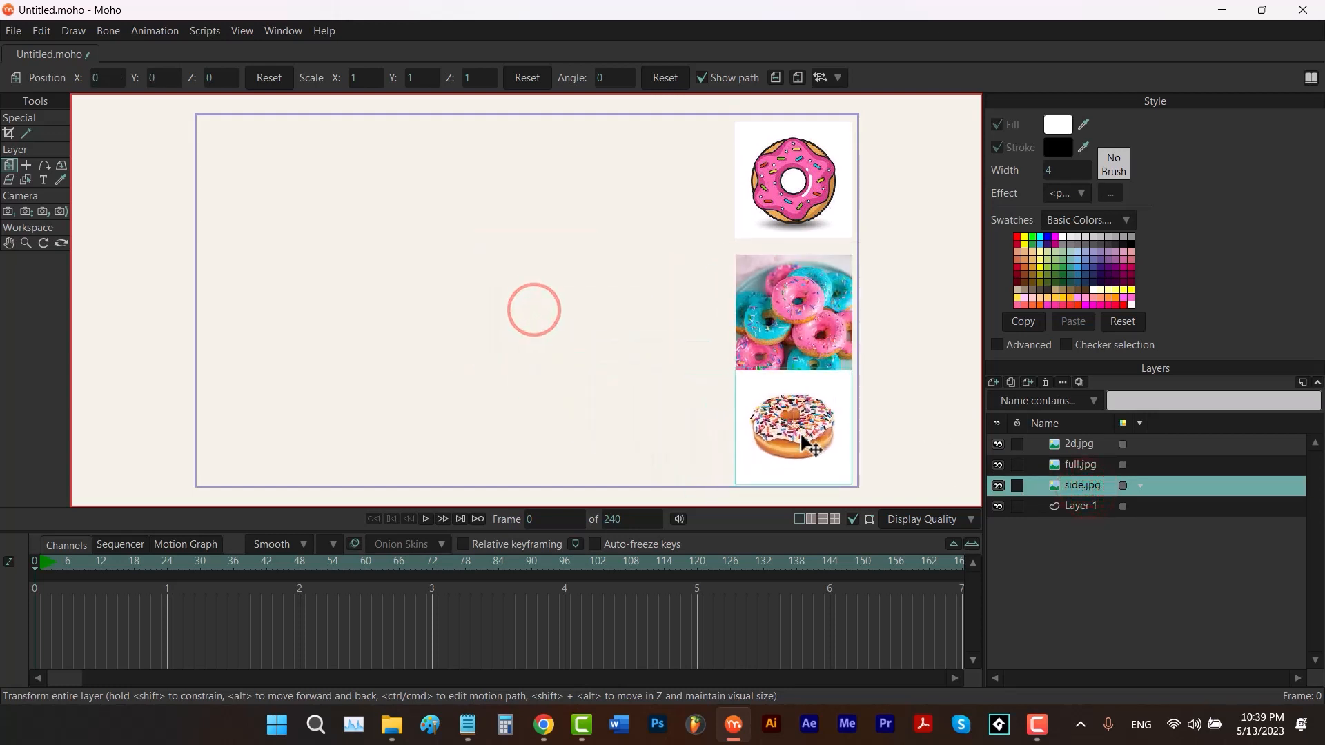
pyautogui.click(1114, 486)
pyautogui.click(1095, 466)
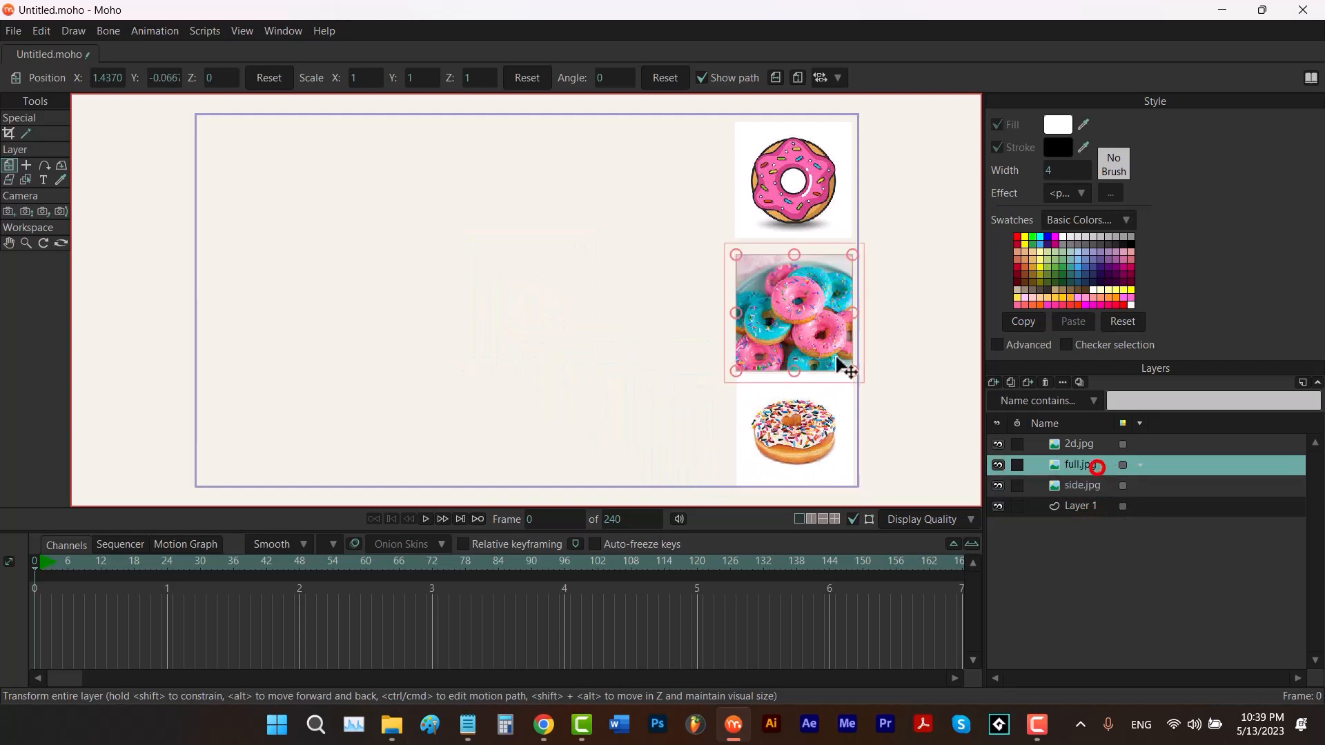
pyautogui.moveTo(801, 312); pyautogui.dragTo(801, 301)
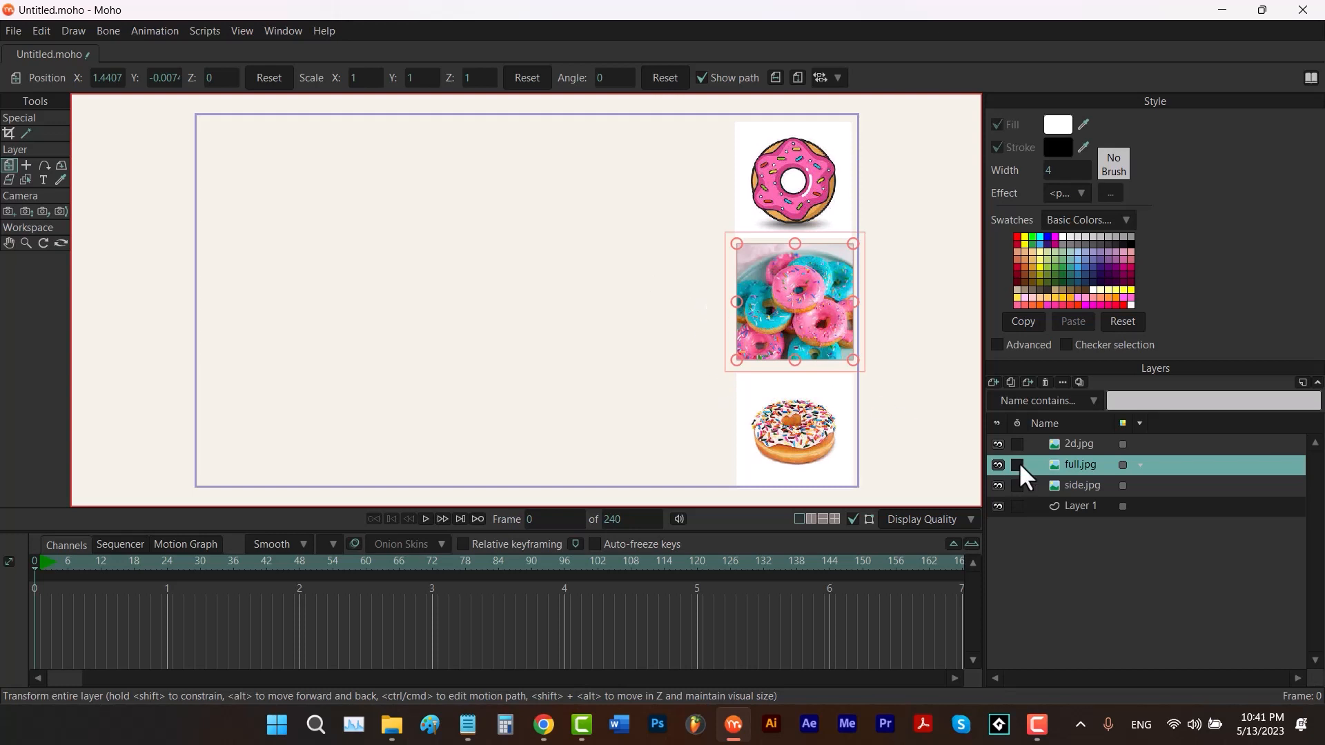
# Draw a circle on Layer 1 around the canvas centre with auto-fill and auto-stroke disabled.
pyautogui.click(1082, 505)
pyautogui.press('r')
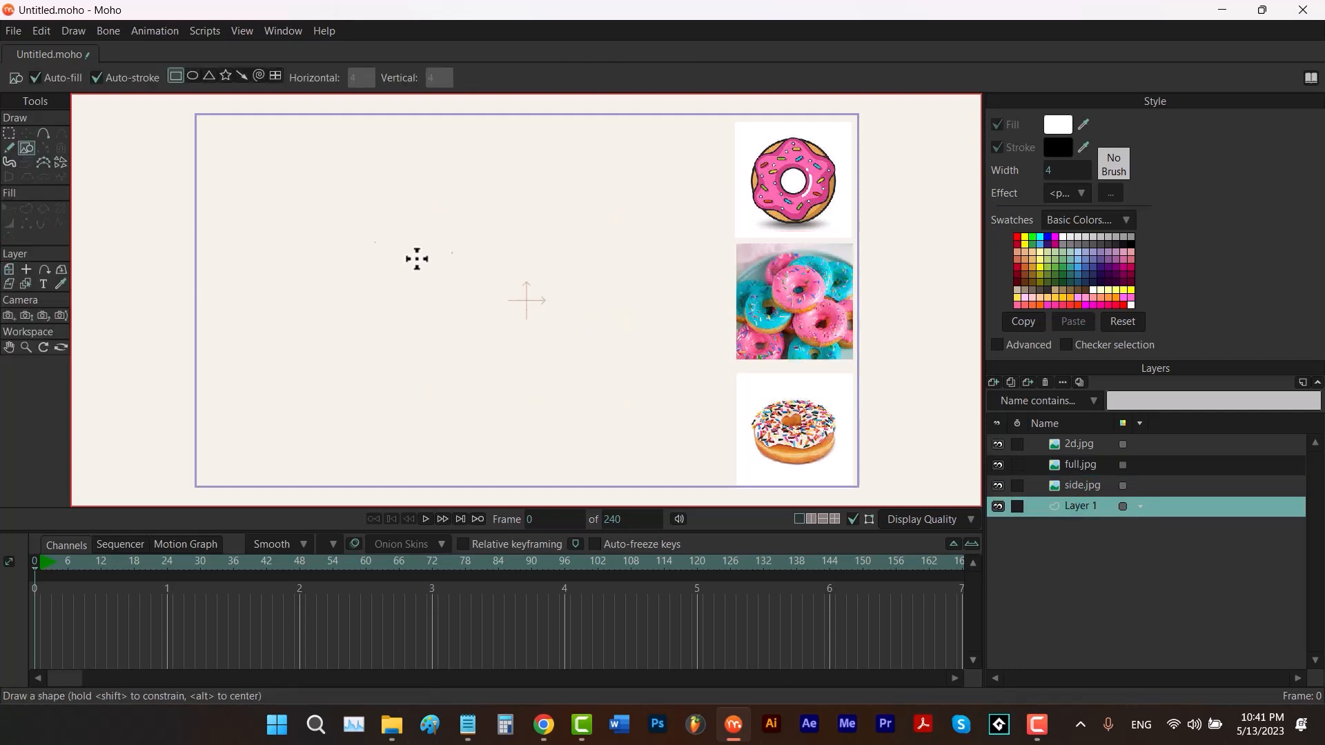
pyautogui.click(194, 79)
pyautogui.click(97, 78)
pyautogui.click(36, 78)
pyautogui.moveTo(526, 299)
pyautogui.mouseDown()
pyautogui.moveTo(553, 338)
pyautogui.moveTo(648, 393)
pyautogui.mouseUp()
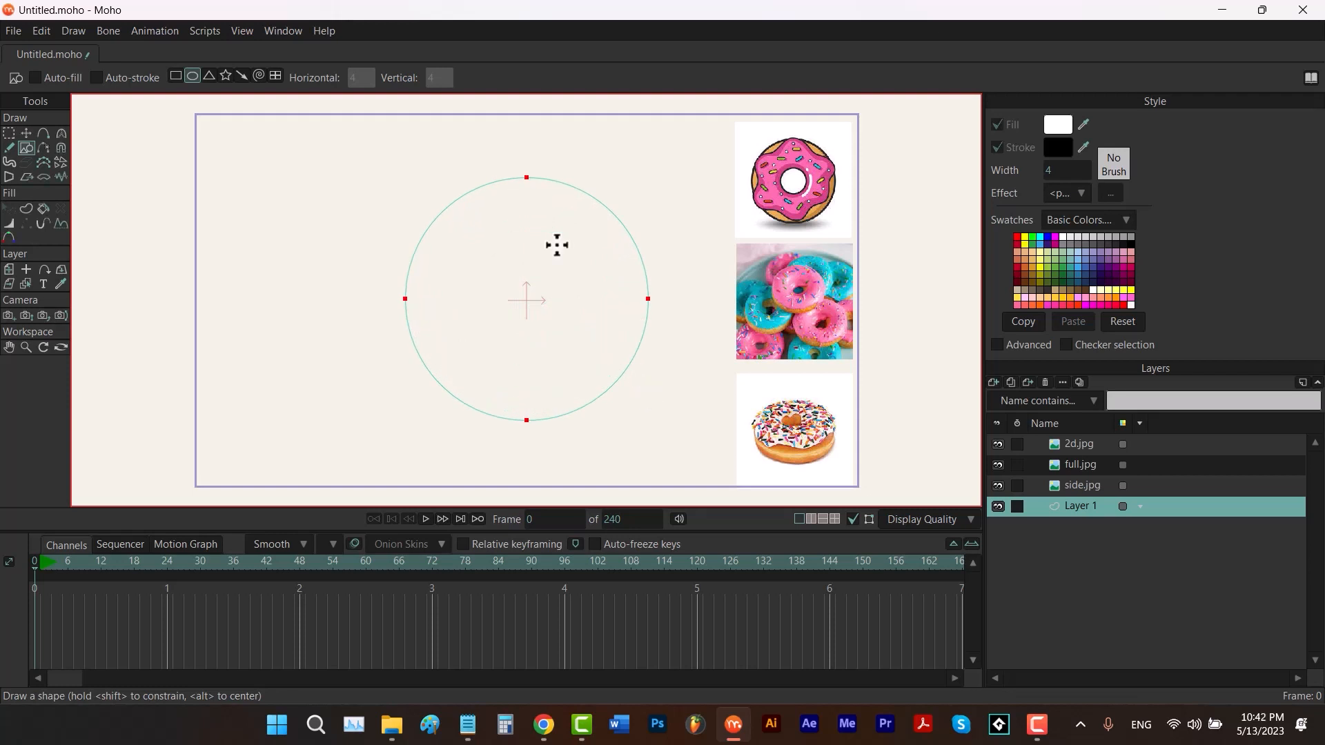
# Enlarge the circle and scale a concentric copy down to about half its diameter for the doughnut hole.
pyautogui.press('t')
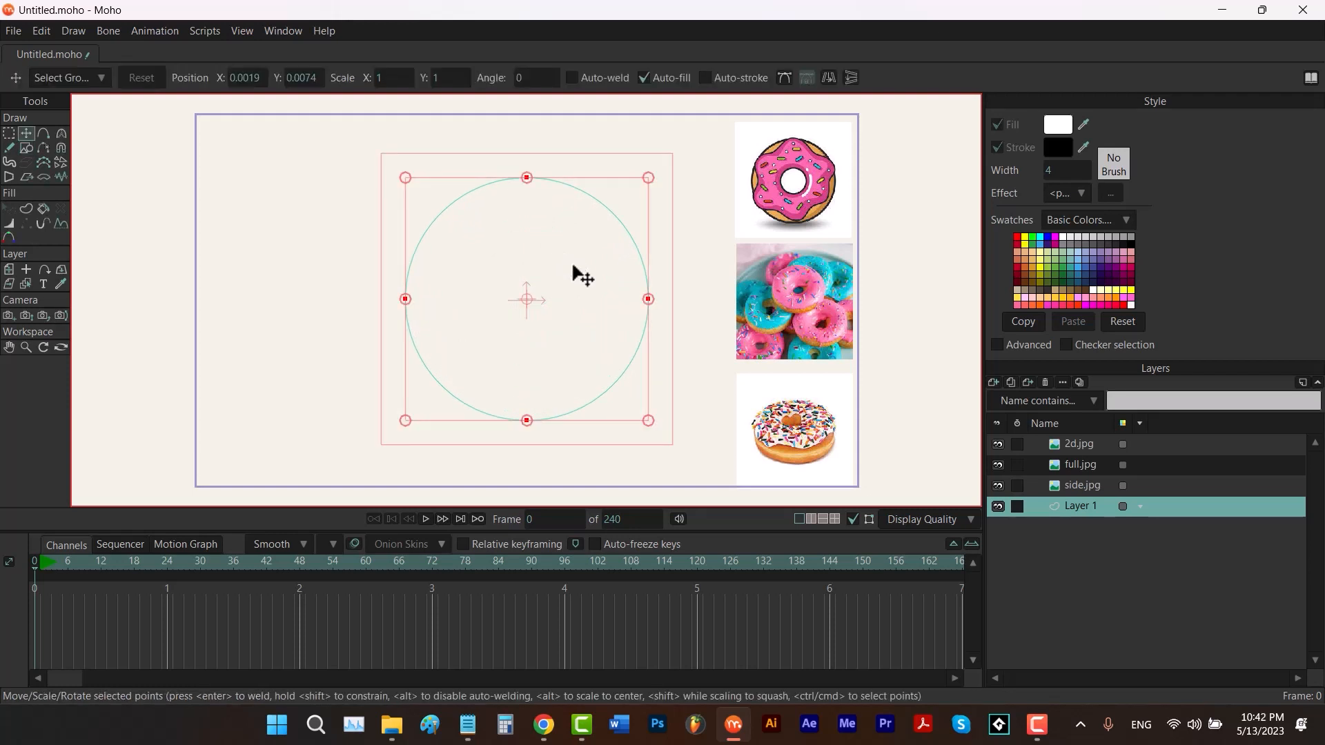
pyautogui.moveTo(648, 420); pyautogui.dragTo(678, 460)
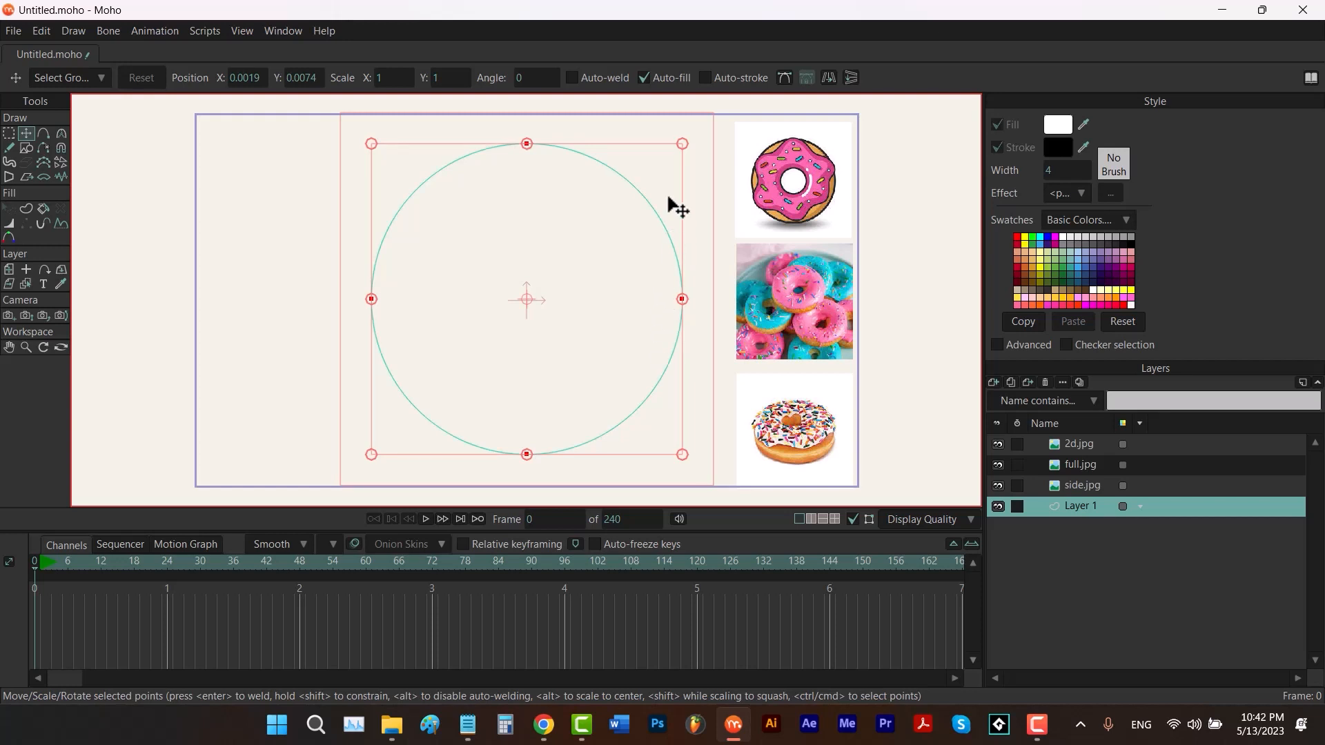
pyautogui.moveTo(684, 145); pyautogui.dragTo(614, 236)
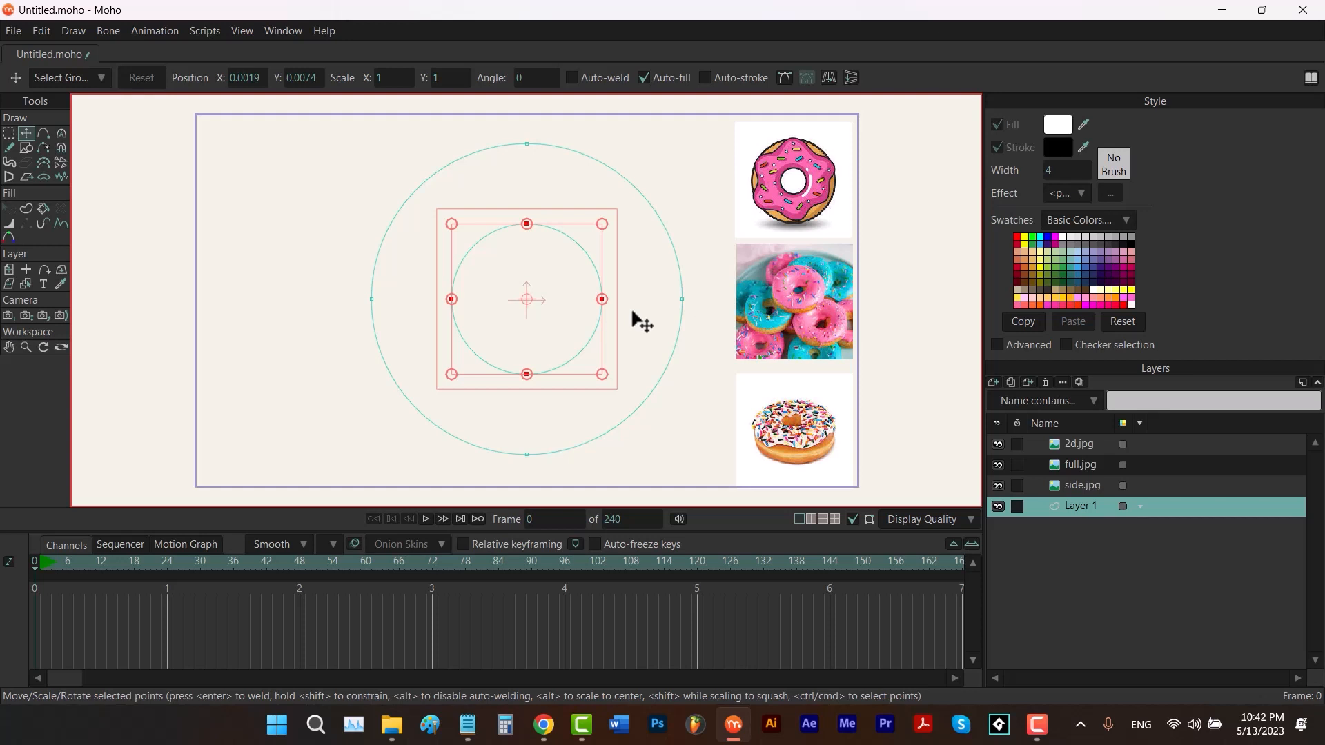
# Create a fill-only ring shape from both circles, using the orange dough colour sampled from the side.jpg doughnut.
pyautogui.press('u')
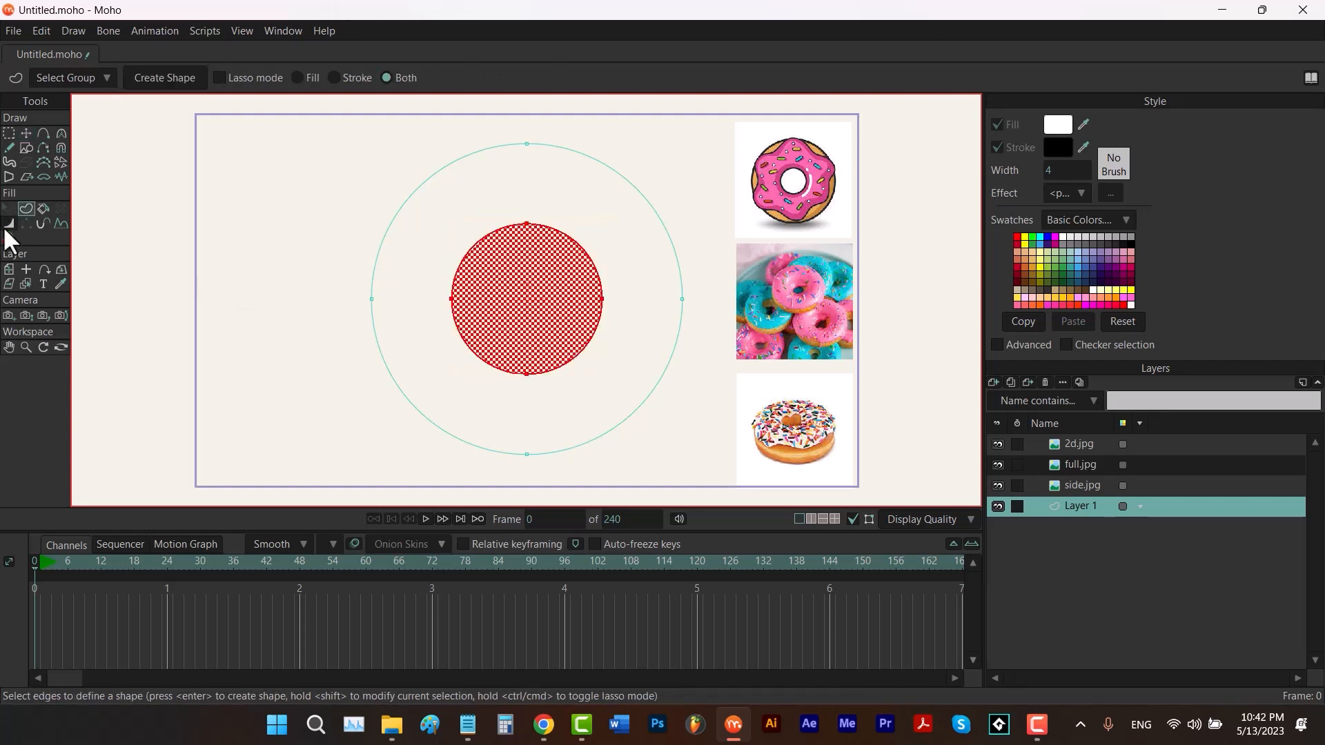
pyautogui.hotkey('ctrl', 'a')
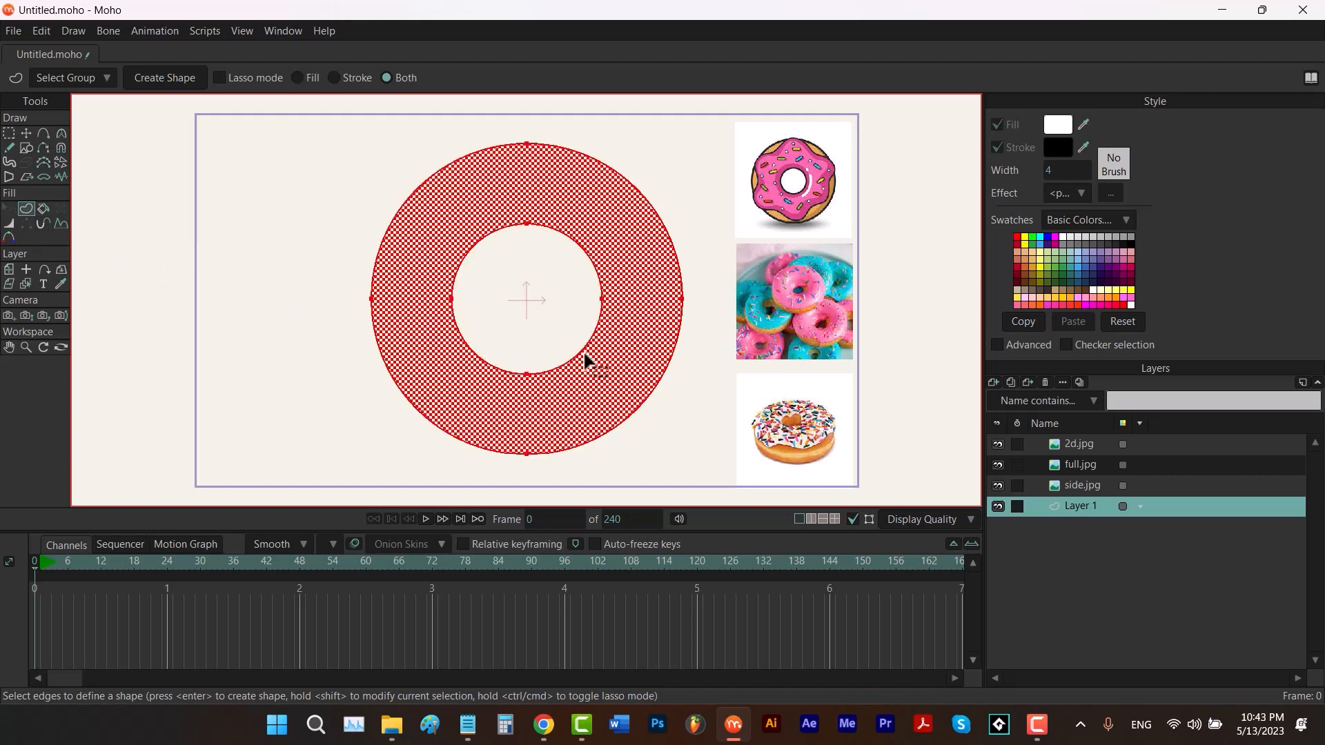
pyautogui.click(298, 79)
pyautogui.click(1083, 124)
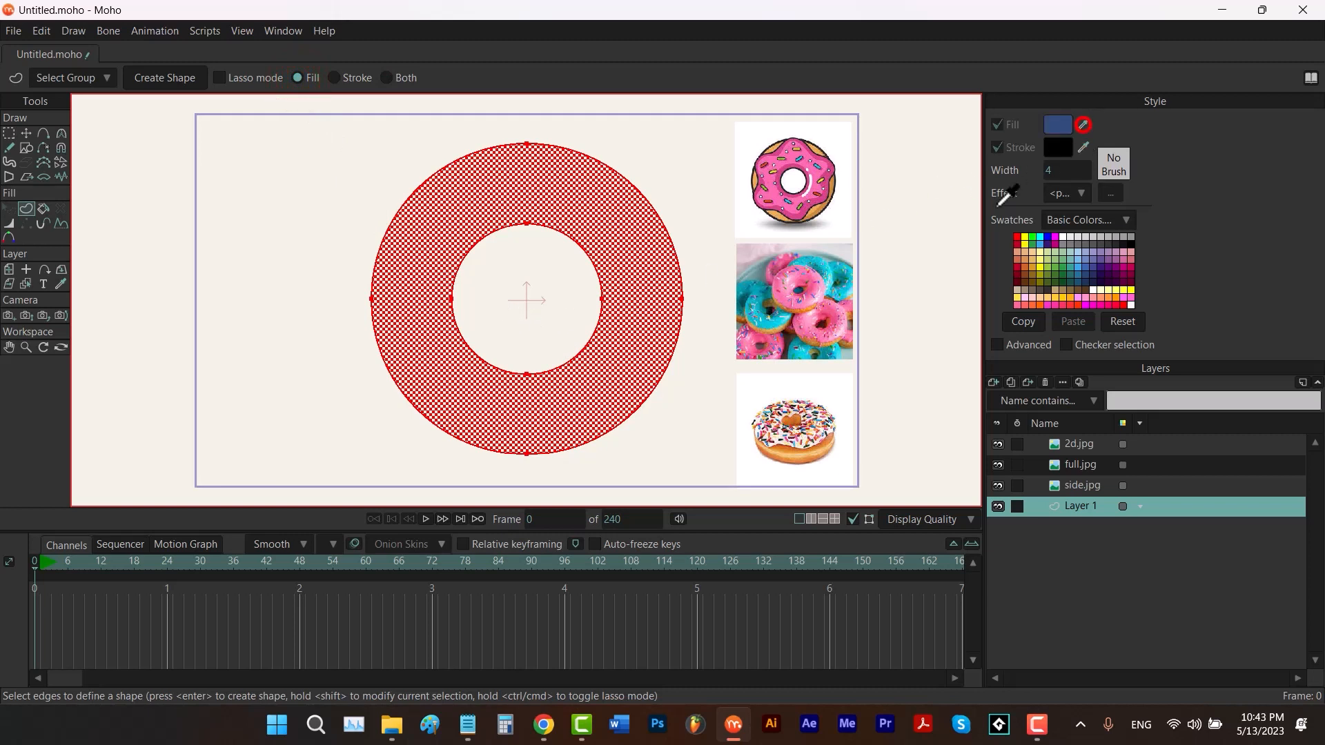
pyautogui.click(790, 454)
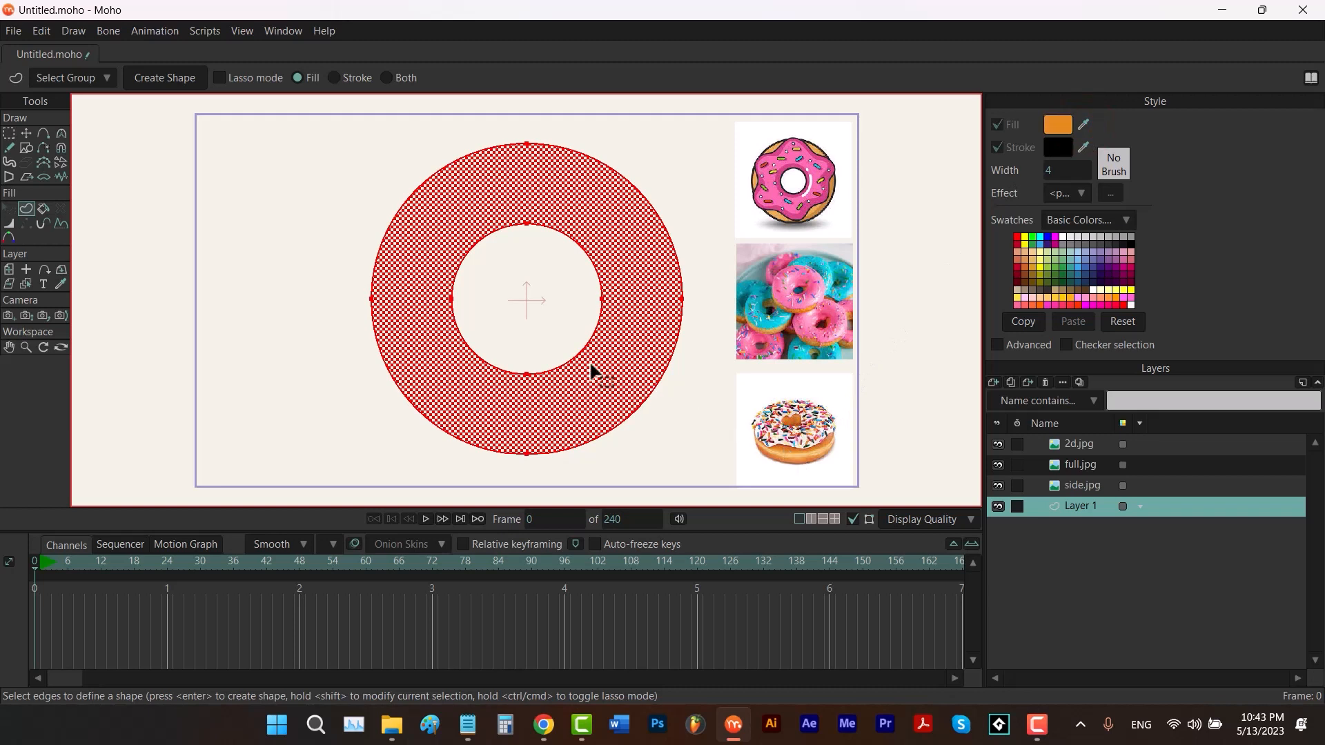
pyautogui.click(183, 81)
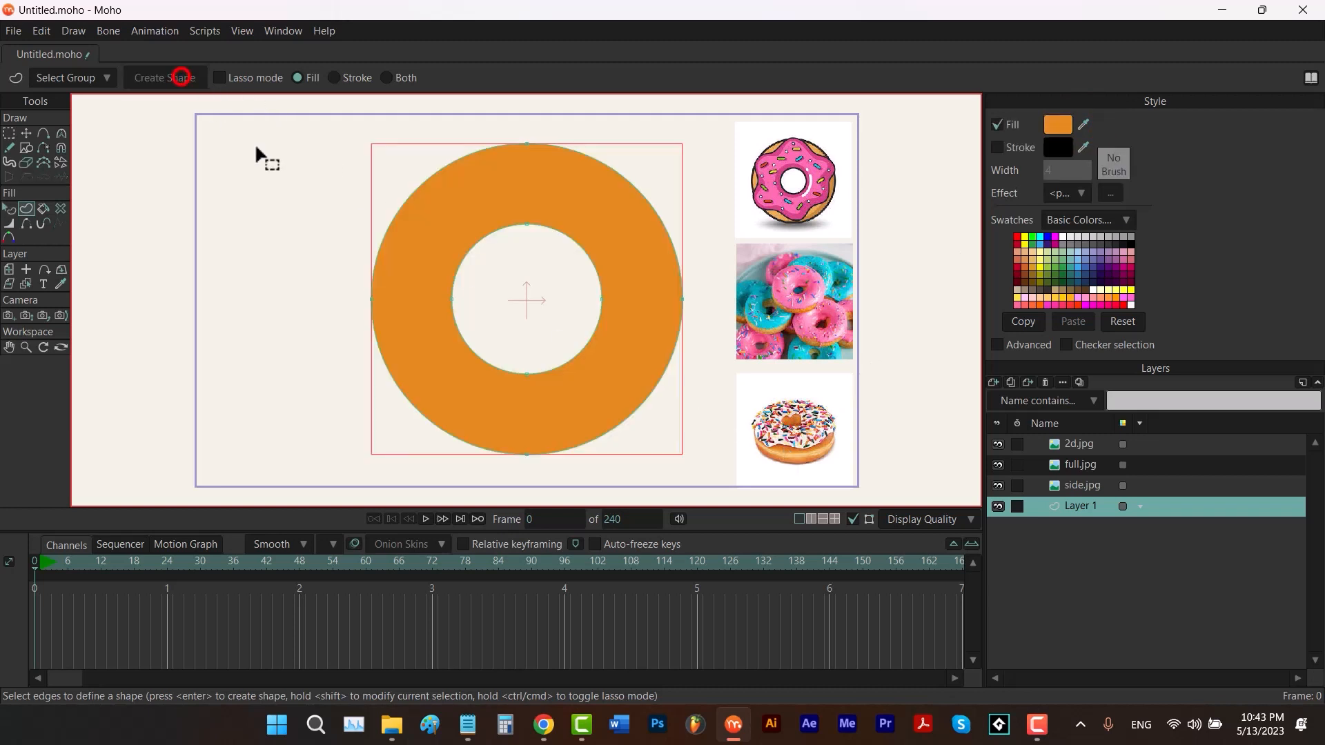
# Rename Layer 1 as torus.
pyautogui.doubleClick(1088, 502)
pyautogui.write('torus')
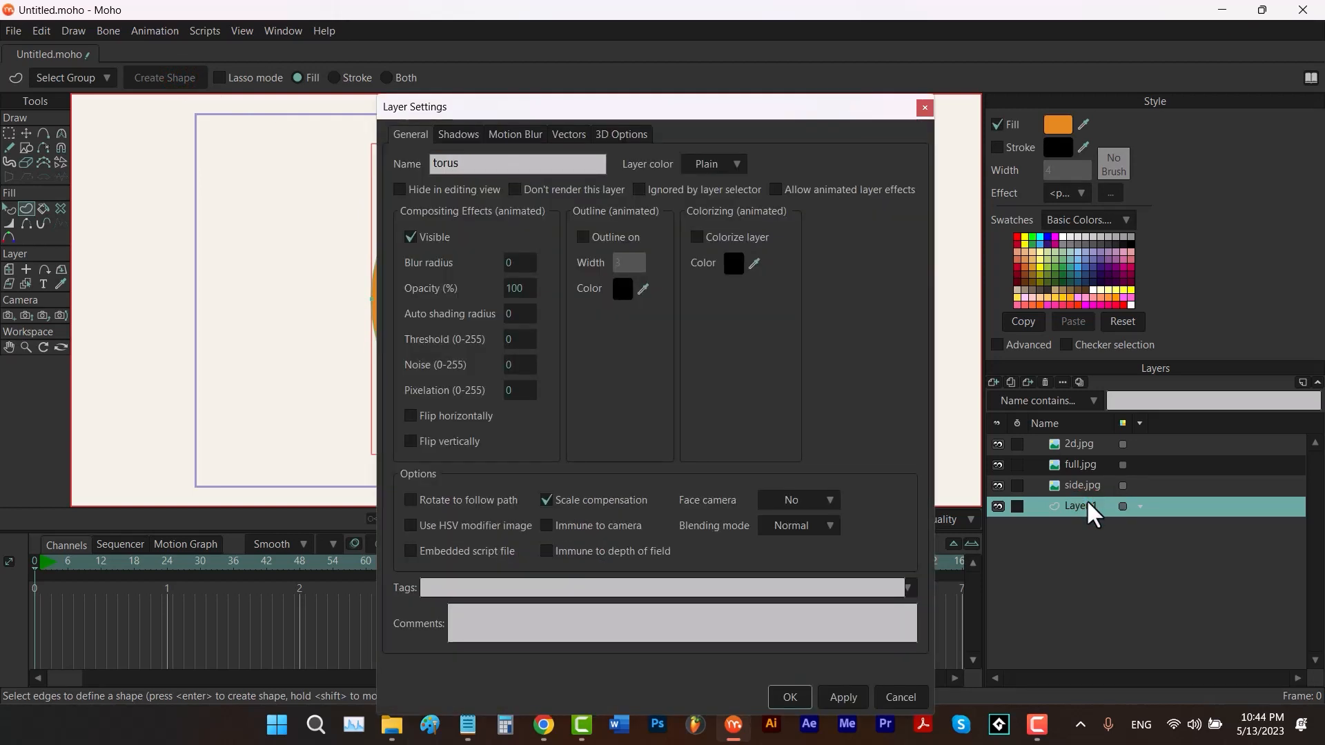
pyautogui.press('Return')
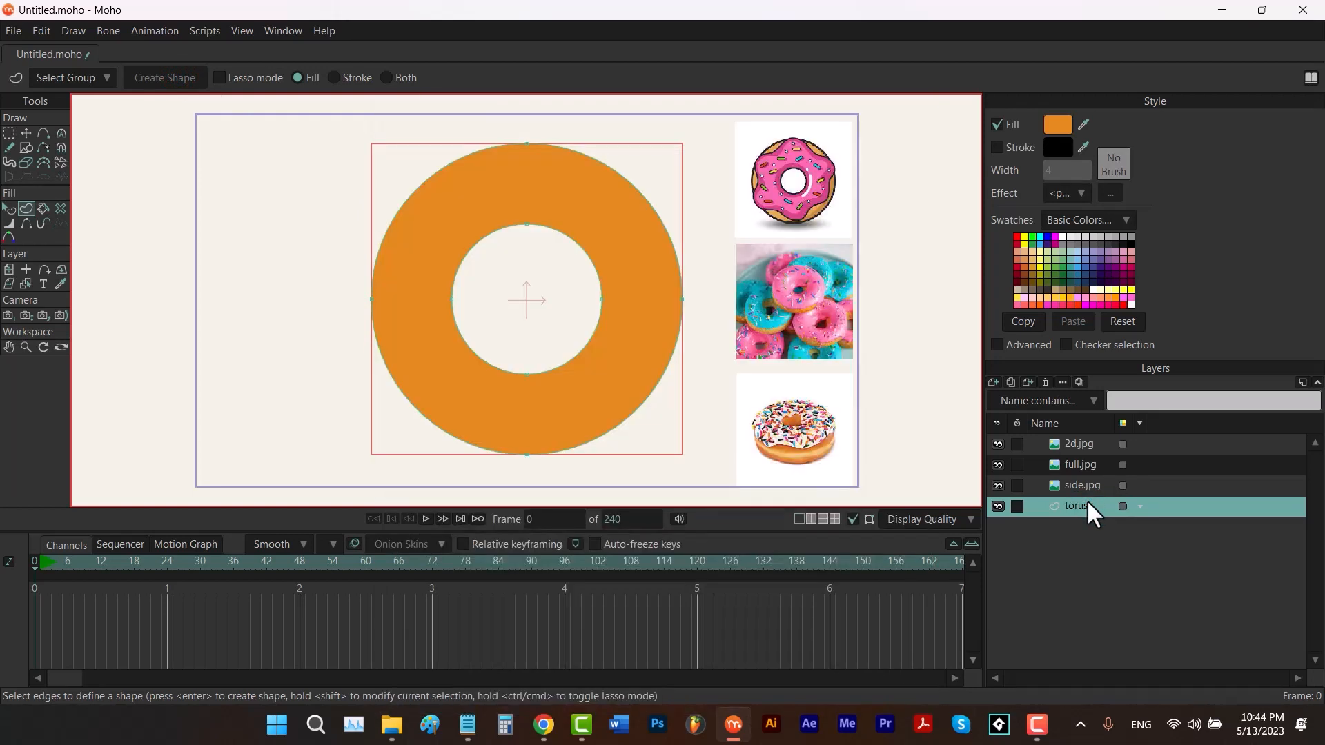
# Add a new vector layer above torus and name it cream.
pyautogui.press('e')
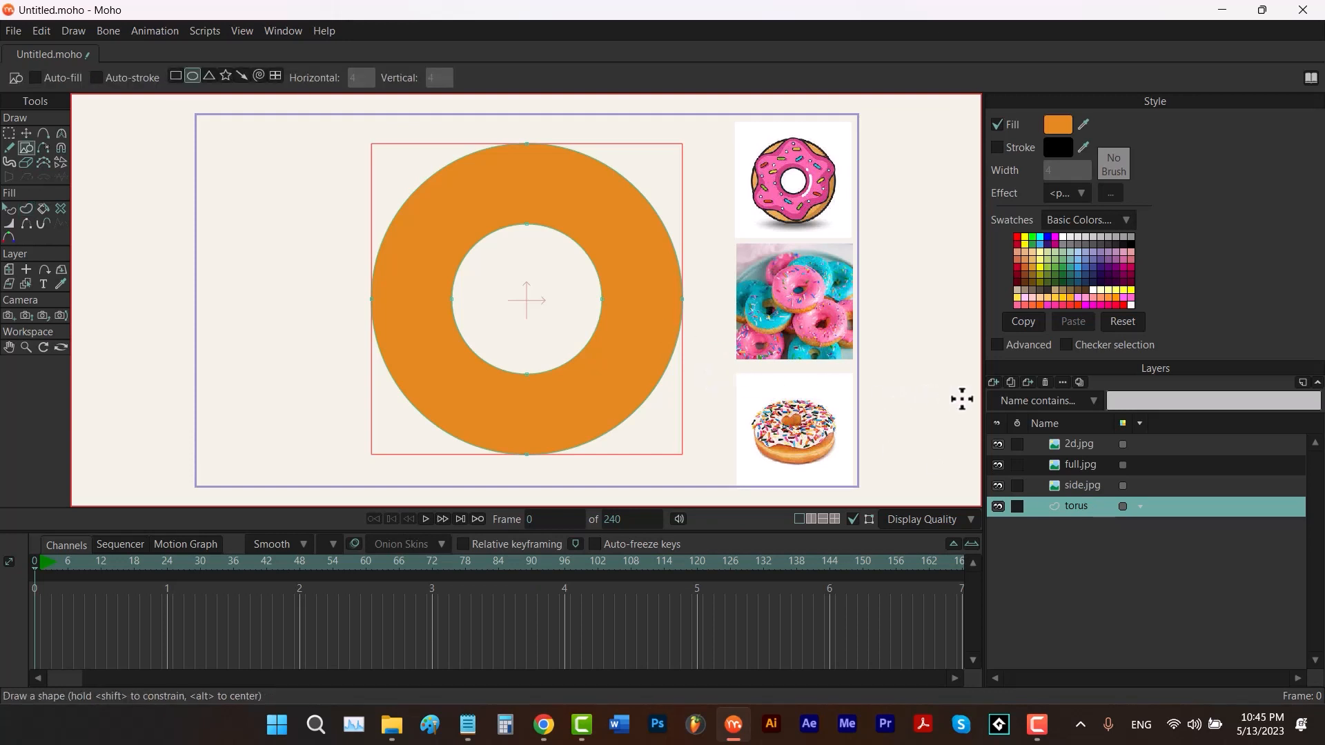
pyautogui.click(993, 383)
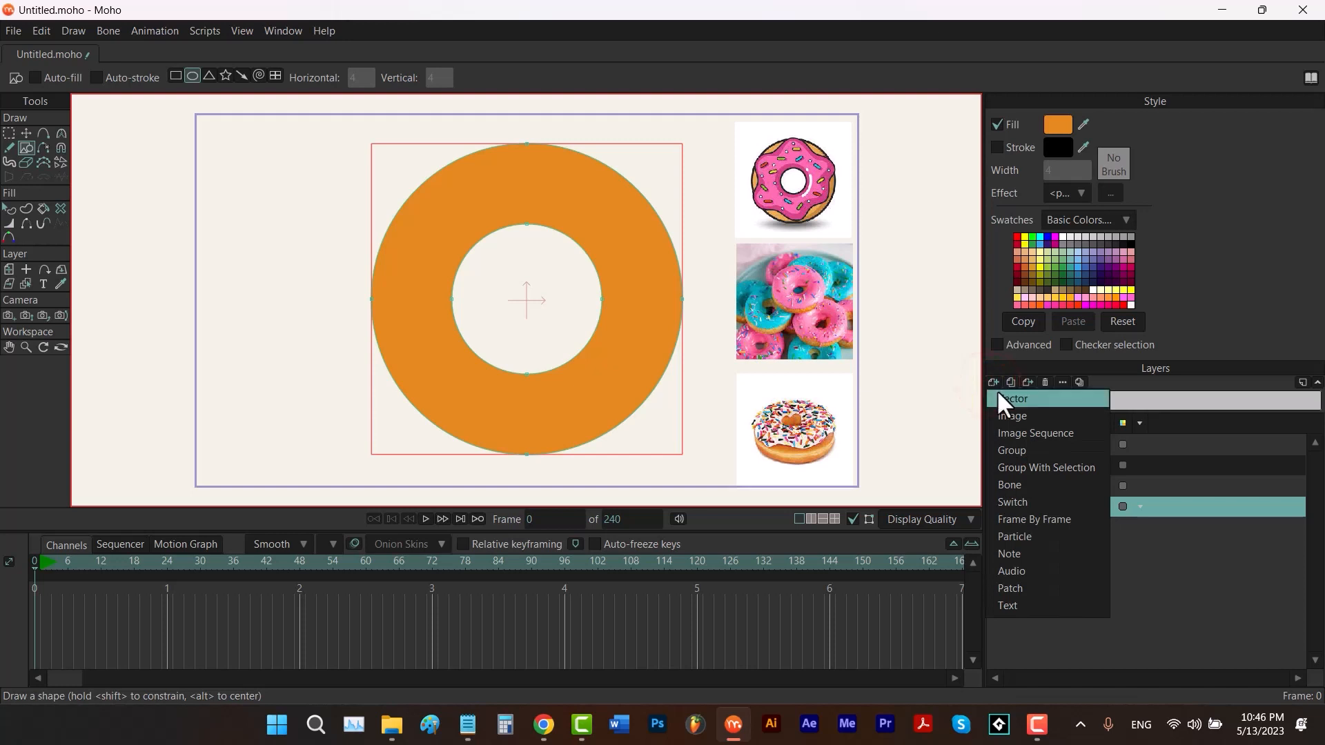
pyautogui.click(1000, 398)
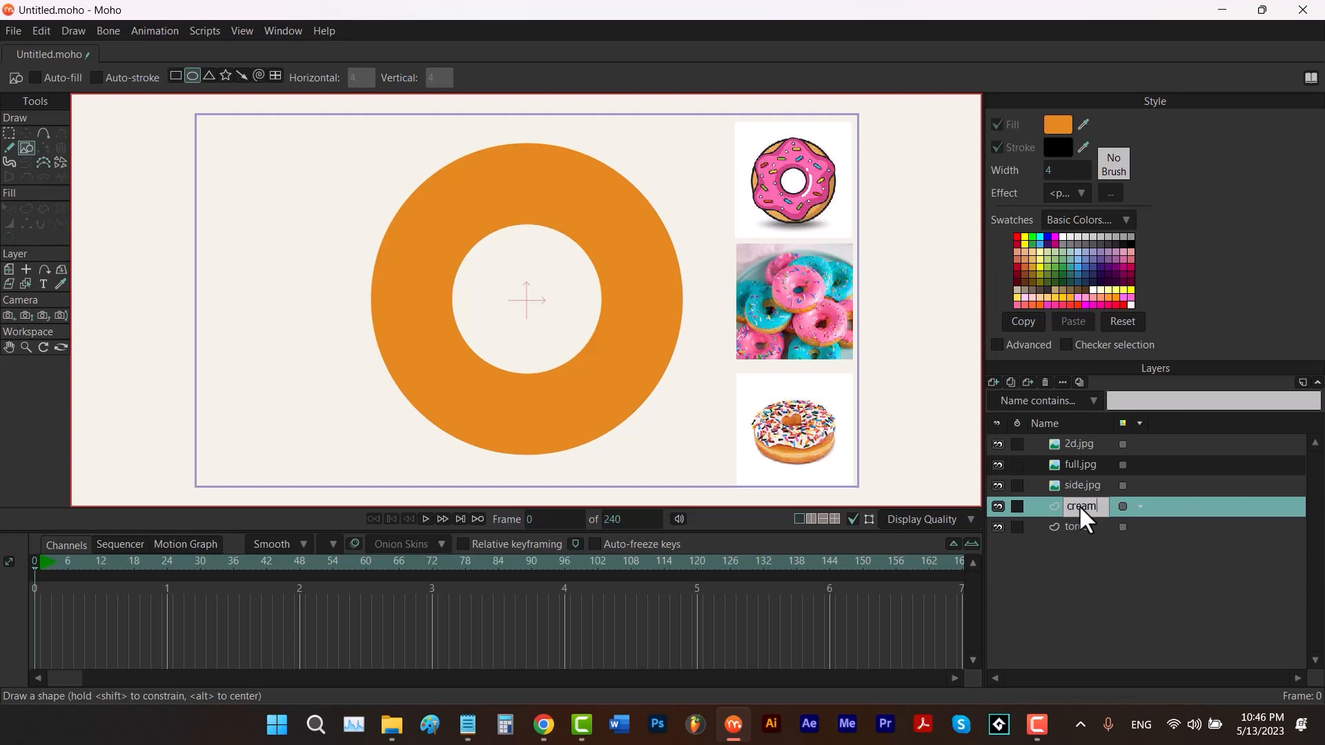
pyautogui.press('Return')
# Draw a five-pointed star centred over the ring on the cream layer and smooth its points to a curvature of 0.30.
pyautogui.click(226, 77)
pyautogui.moveTo(525, 301); pyautogui.dragTo(626, 442)
pyautogui.press('t')
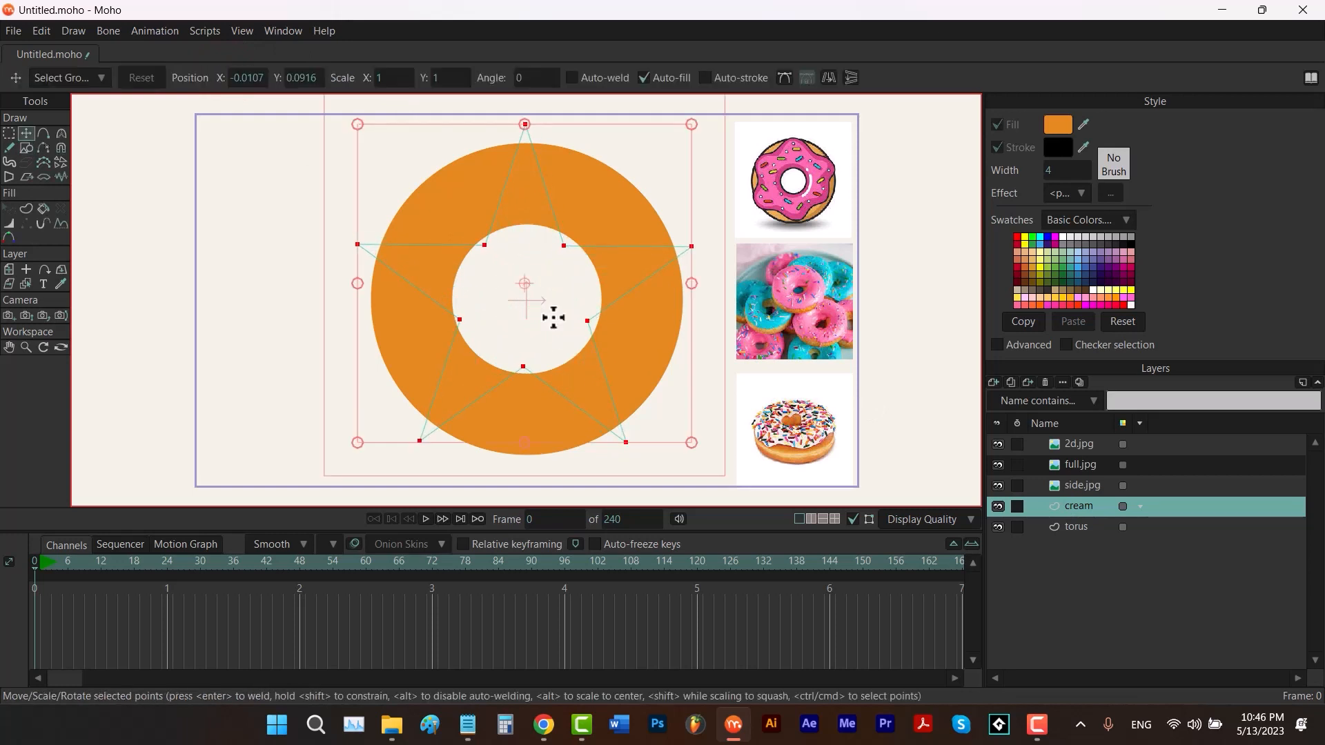
pyautogui.moveTo(554, 315); pyautogui.dragTo(557, 316)
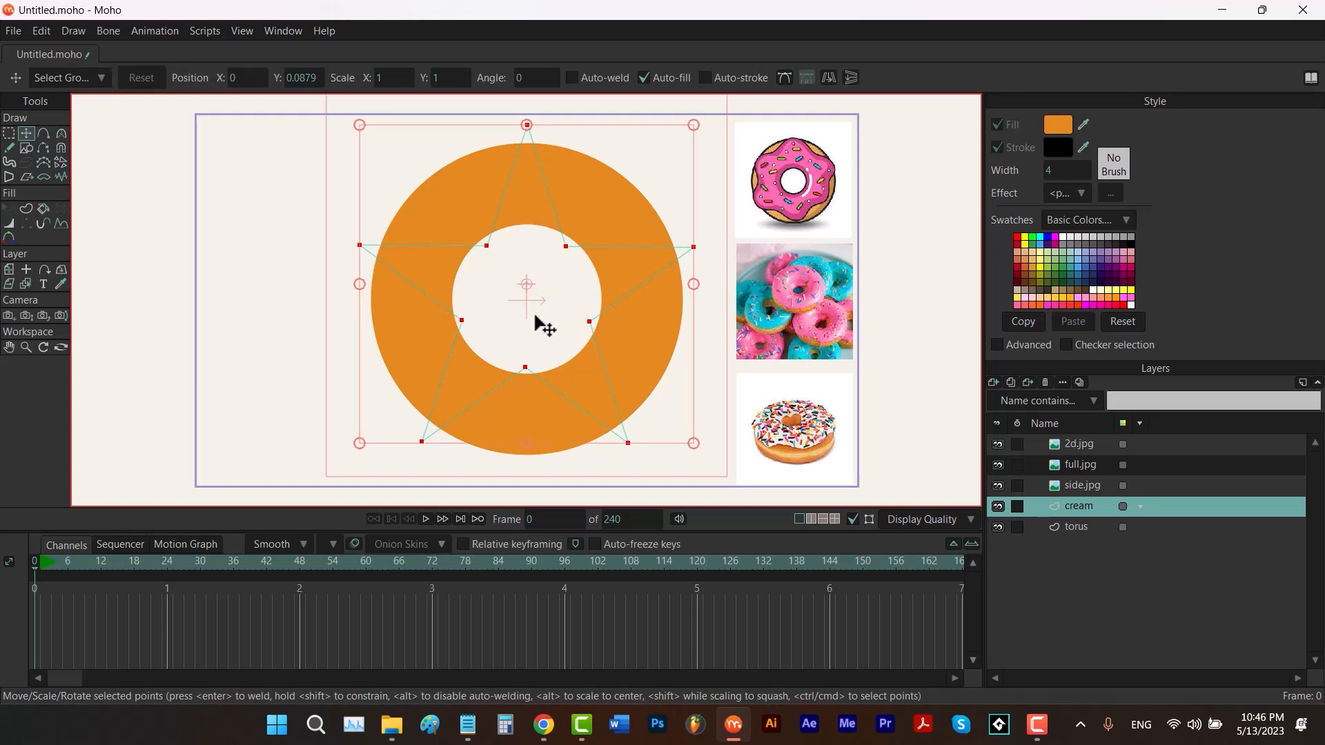
pyautogui.press('c')
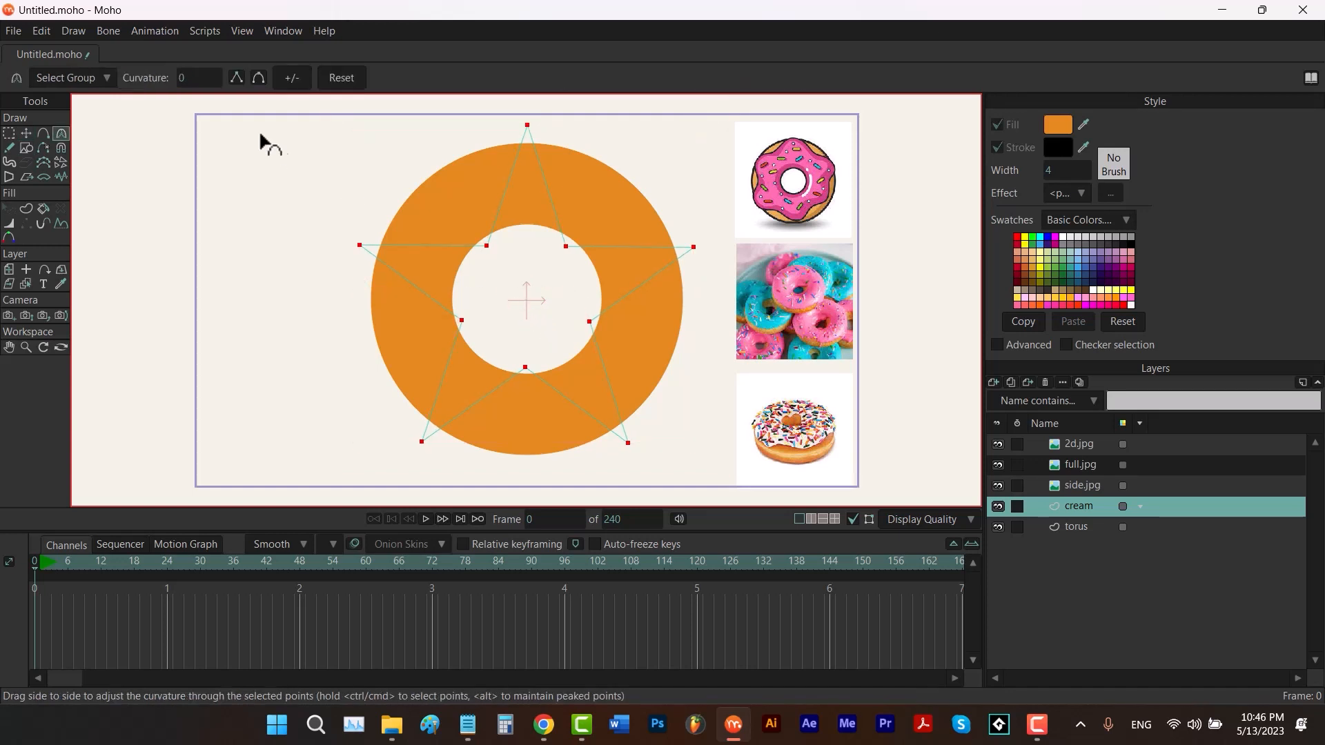
pyautogui.click(260, 76)
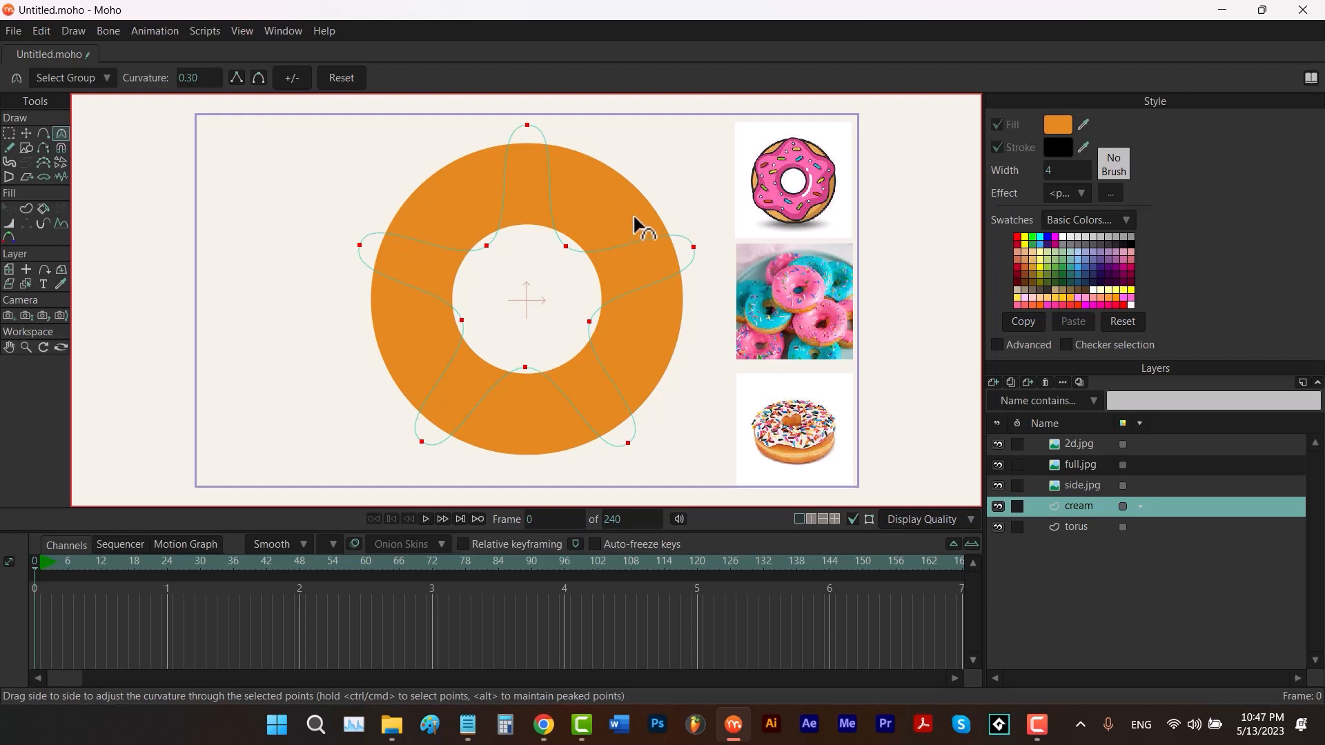
# Scale the star's five inner points outward to form a shallow wavy outline over the ring.
pyautogui.moveTo(633, 218); pyautogui.dragTo(435, 408)
pyautogui.press('t')
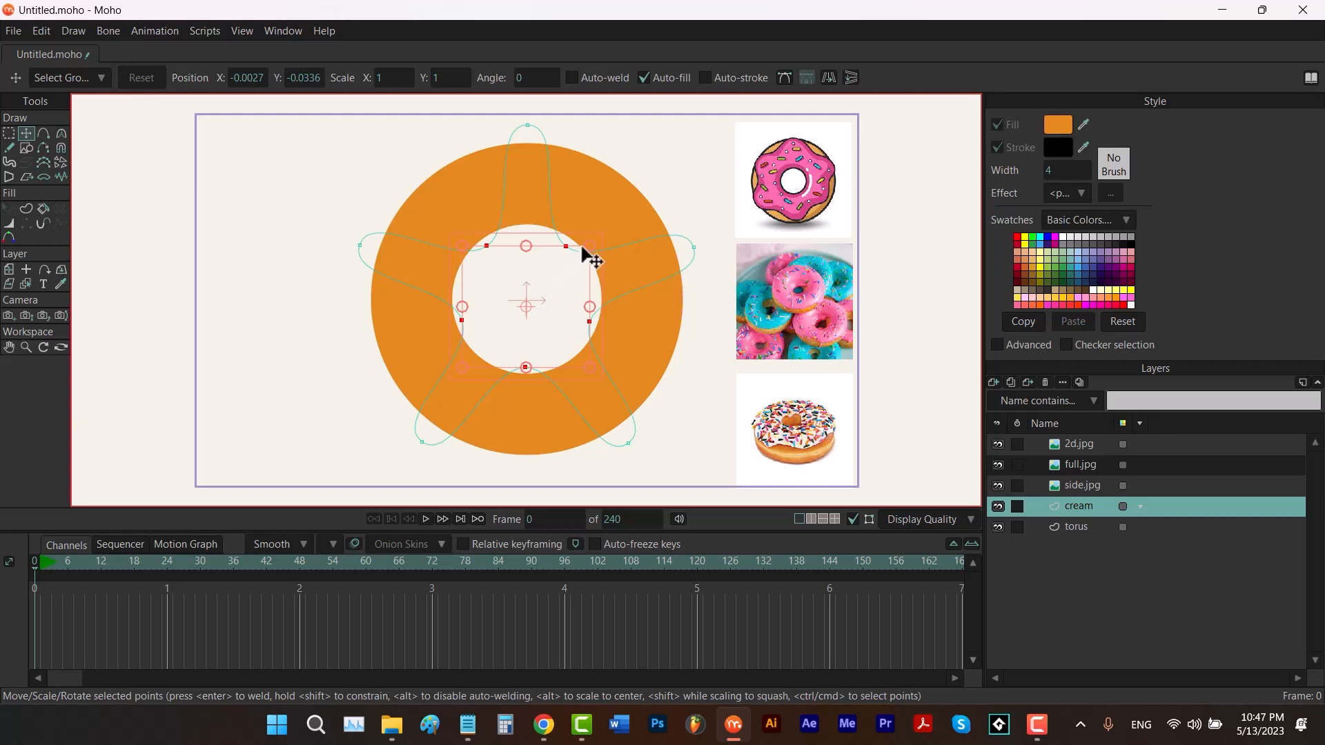
pyautogui.moveTo(589, 243); pyautogui.dragTo(662, 194)
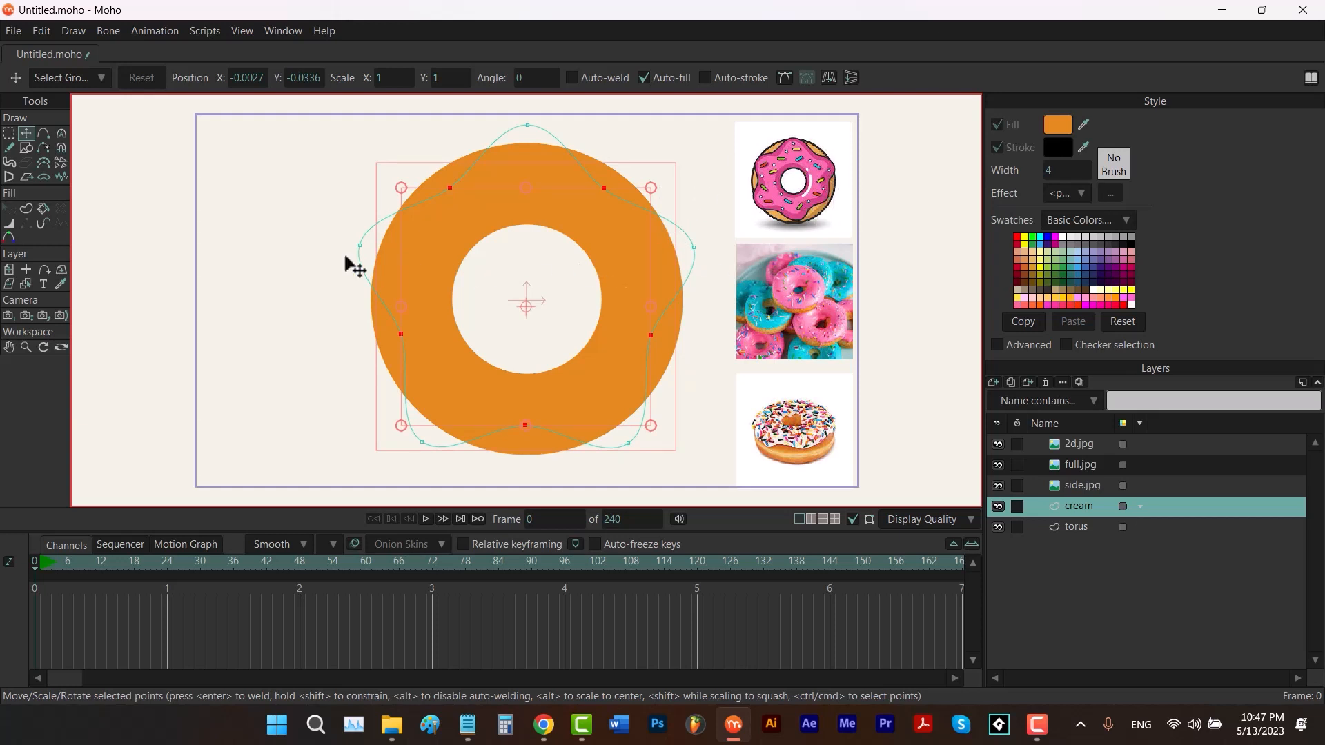
# Scale the star's five outer points slightly inward so the cream outline fits closer to the ring's edge.
pyautogui.moveTo(313, 219); pyautogui.dragTo(378, 285)
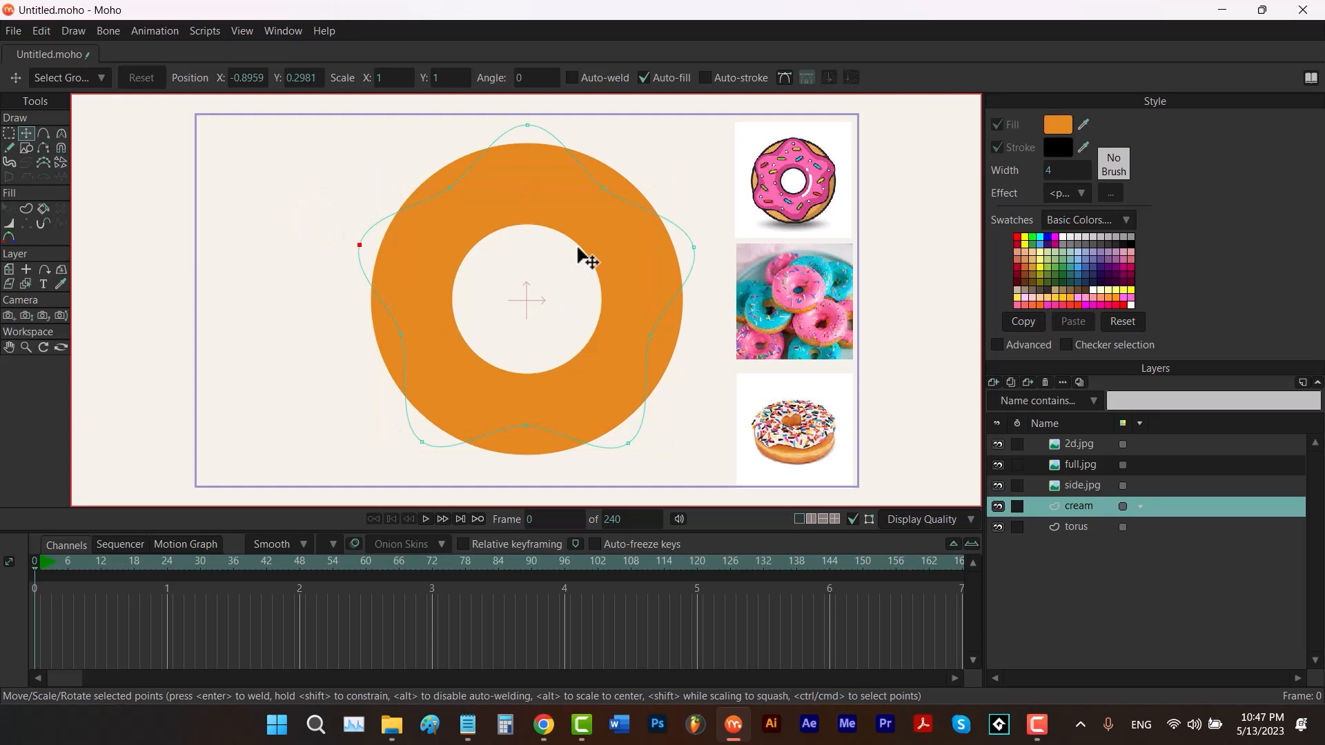
pyautogui.moveTo(556, 116); pyautogui.dragTo(481, 148)
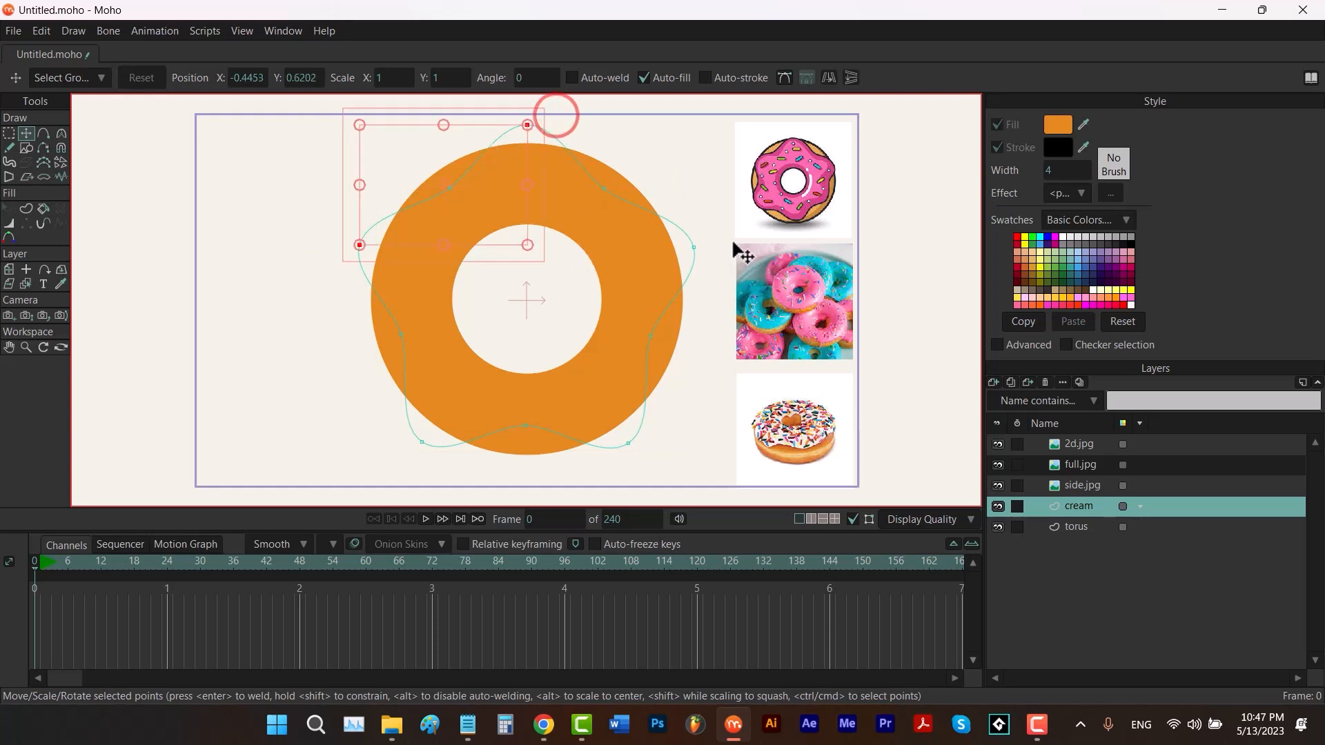
pyautogui.moveTo(721, 229); pyautogui.dragTo(687, 277)
pyautogui.moveTo(650, 434); pyautogui.dragTo(464, 458)
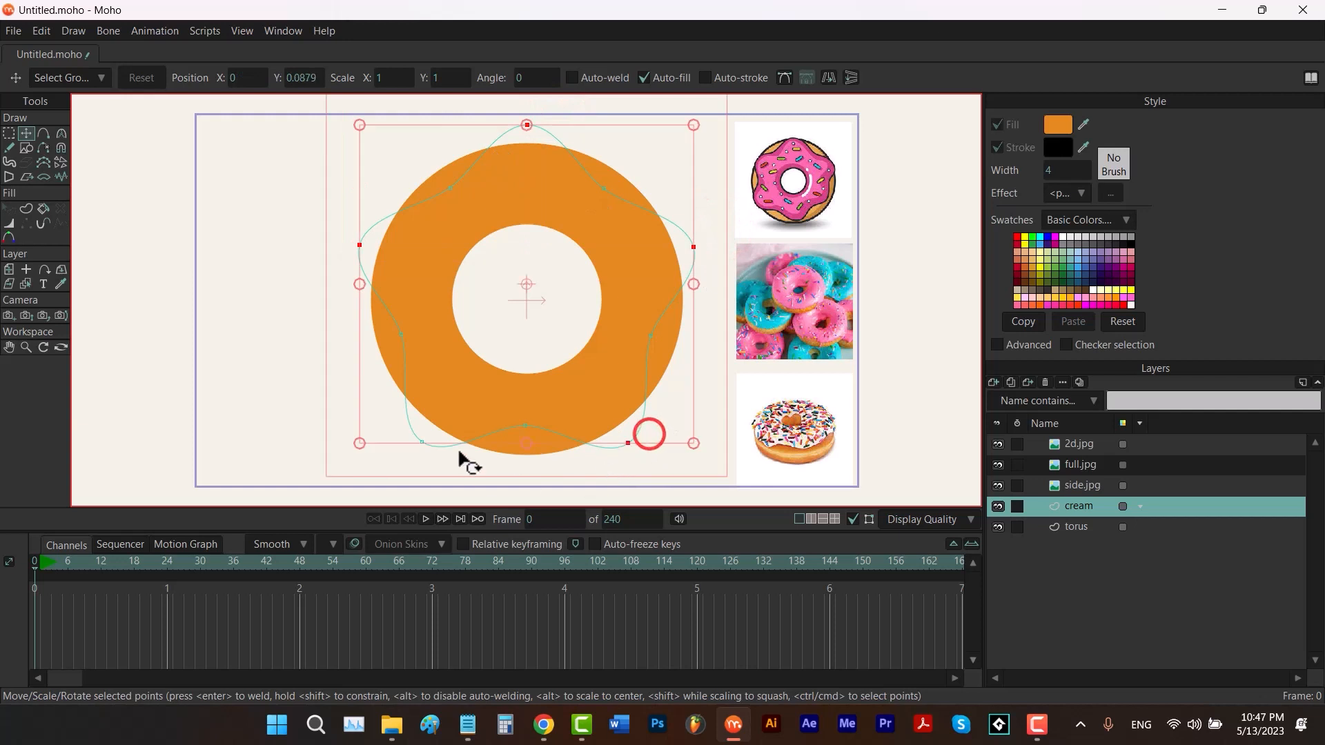
pyautogui.moveTo(305, 403); pyautogui.dragTo(442, 483)
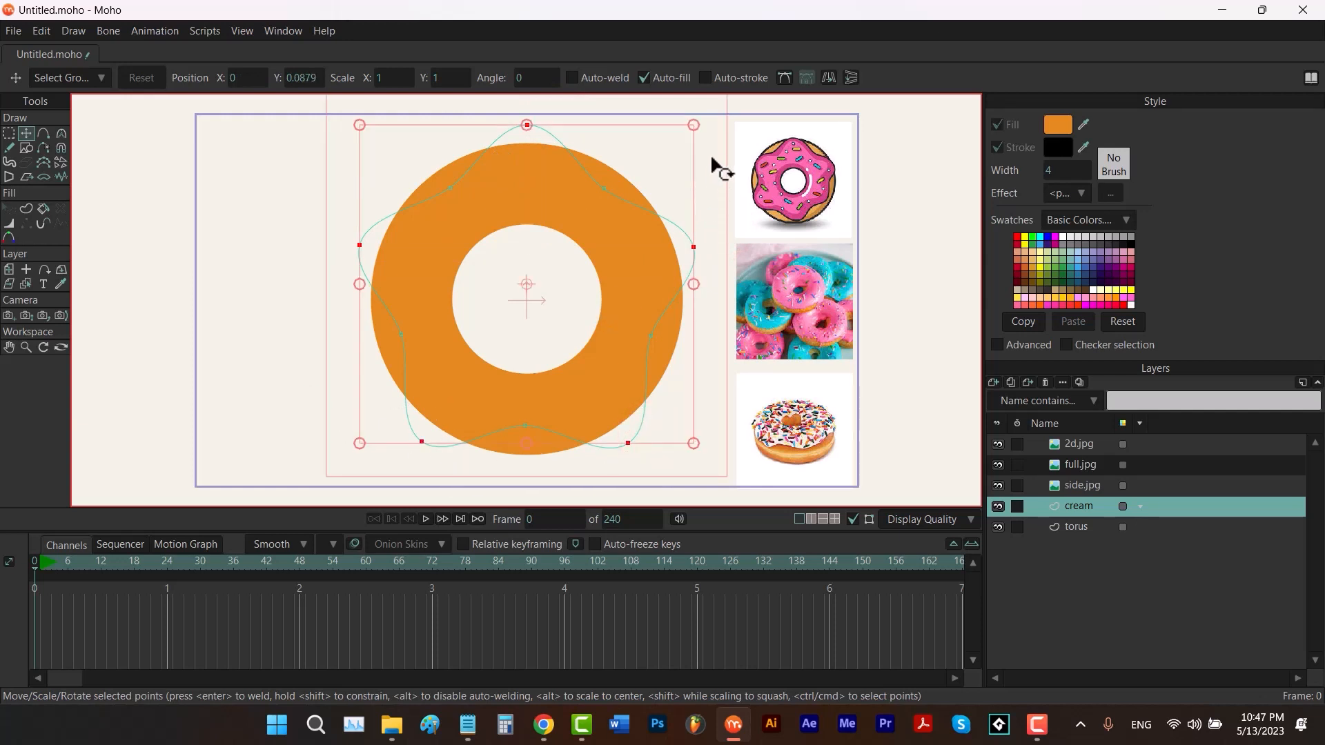
pyautogui.moveTo(694, 126); pyautogui.dragTo(682, 137)
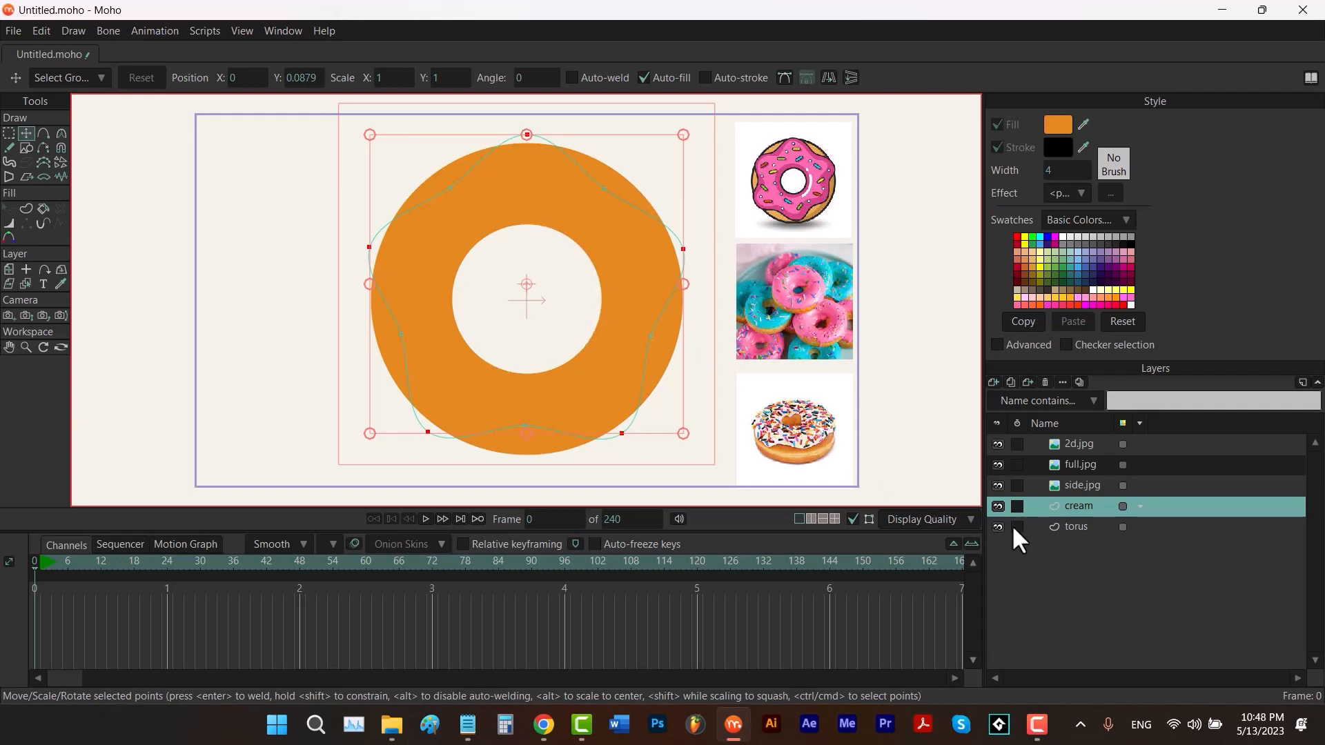
# Copy the inner circle's points from the torus layer and paste them into the cream layer.
pyautogui.click(1067, 526)
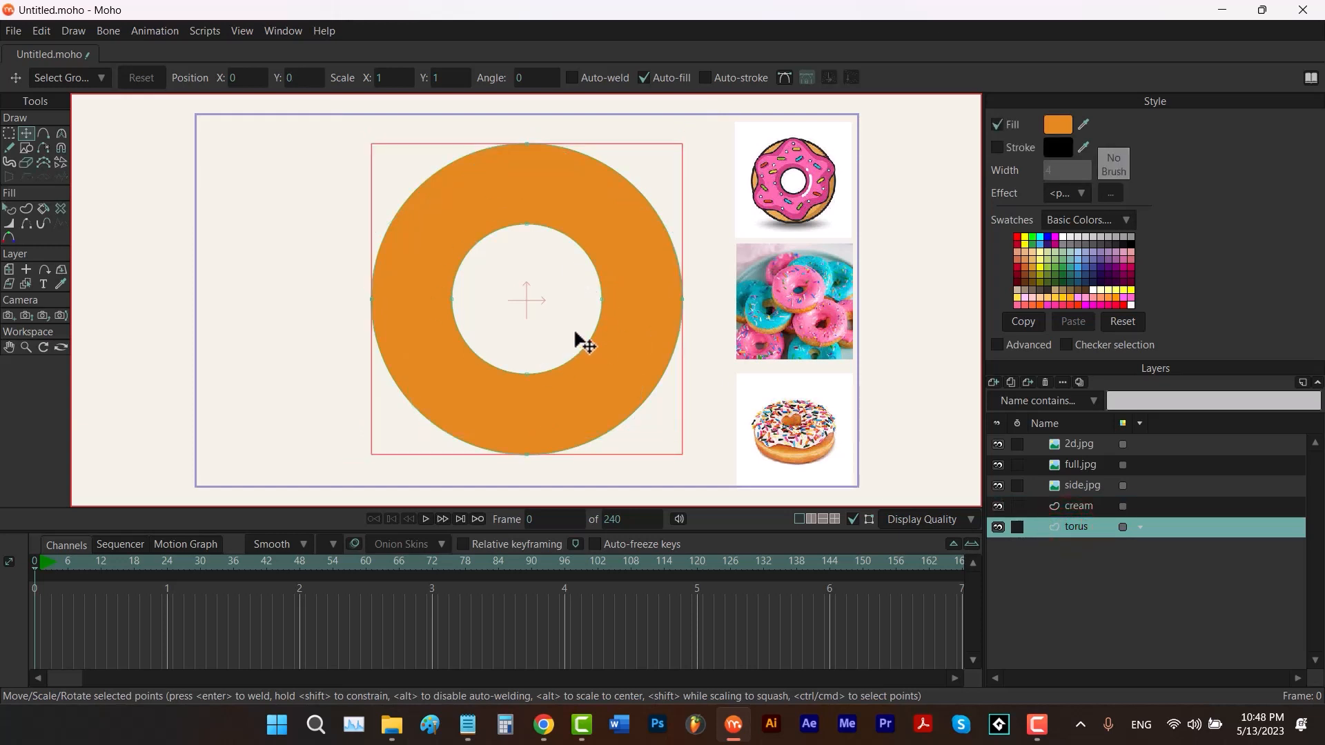
pyautogui.click(633, 218)
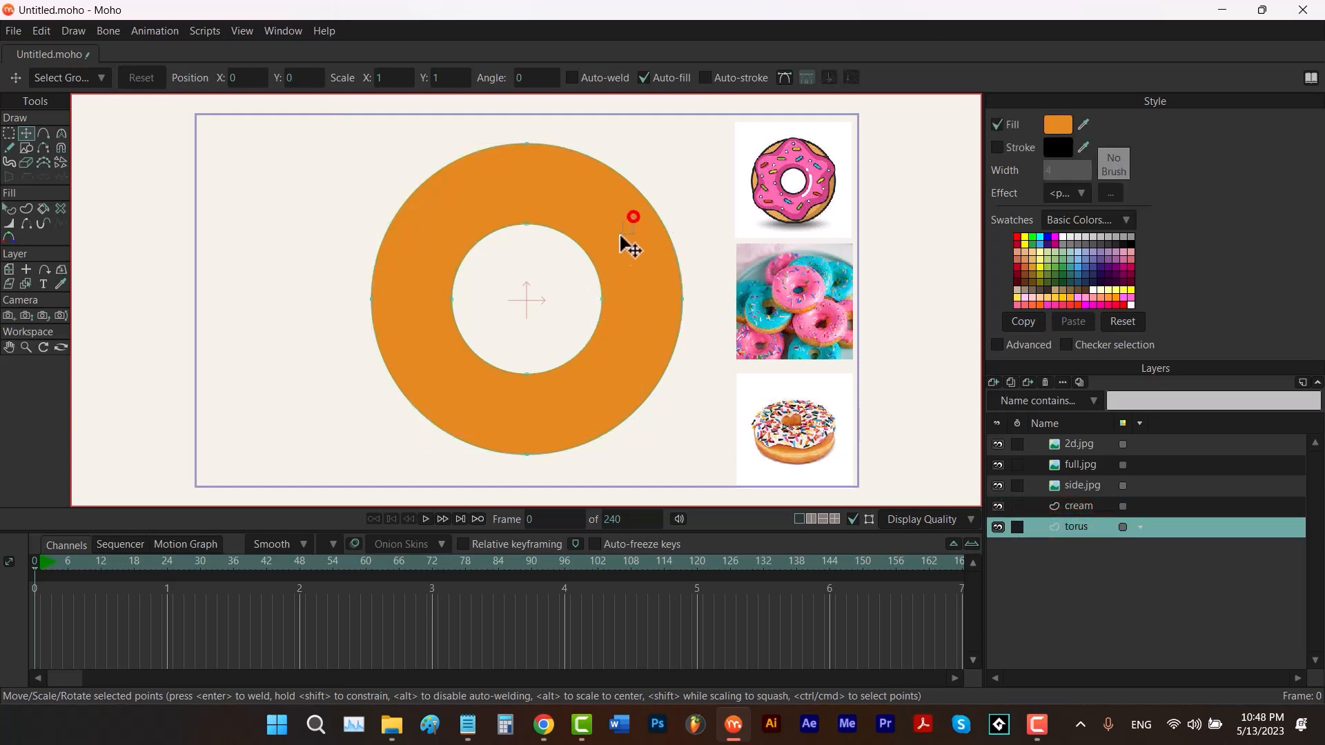
pyautogui.moveTo(616, 209)
pyautogui.mouseDown()
pyautogui.moveTo(497, 361)
pyautogui.moveTo(429, 387)
pyautogui.mouseUp()
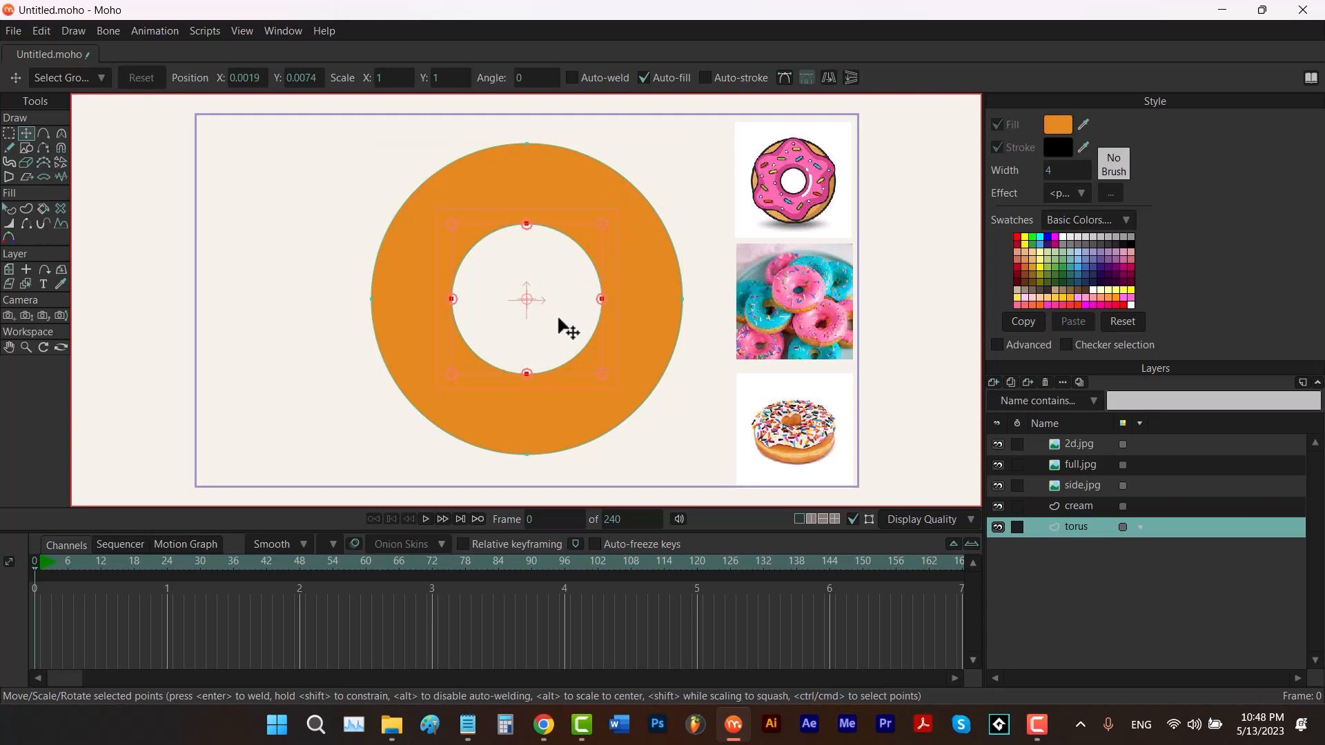
pyautogui.click(1080, 506)
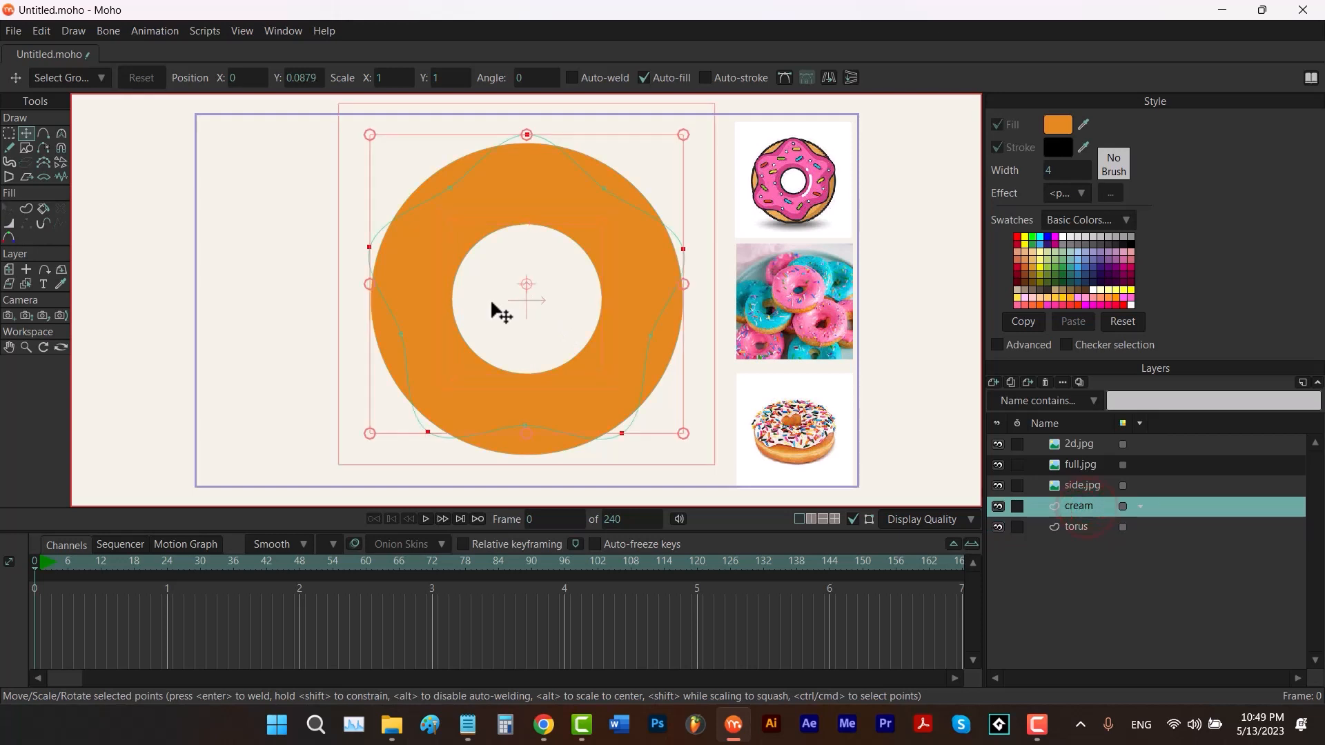
pyautogui.hotkey('ctrl', 'v')
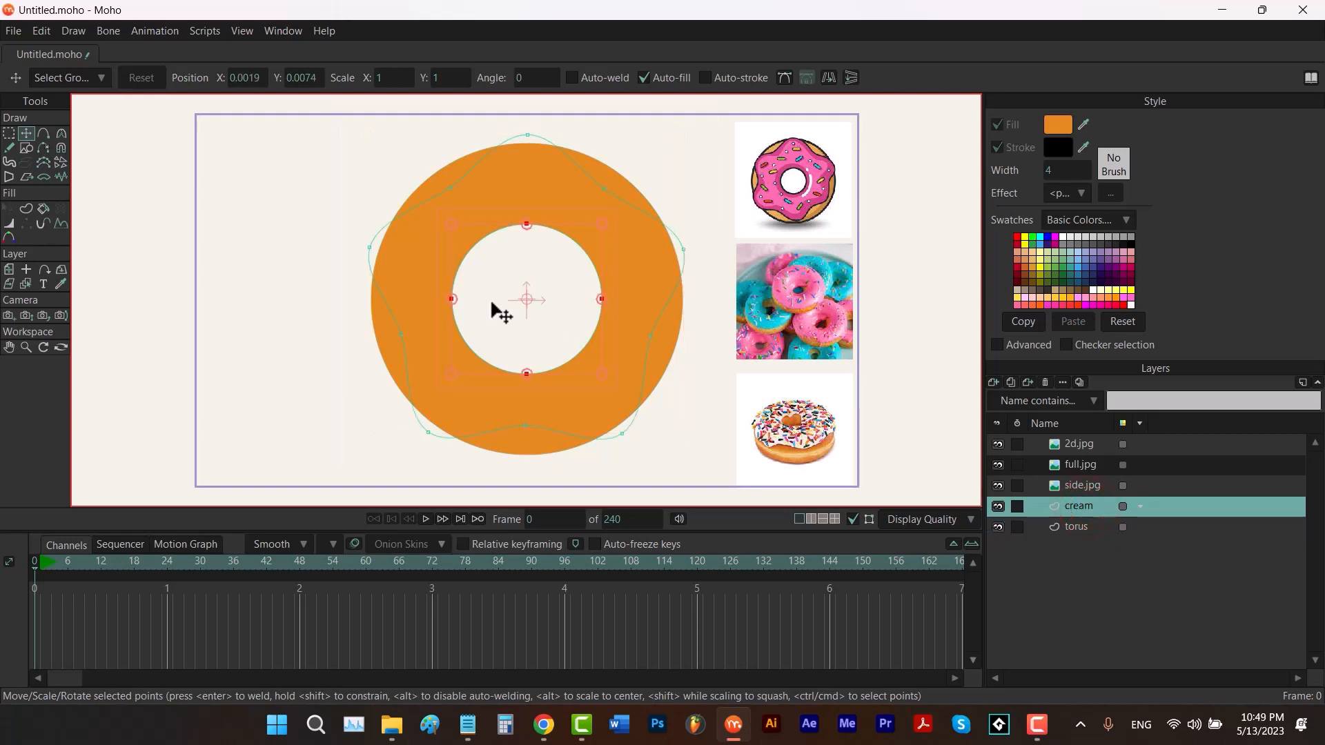
# Create a filled shape from the wavy outline and inner circle on the cream layer, using pink sampled from the cartoon doughnut reference.
pyautogui.press('u')
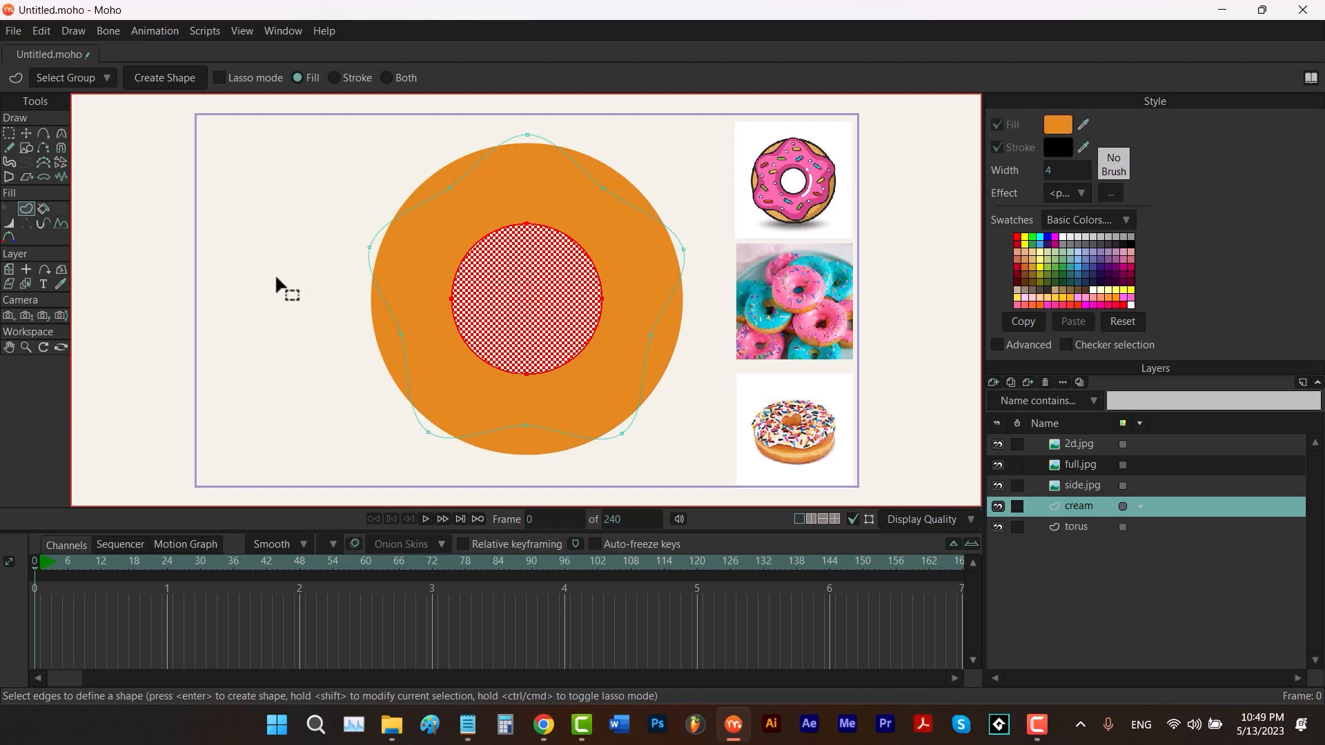
pyautogui.hotkey('ctrl', 'a')
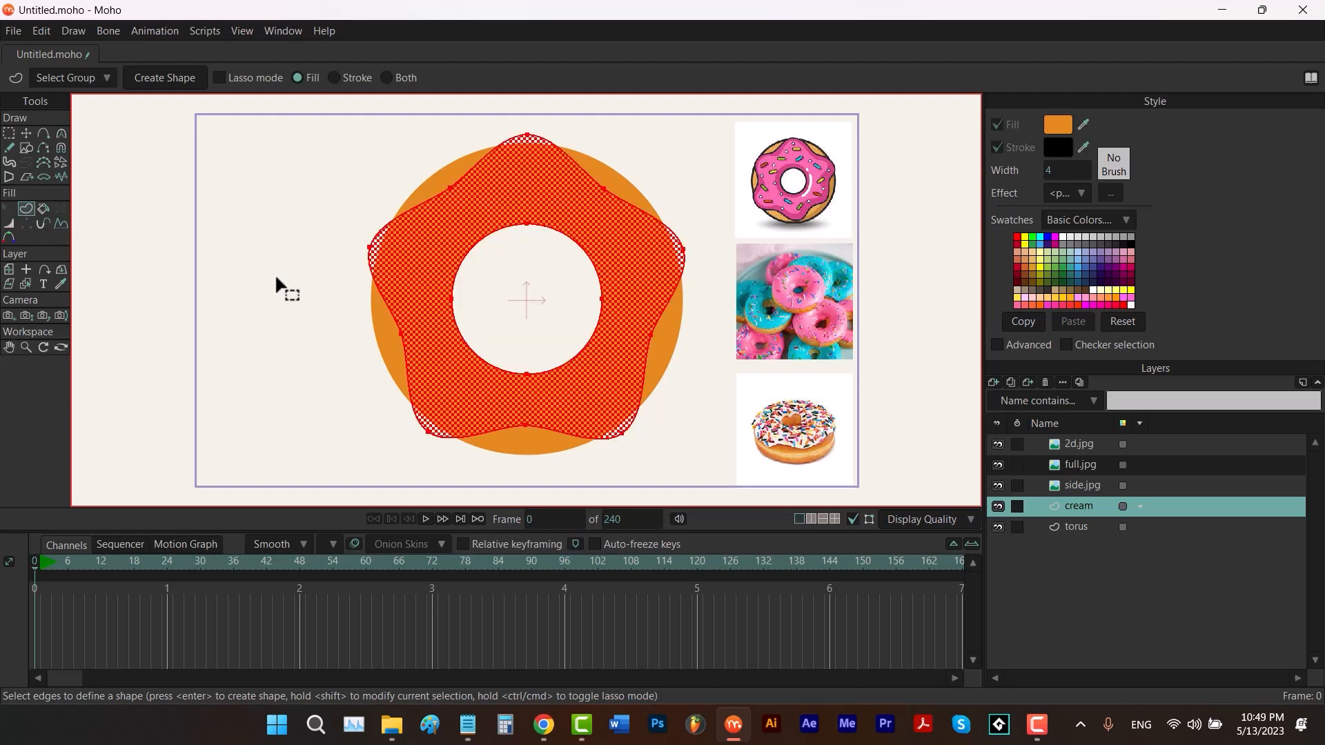
pyautogui.click(1083, 123)
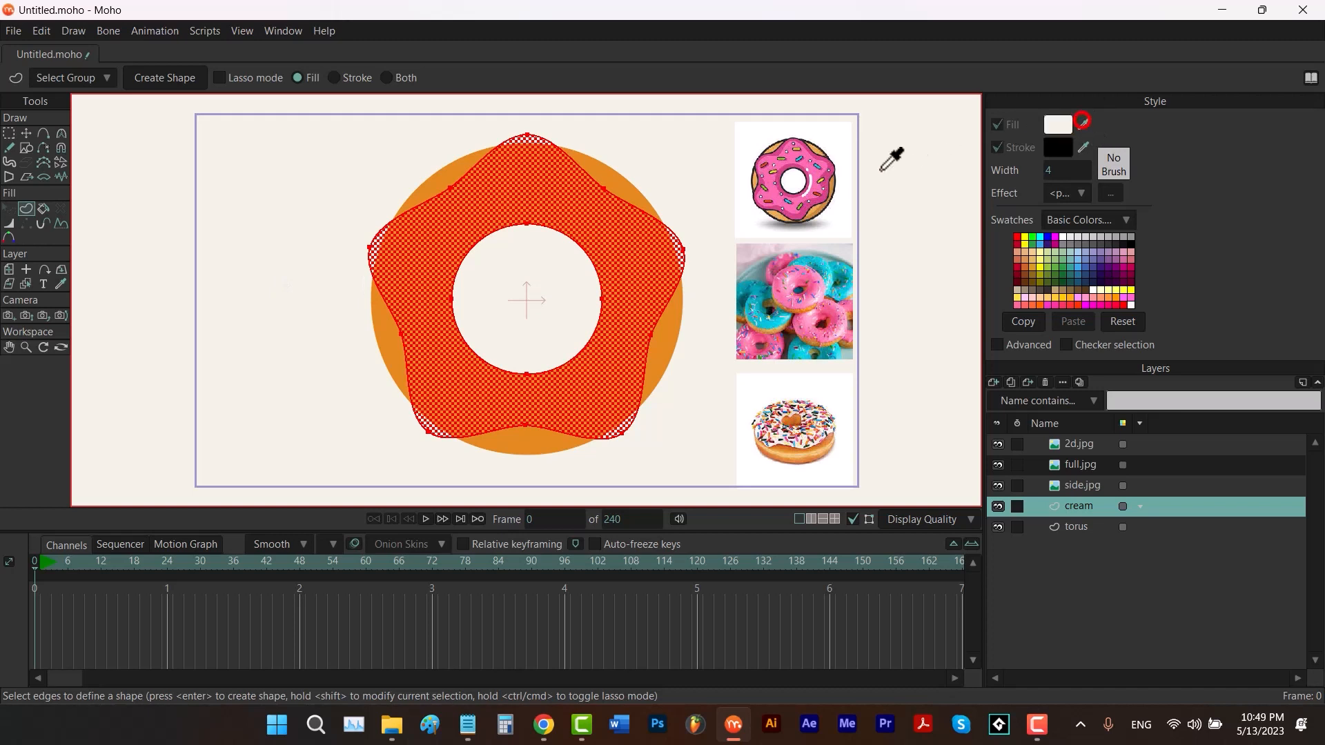
pyautogui.click(774, 153)
pyautogui.click(176, 78)
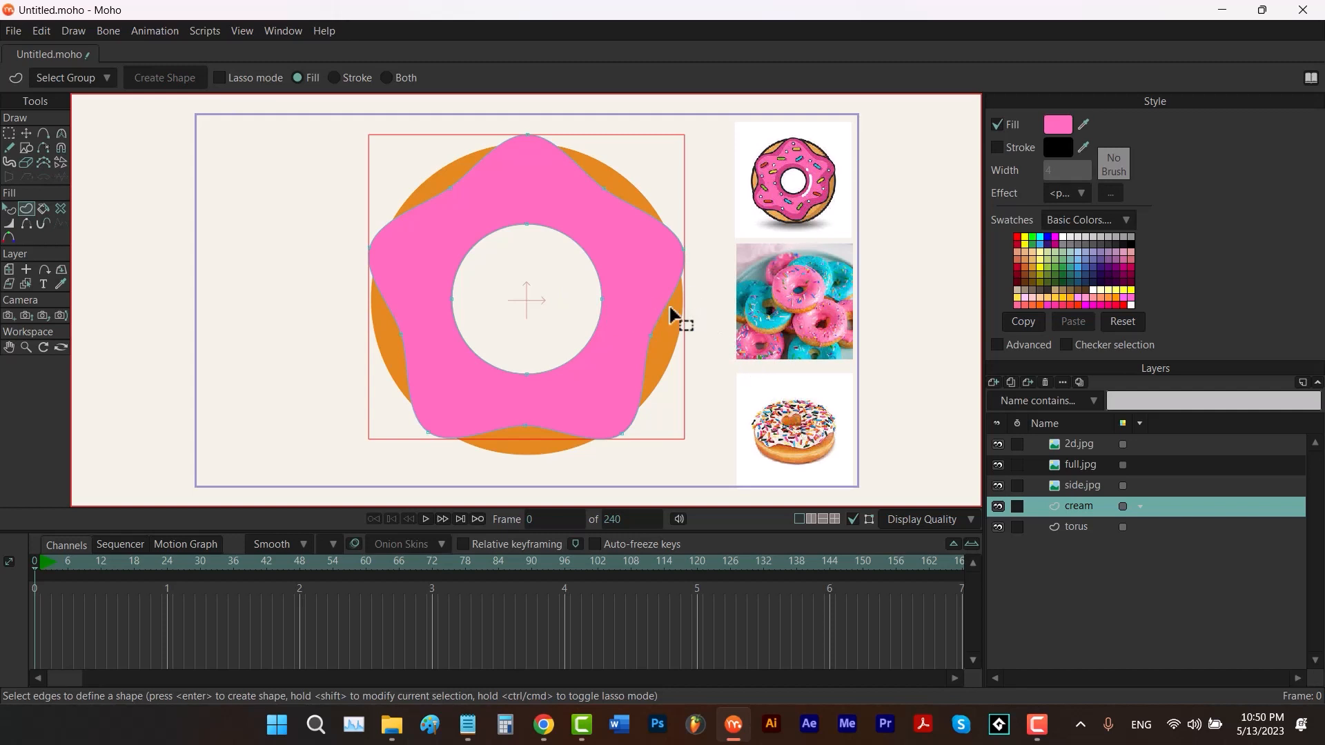
# Shift the pink topping's outer points slightly for a less regular outline, and scale its centre hole down a little.
pyautogui.press('t')
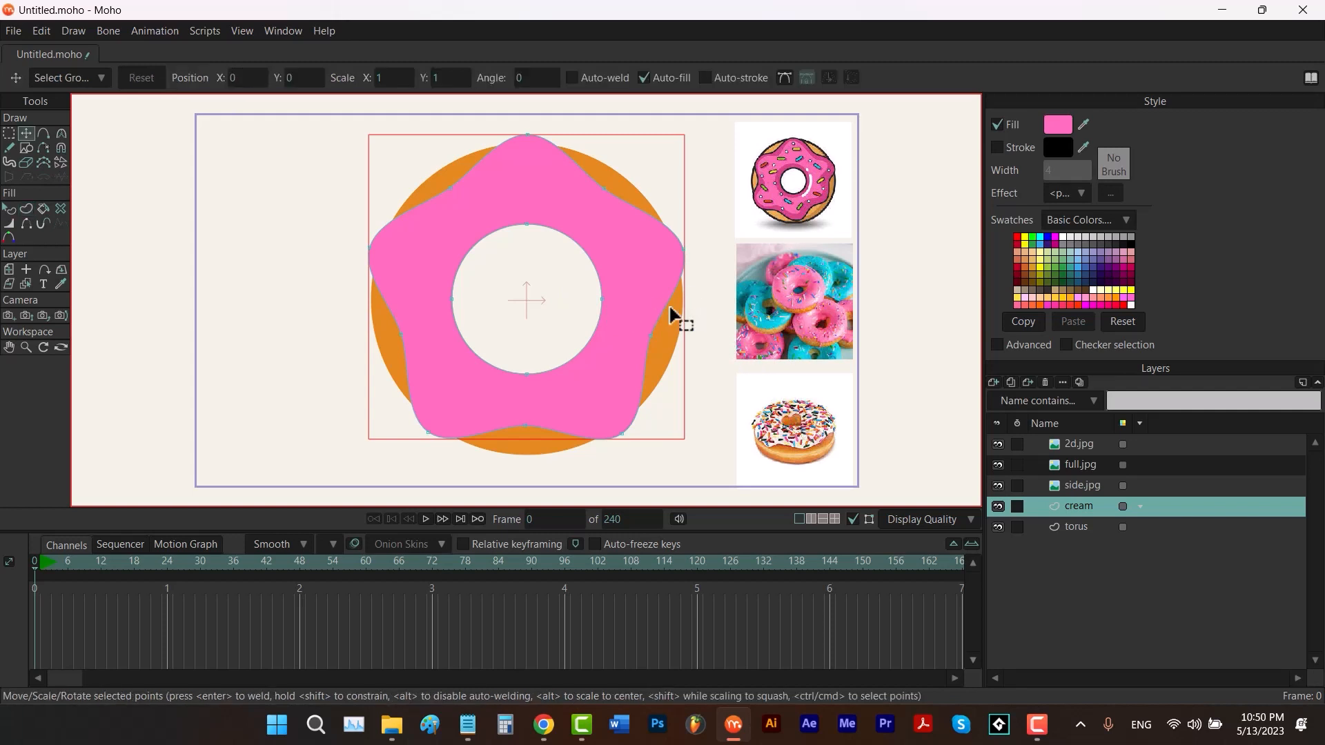
pyautogui.moveTo(528, 131); pyautogui.dragTo(543, 136)
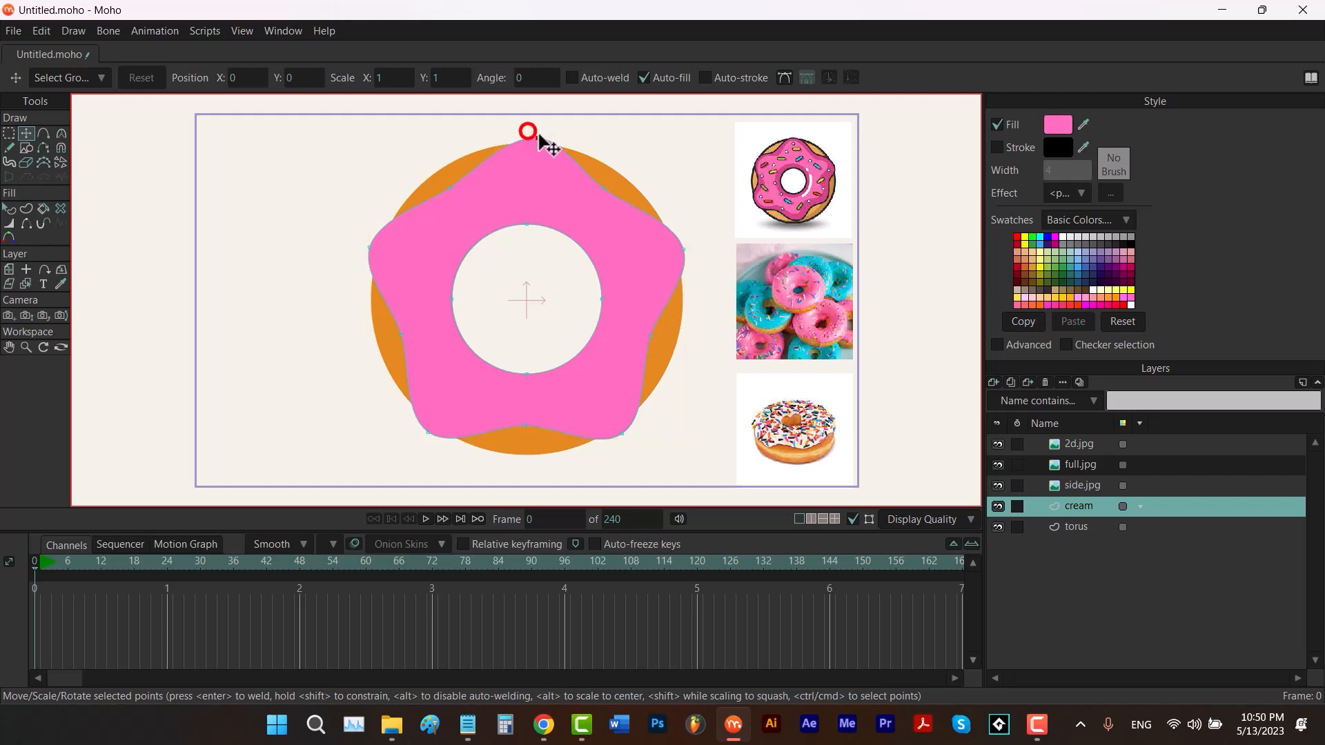
pyautogui.click(445, 190)
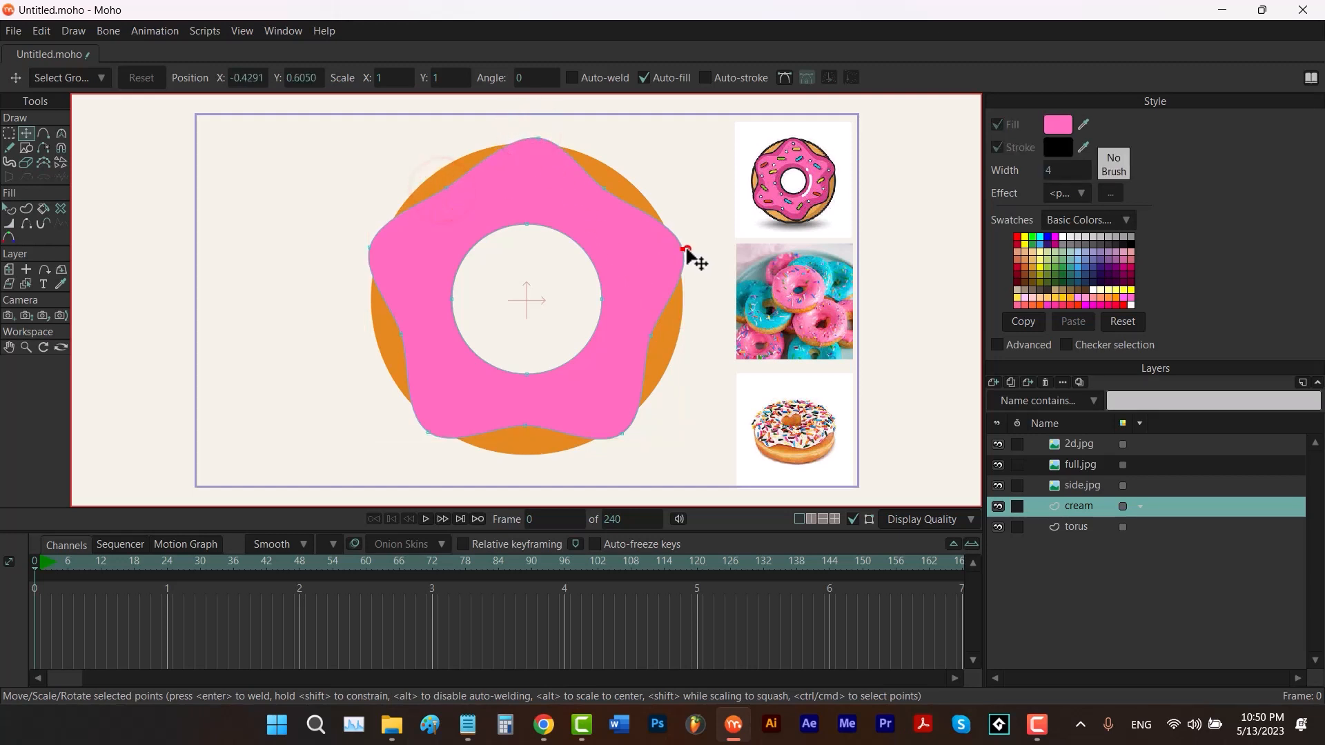
pyautogui.moveTo(683, 250); pyautogui.dragTo(686, 258)
pyautogui.moveTo(625, 433); pyautogui.dragTo(633, 434)
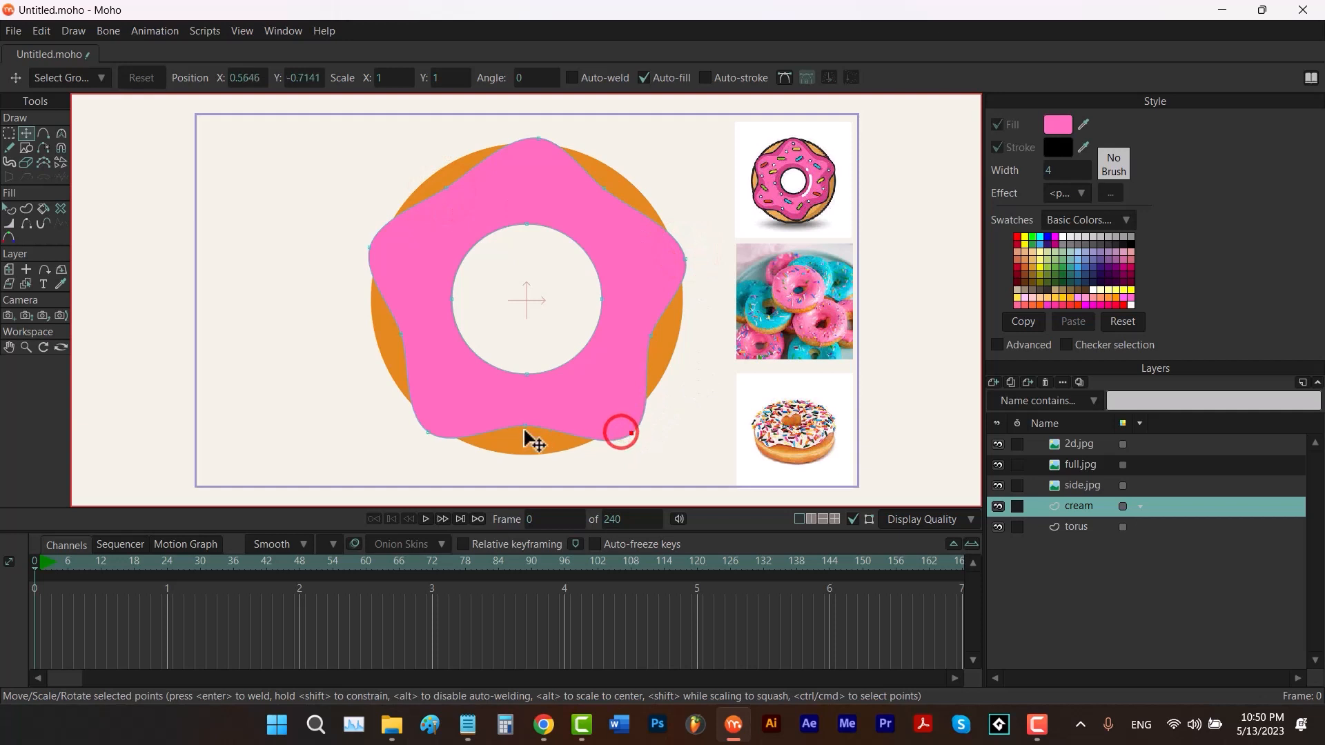
pyautogui.moveTo(428, 432); pyautogui.dragTo(424, 441)
pyautogui.moveTo(531, 422); pyautogui.dragTo(527, 435)
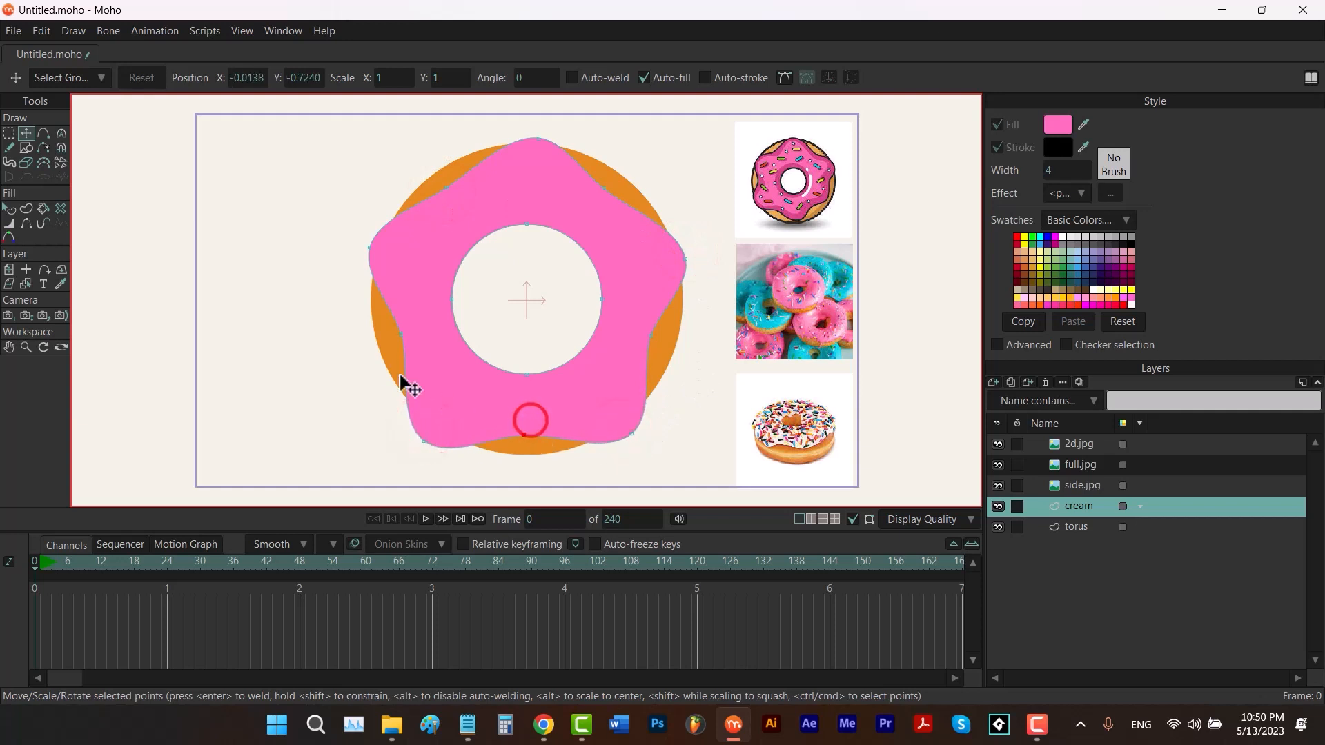
pyautogui.moveTo(398, 335); pyautogui.dragTo(365, 262)
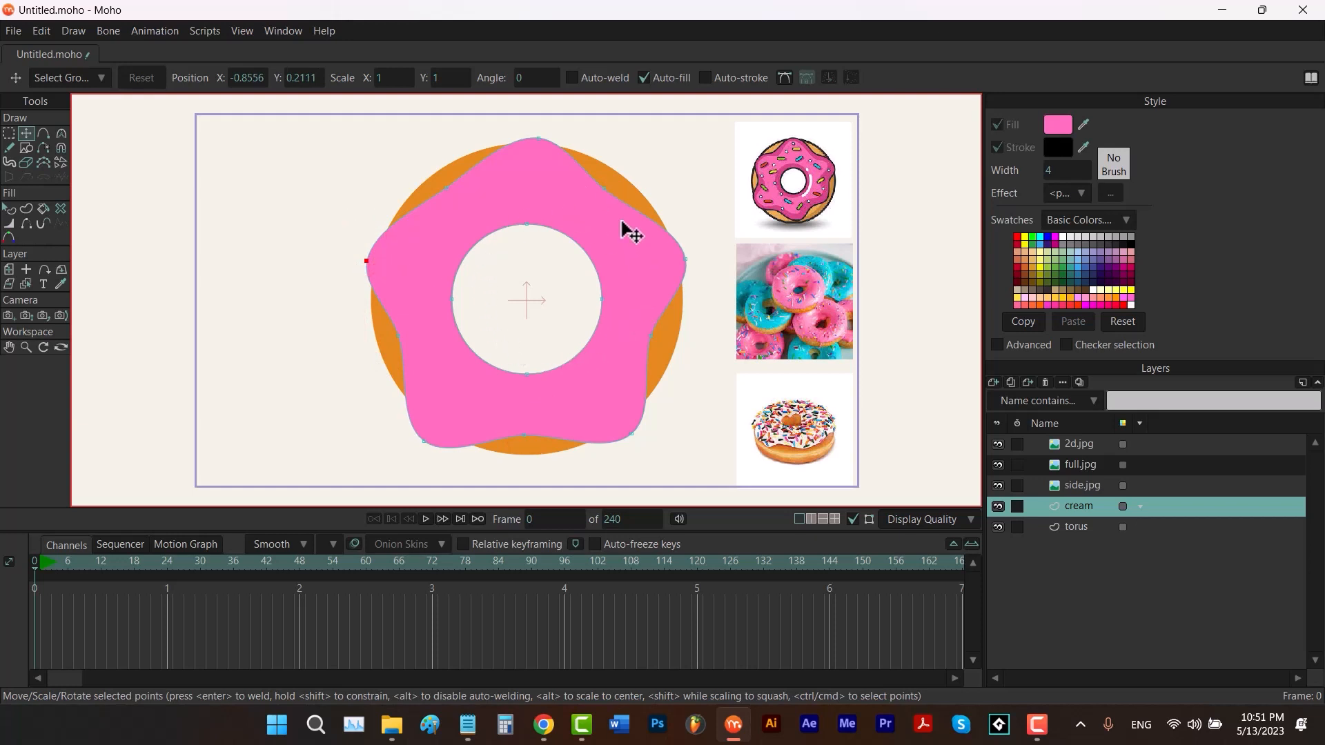
pyautogui.moveTo(621, 222); pyautogui.dragTo(446, 378)
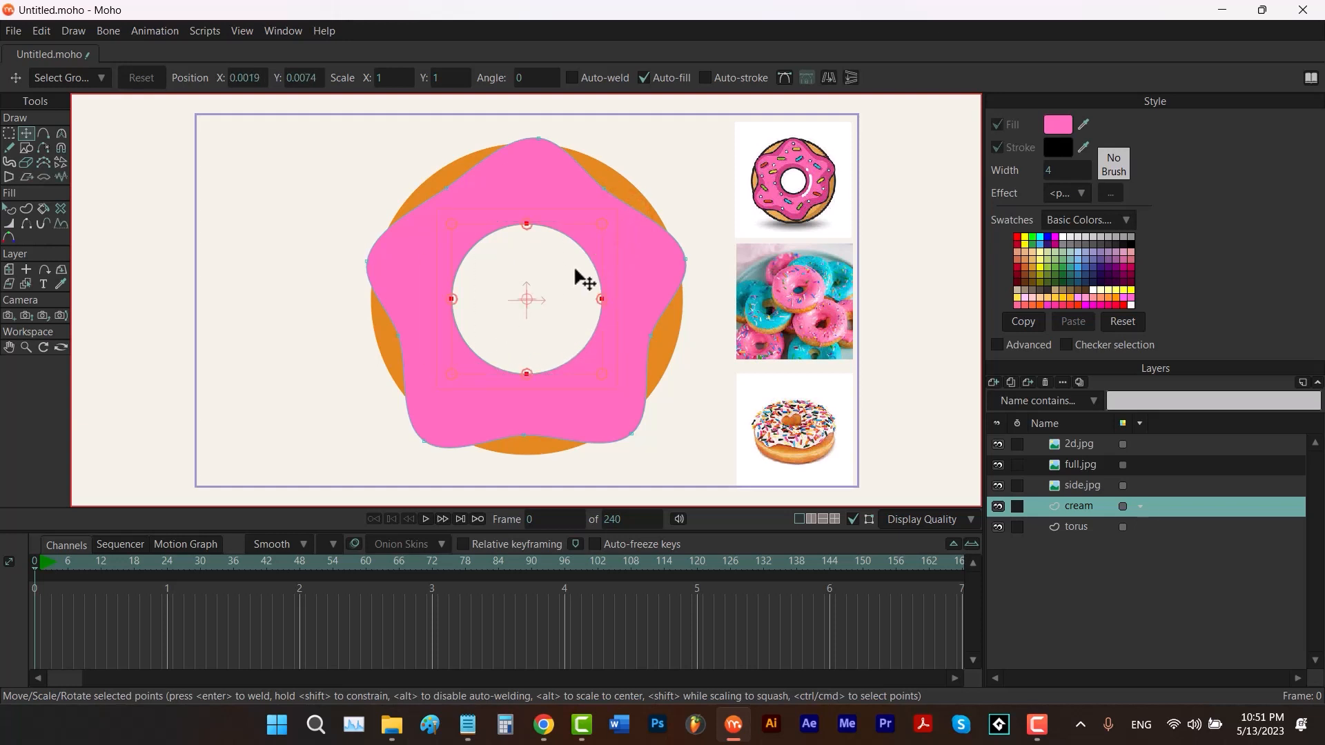
pyautogui.moveTo(600, 226); pyautogui.dragTo(599, 249)
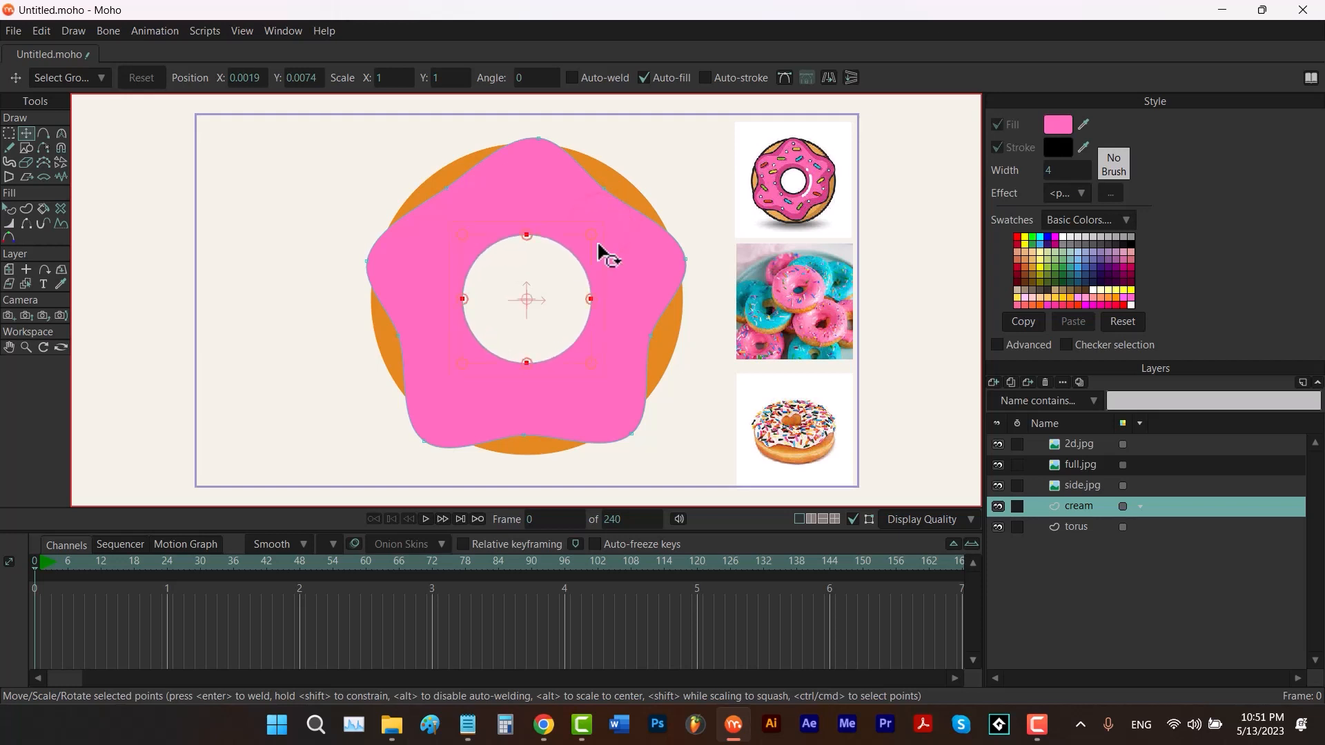
# Add a new vector layer above cream and name it sugar strand.
pyautogui.click(993, 382)
pyautogui.click(1005, 398)
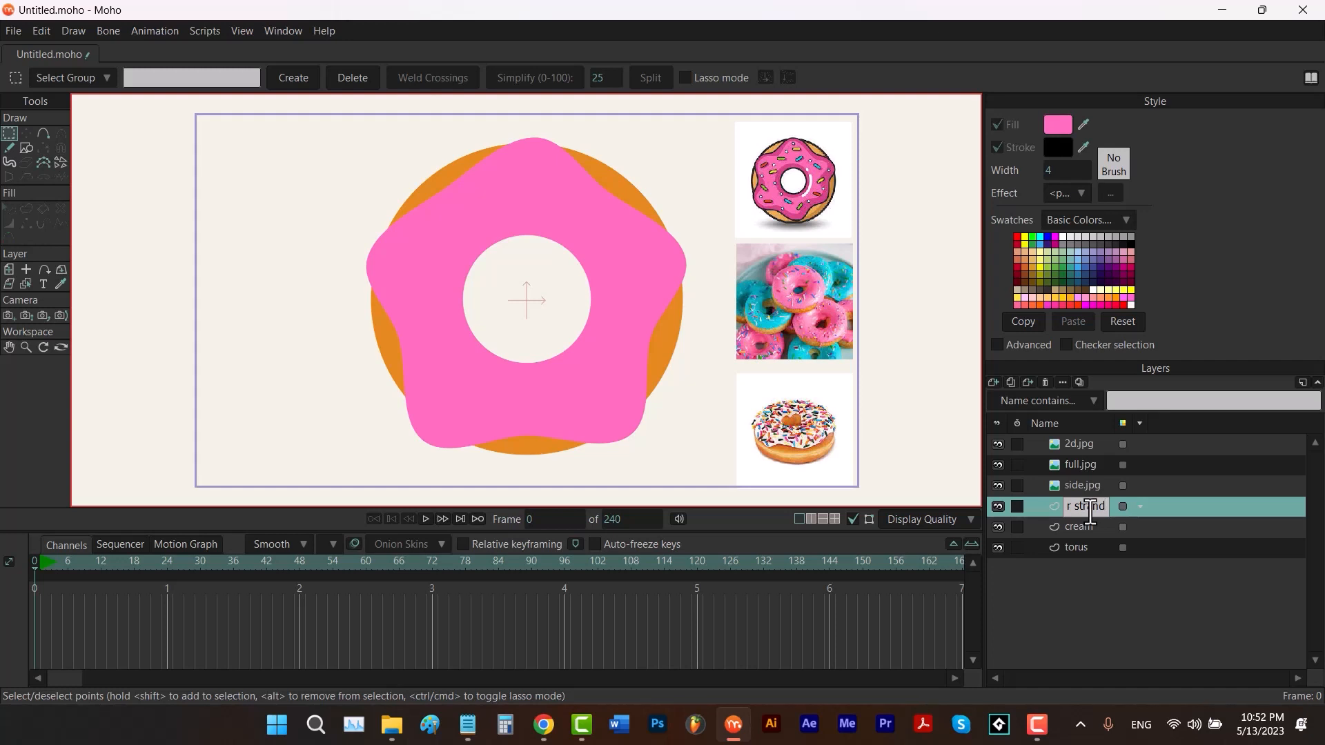
pyautogui.press('Return')
# Scatter short red sprinkles over the pink topping on the sugar strand layer, using the Blob Brush with a radius of 0.0167.
pyautogui.press('b')
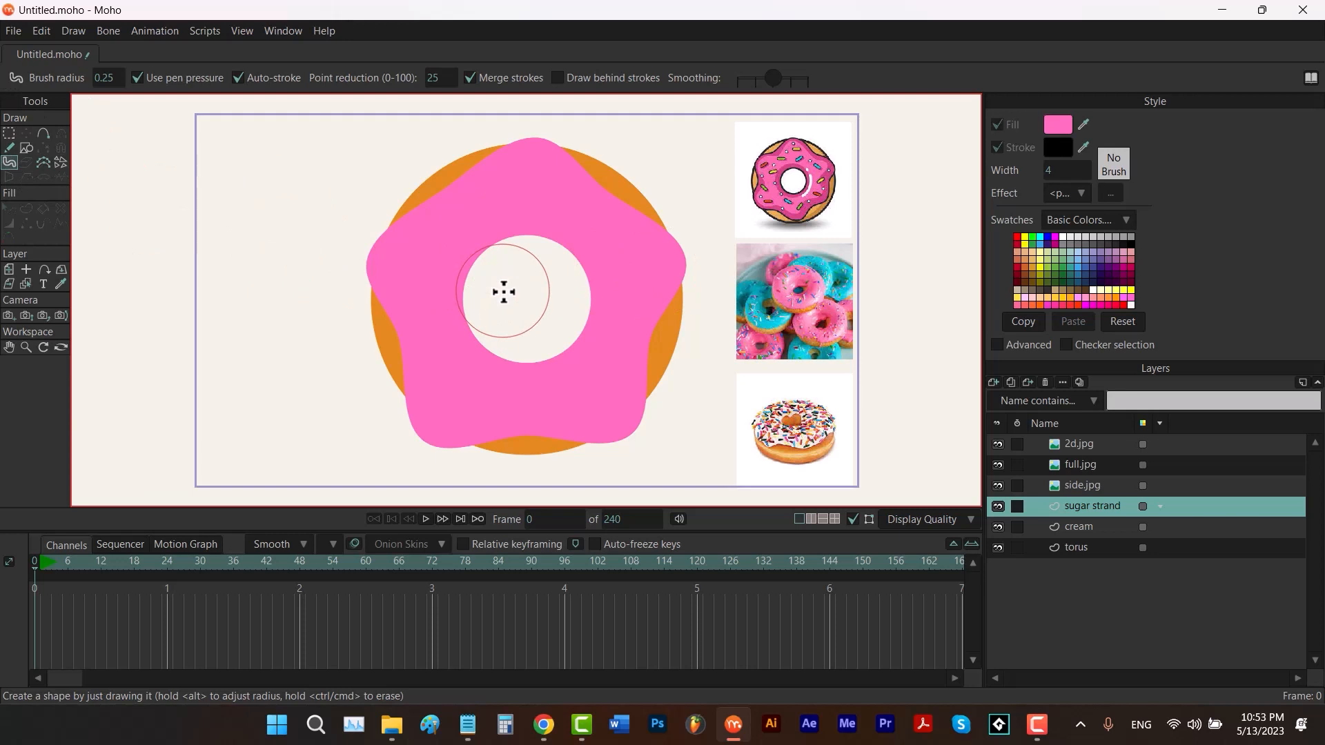
pyautogui.keyDown('alt'); pyautogui.moveTo(504, 292); pyautogui.dragTo(441, 293); pyautogui.keyUp('alt')
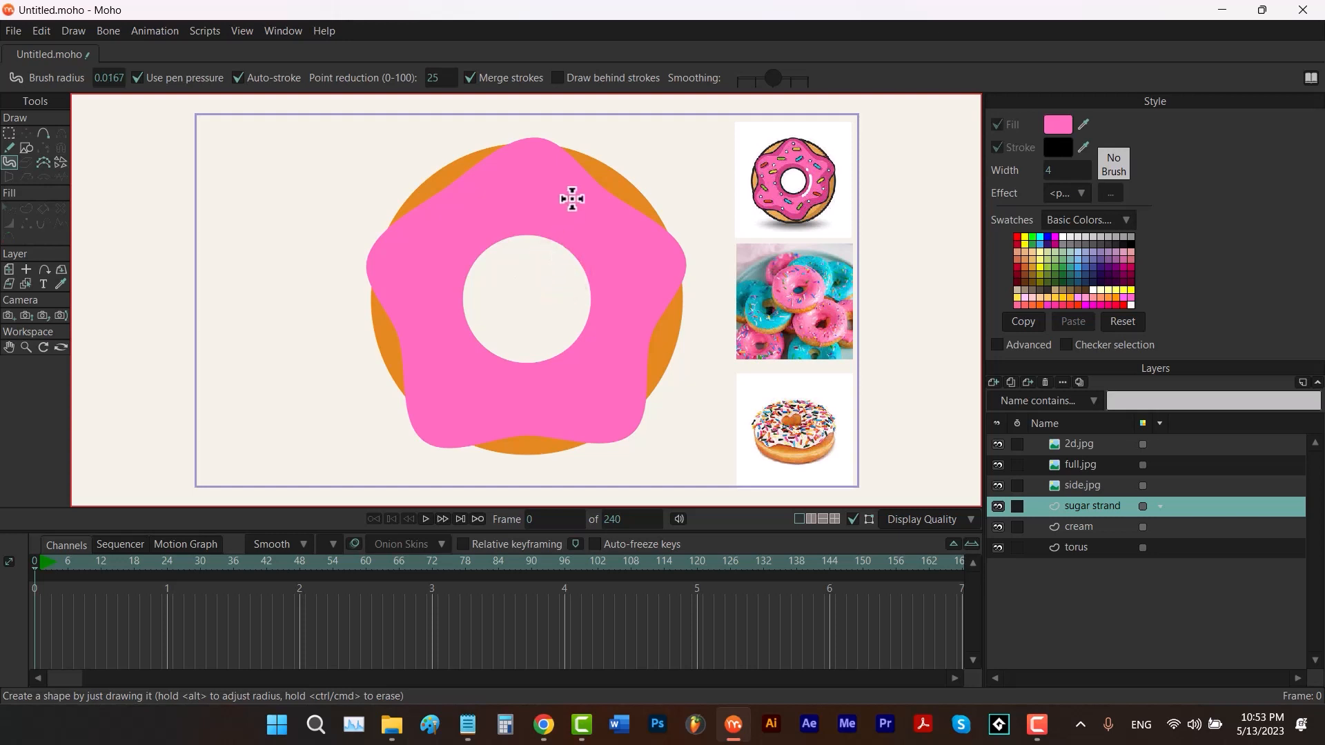
pyautogui.click(1017, 236)
pyautogui.moveTo(575, 199); pyautogui.dragTo(586, 241)
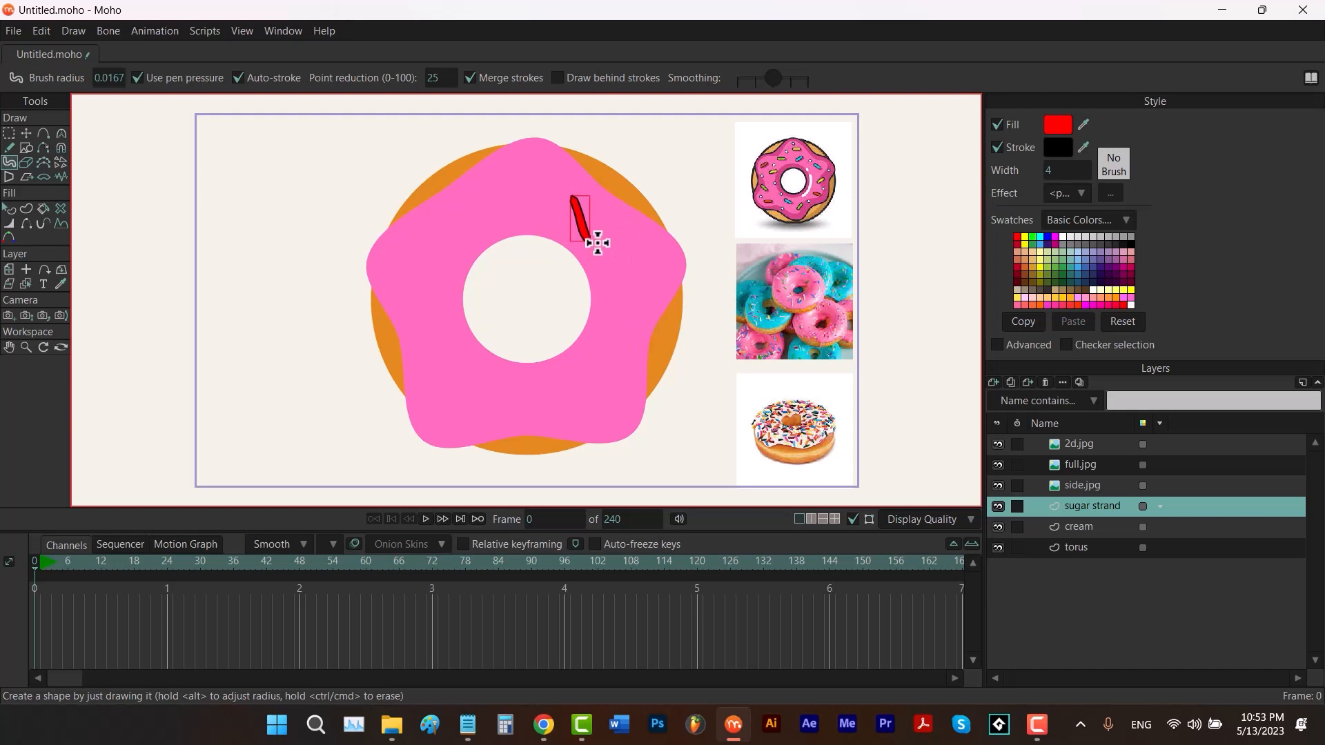
pyautogui.hotkey('ctrl', 'z')
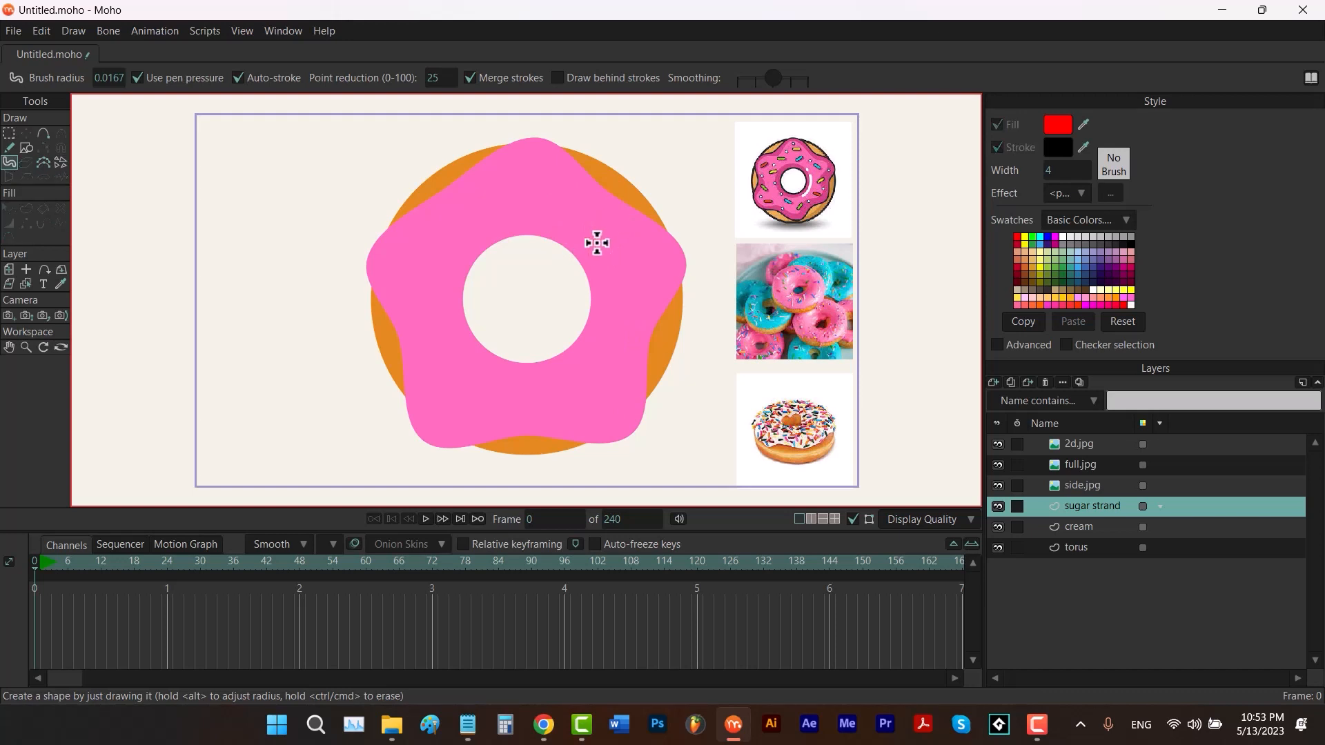
pyautogui.moveTo(546, 166); pyautogui.dragTo(564, 209)
pyautogui.moveTo(506, 202); pyautogui.dragTo(523, 218)
pyautogui.moveTo(473, 181); pyautogui.dragTo(463, 190)
pyautogui.moveTo(442, 233); pyautogui.dragTo(473, 277)
pyautogui.moveTo(399, 218); pyautogui.dragTo(399, 232)
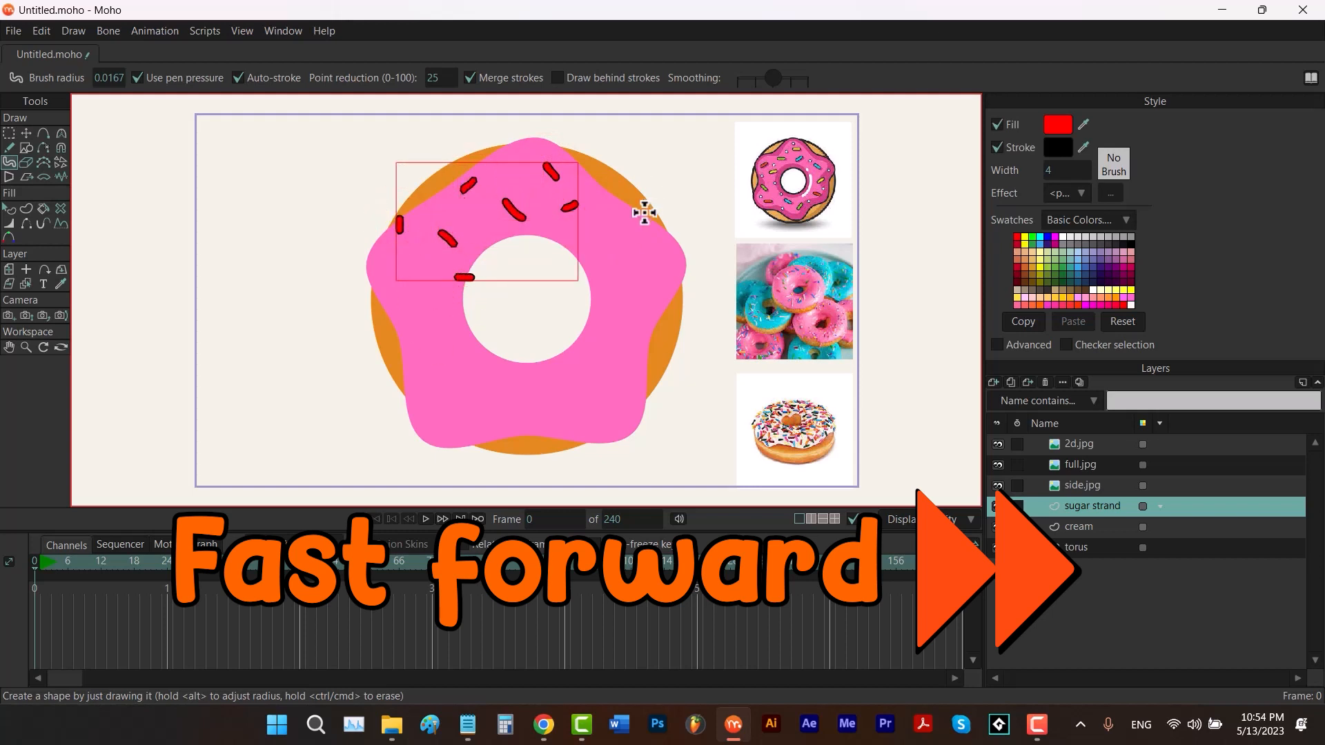
pyautogui.moveTo(644, 210); pyautogui.dragTo(634, 219)
pyautogui.moveTo(615, 237)
pyautogui.mouseDown()
pyautogui.moveTo(617, 260)
pyautogui.moveTo(680, 294)
pyautogui.moveTo(619, 321)
pyautogui.mouseUp()
pyautogui.moveTo(410, 287); pyautogui.dragTo(428, 295)
pyautogui.moveTo(384, 256); pyautogui.dragTo(385, 274)
pyautogui.moveTo(615, 373); pyautogui.dragTo(631, 369)
pyautogui.moveTo(581, 362); pyautogui.dragTo(579, 373)
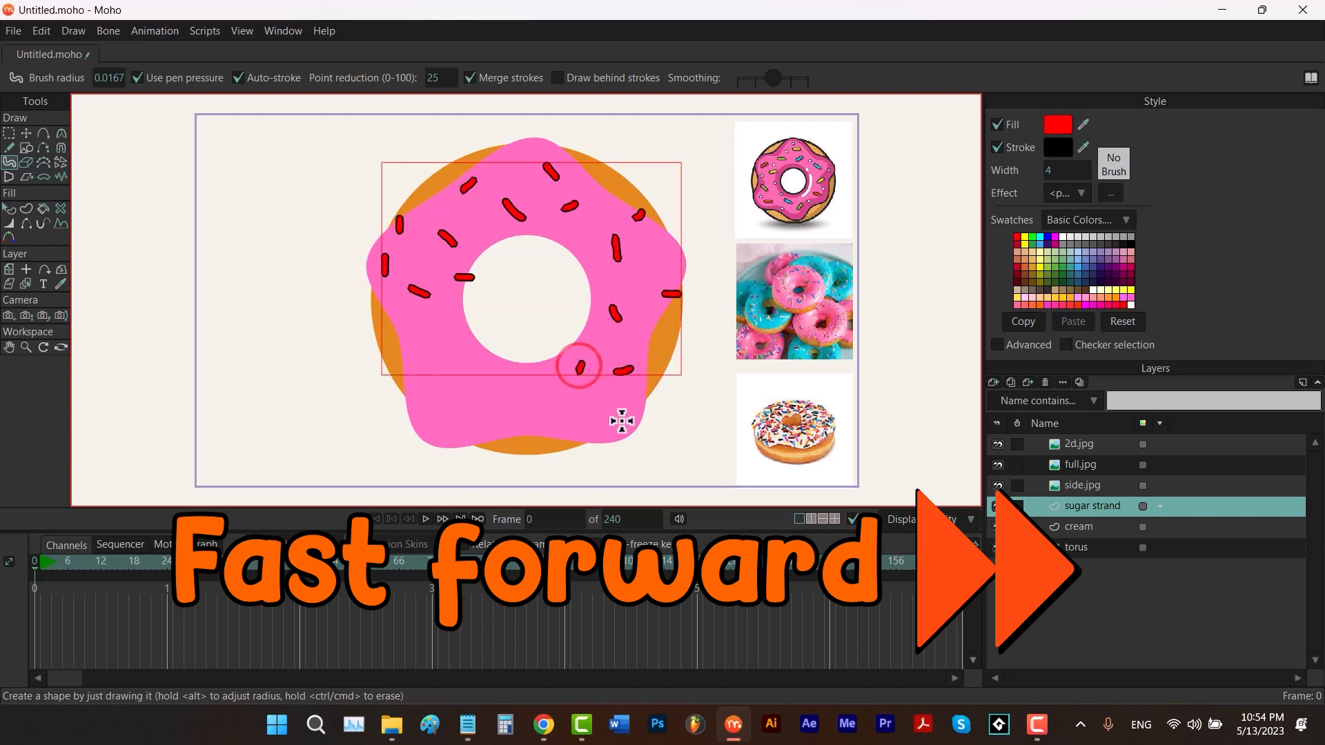
pyautogui.moveTo(599, 420); pyautogui.dragTo(621, 417)
pyautogui.moveTo(532, 403); pyautogui.dragTo(535, 417)
pyautogui.moveTo(494, 367); pyautogui.dragTo(483, 377)
pyautogui.moveTo(434, 332); pyautogui.dragTo(452, 335)
pyautogui.moveTo(430, 367); pyautogui.dragTo(441, 381)
pyautogui.moveTo(424, 430); pyautogui.dragTo(490, 416)
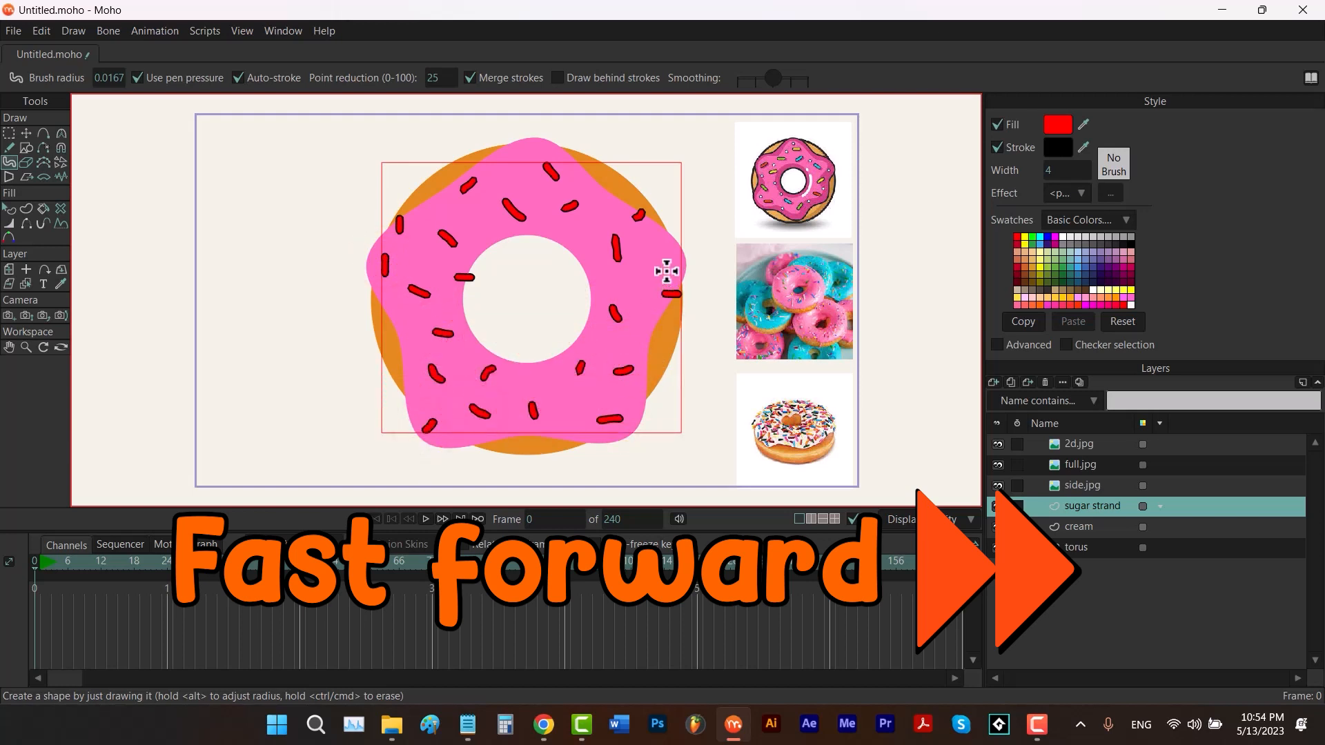
pyautogui.moveTo(648, 264); pyautogui.dragTo(664, 259)
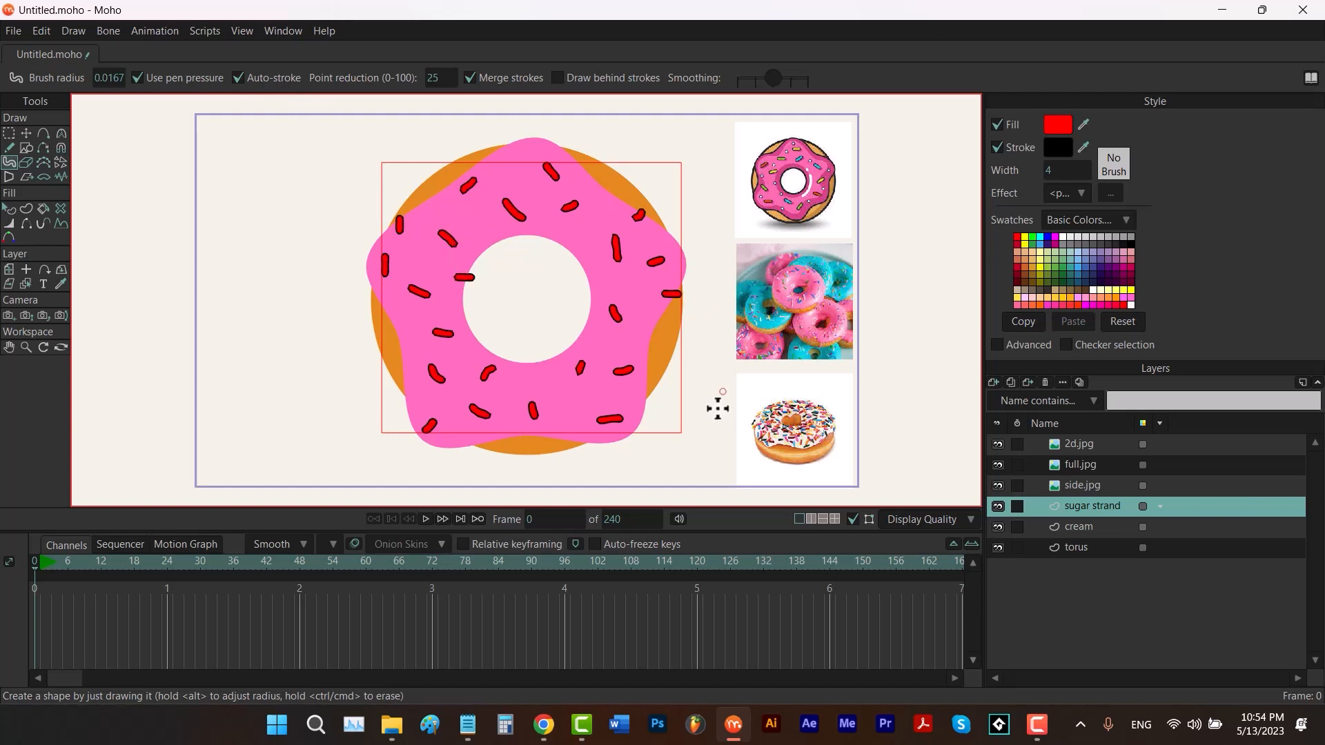
# Remove the black stroke from the red sprinkles and deselect them.
pyautogui.press('q')
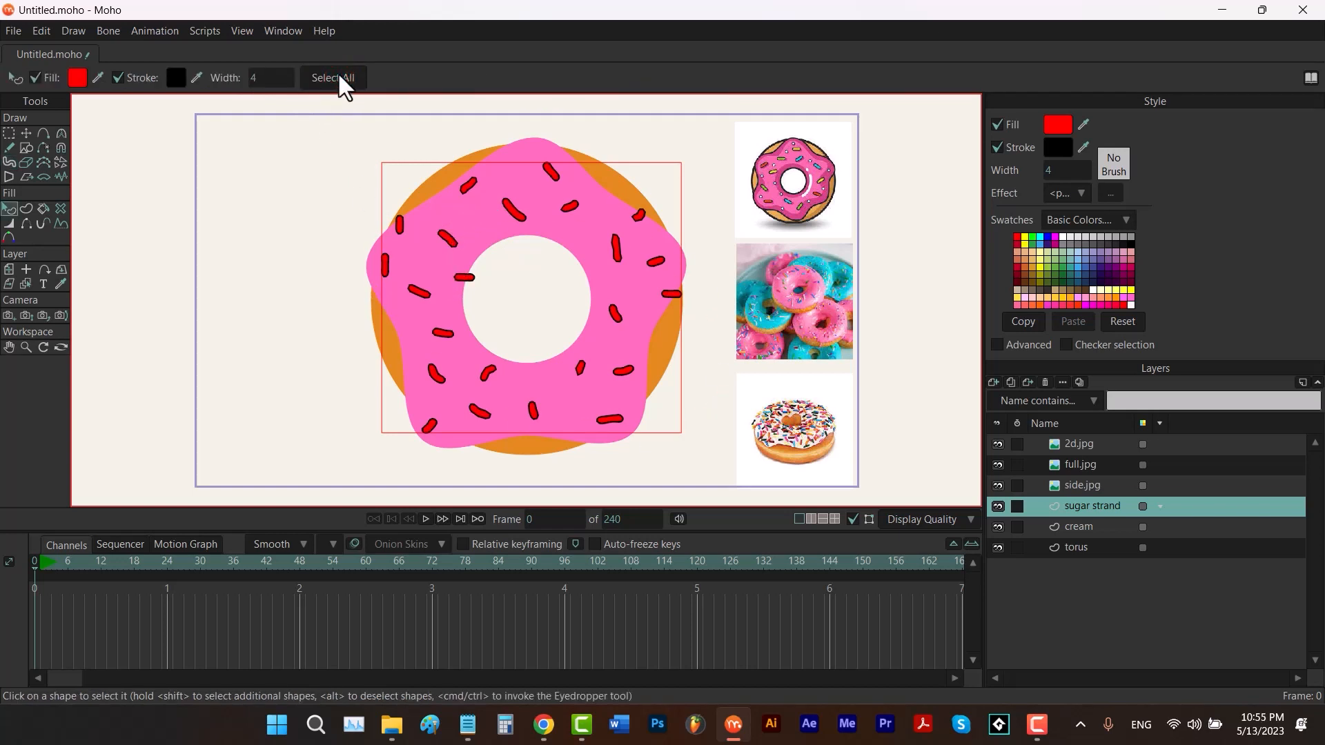
pyautogui.click(121, 78)
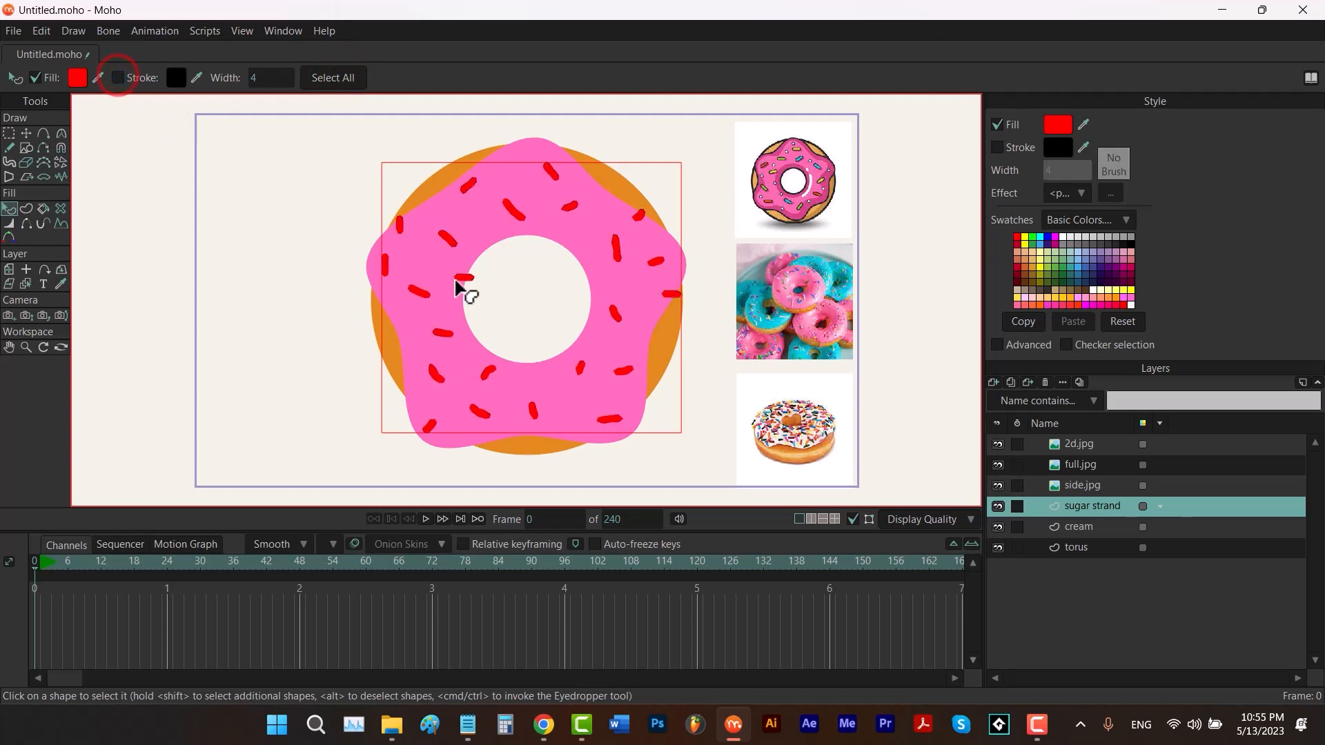
pyautogui.click(311, 293)
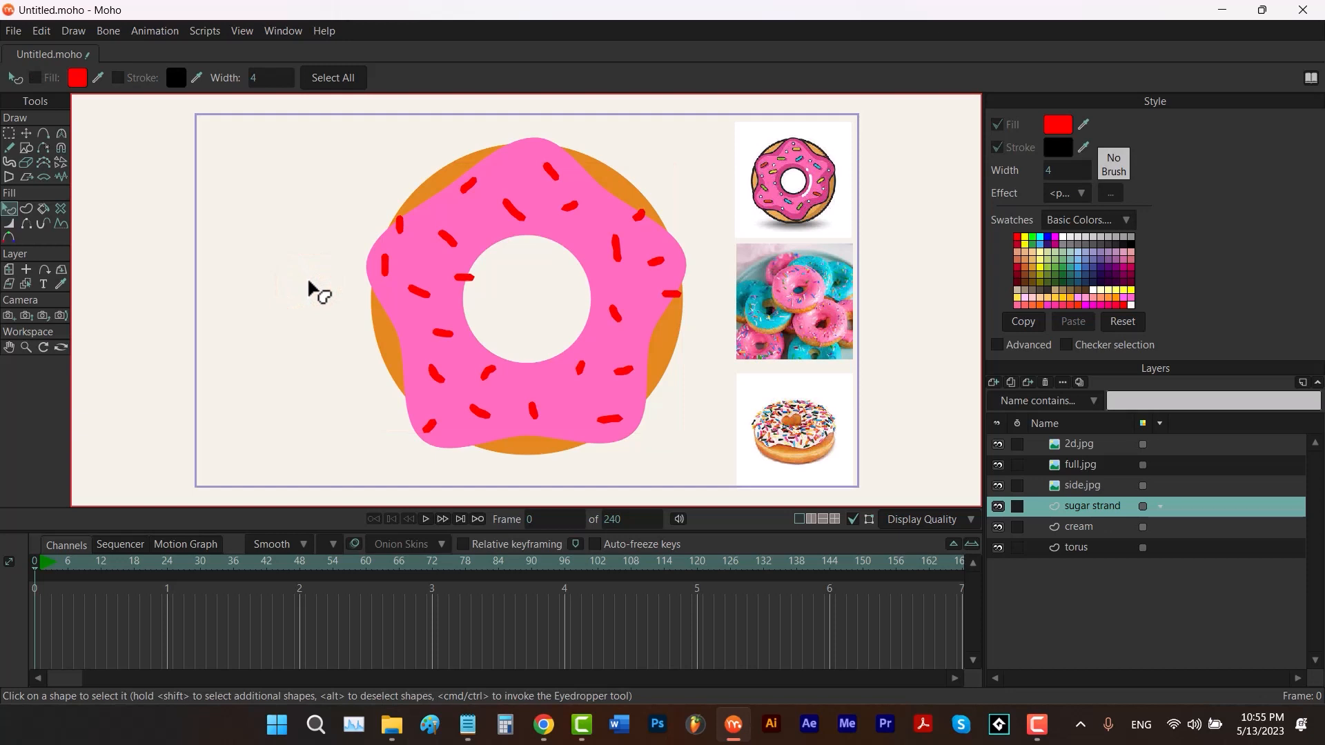
# Scatter short light blue sprinkles between the red ones using the Blob Brush with Auto-stroke disabled.
pyautogui.press('b')
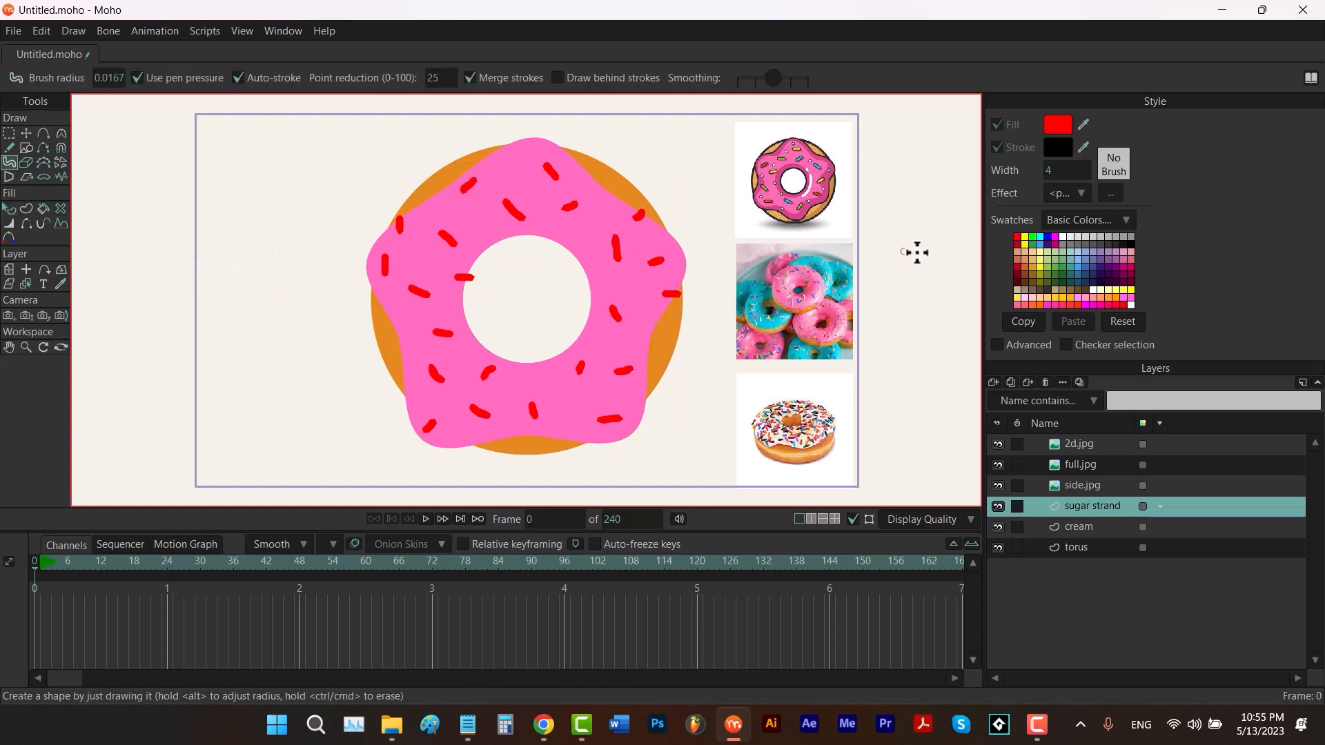
pyautogui.click(1039, 244)
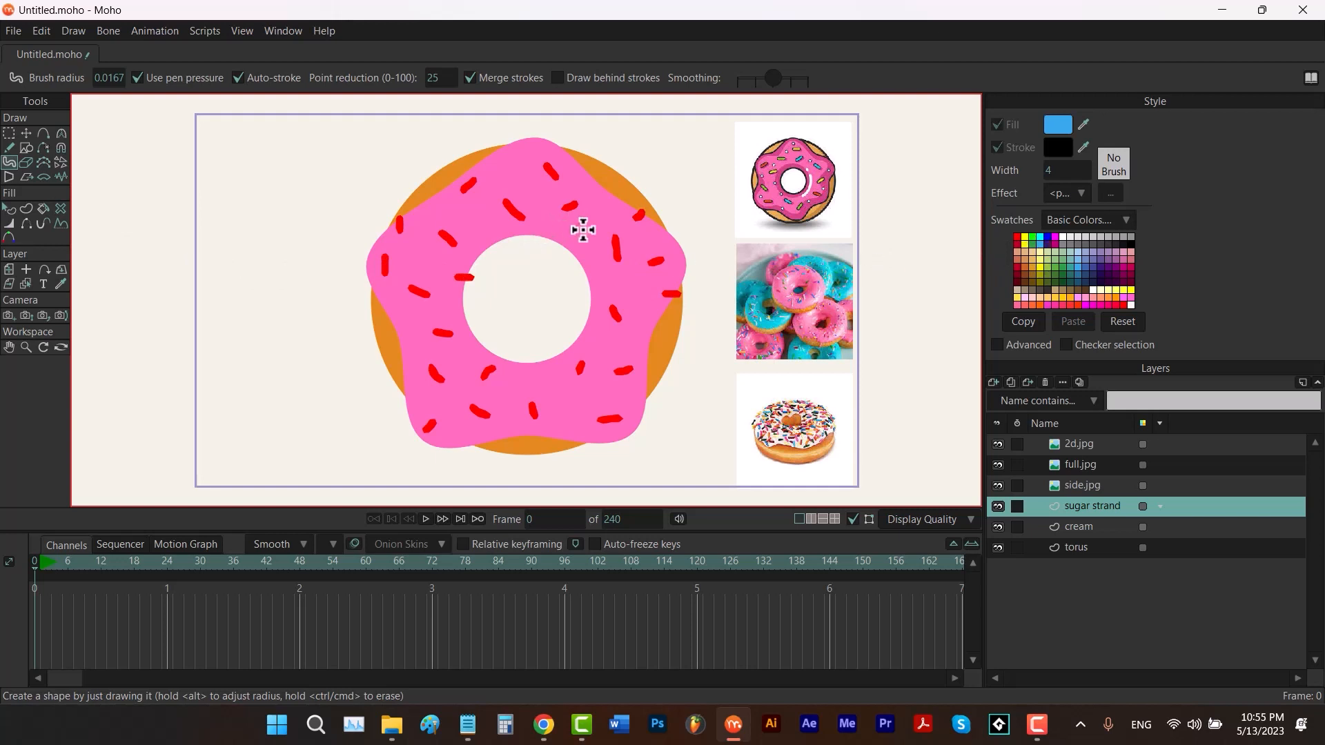
pyautogui.click(238, 78)
pyautogui.moveTo(579, 234); pyautogui.dragTo(604, 207)
pyautogui.moveTo(510, 158); pyautogui.dragTo(503, 150)
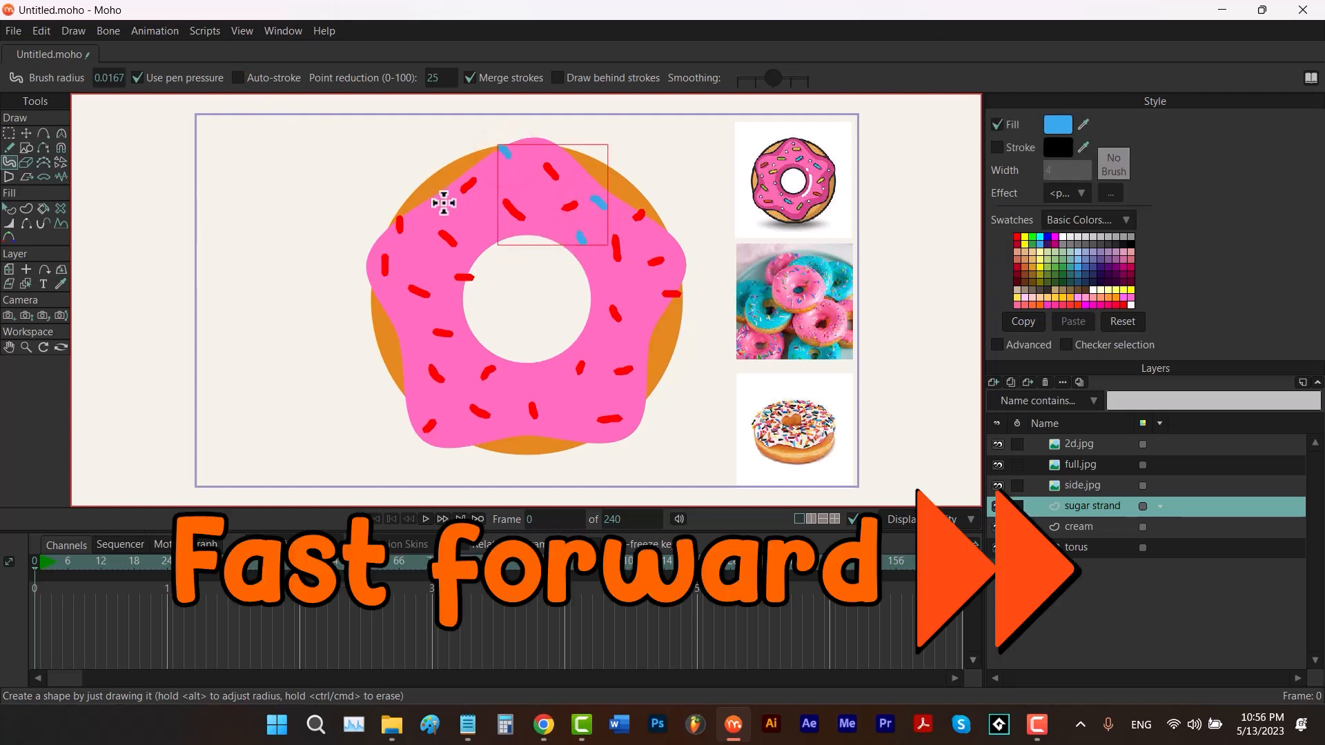
pyautogui.moveTo(444, 204); pyautogui.dragTo(455, 213)
pyautogui.moveTo(646, 301); pyautogui.dragTo(636, 289)
pyautogui.moveTo(600, 265); pyautogui.dragTo(597, 276)
pyautogui.moveTo(632, 341); pyautogui.dragTo(622, 348)
pyautogui.moveTo(584, 327); pyautogui.dragTo(588, 335)
pyautogui.moveTo(555, 391); pyautogui.dragTo(564, 403)
pyautogui.moveTo(616, 392); pyautogui.dragTo(619, 394)
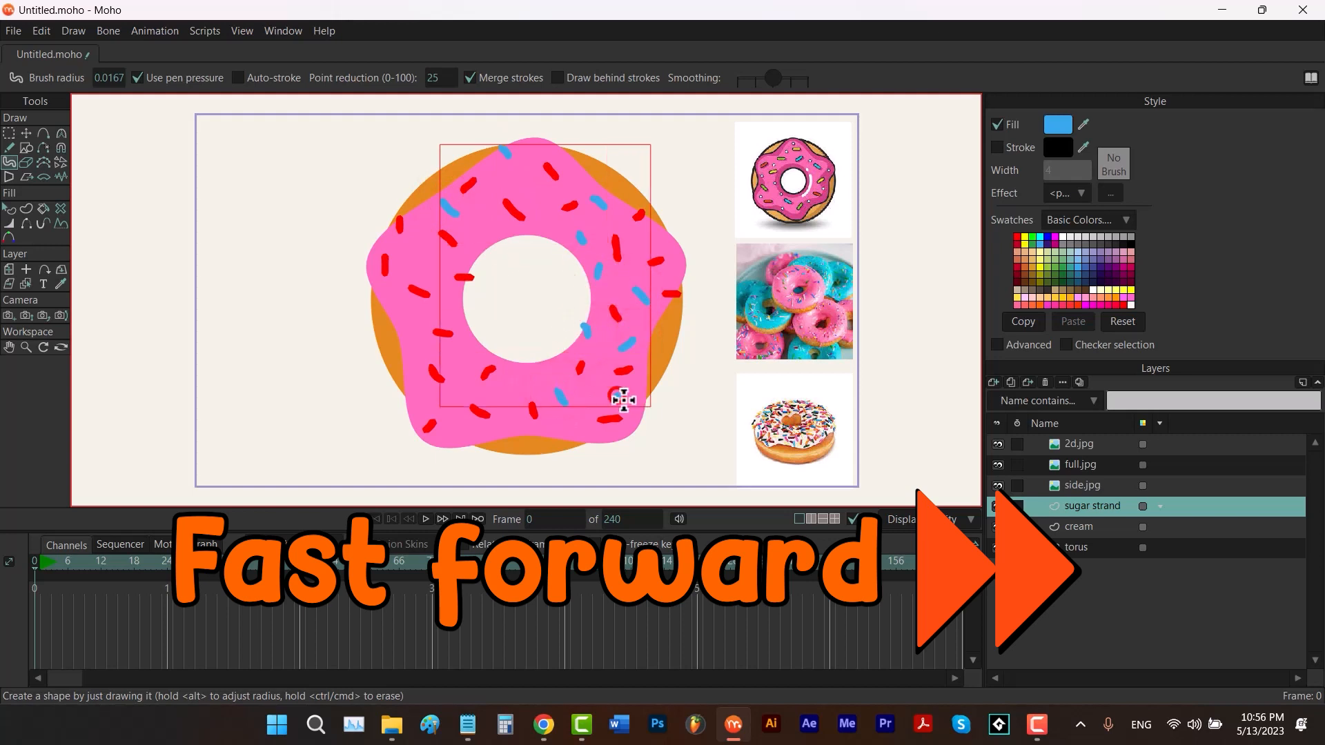
pyautogui.moveTo(512, 390); pyautogui.dragTo(515, 392)
pyautogui.moveTo(460, 371); pyautogui.dragTo(461, 385)
pyautogui.moveTo(415, 243); pyautogui.dragTo(423, 254)
pyautogui.moveTo(410, 323); pyautogui.dragTo(413, 332)
pyautogui.moveTo(512, 428); pyautogui.dragTo(518, 432)
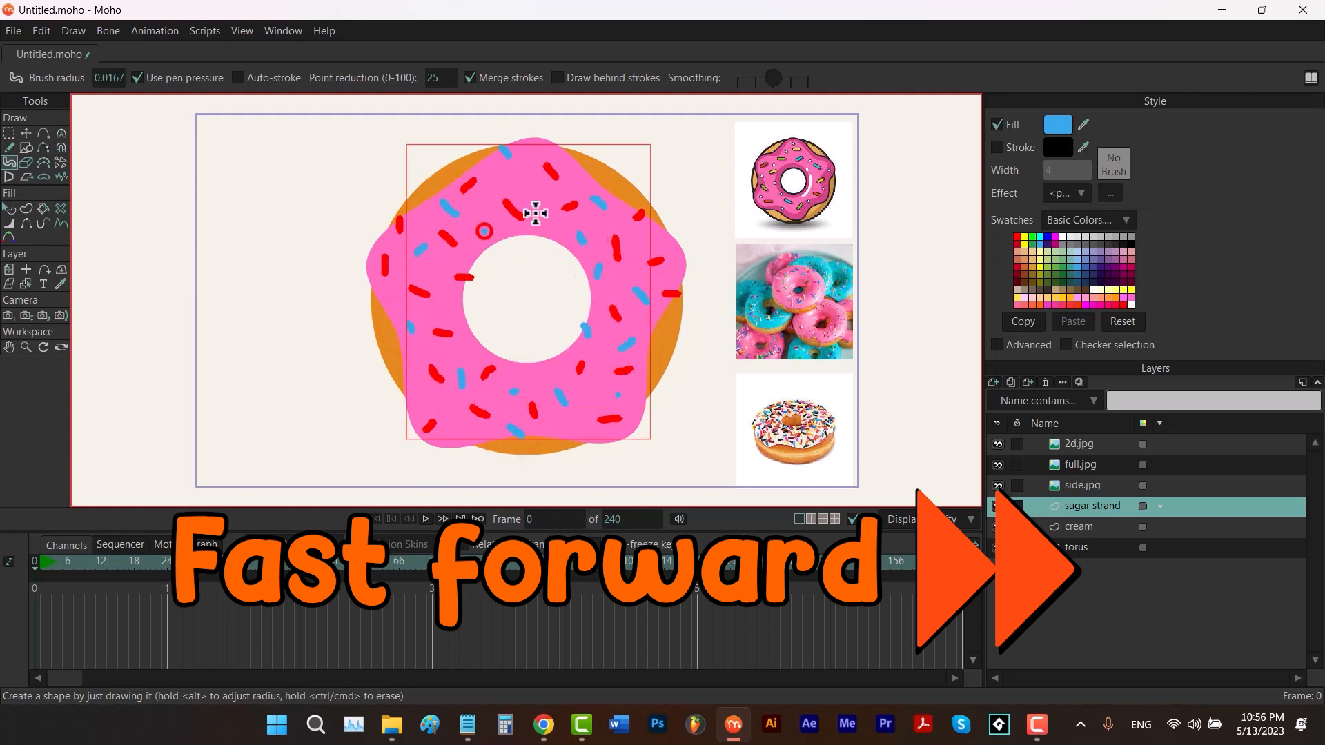
pyautogui.moveTo(518, 187); pyautogui.dragTo(535, 195)
pyautogui.moveTo(385, 290); pyautogui.dragTo(388, 300)
pyautogui.moveTo(648, 235); pyautogui.dragTo(661, 236)
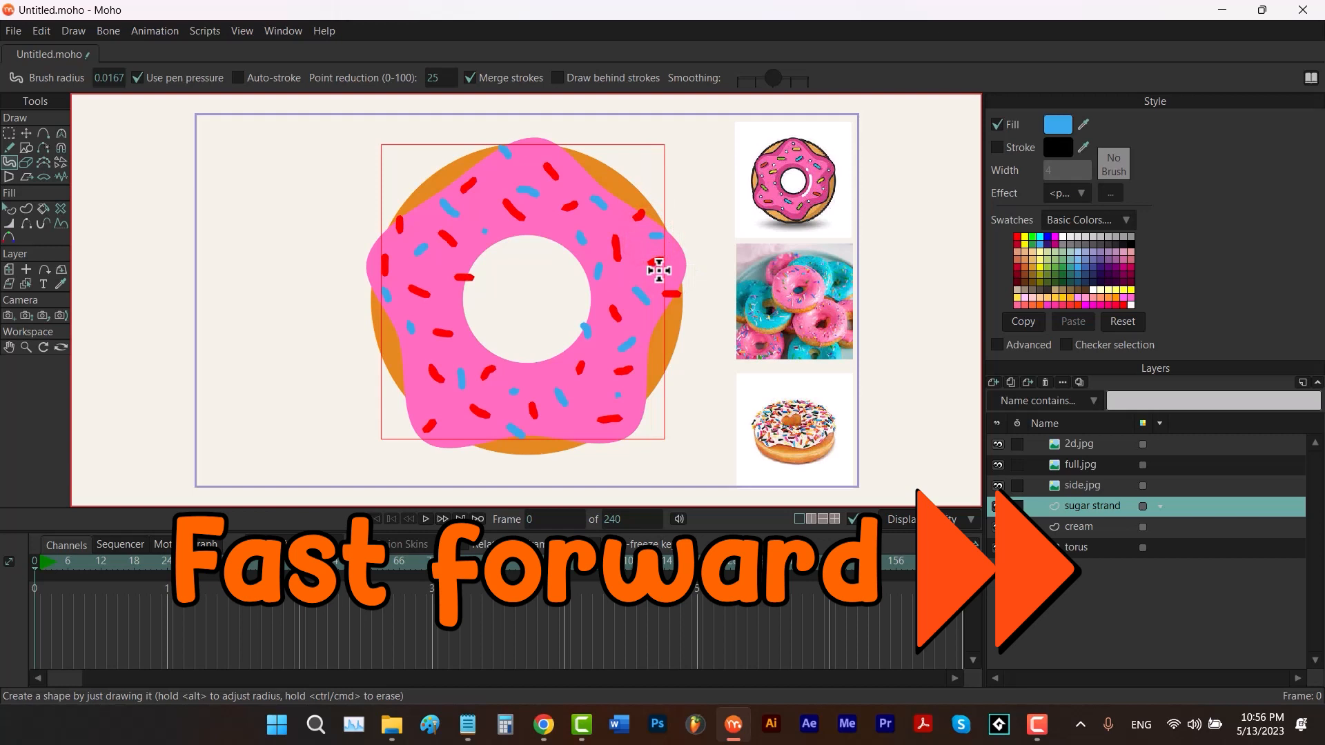
# Add one more light blue sprinkle on the lower edge of the doughnut hole and deselect the blue shape.
pyautogui.moveTo(550, 352); pyautogui.dragTo(557, 359)
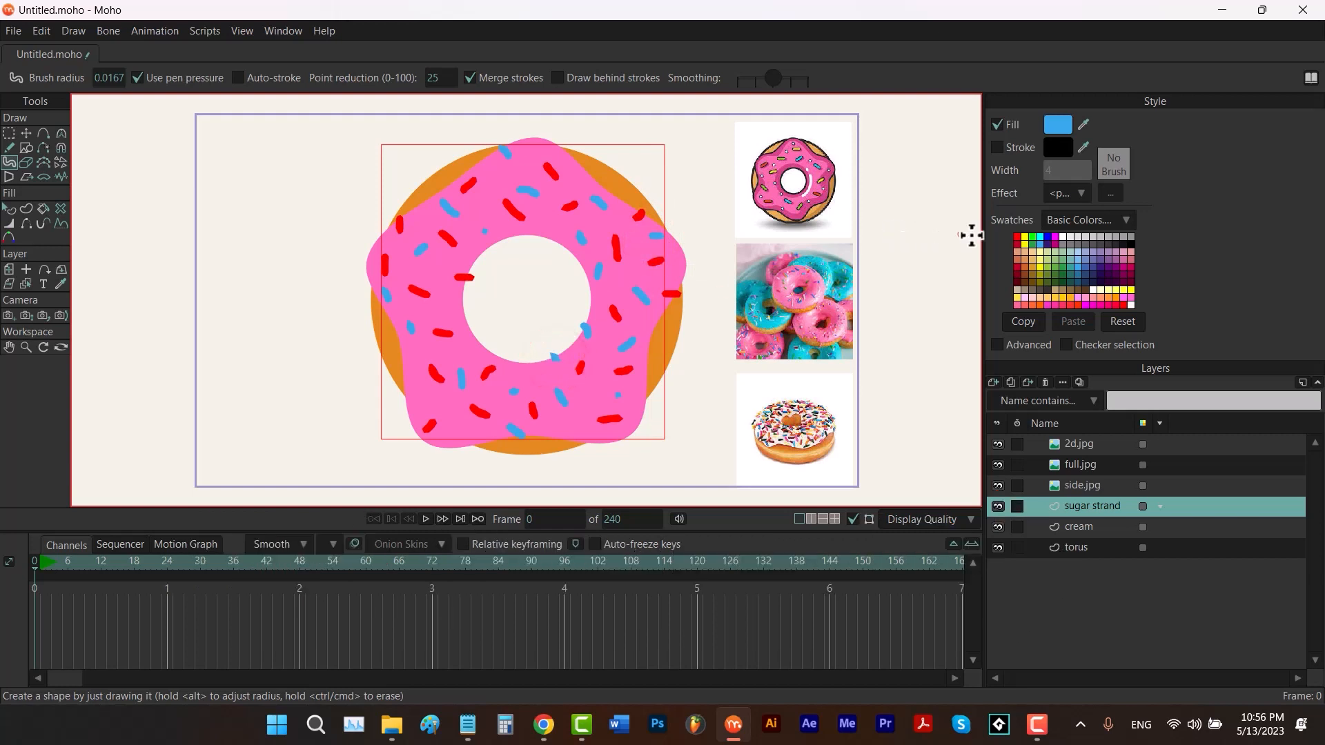
pyautogui.press('Return')
# Scatter short yellow sprinkles over the pink topping between the red and blue ones using the Blob Brush.
pyautogui.click(1024, 236)
pyautogui.moveTo(544, 221); pyautogui.dragTo(550, 230)
pyautogui.moveTo(532, 149); pyautogui.dragTo(530, 160)
pyautogui.moveTo(490, 168); pyautogui.dragTo(498, 173)
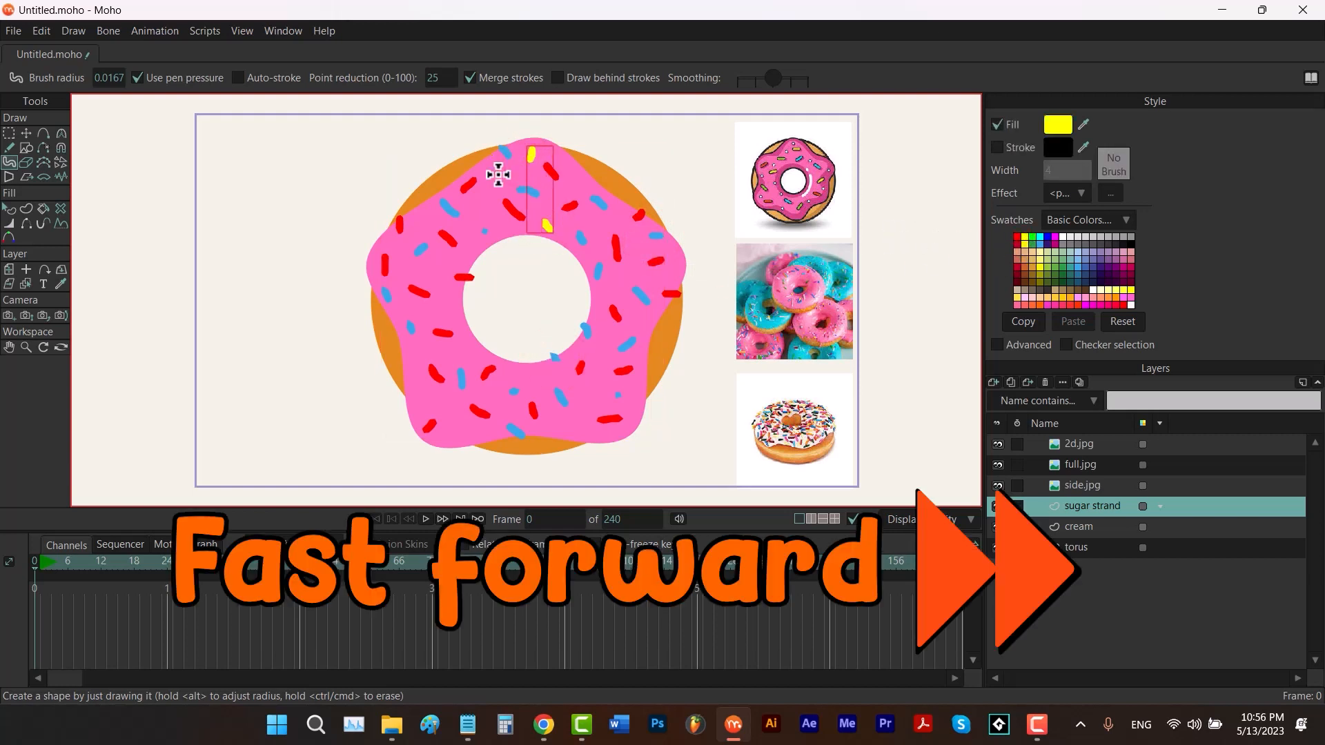
pyautogui.moveTo(445, 263); pyautogui.dragTo(435, 269)
pyautogui.moveTo(612, 279)
pyautogui.mouseDown()
pyautogui.moveTo(657, 296)
pyautogui.moveTo(644, 329)
pyautogui.mouseUp()
pyautogui.moveTo(414, 368); pyautogui.dragTo(465, 354)
pyautogui.moveTo(557, 416); pyautogui.dragTo(569, 423)
pyautogui.moveTo(599, 382); pyautogui.dragTo(598, 371)
pyautogui.moveTo(505, 355); pyautogui.dragTo(510, 364)
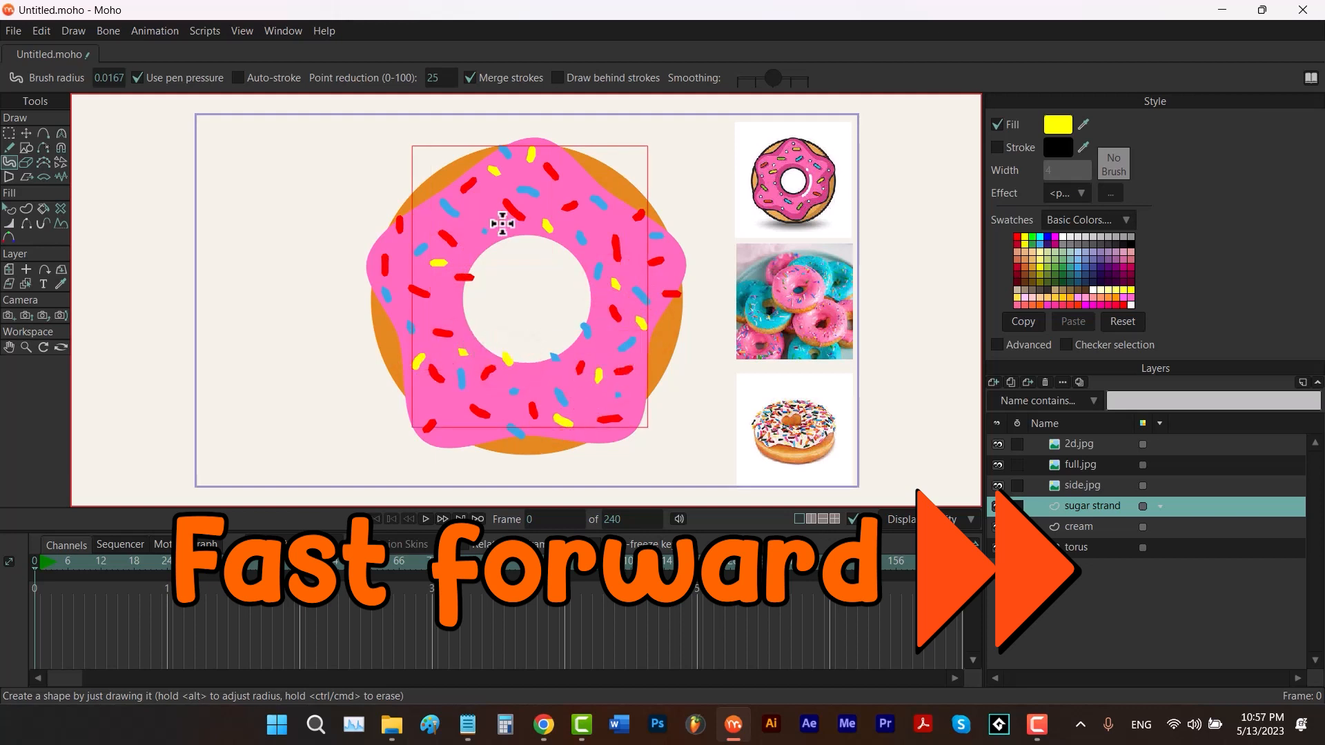
pyautogui.moveTo(491, 216); pyautogui.dragTo(427, 213)
pyautogui.moveTo(398, 270); pyautogui.dragTo(400, 282)
pyautogui.moveTo(449, 398)
pyautogui.mouseDown()
pyautogui.moveTo(440, 408)
pyautogui.moveTo(481, 436)
pyautogui.mouseUp()
pyautogui.moveTo(606, 230); pyautogui.dragTo(640, 262)
pyautogui.moveTo(435, 312); pyautogui.dragTo(445, 312)
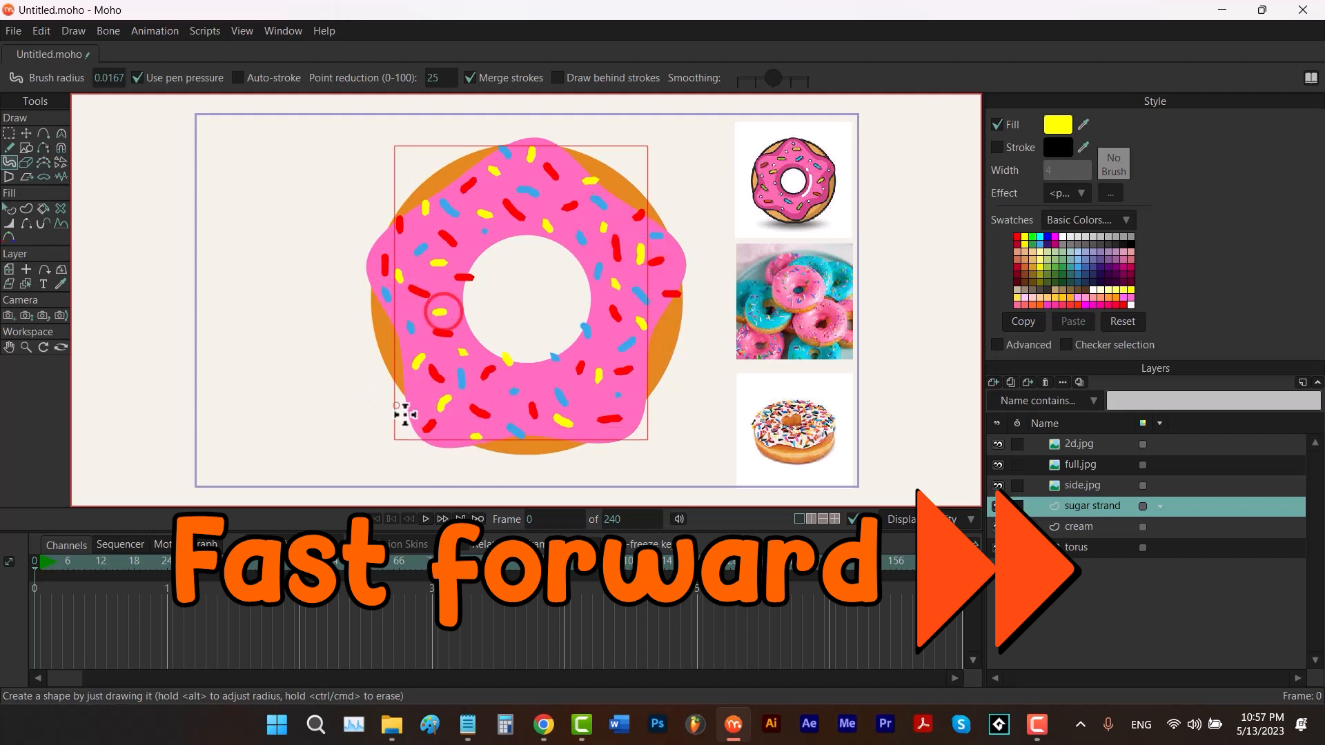
pyautogui.moveTo(540, 389); pyautogui.dragTo(543, 393)
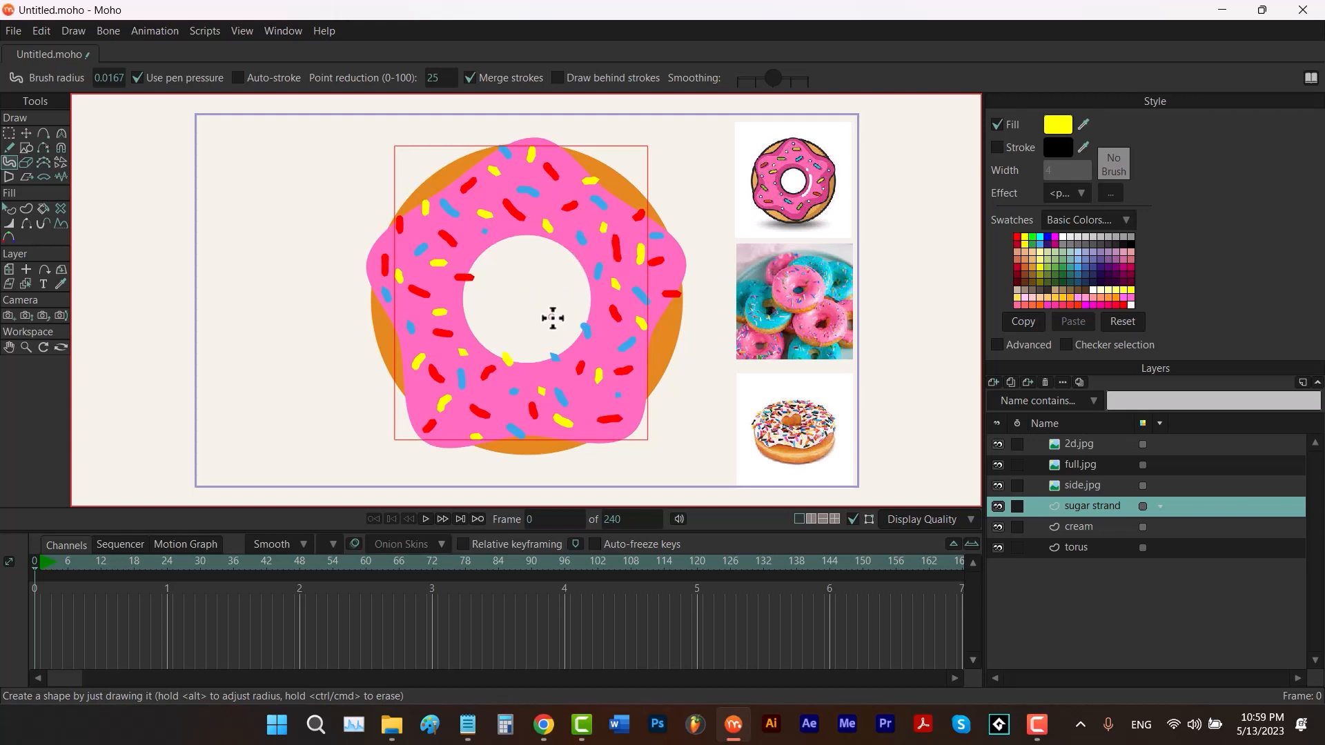
# Select the pink shape on the cream layer and apply Shaded as its Effect 1 in the advanced style settings.
pyautogui.click(1077, 528)
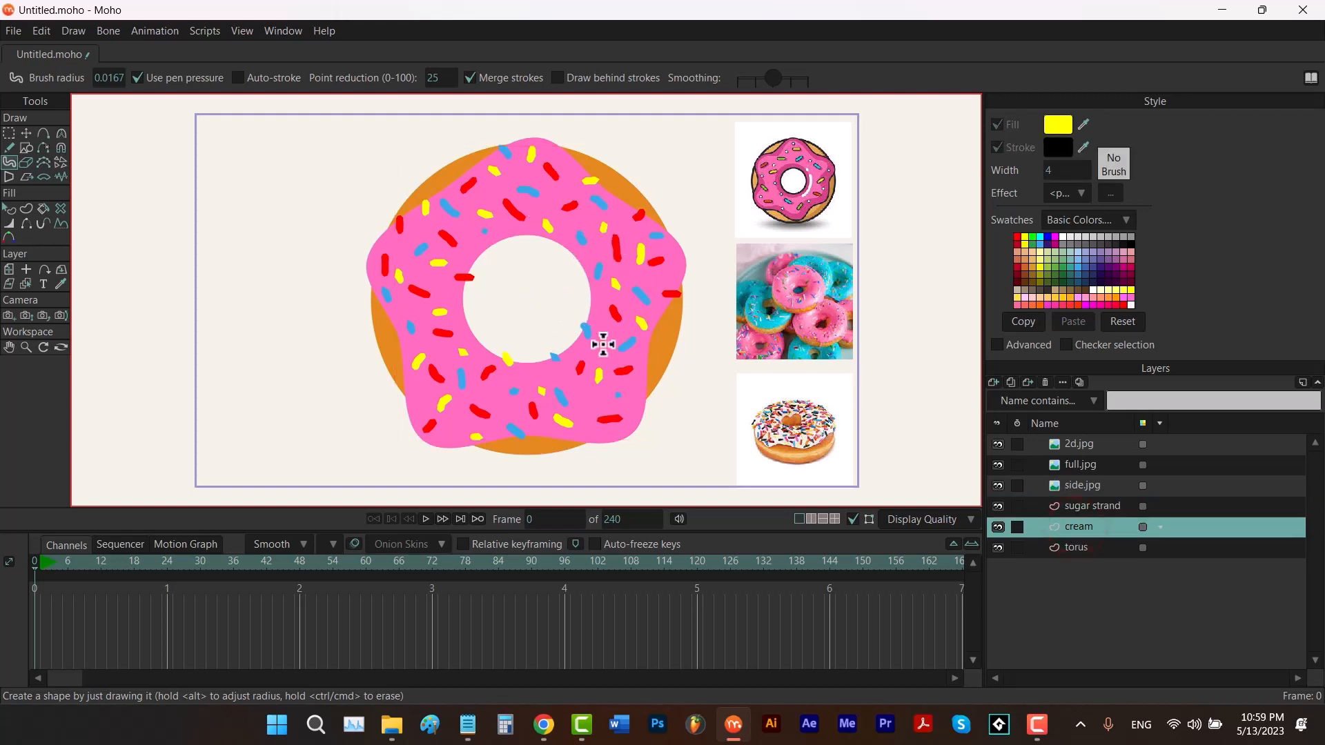
pyautogui.press('q')
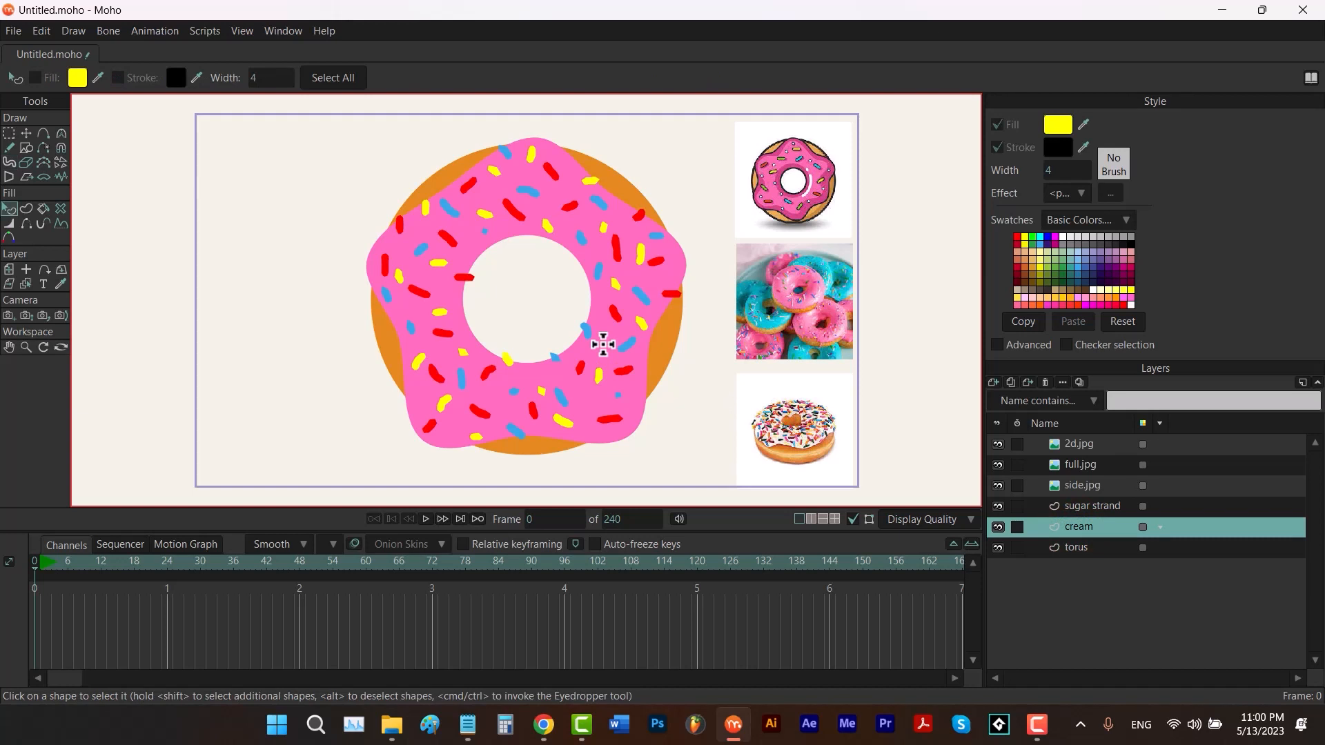
pyautogui.click(602, 343)
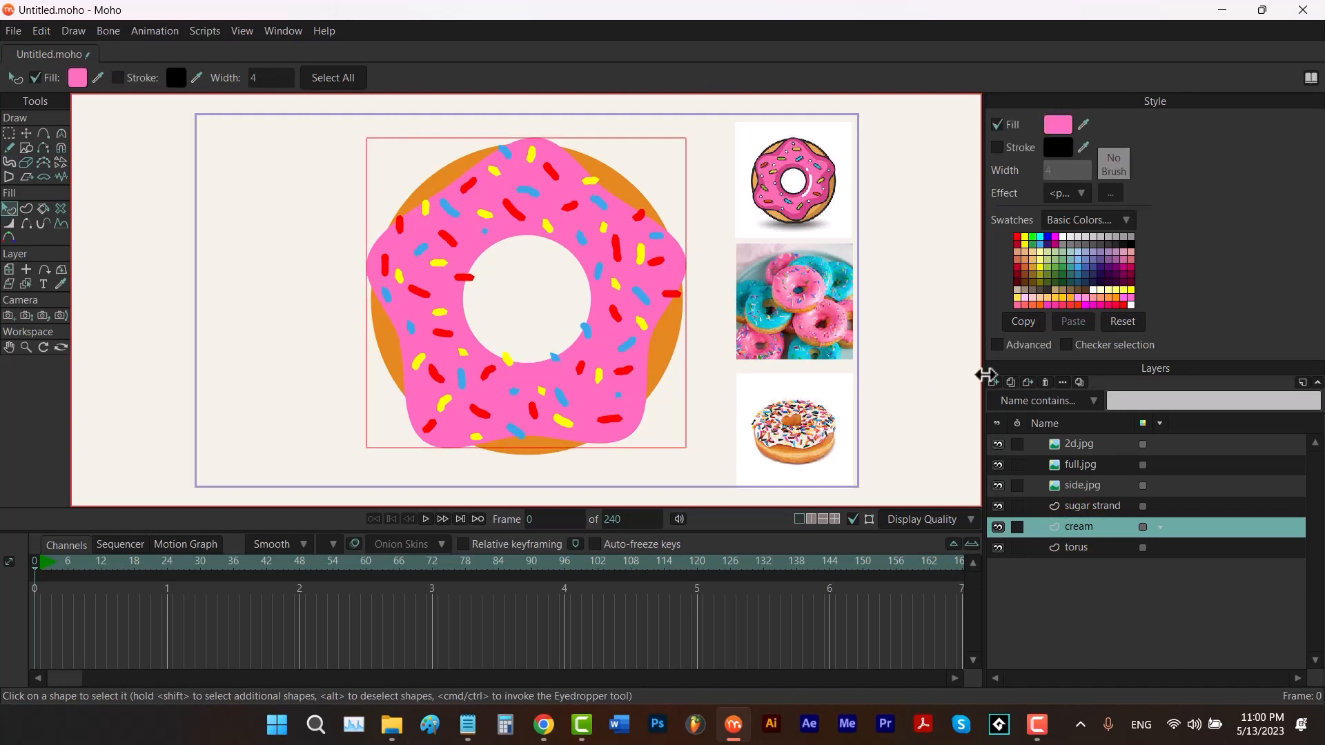
pyautogui.click(997, 345)
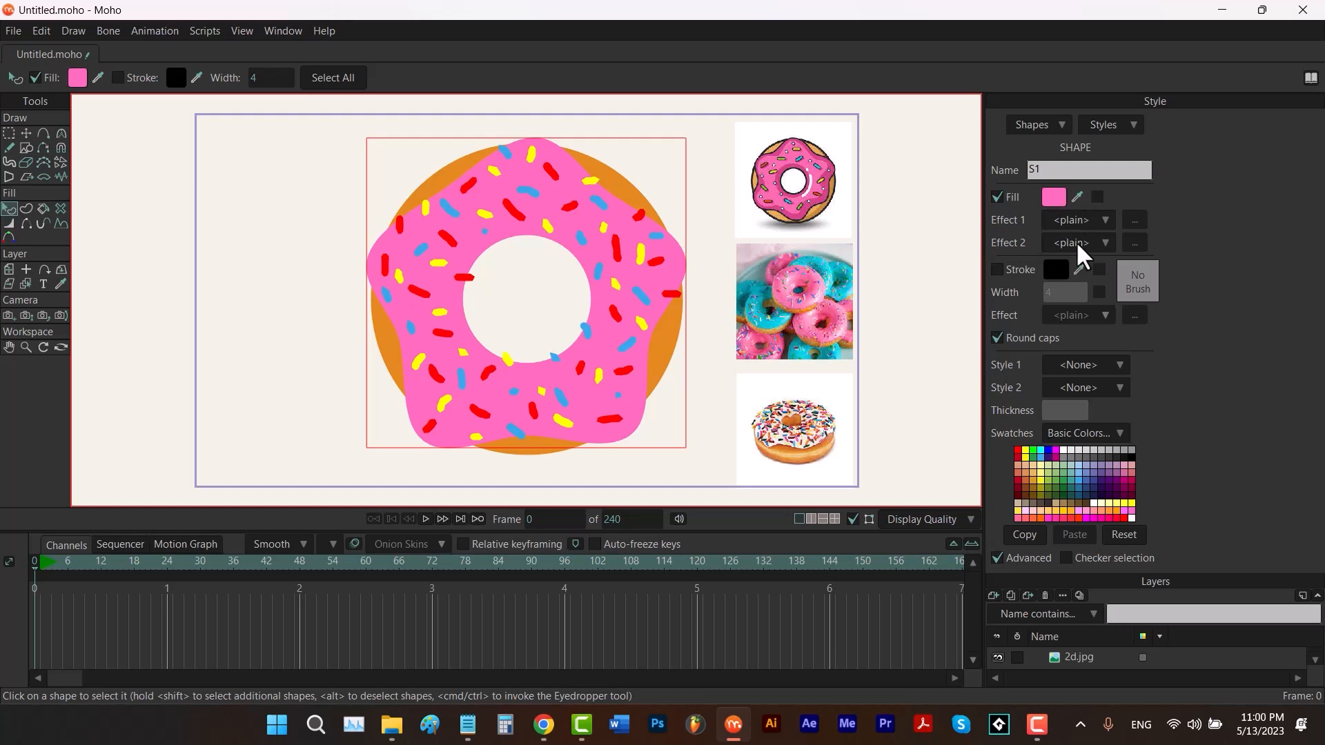
pyautogui.click(1079, 222)
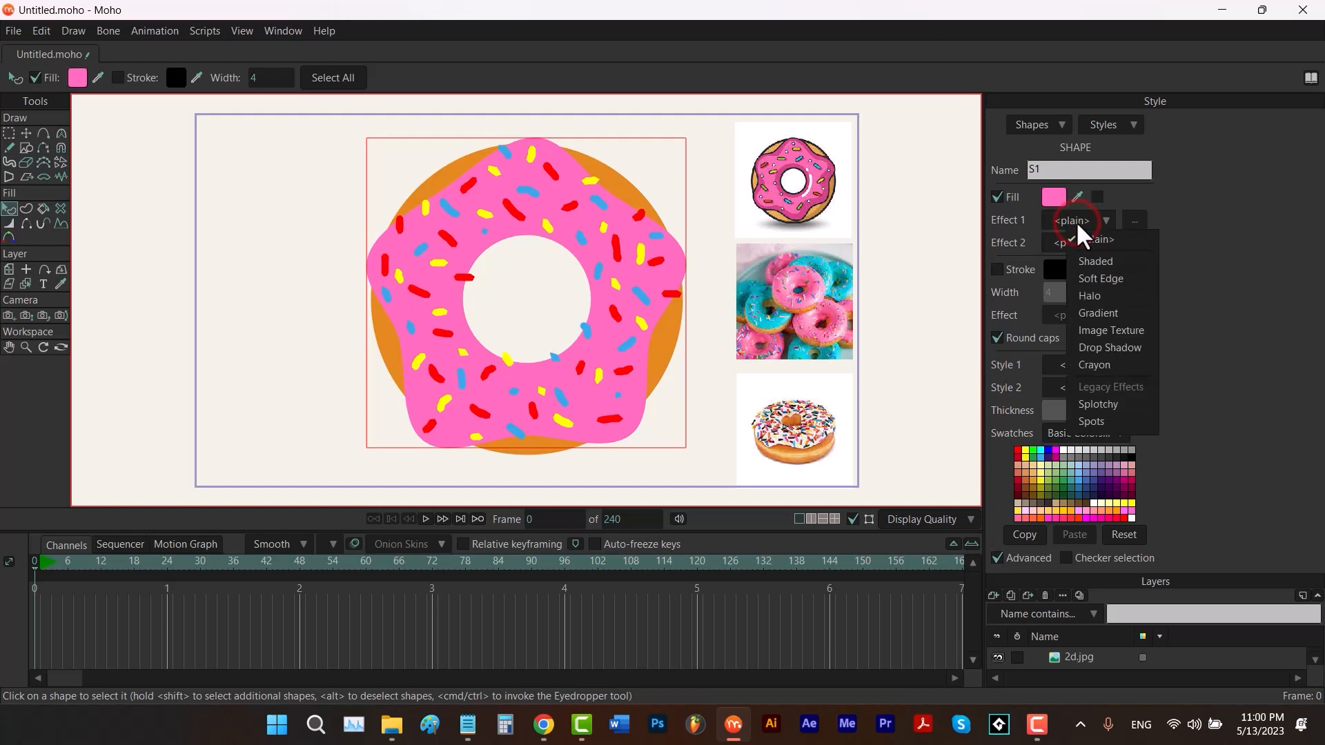
pyautogui.click(1084, 261)
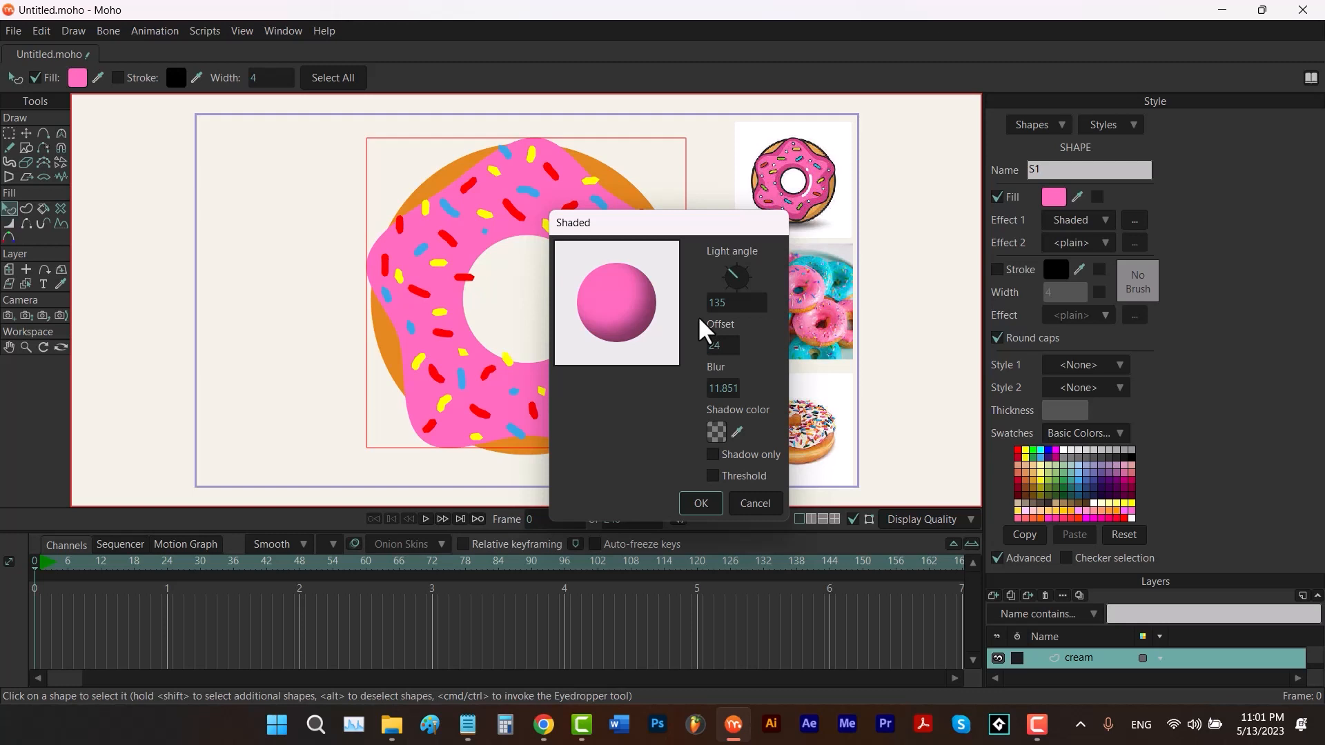
# Set the cream's first shading to a light angle of 90 and a black shadow colour with alpha 78, and apply it.
pyautogui.moveTo(704, 225); pyautogui.dragTo(629, 233)
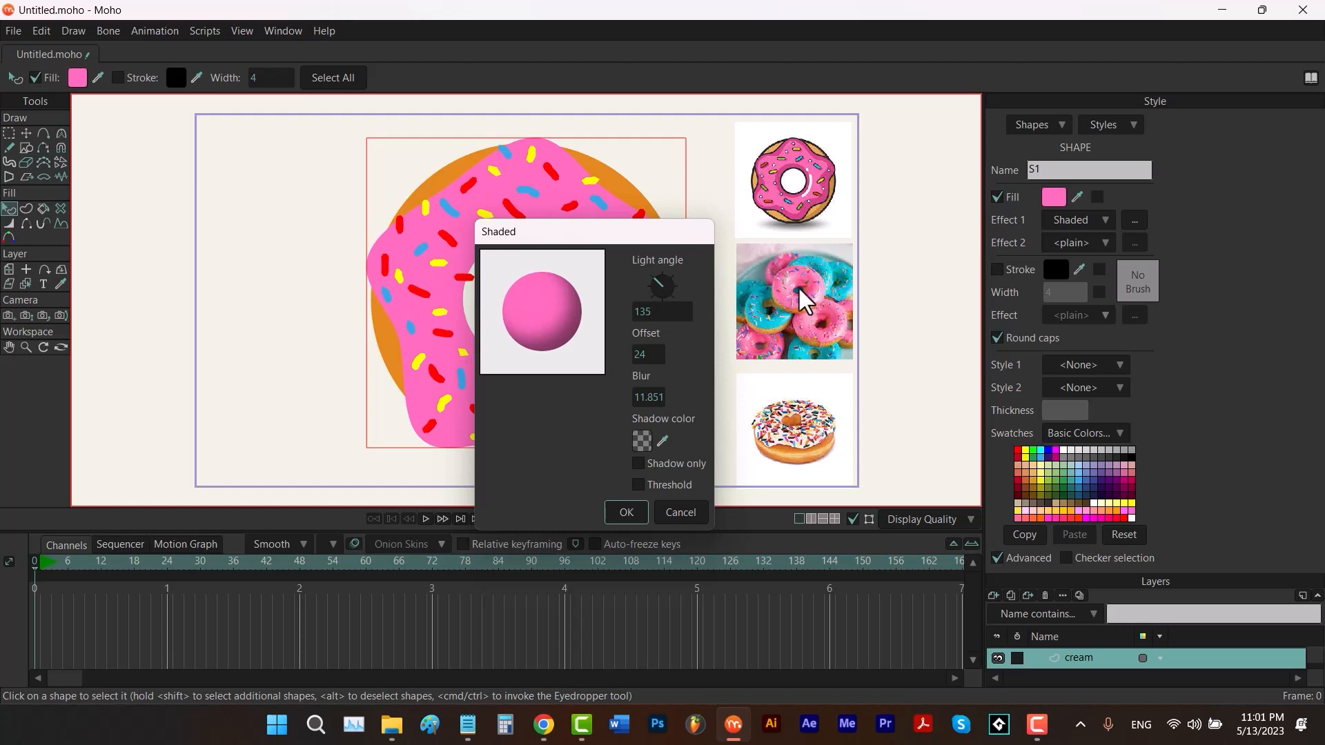
pyautogui.moveTo(610, 237); pyautogui.dragTo(828, 204)
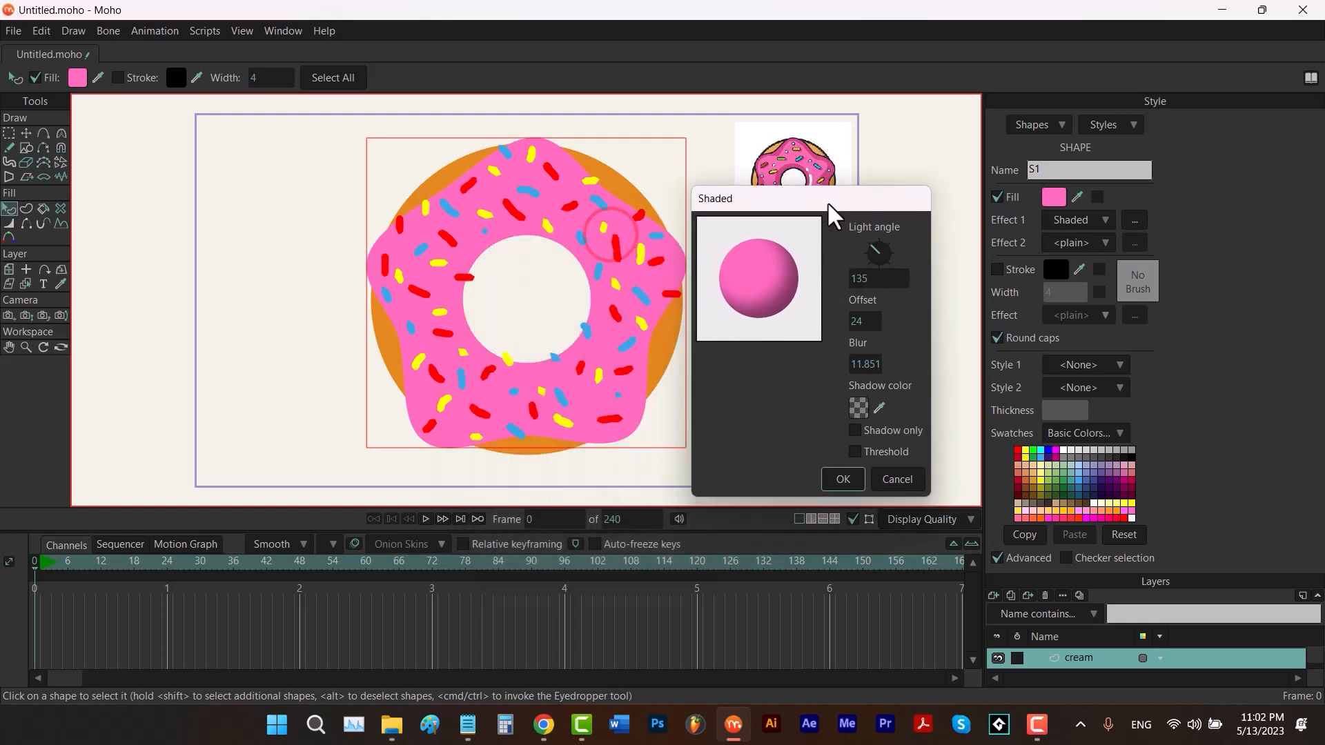
pyautogui.click(856, 281)
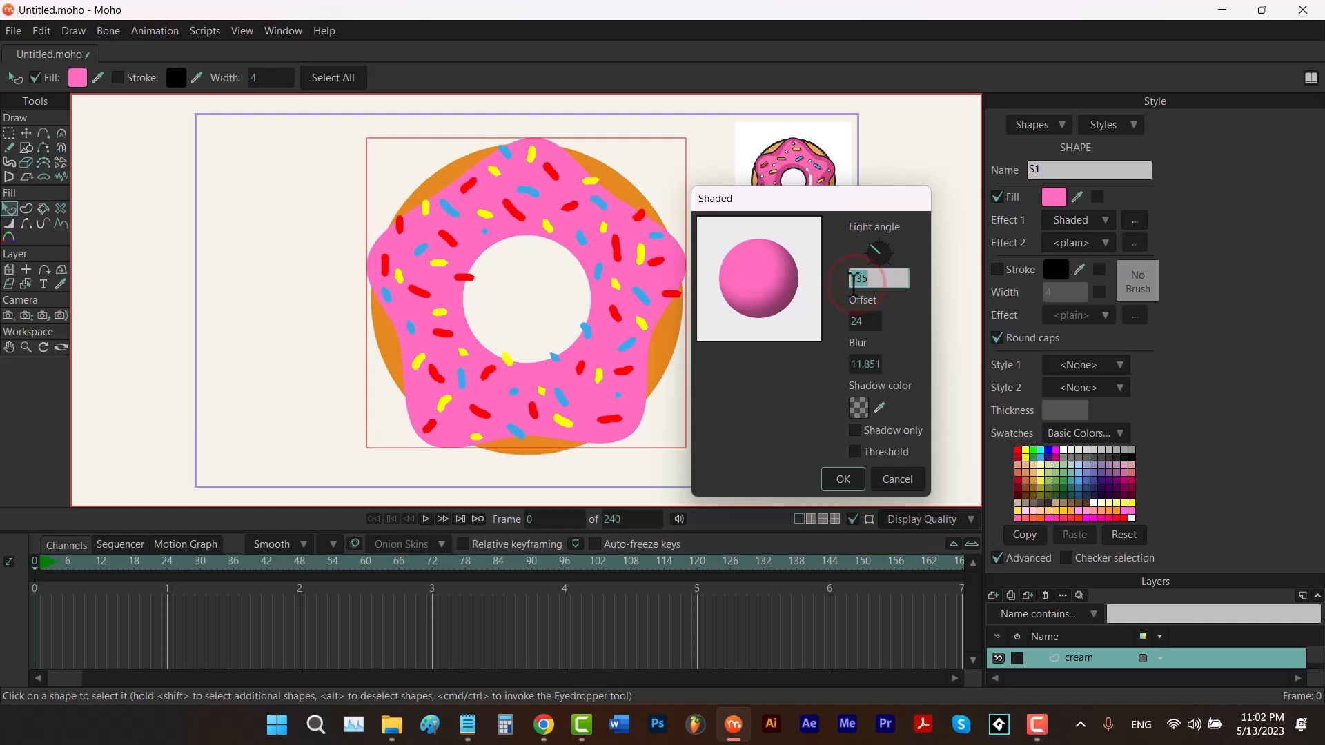
pyautogui.write('90')
pyautogui.press('Tab')
pyautogui.click(860, 412)
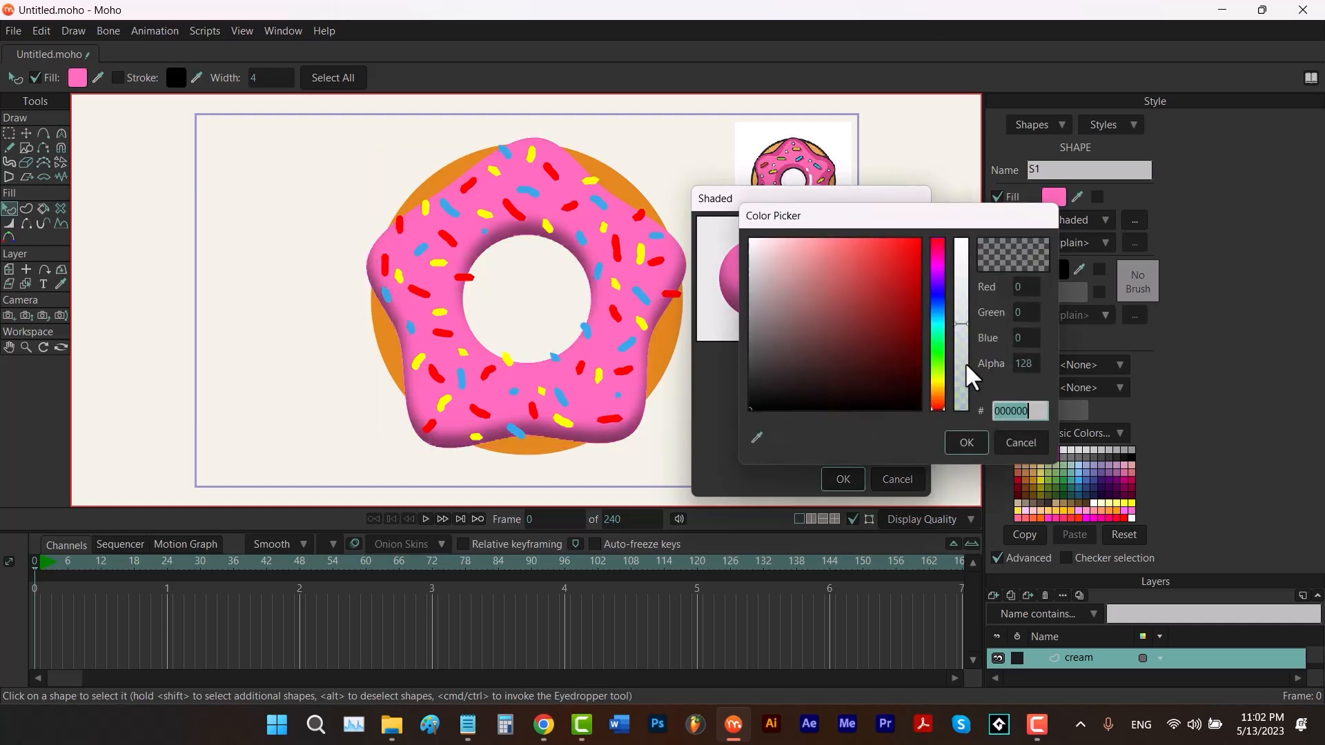
pyautogui.click(963, 358)
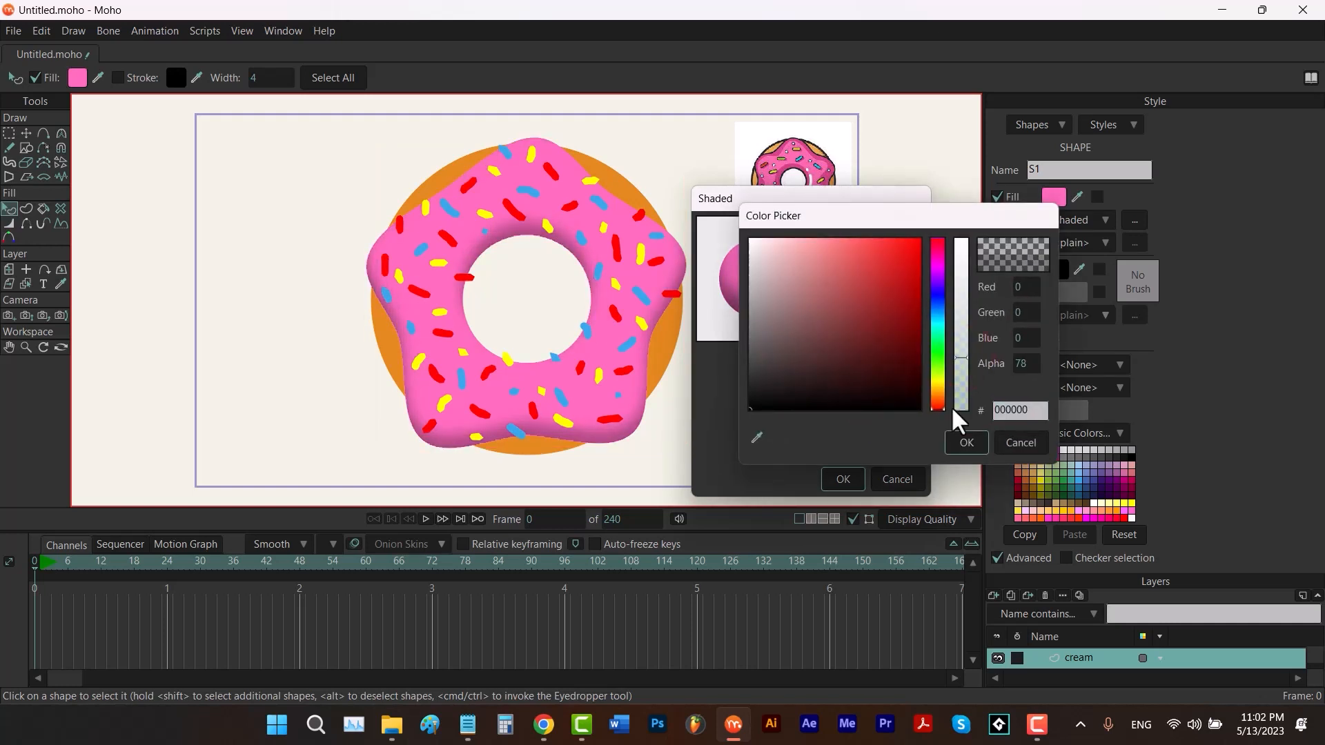
pyautogui.click(963, 447)
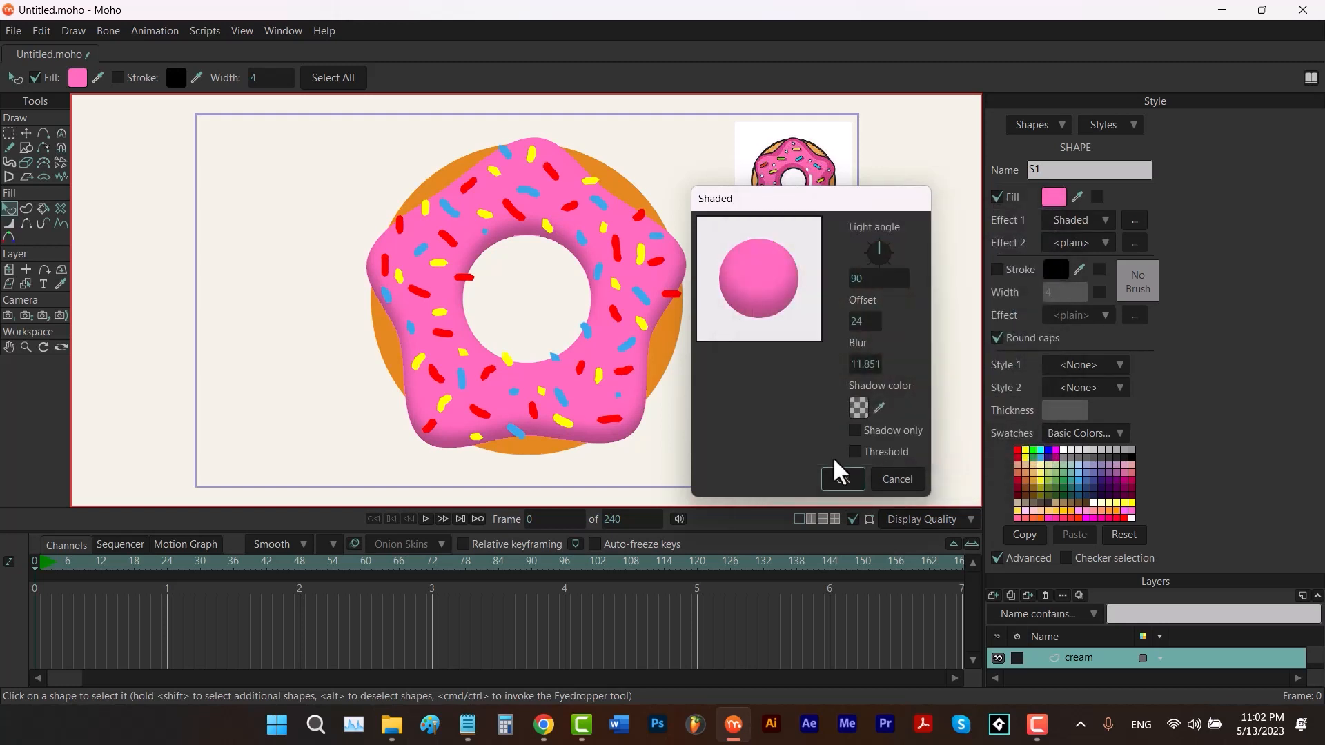
pyautogui.click(844, 479)
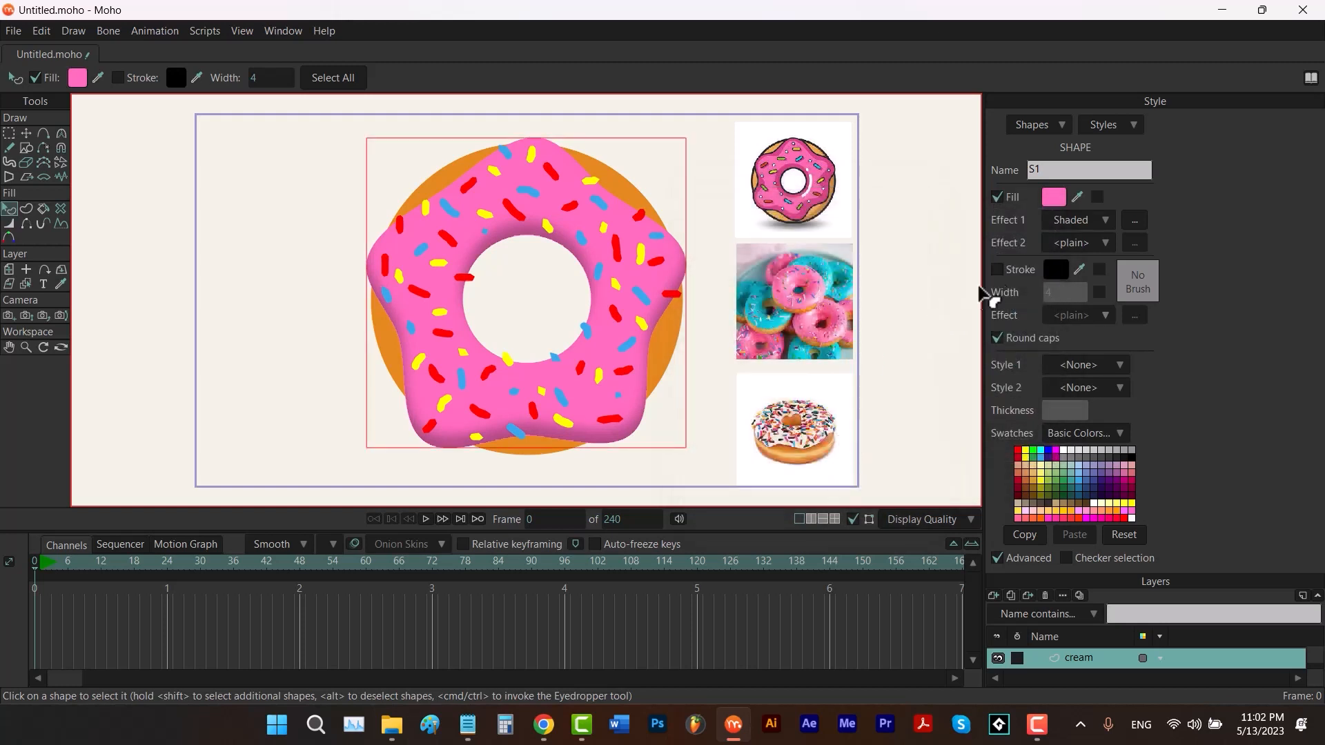
# Apply Shaded as Effect 2 of the cream shape with a light angle of 270.
pyautogui.click(1075, 243)
pyautogui.click(1071, 284)
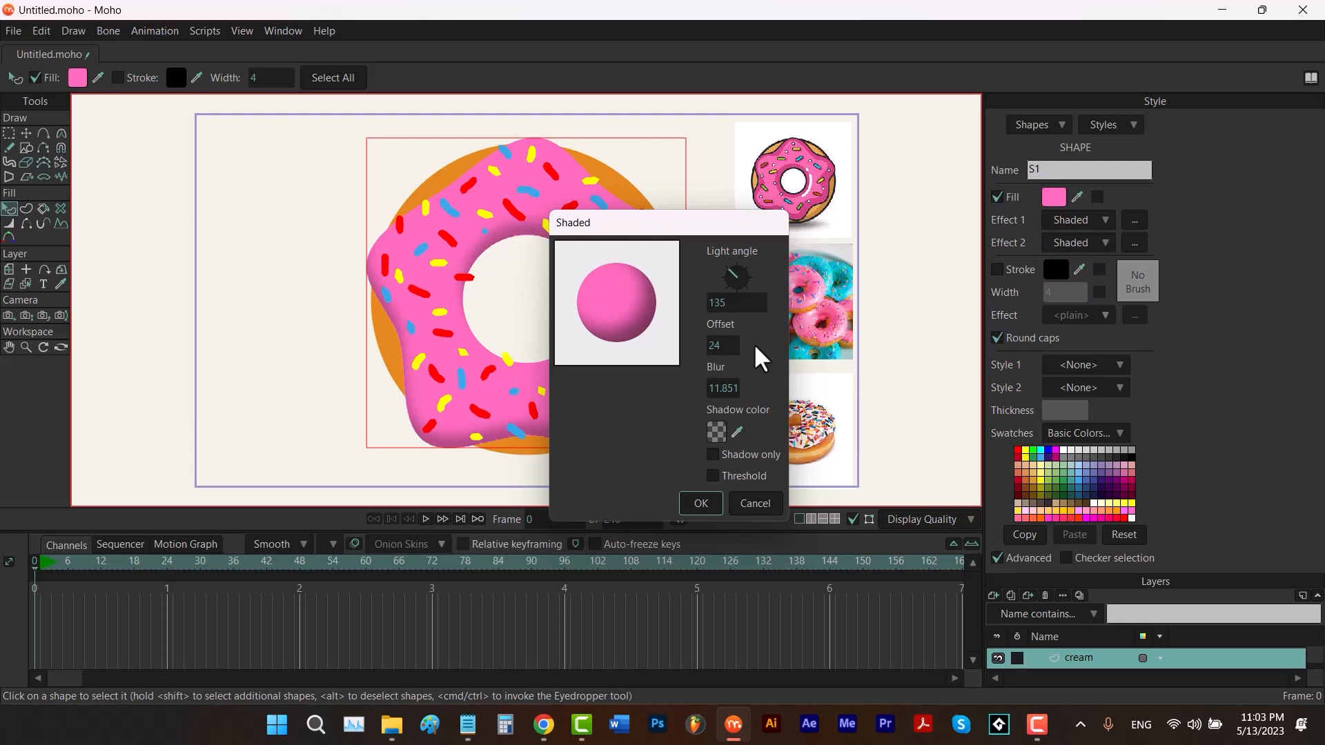
pyautogui.doubleClick(731, 307)
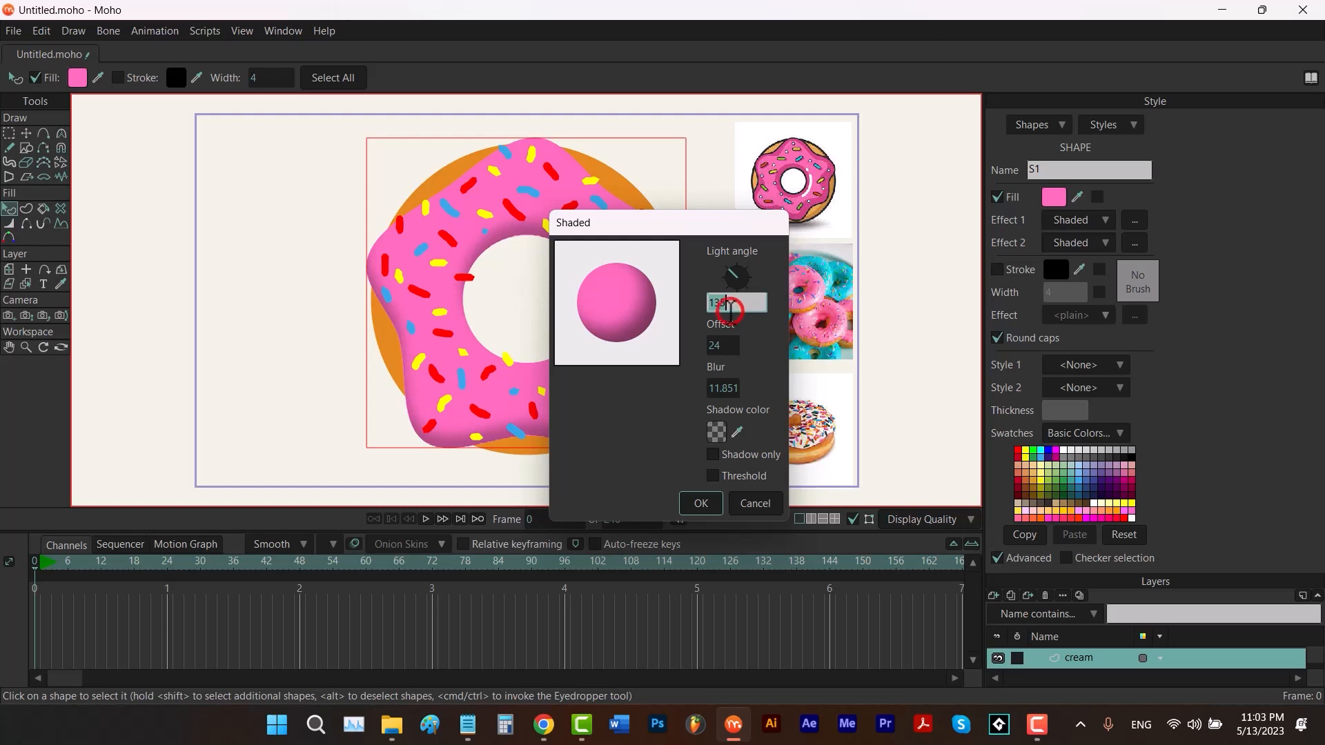
pyautogui.write('270')
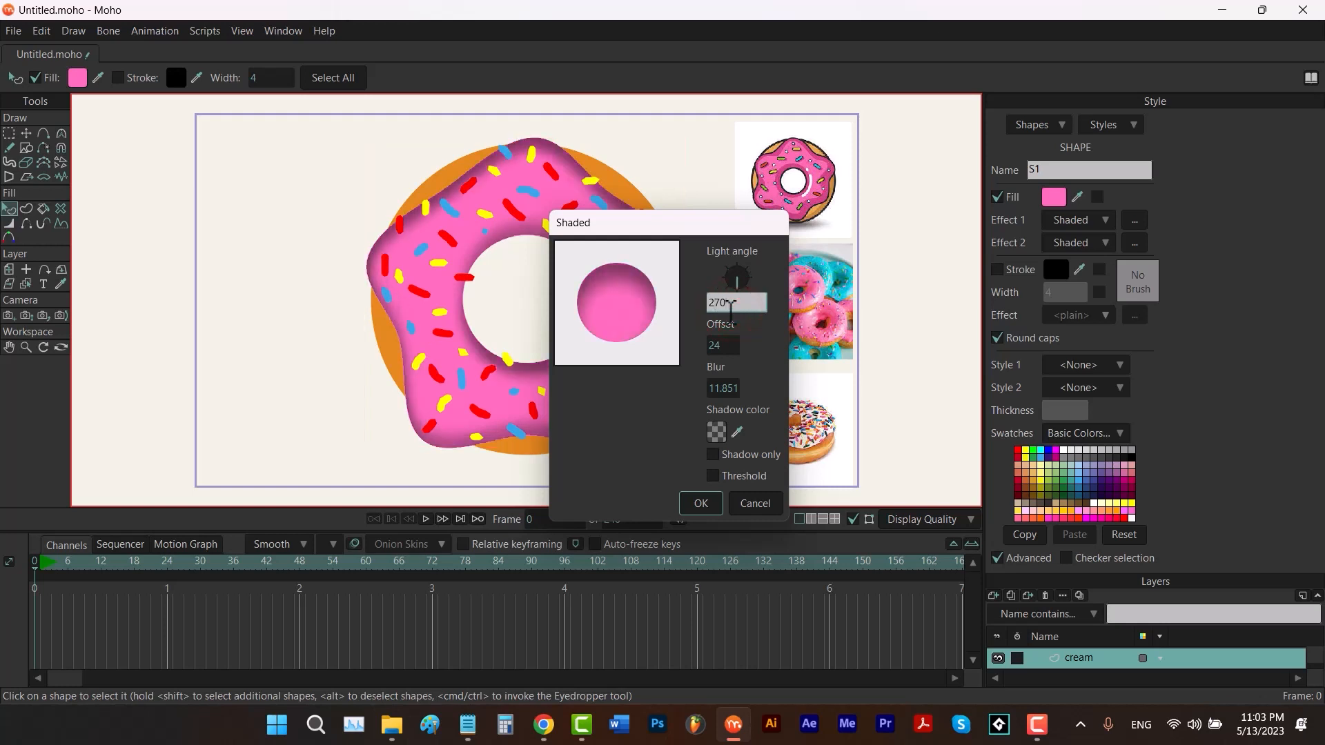
# Make the second shading's shadow colour white (FFFFFF) with alpha 79, apply it and close the advanced style settings.
pyautogui.click(717, 433)
pyautogui.click(764, 259)
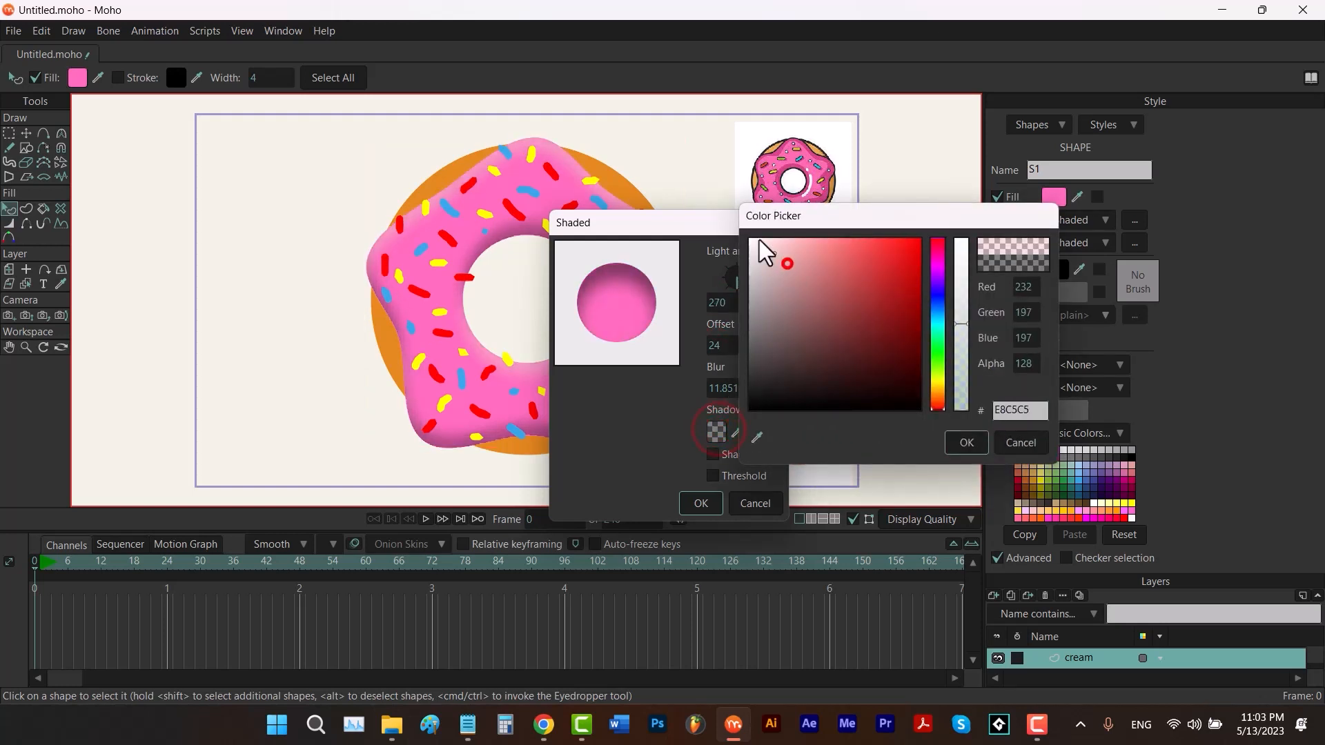
pyautogui.click(957, 439)
pyautogui.click(717, 433)
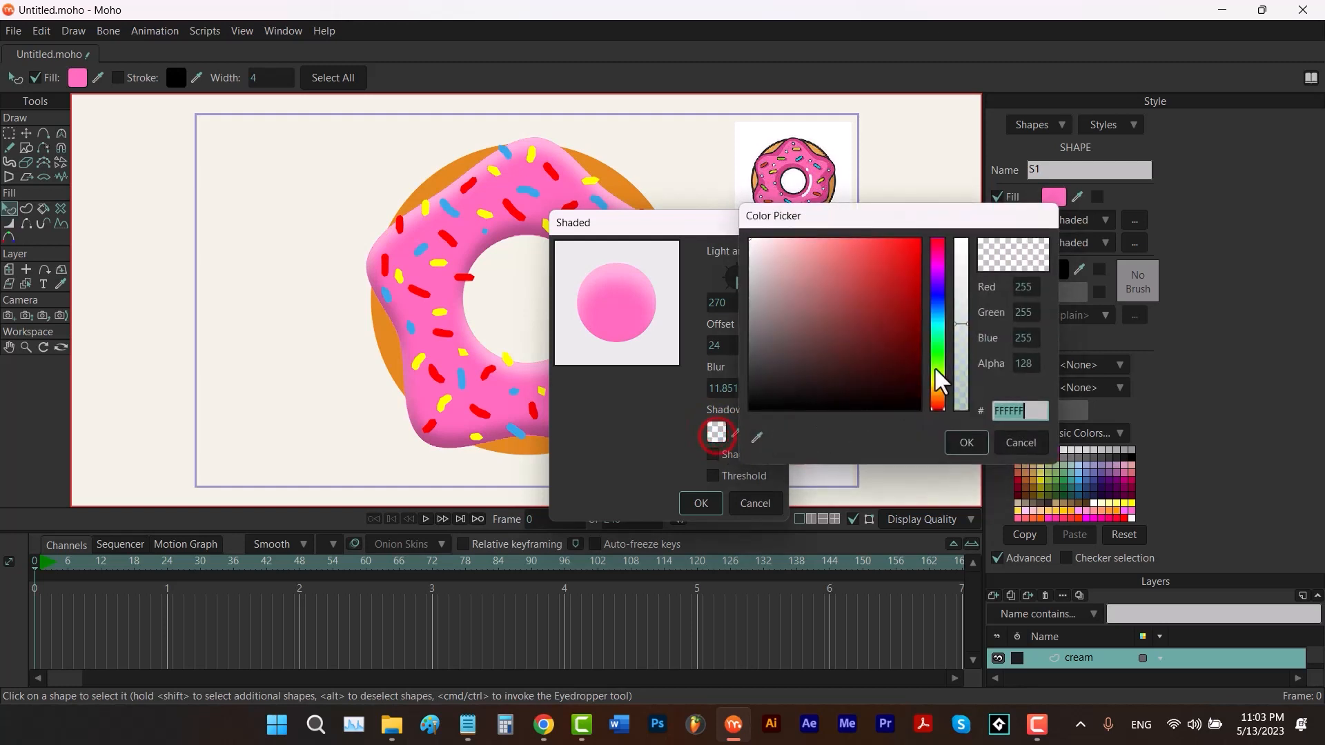
pyautogui.click(962, 358)
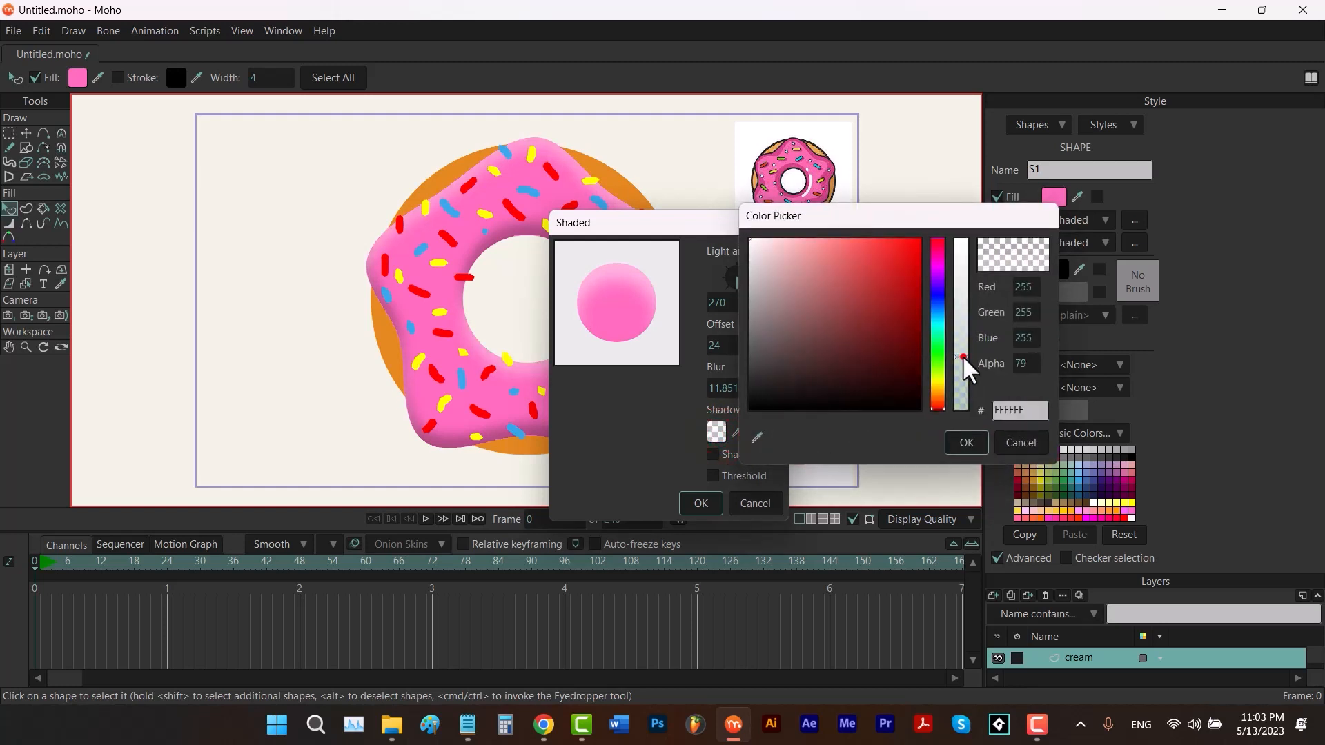
pyautogui.click(959, 443)
pyautogui.moveTo(651, 229); pyautogui.dragTo(826, 236)
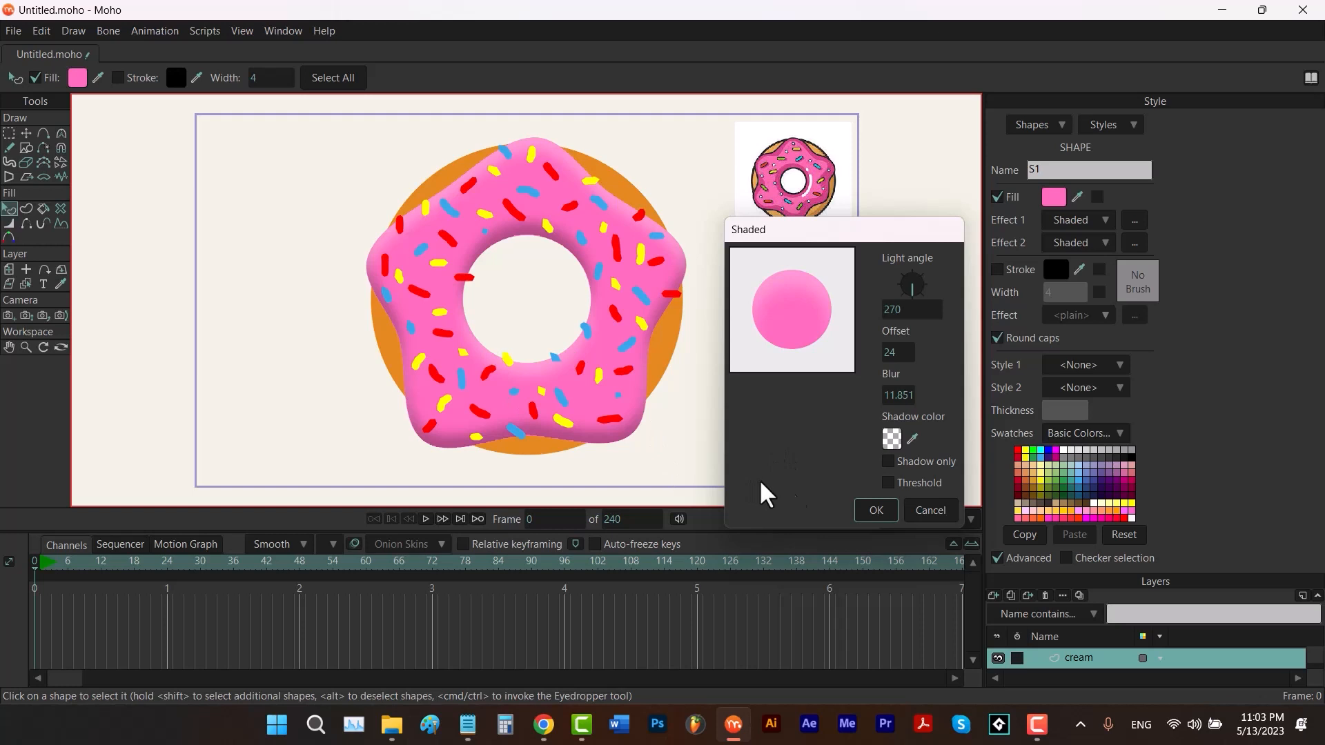
pyautogui.click(873, 512)
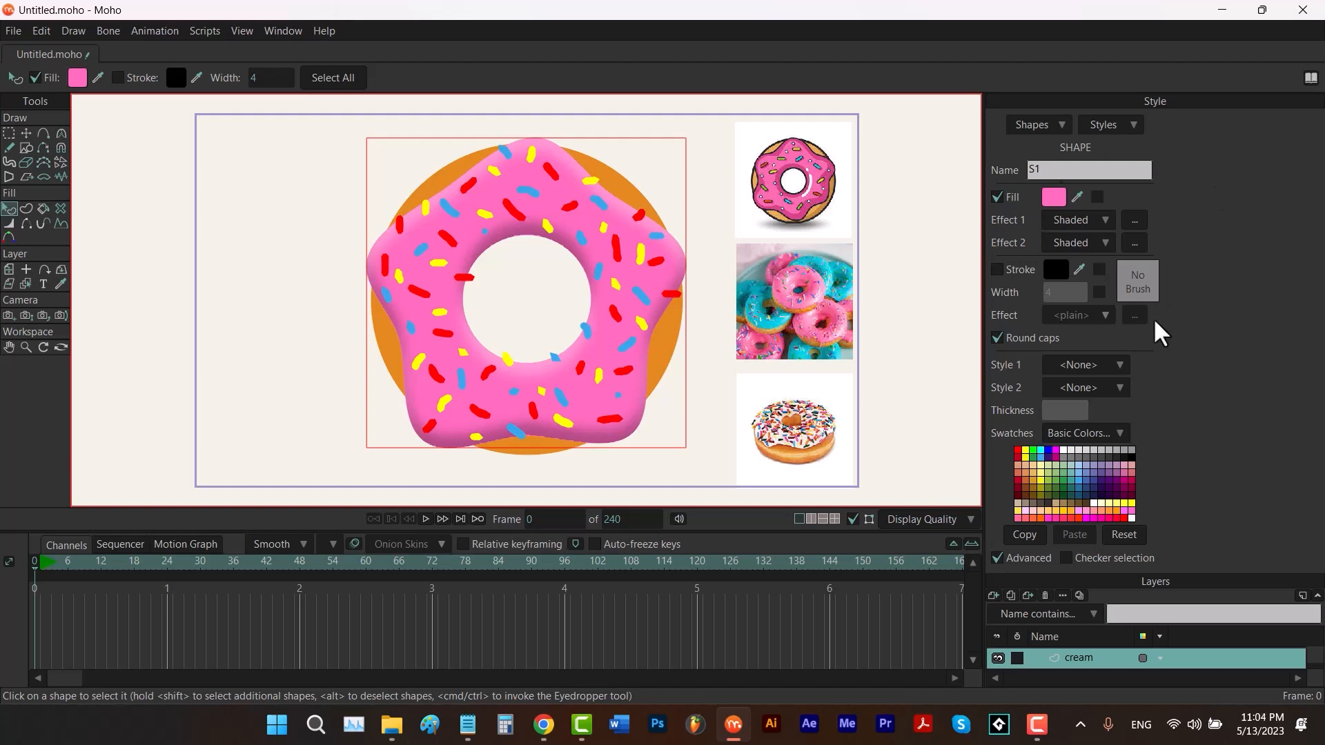
pyautogui.click(998, 558)
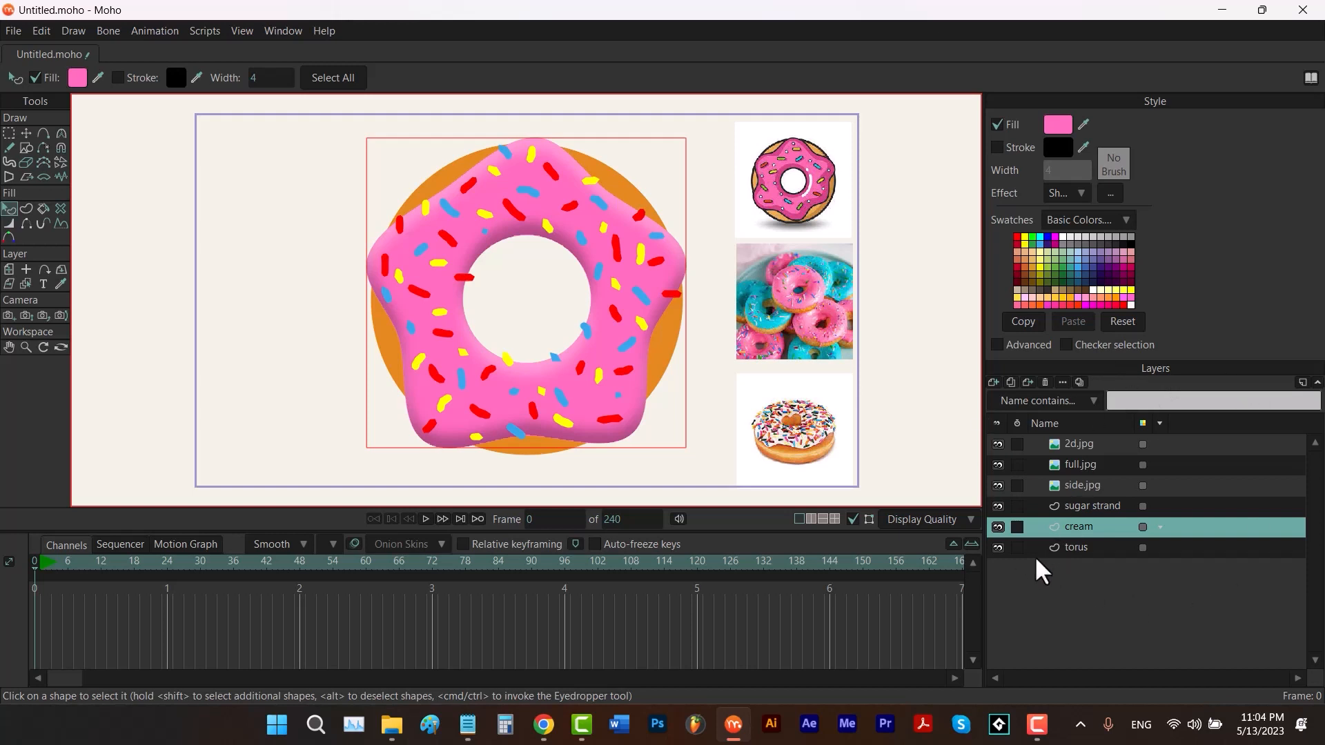
# Select all the sprinkle shapes on the sugar strand layer and apply Shaded as their Effect 1.
pyautogui.click(1081, 508)
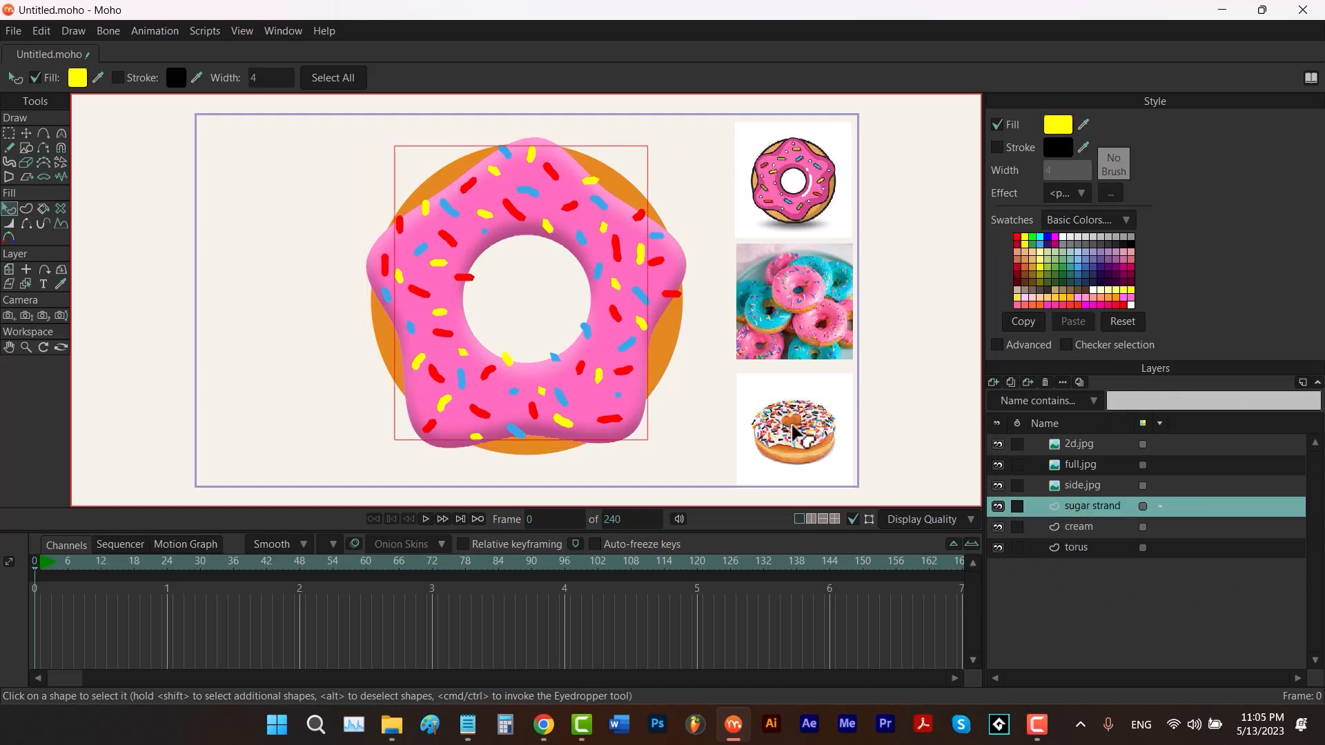
pyautogui.click(346, 80)
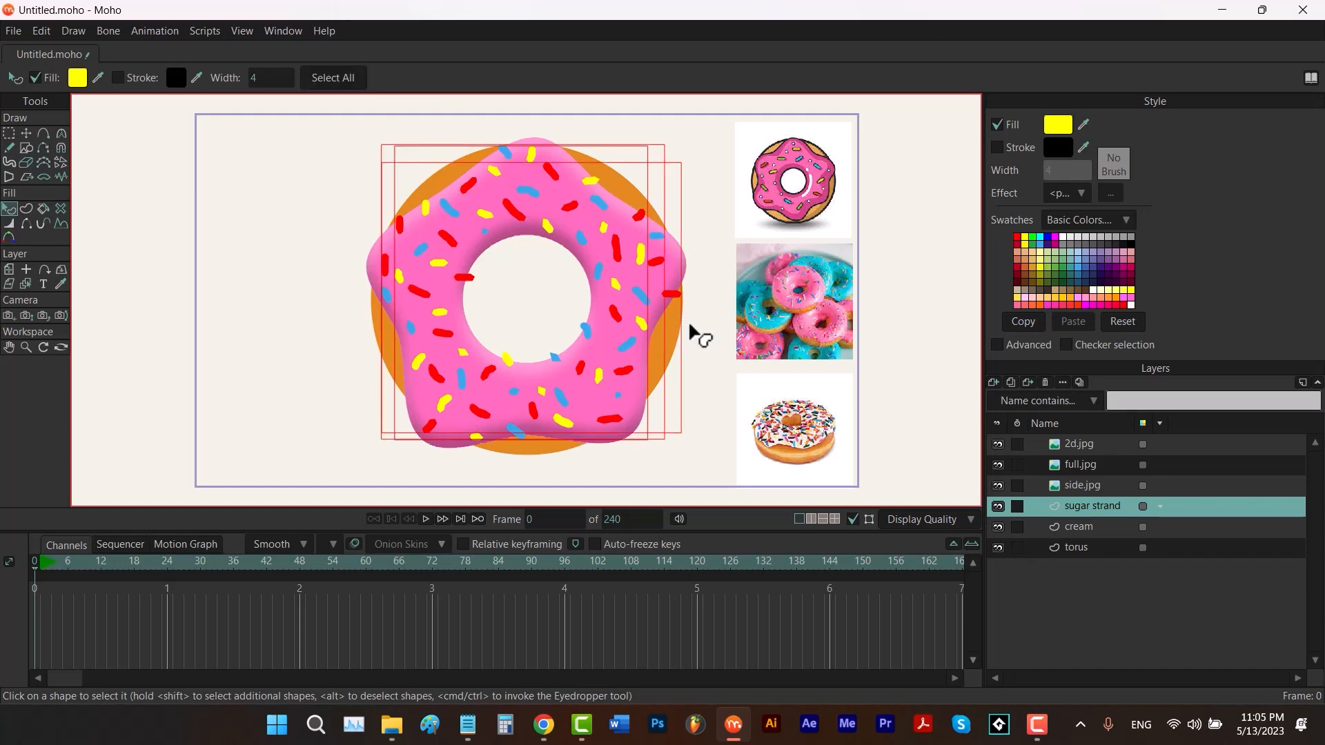
pyautogui.click(997, 345)
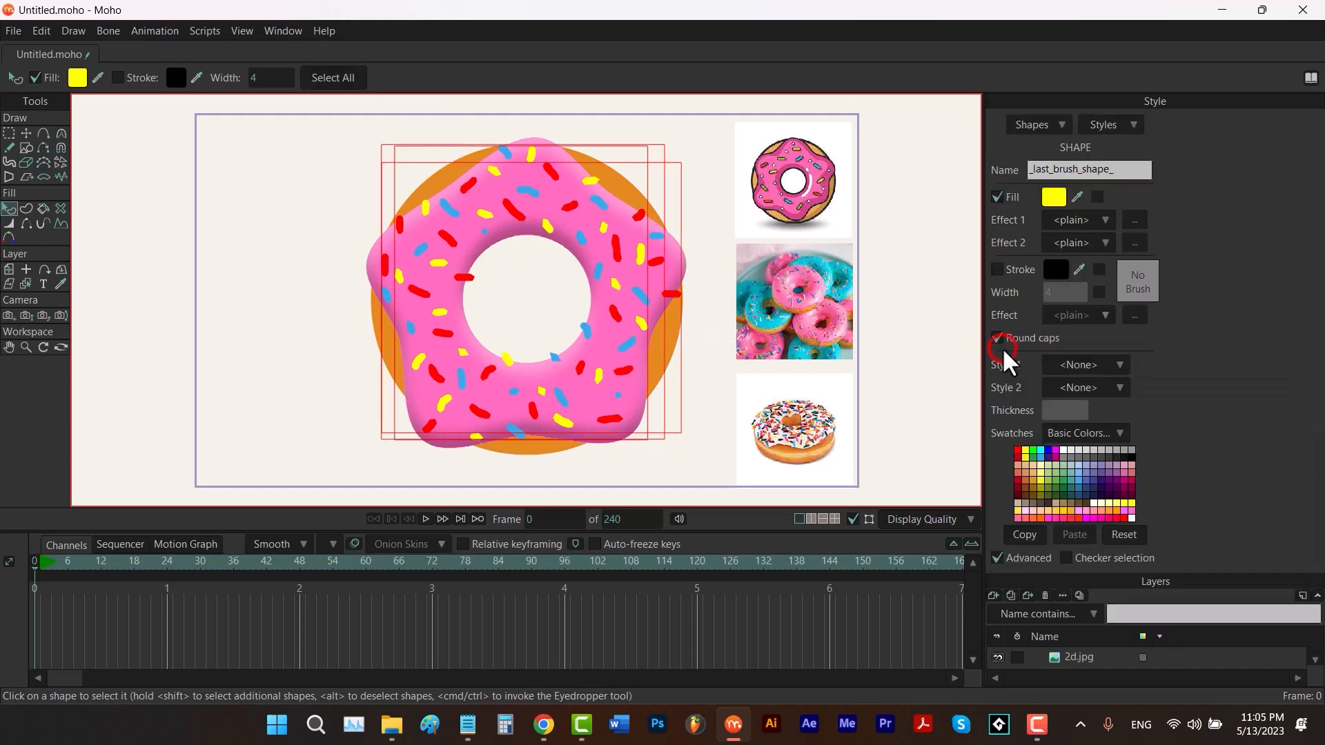
pyautogui.click(1076, 221)
pyautogui.click(1089, 260)
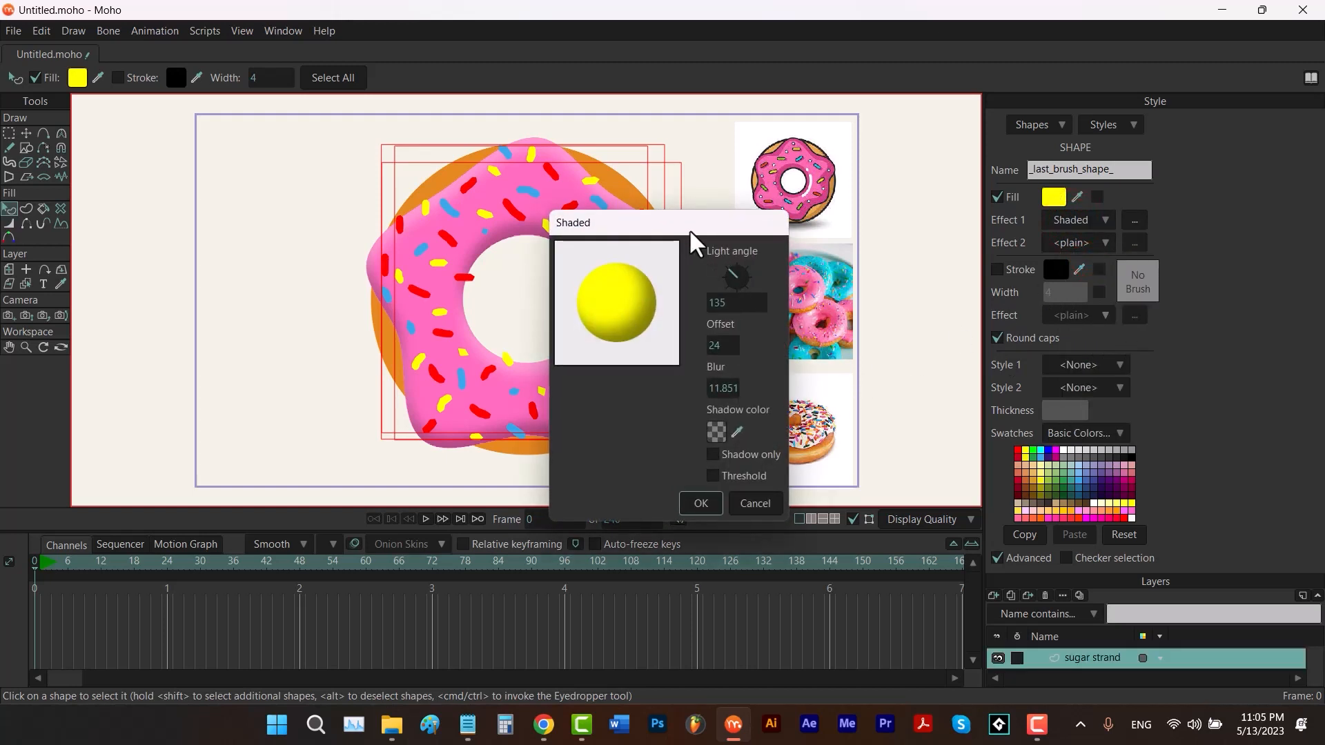
# Enable Threshold for the sprinkles' shading and set its offset to 1.
pyautogui.moveTo(694, 226); pyautogui.dragTo(862, 206)
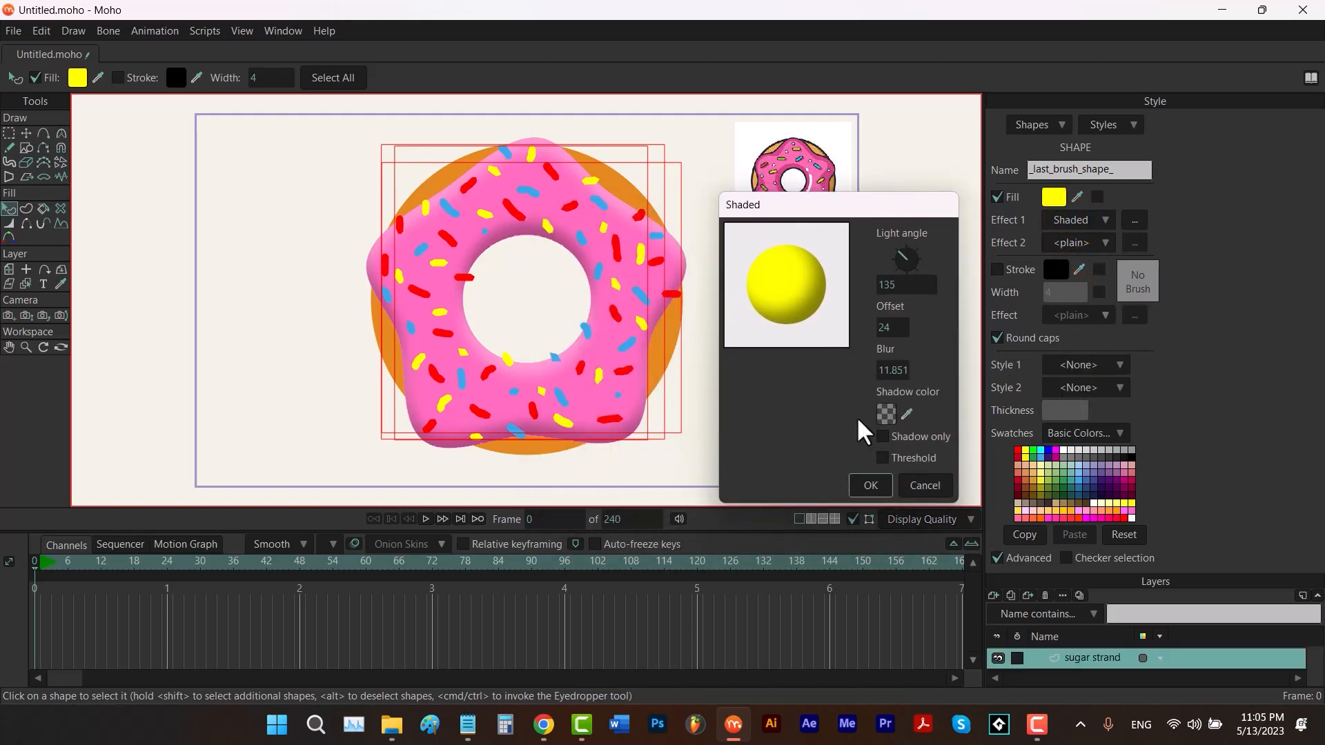
pyautogui.click(882, 459)
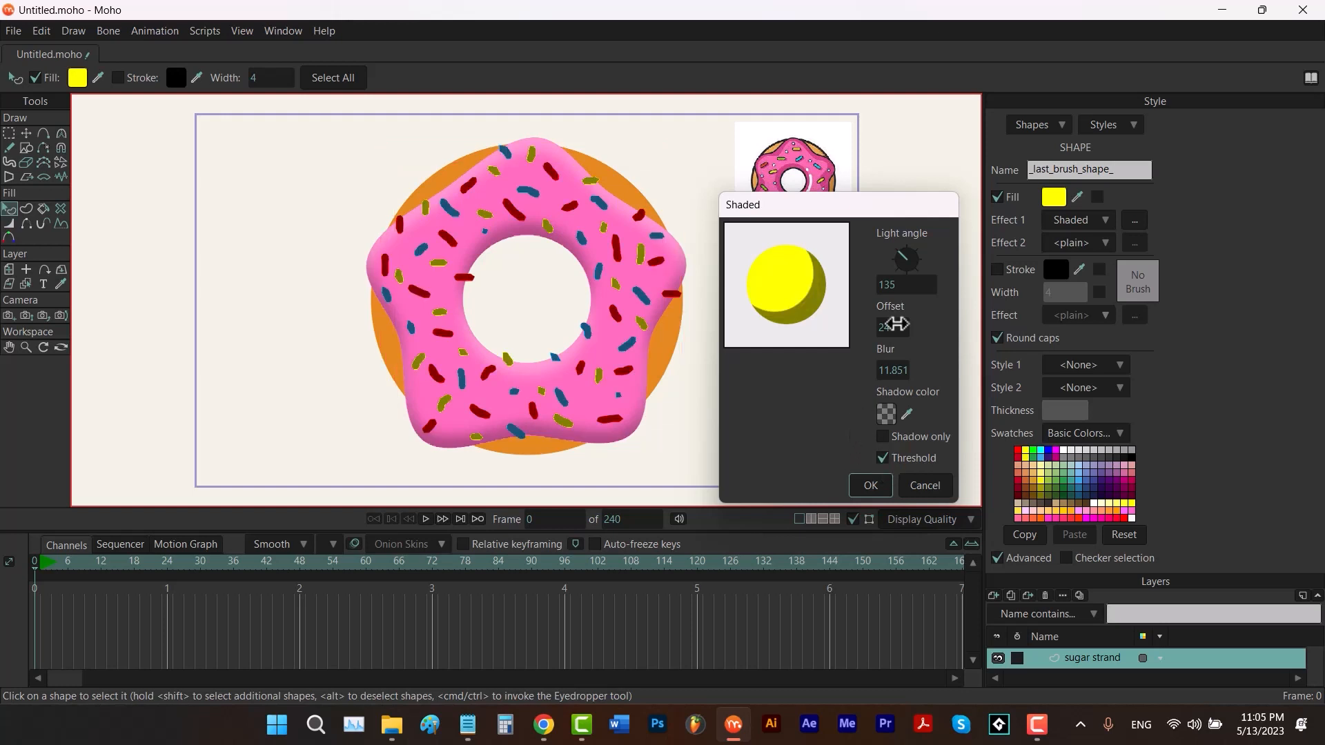
pyautogui.click(889, 328)
pyautogui.write('1')
pyautogui.press('Return')
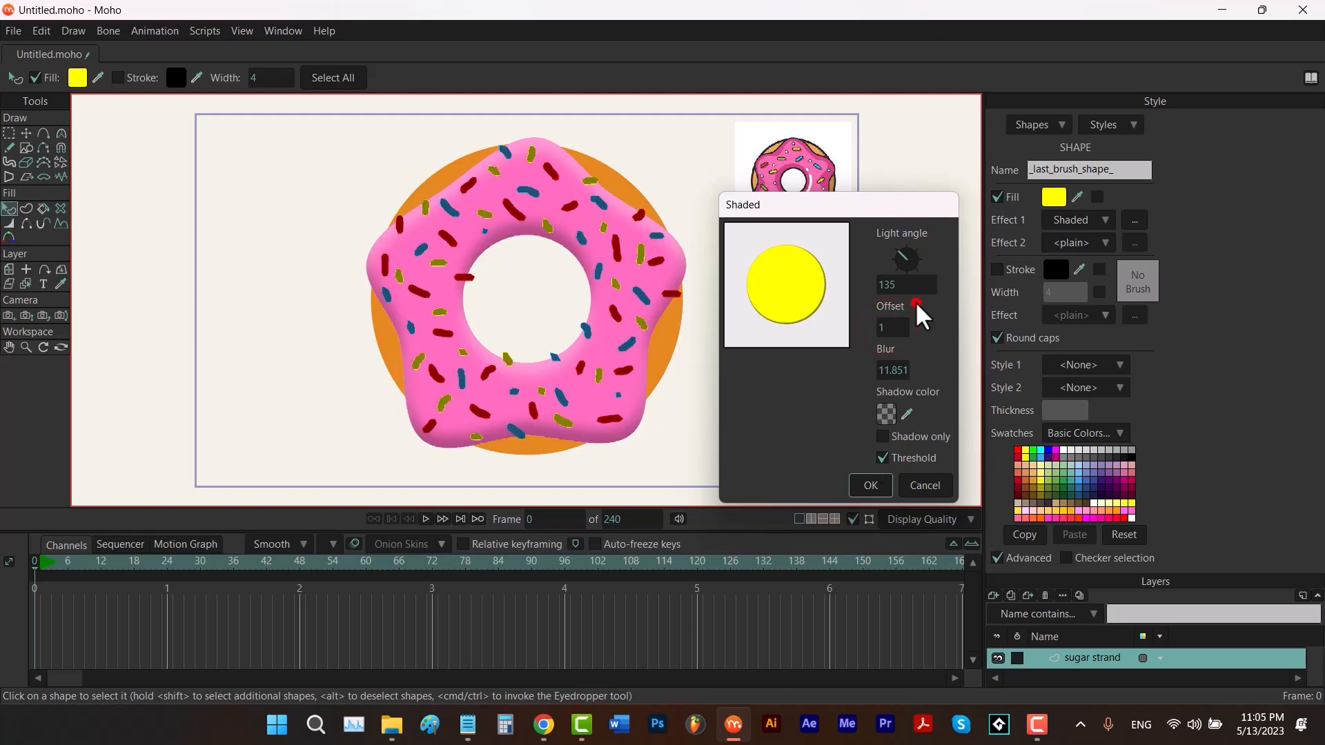
# Set the sprinkles' first shading to a light angle of 90 and a blur of 0, and adjust its offset.
pyautogui.click(896, 287)
pyautogui.moveTo(896, 285); pyautogui.dragTo(892, 285)
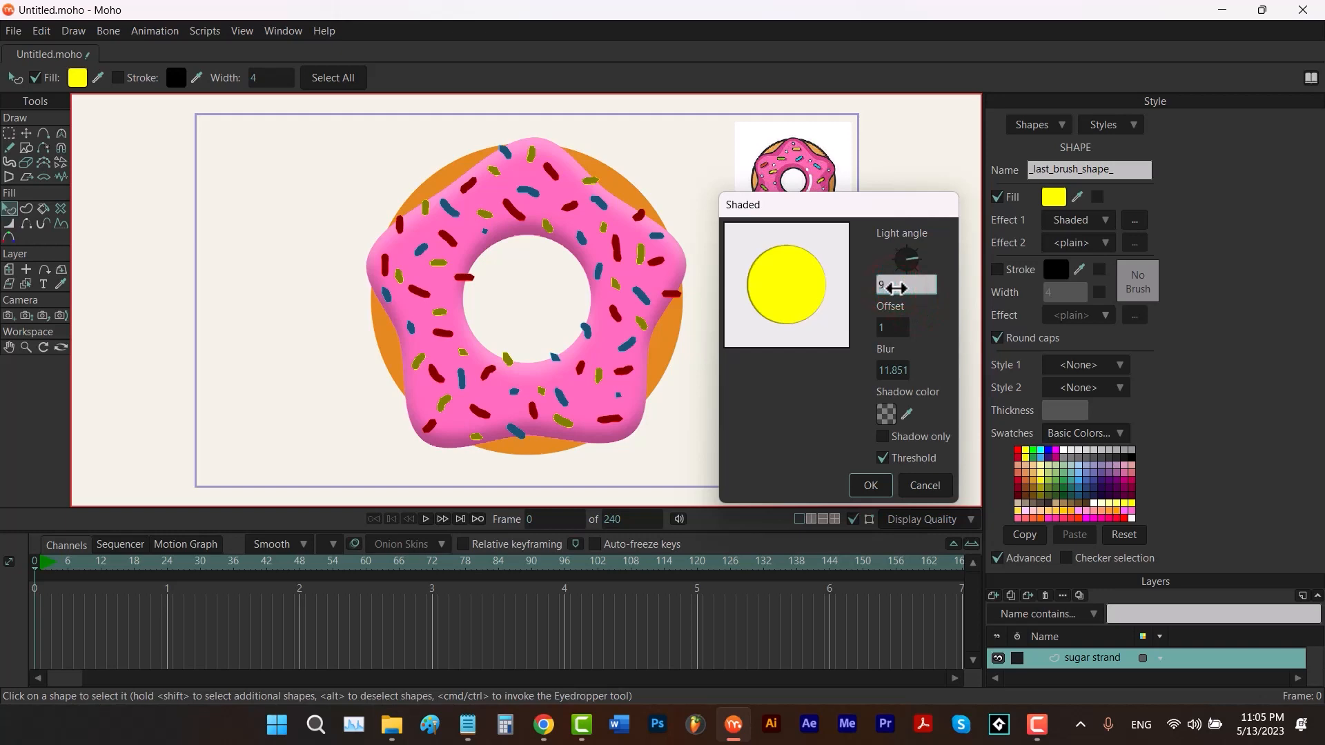
pyautogui.moveTo(918, 374)
pyautogui.mouseDown()
pyautogui.moveTo(896, 371)
pyautogui.moveTo(935, 367)
pyautogui.mouseUp()
pyautogui.moveTo(890, 327); pyautogui.dragTo(898, 328)
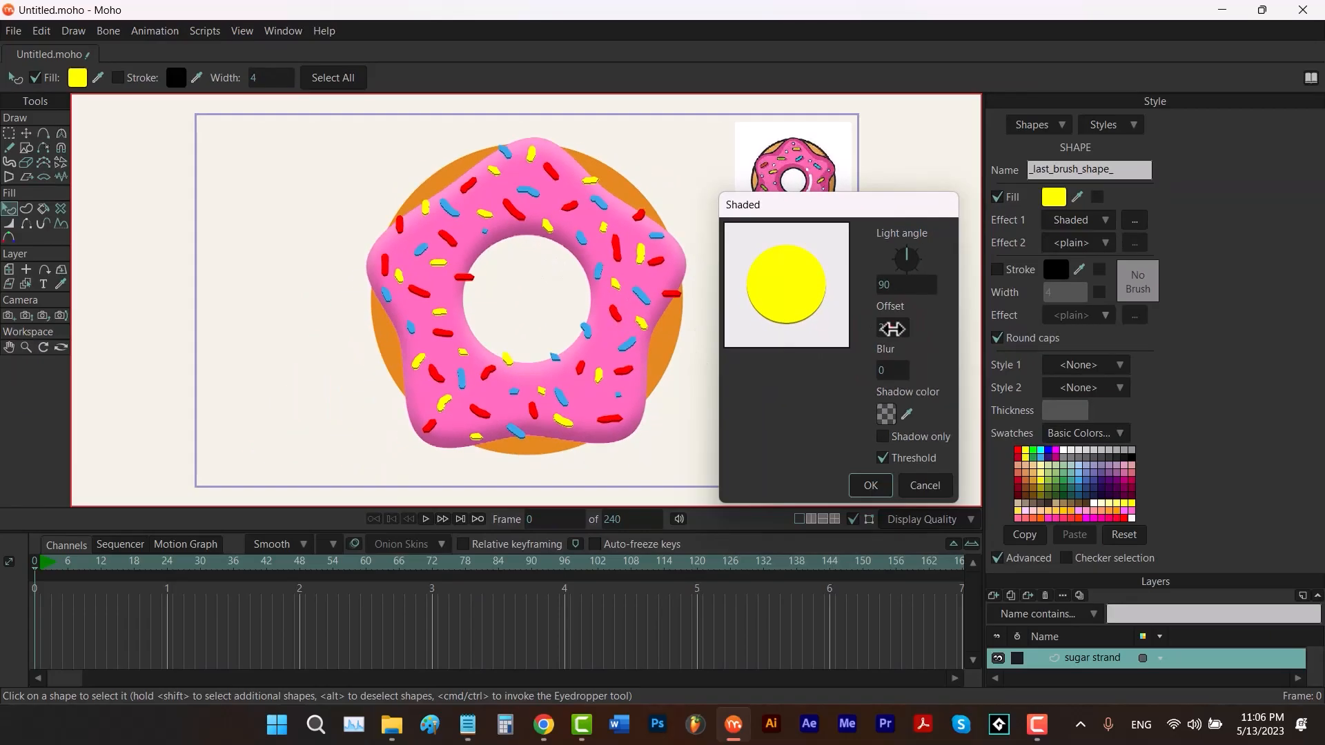
pyautogui.moveTo(889, 328); pyautogui.dragTo(906, 330)
# Lower the black shadow colour's alpha to 73 and apply the sprinkles' first shading.
pyautogui.click(887, 415)
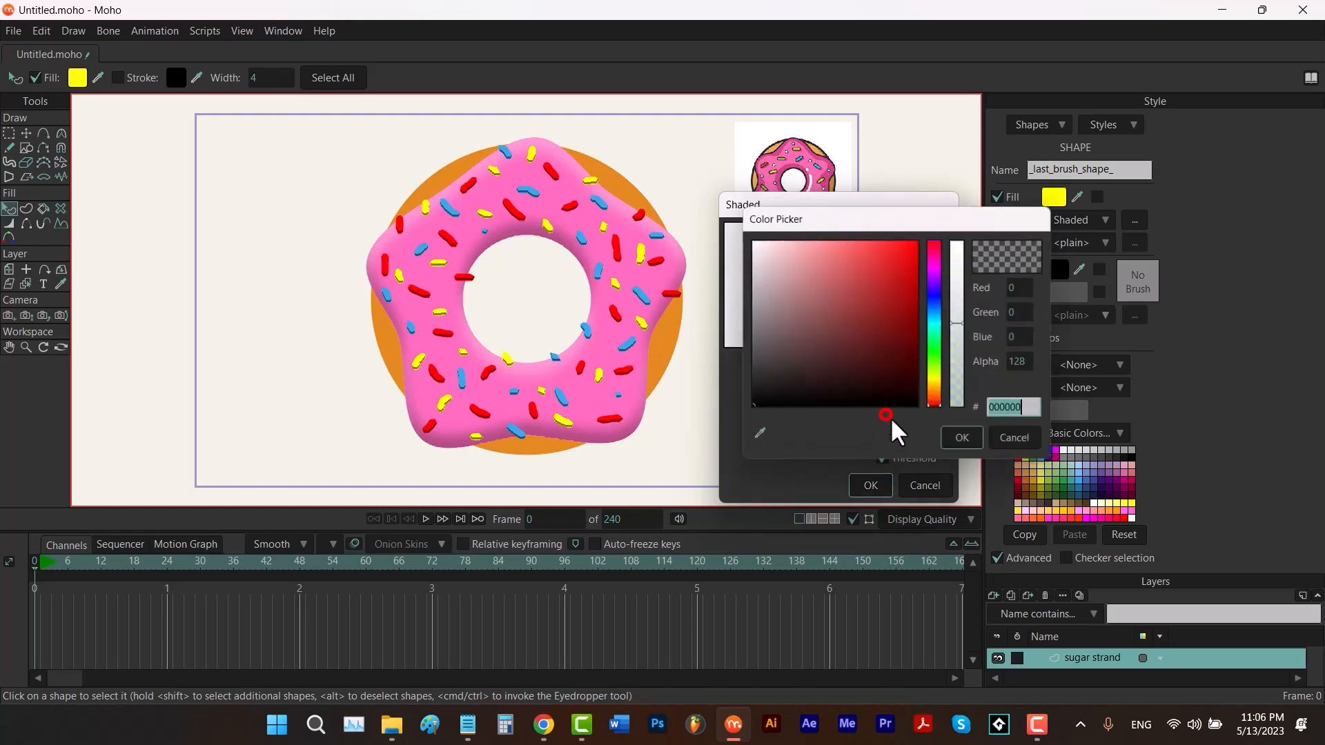
pyautogui.click(966, 372)
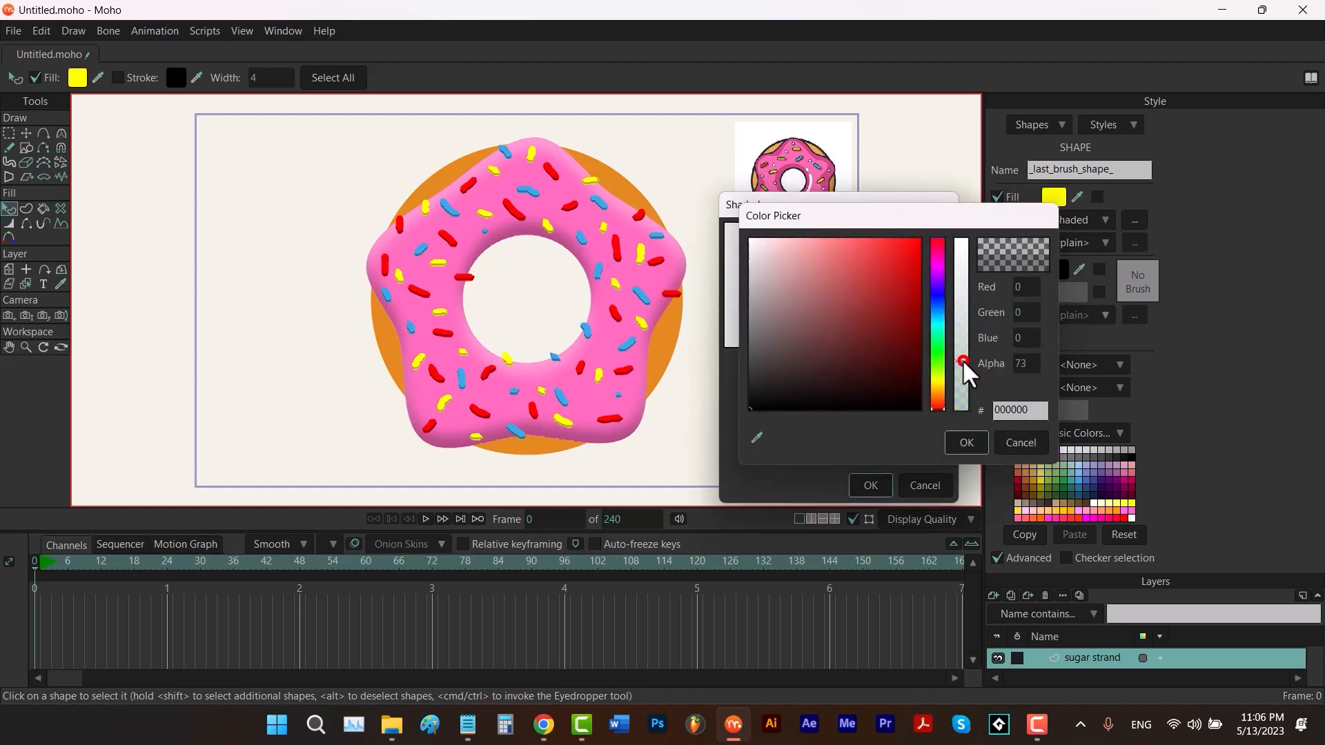
pyautogui.click(975, 442)
pyautogui.click(874, 491)
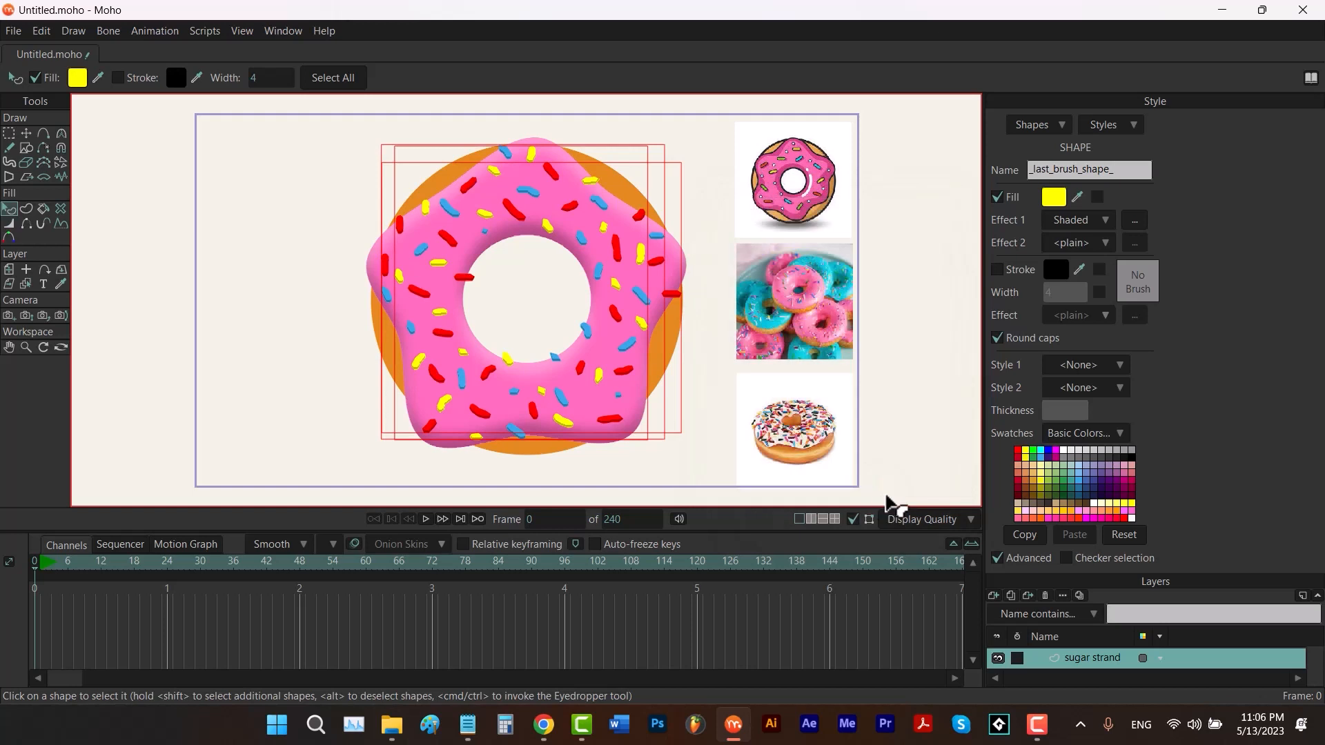
# Apply Shaded as Effect 2 of the sprinkles with Threshold enabled and a light angle of 270.
pyautogui.click(1072, 242)
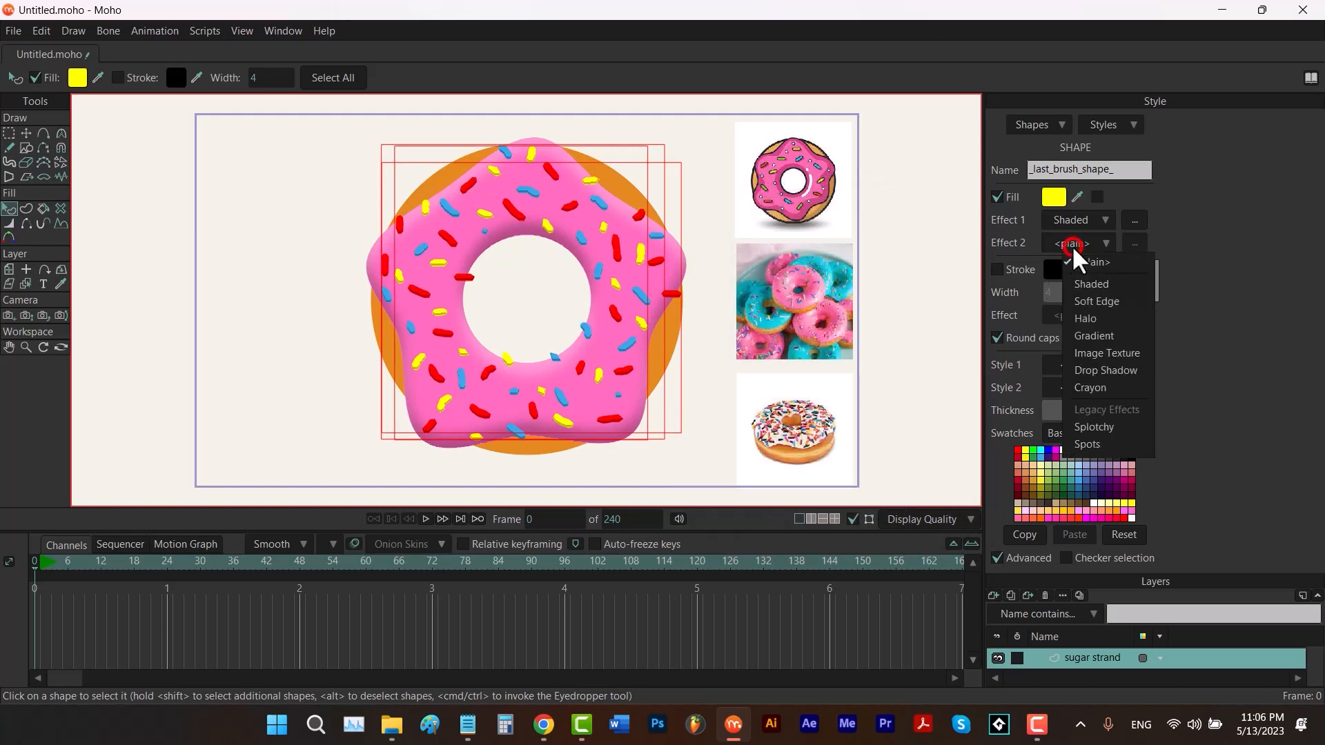
pyautogui.click(1092, 285)
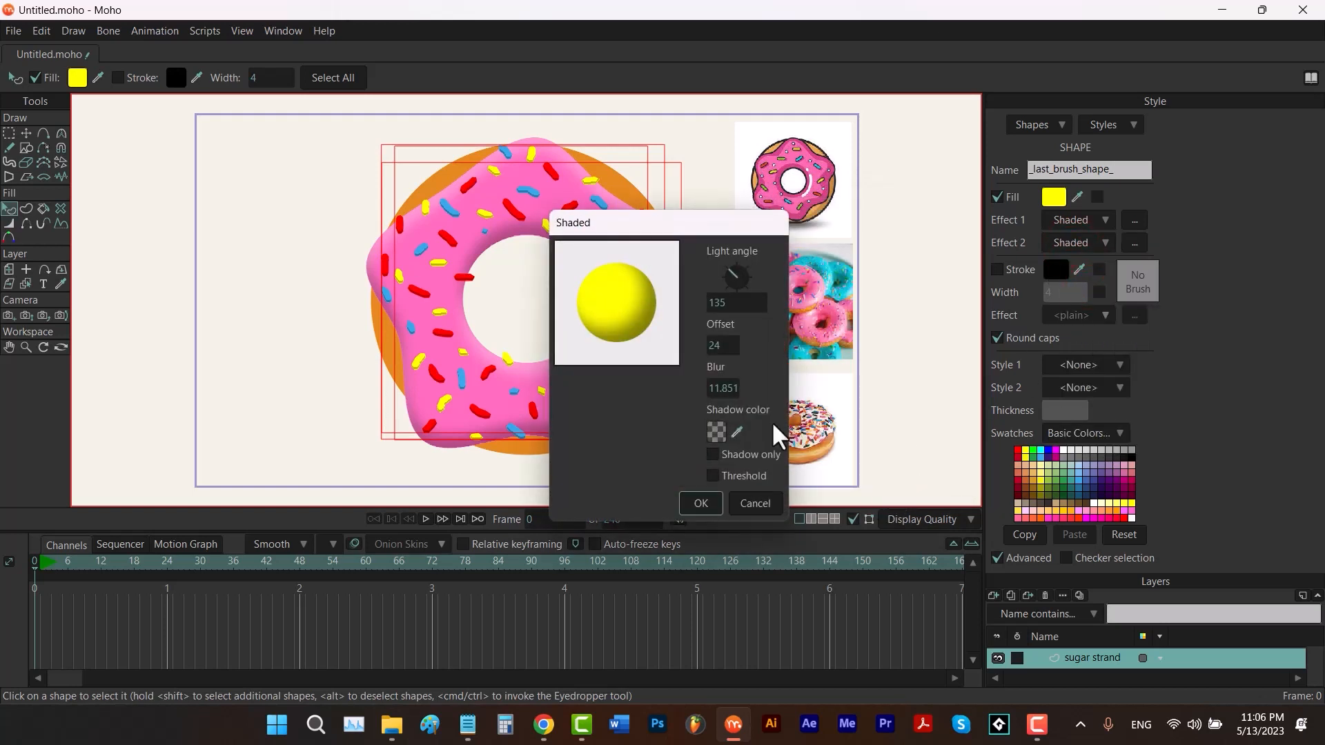
pyautogui.click(713, 475)
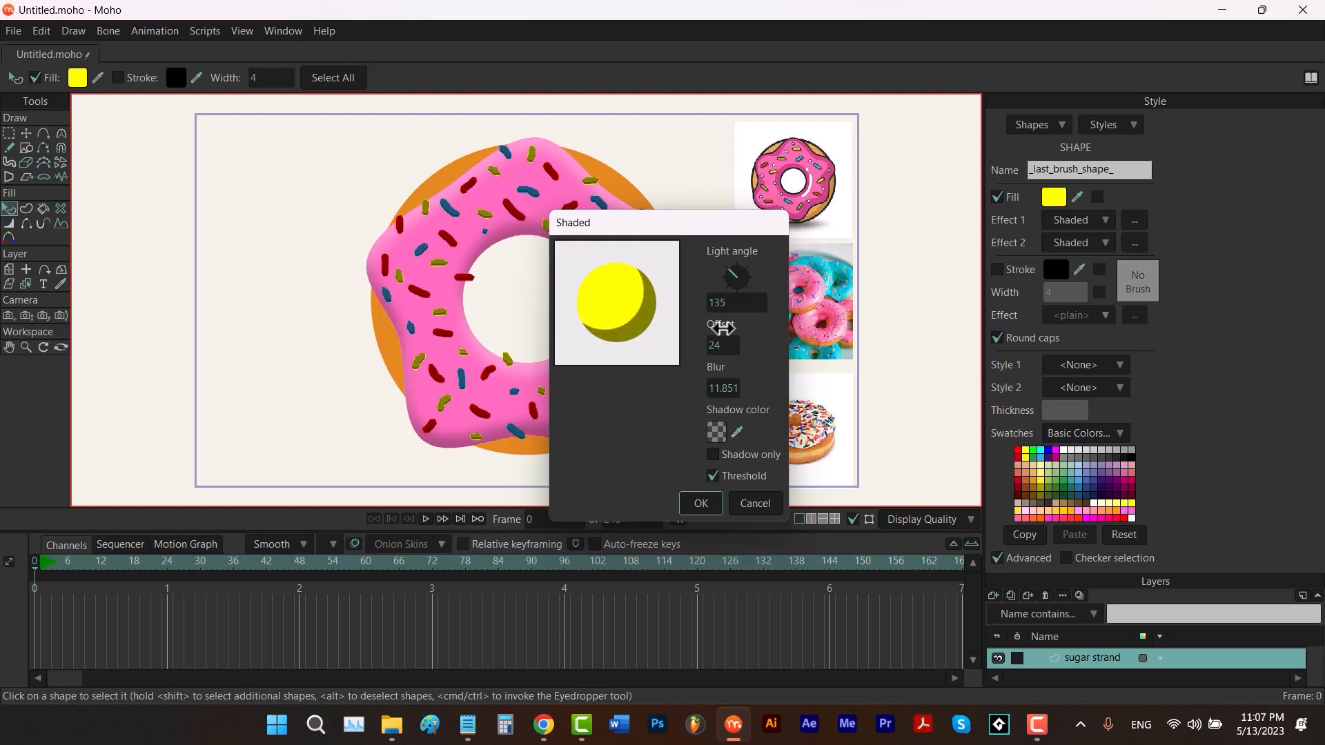
pyautogui.doubleClick(720, 307)
pyautogui.write('2')
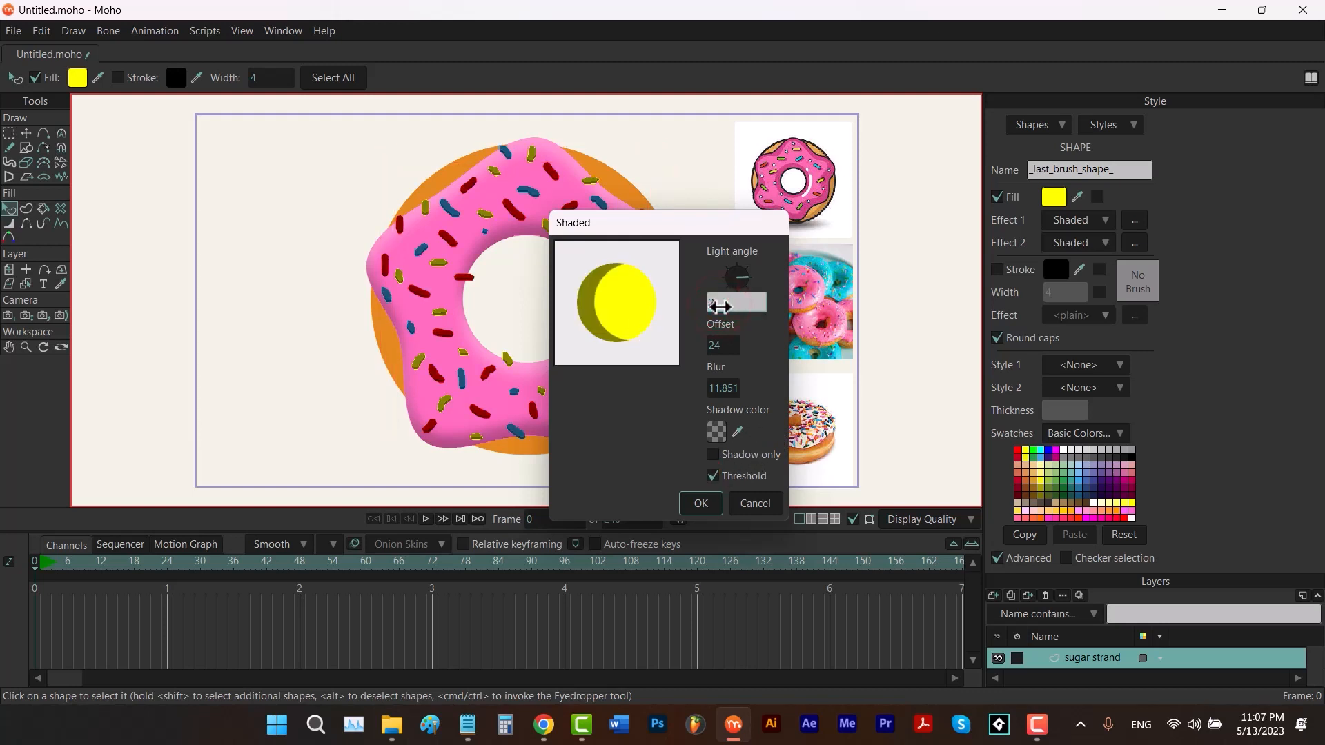
pyautogui.write('70')
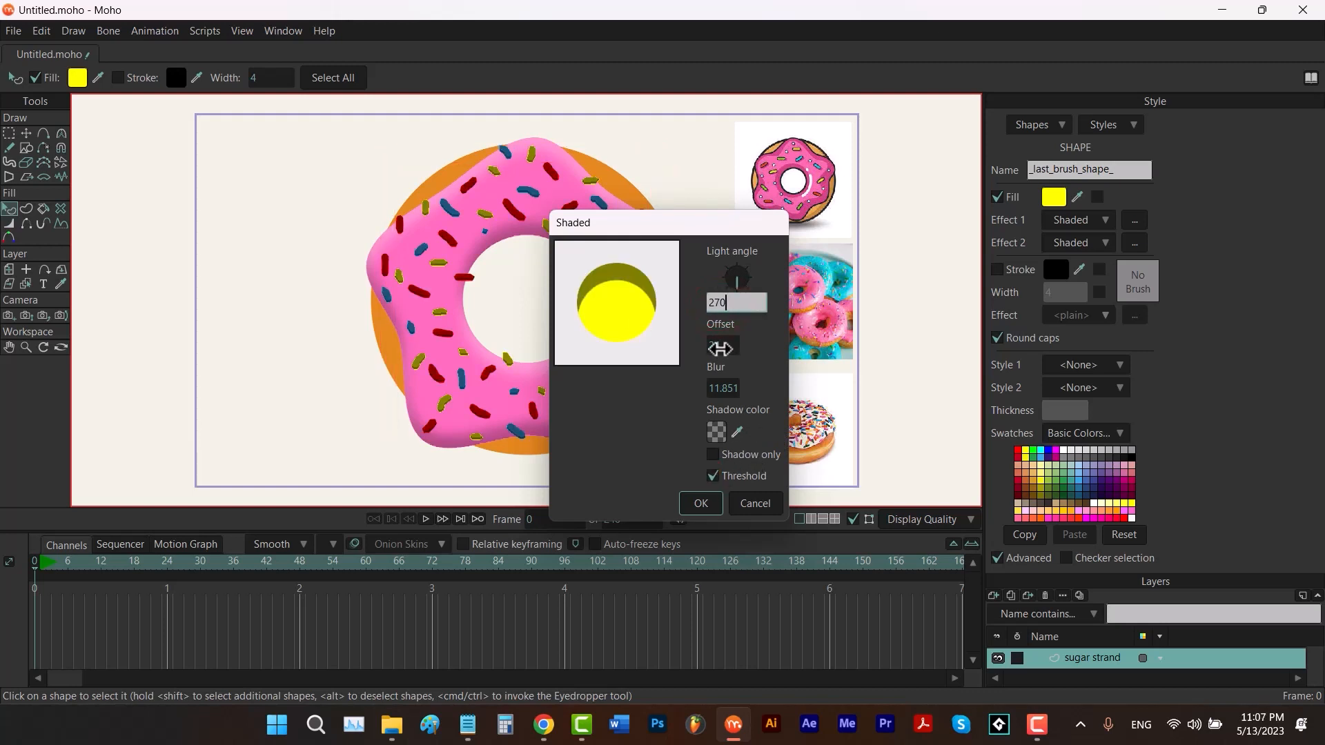
# Set the second shading's offset to 1 and its blur to 0.
pyautogui.doubleClick(720, 348)
pyautogui.write('1')
pyautogui.doubleClick(724, 391)
pyautogui.write('0')
pyautogui.press('Tab')
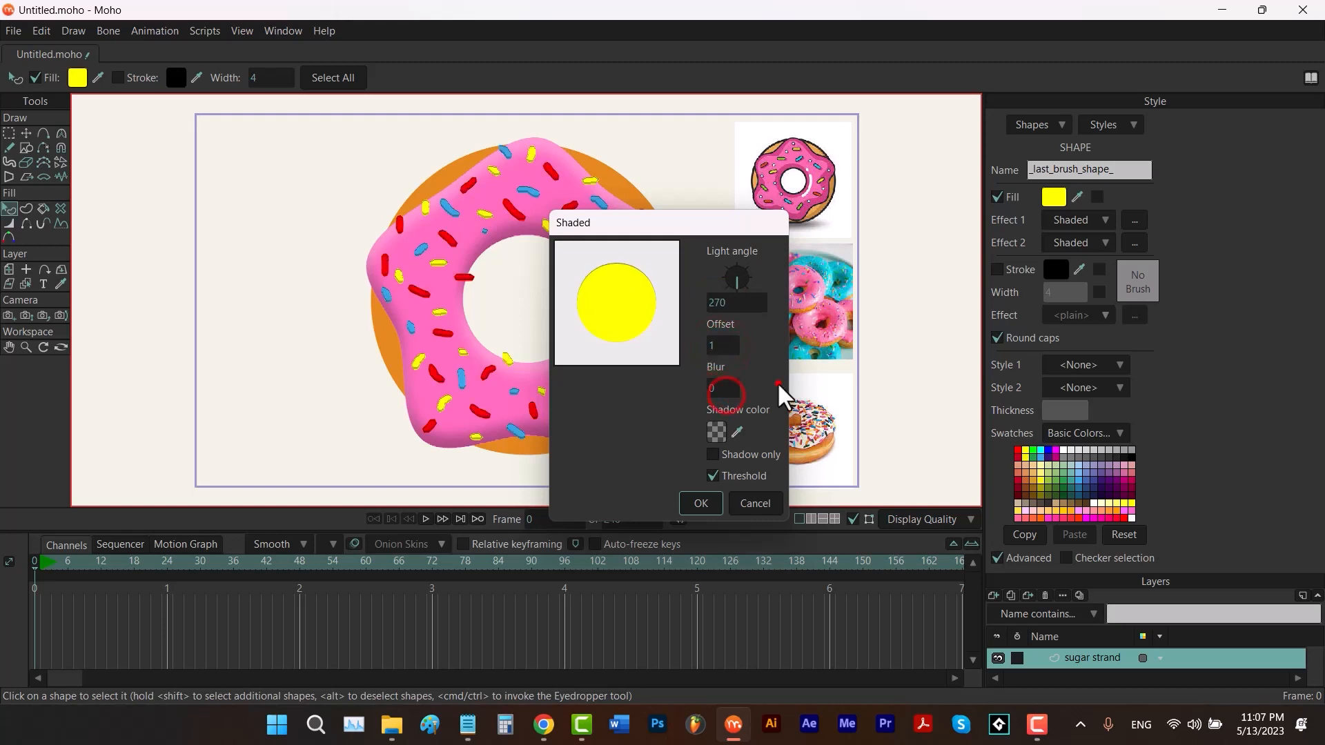
# Make the second shading's shadow colour white (FFFFFF) with alpha 77.
pyautogui.click(721, 436)
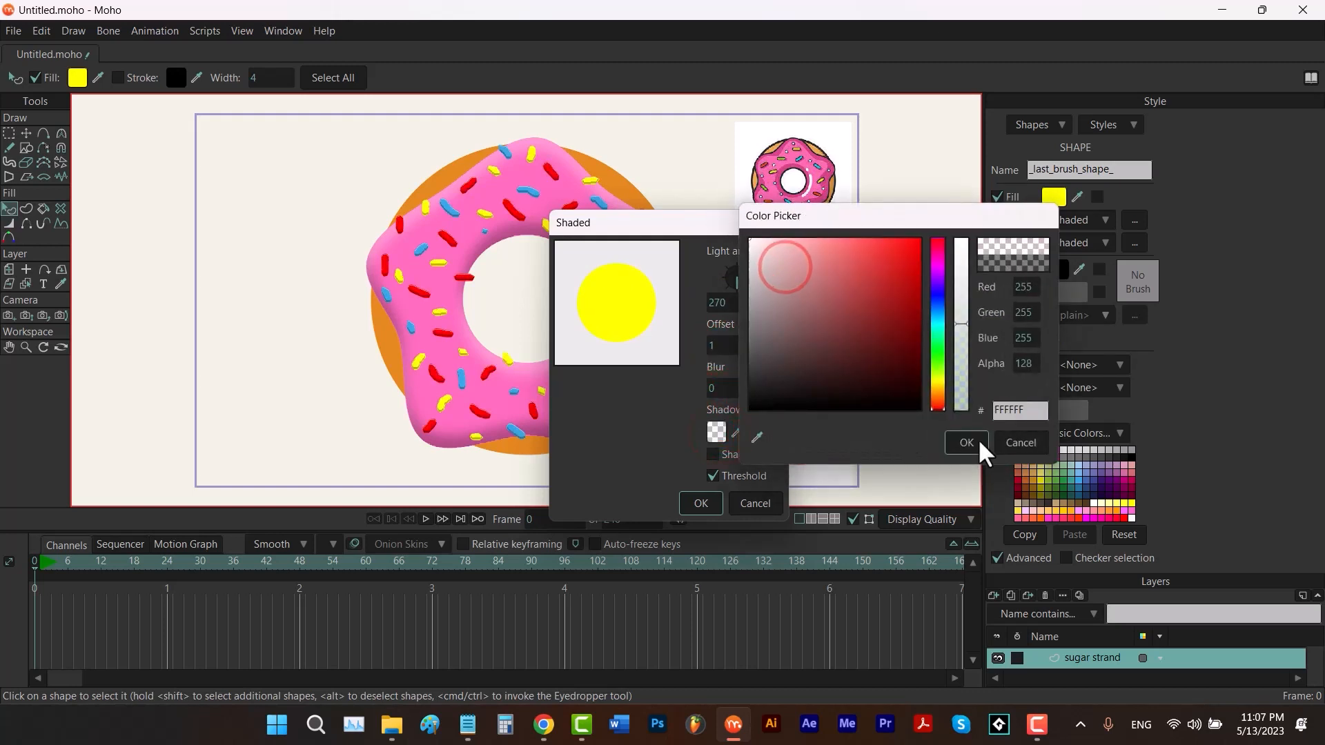
pyautogui.click(960, 358)
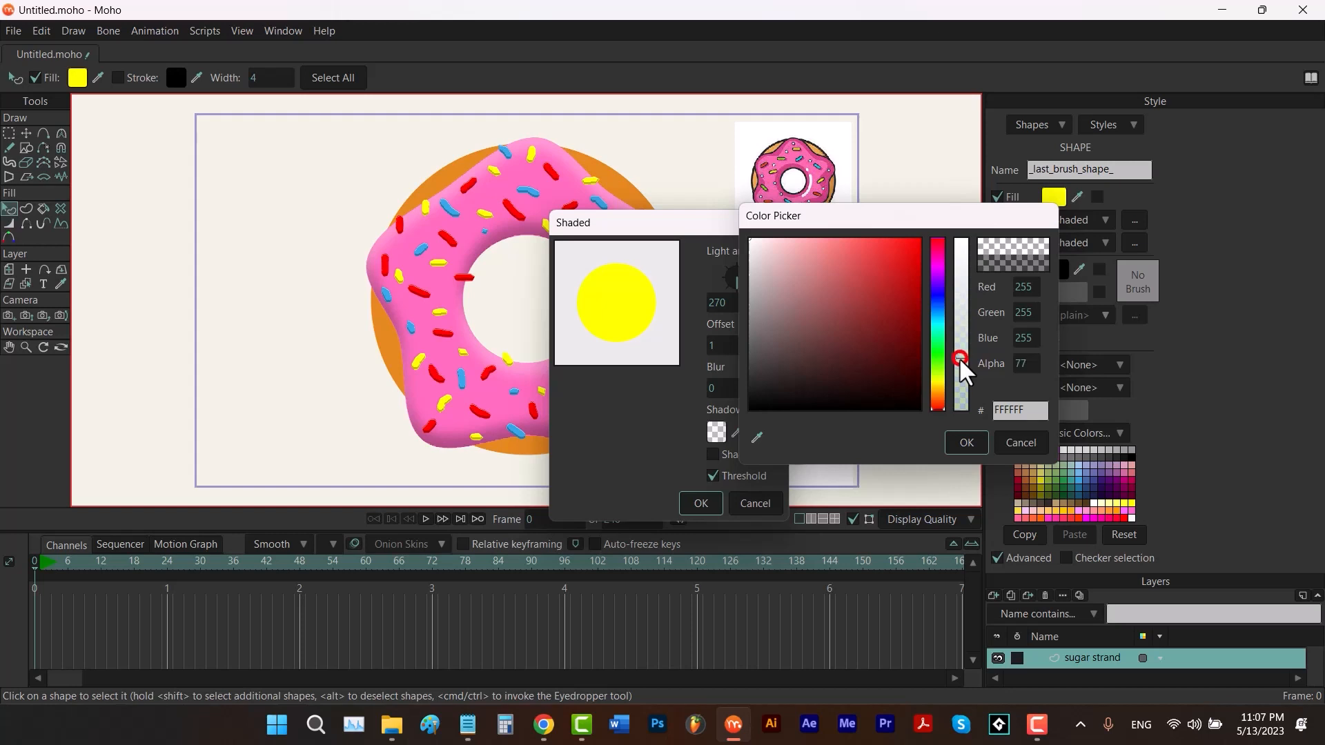
pyautogui.click(966, 443)
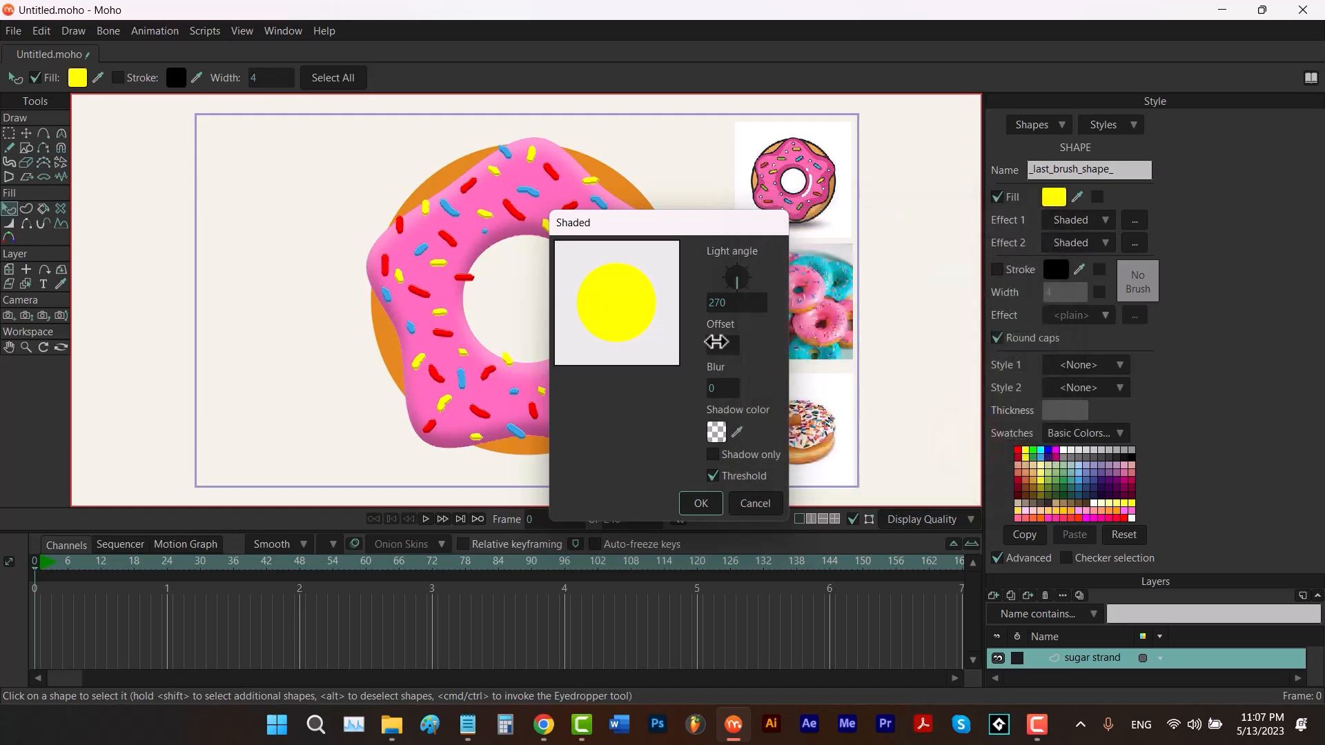
# Raise the second shading's offset to 4, apply it and close the advanced style settings.
pyautogui.click(718, 342)
pyautogui.moveTo(717, 341); pyautogui.dragTo(731, 345)
pyautogui.click(714, 505)
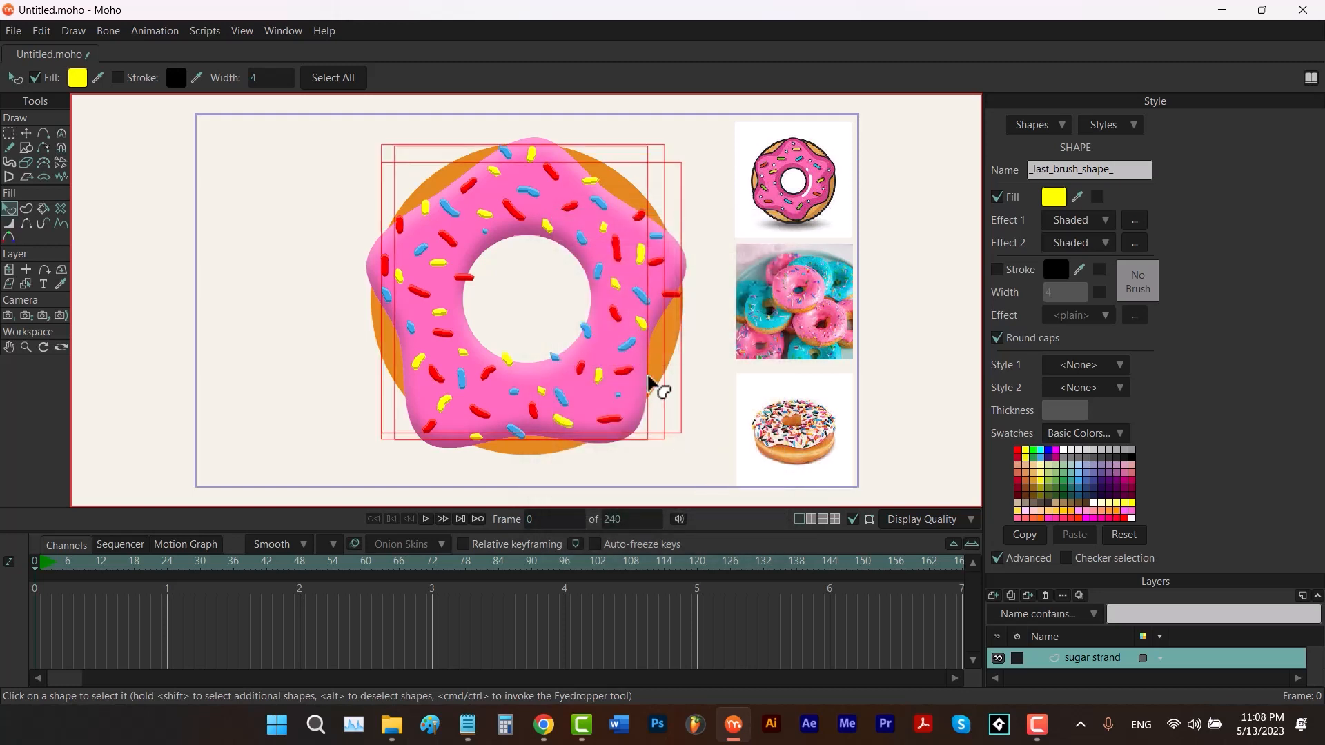
pyautogui.click(1135, 244)
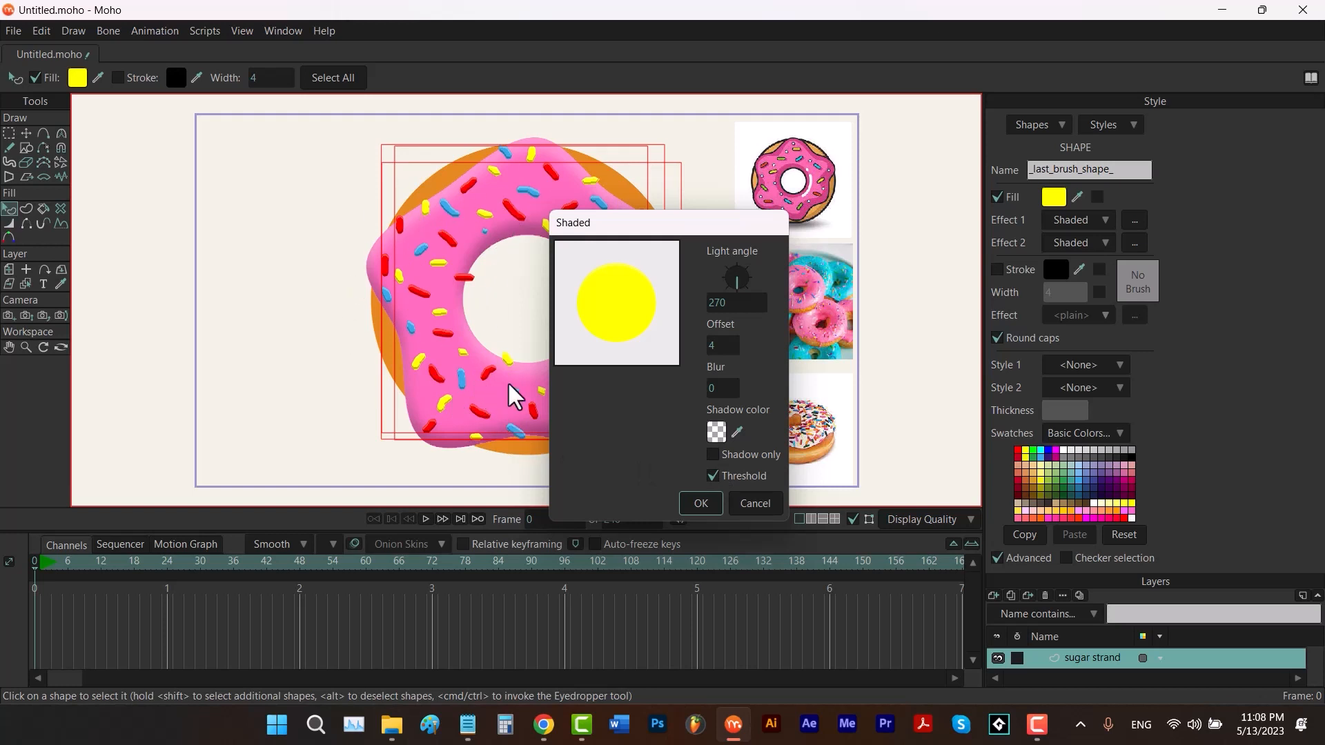
pyautogui.click(698, 503)
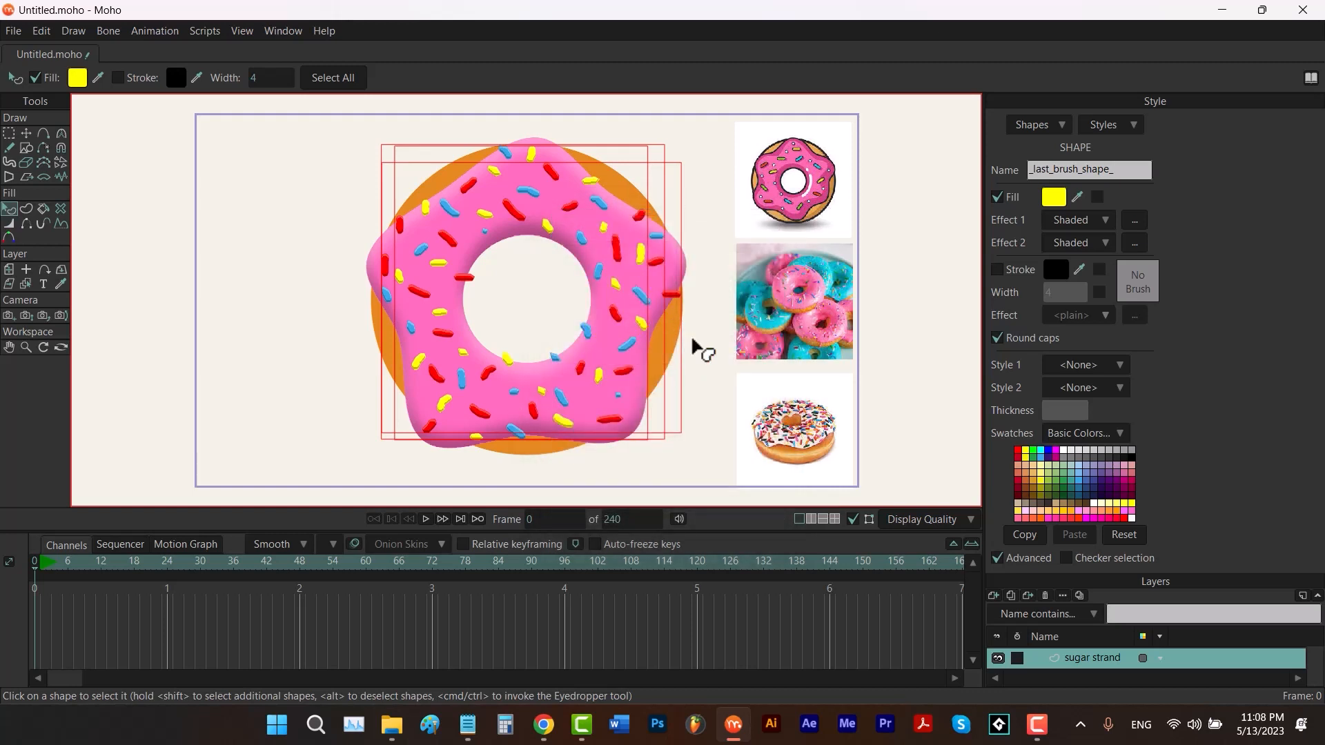
pyautogui.click(997, 558)
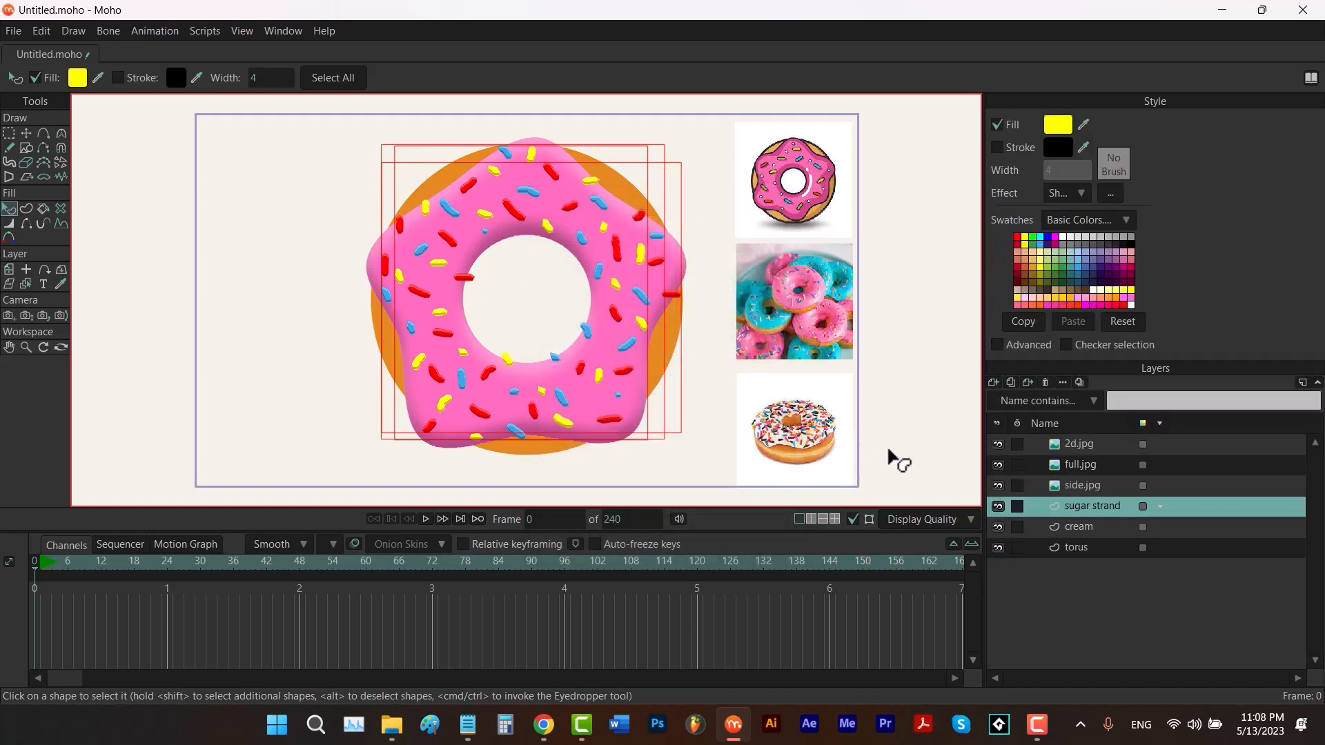
# Duplicate the torus layer as "shadow" and place the copy directly above the sugar strand layer.
pyautogui.click(1082, 547)
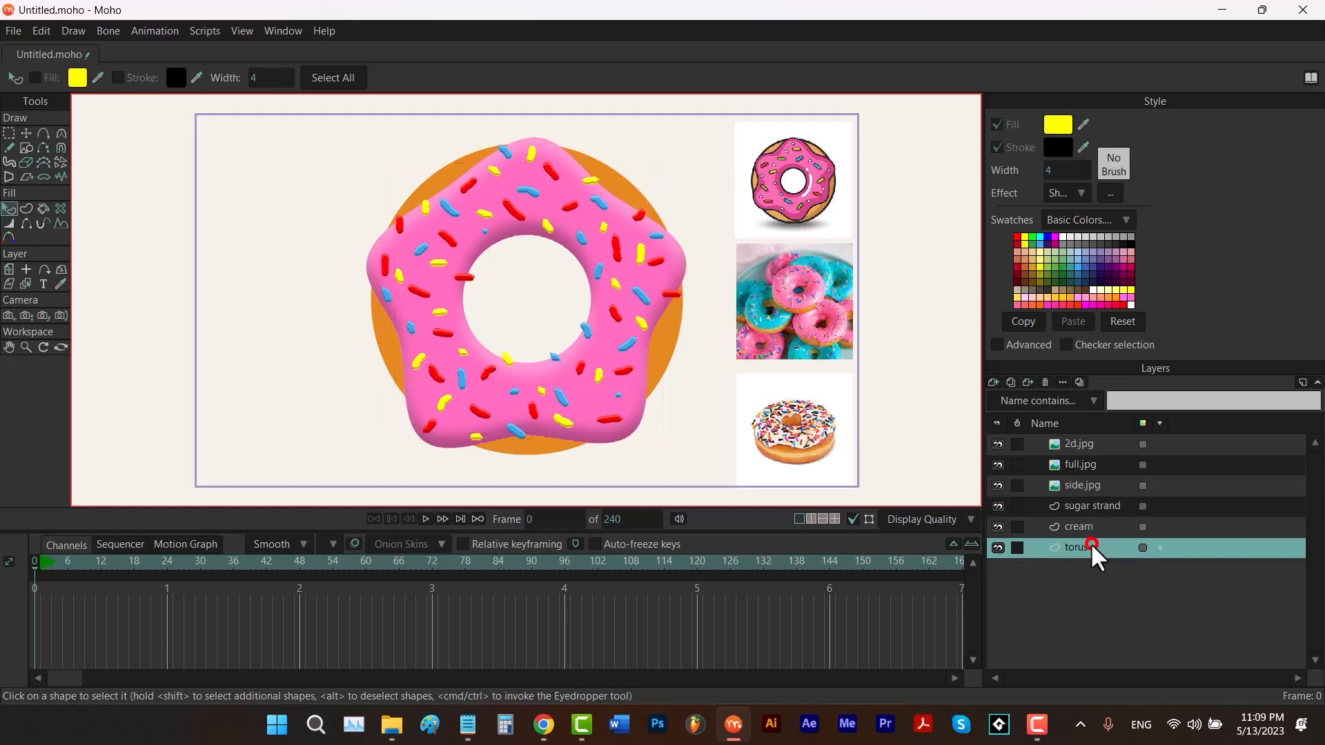
pyautogui.click(1011, 382)
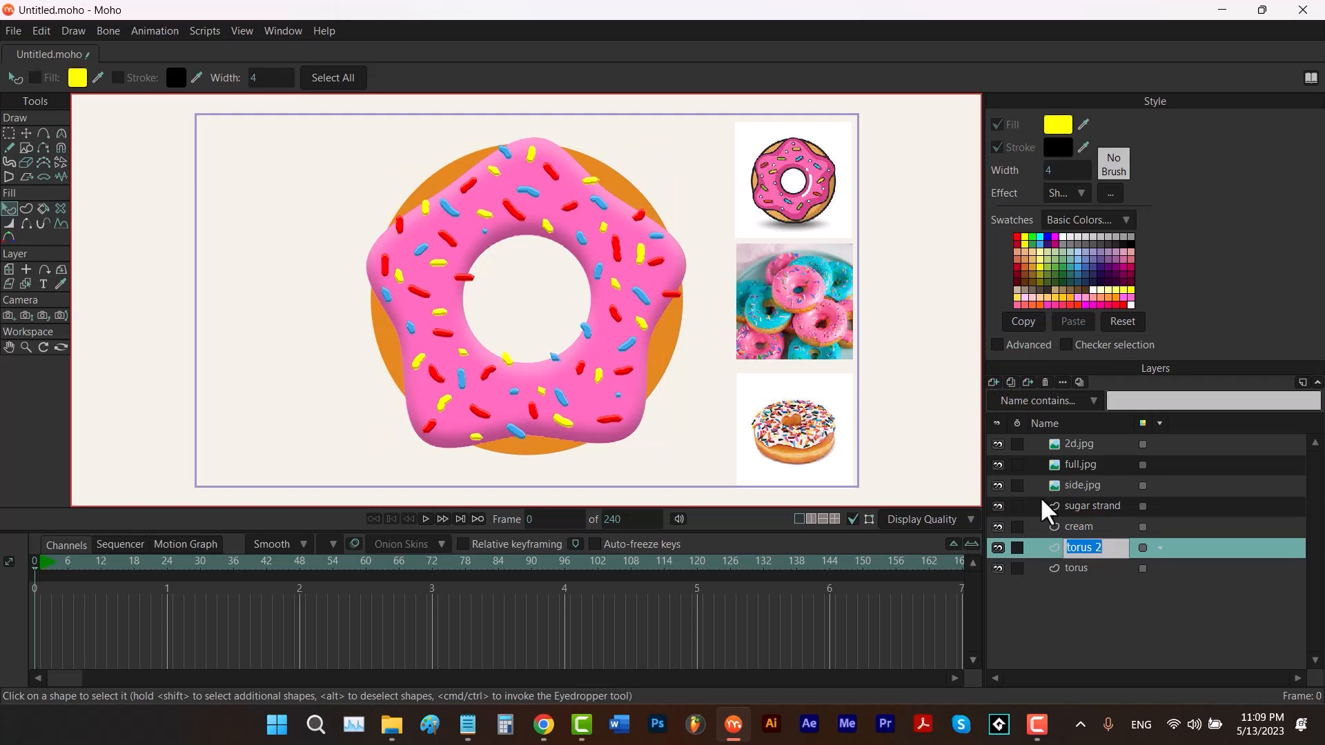
pyautogui.press('BackSpace')
pyautogui.write('shadow')
pyautogui.press('Return')
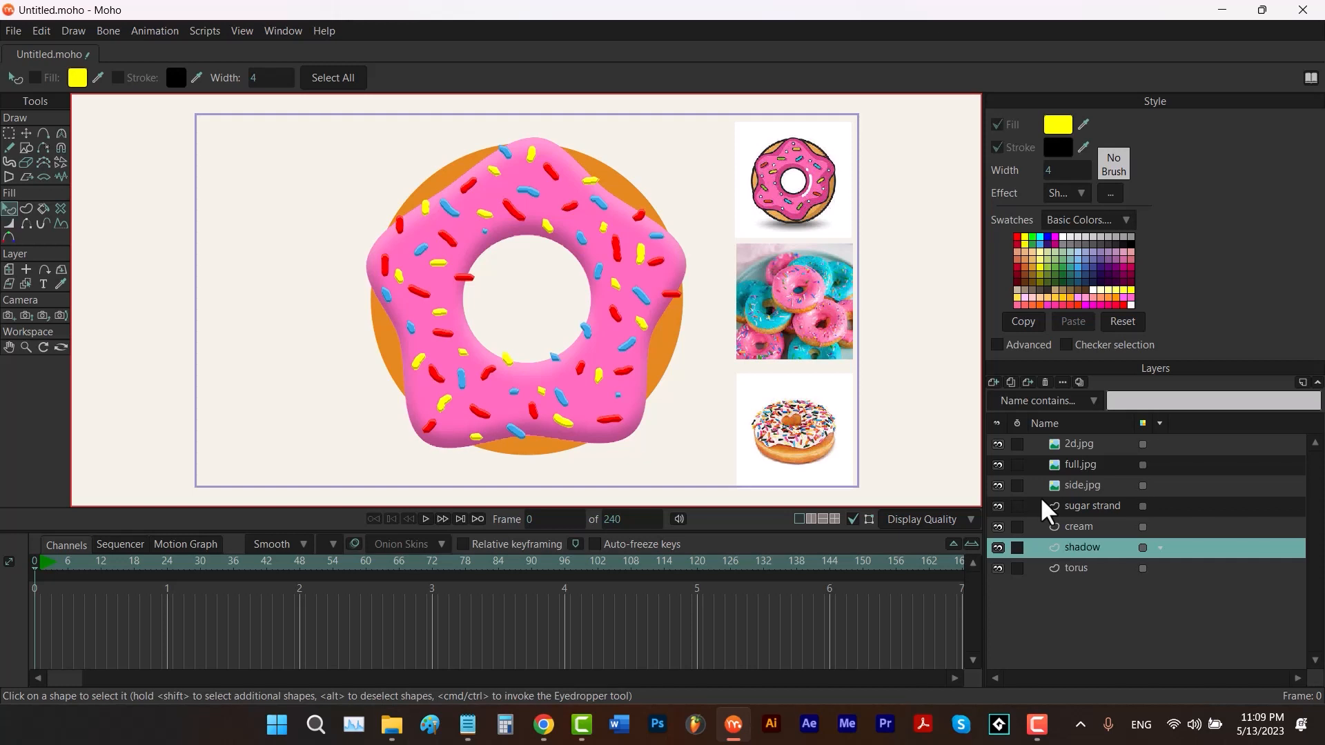
pyautogui.moveTo(1083, 547); pyautogui.dragTo(1083, 509)
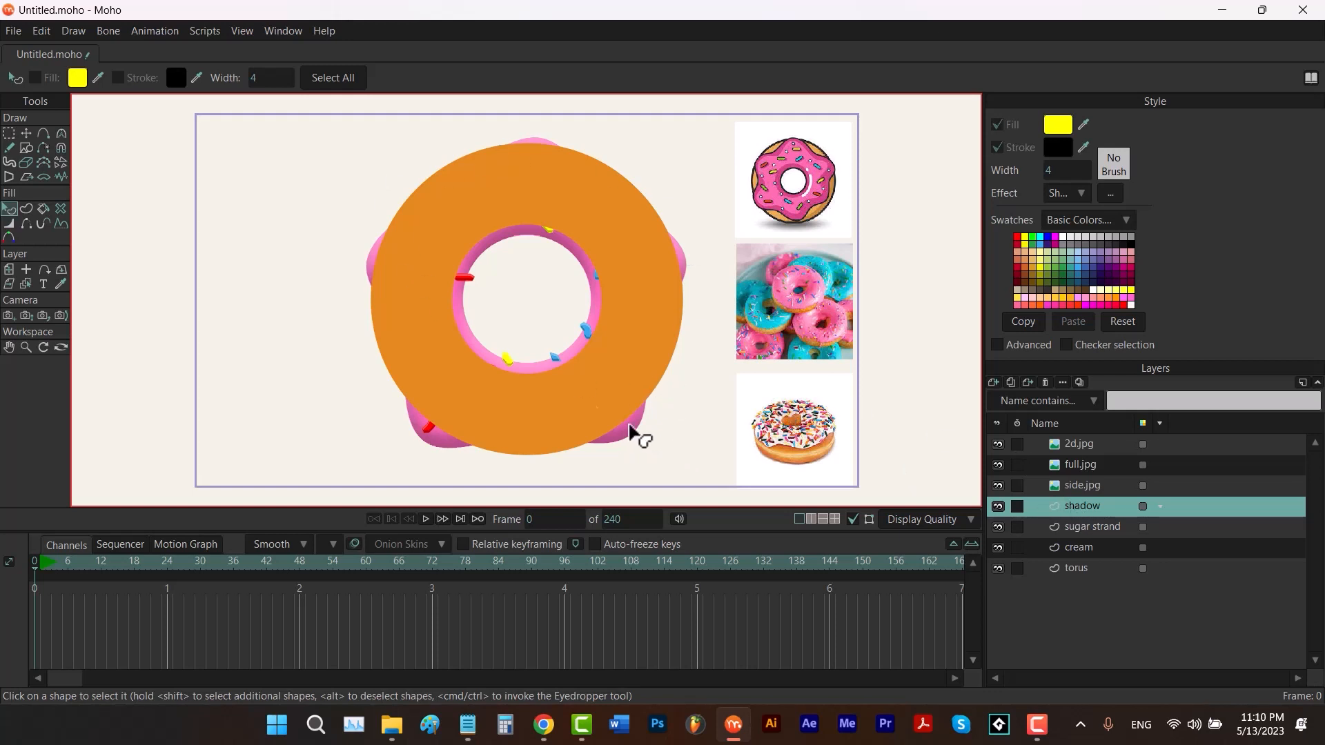
# Select the ring shape on the shadow layer and make its fill black.
pyautogui.click(628, 300)
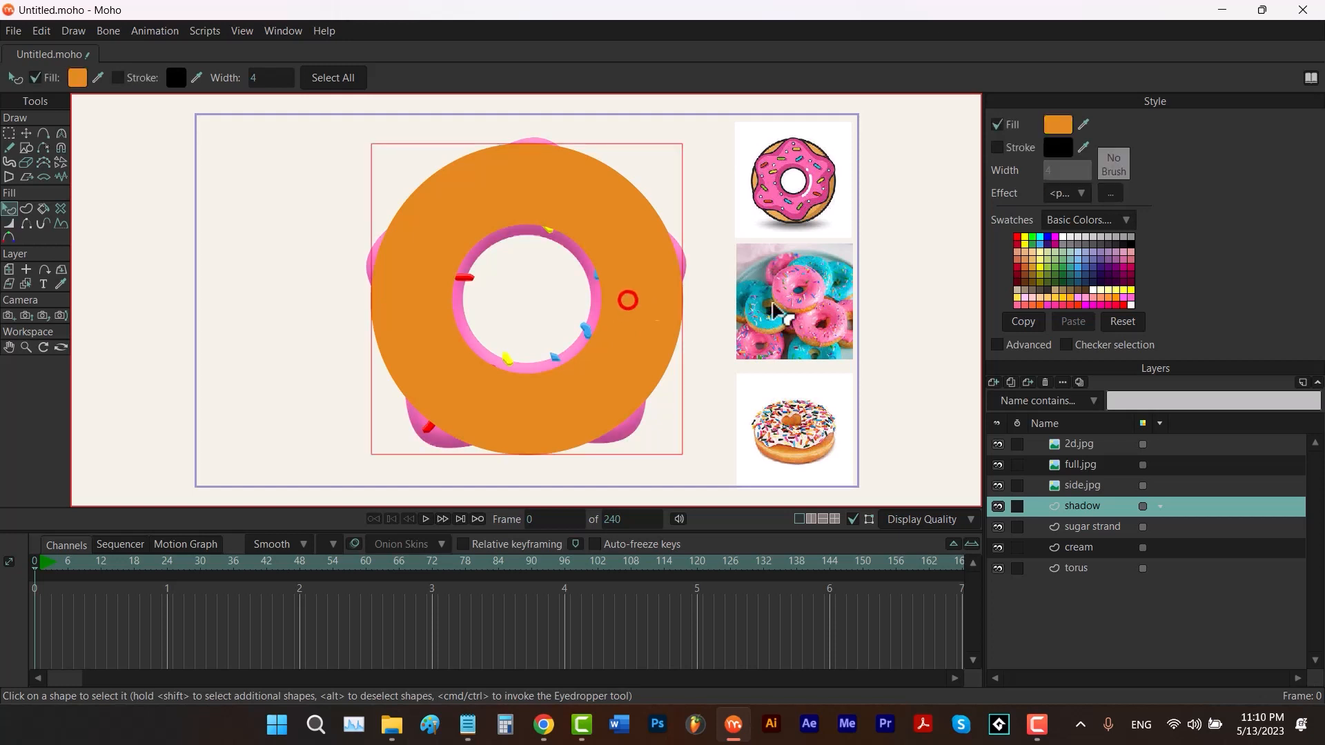
pyautogui.click(1082, 124)
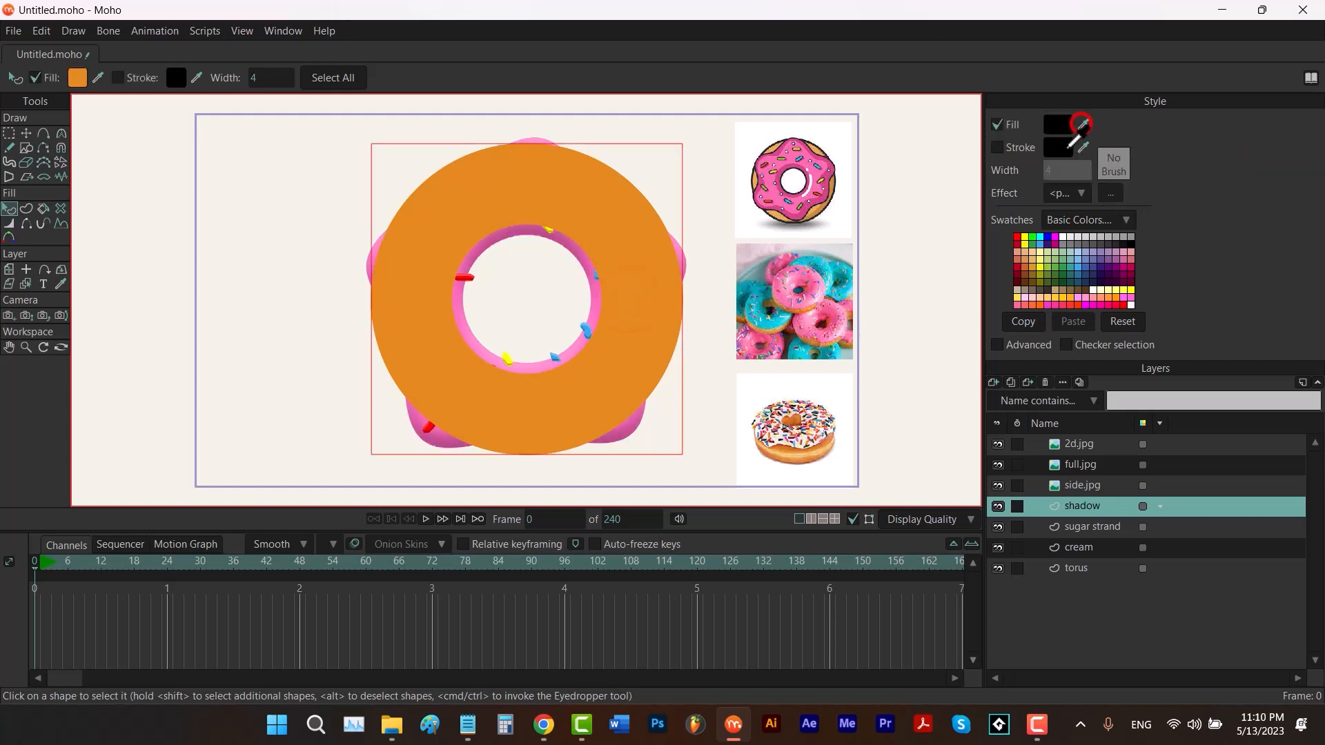
pyautogui.click(1061, 127)
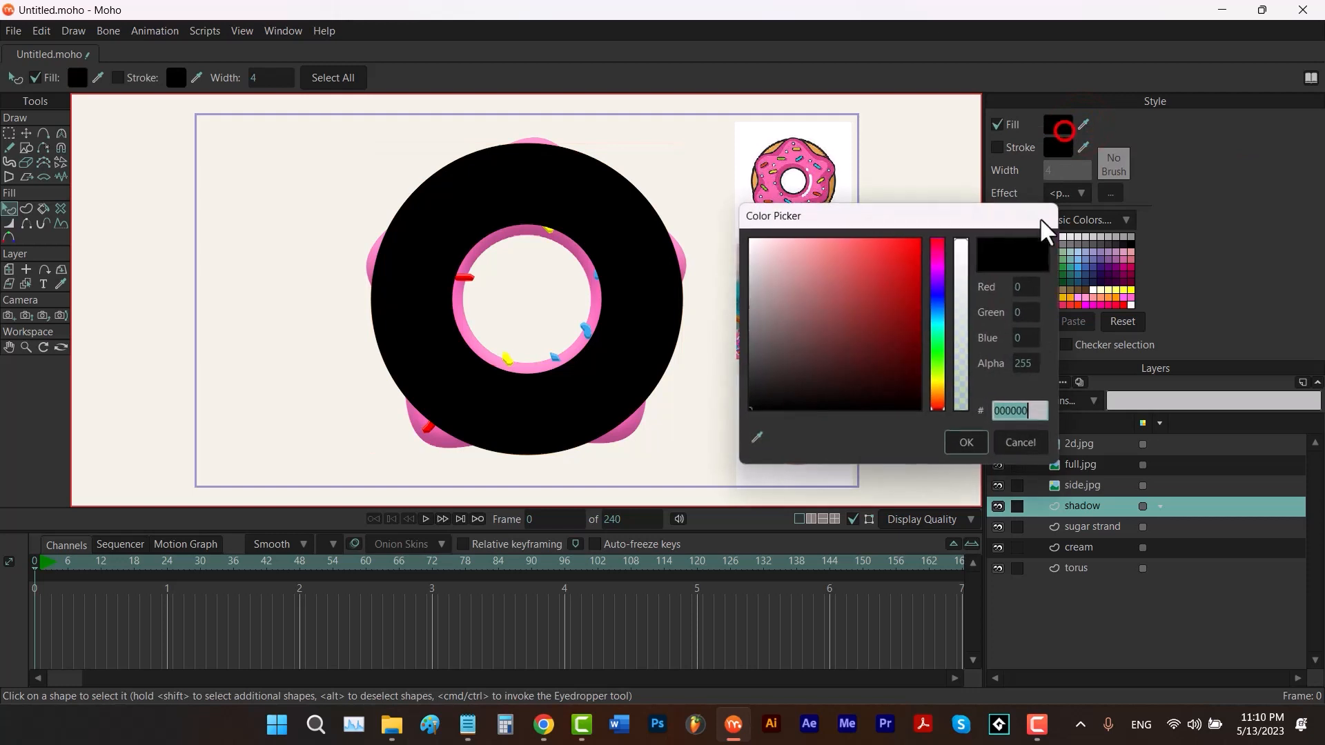
pyautogui.click(964, 317)
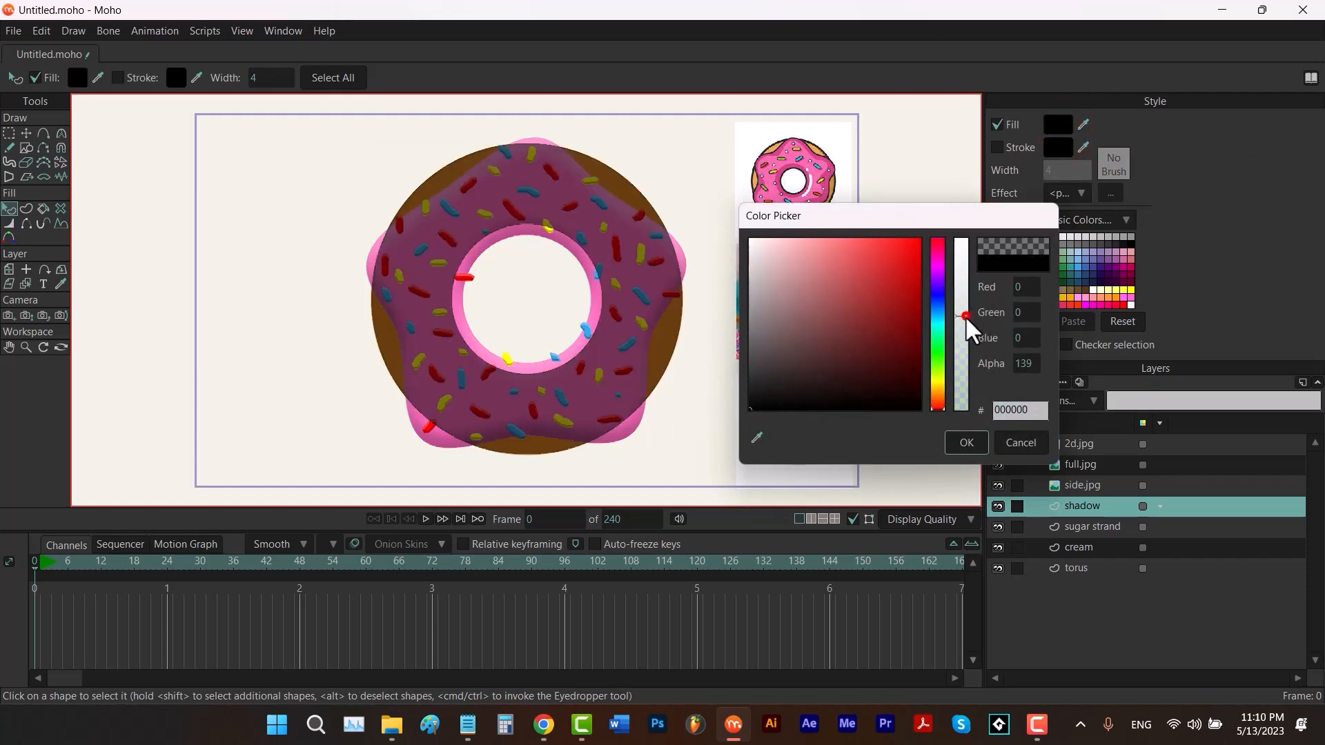
pyautogui.moveTo(967, 332); pyautogui.dragTo(964, 337)
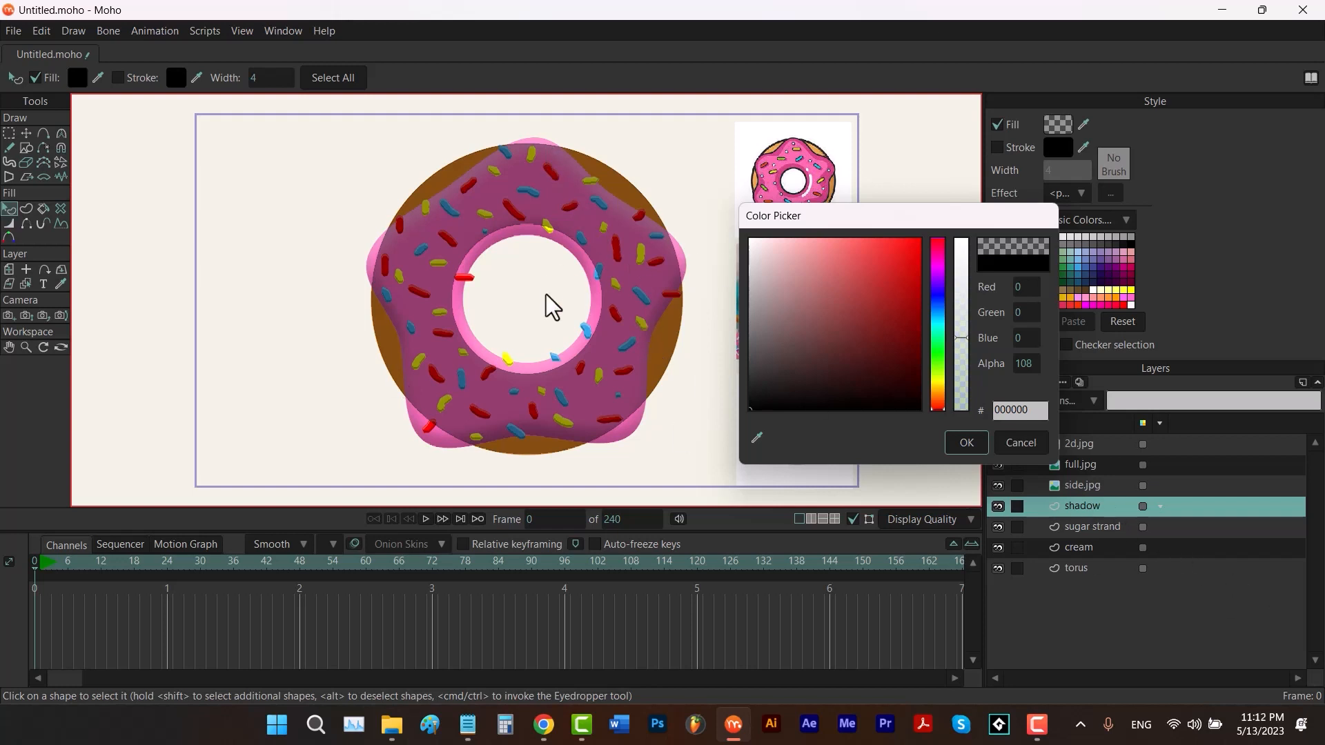
pyautogui.click(1029, 449)
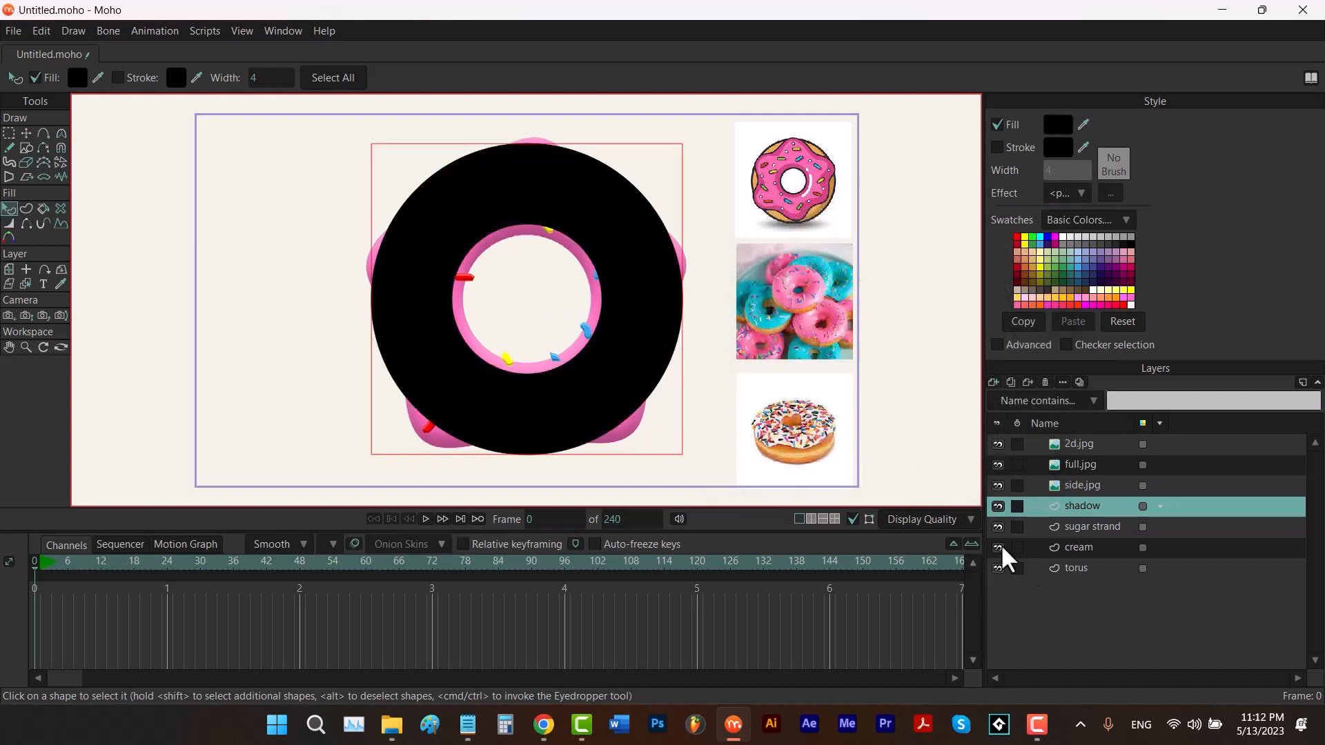
# Group the shadow, sugar strand, cream and torus layers and name the group "donut".
pyautogui.keyDown('shift'); pyautogui.click(1085, 571); pyautogui.keyUp('shift')
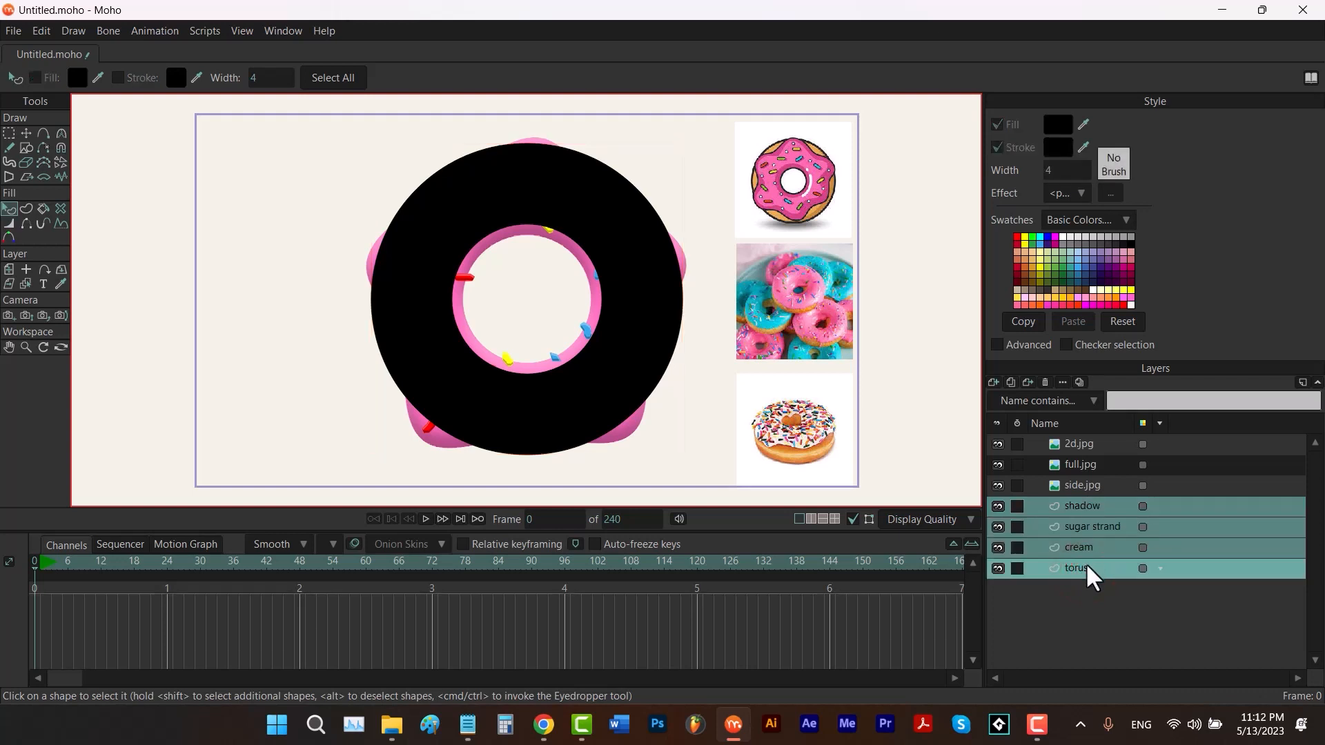
pyautogui.rightClick(1088, 577)
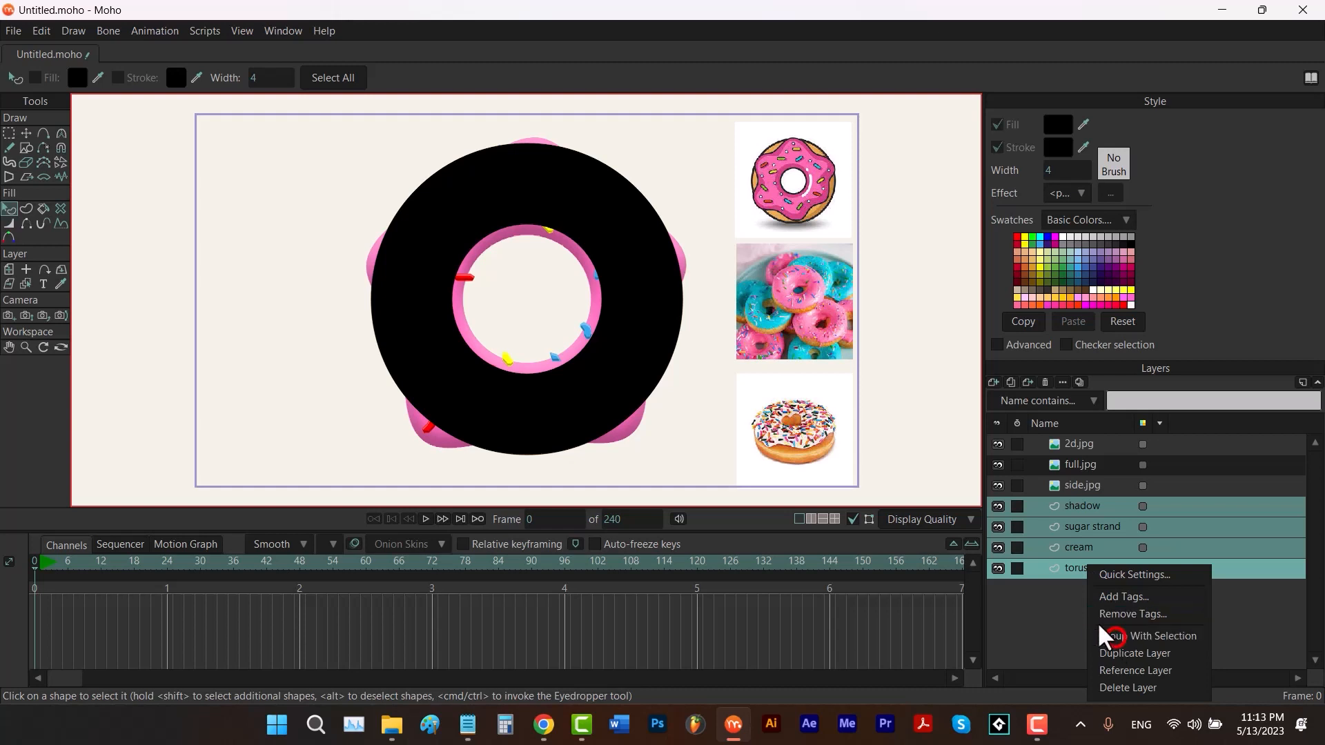
pyautogui.click(1116, 636)
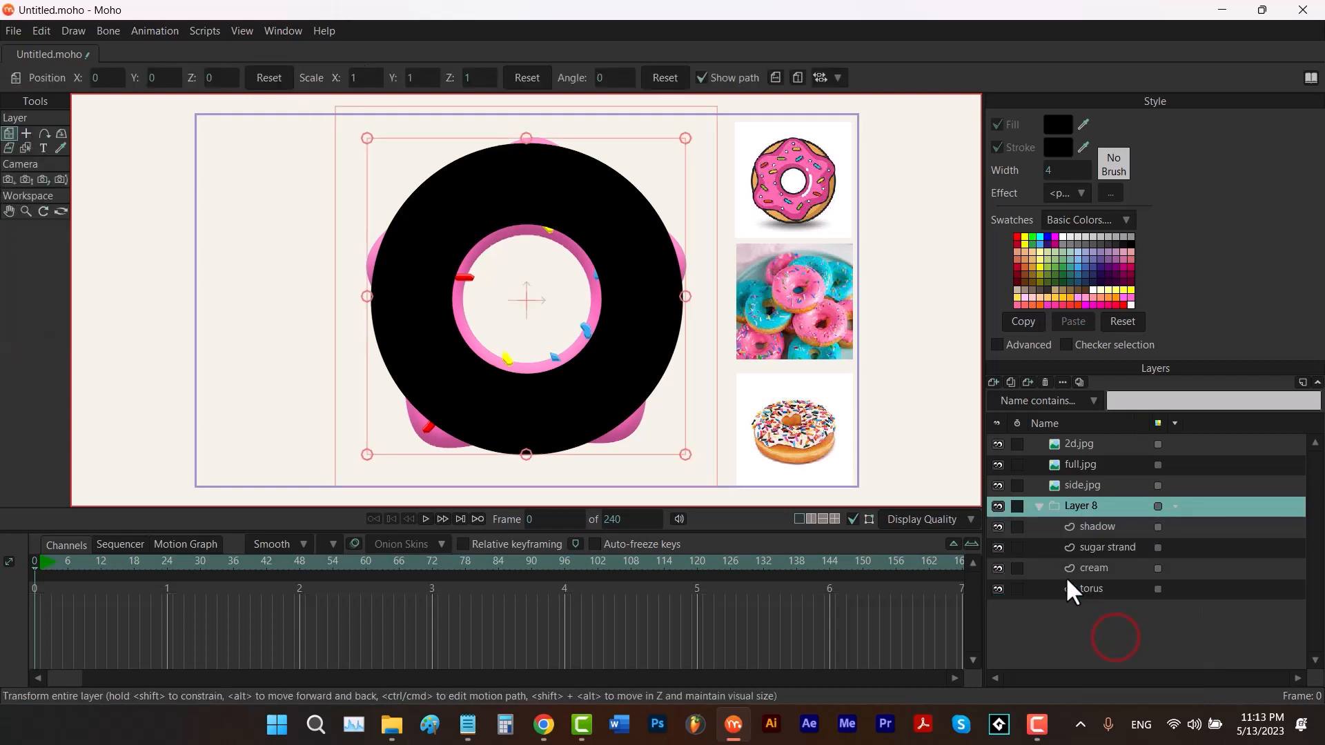
pyautogui.doubleClick(1082, 505)
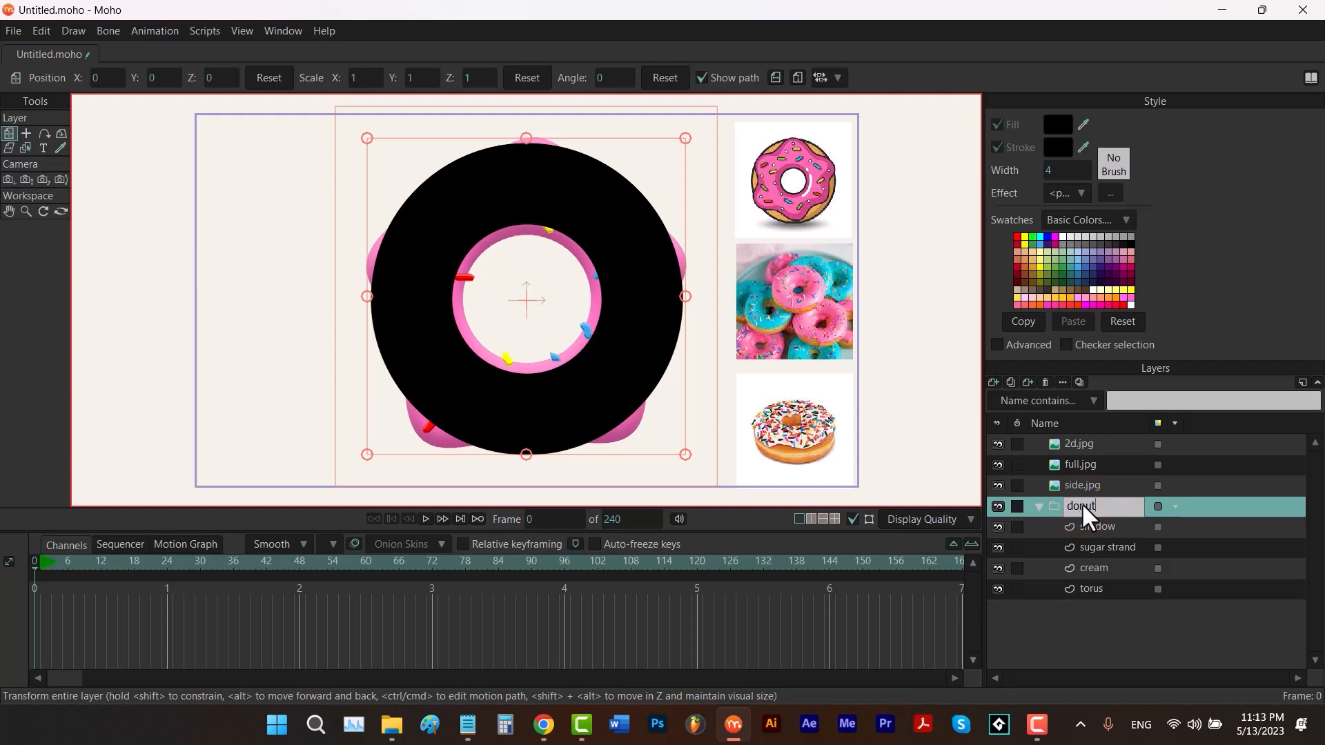
pyautogui.press('Escape')
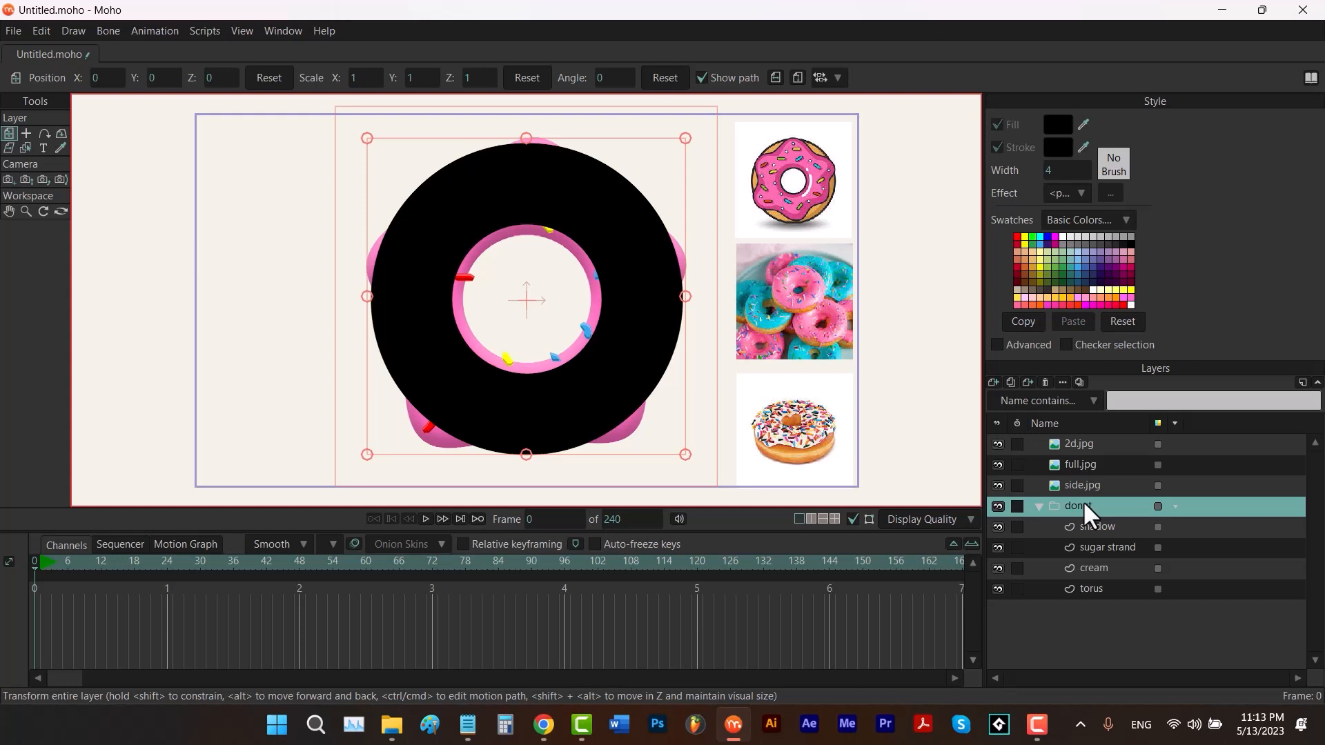
# Duplicate the torus, cream and sugar strand layers together inside the donut group.
pyautogui.click(1095, 589)
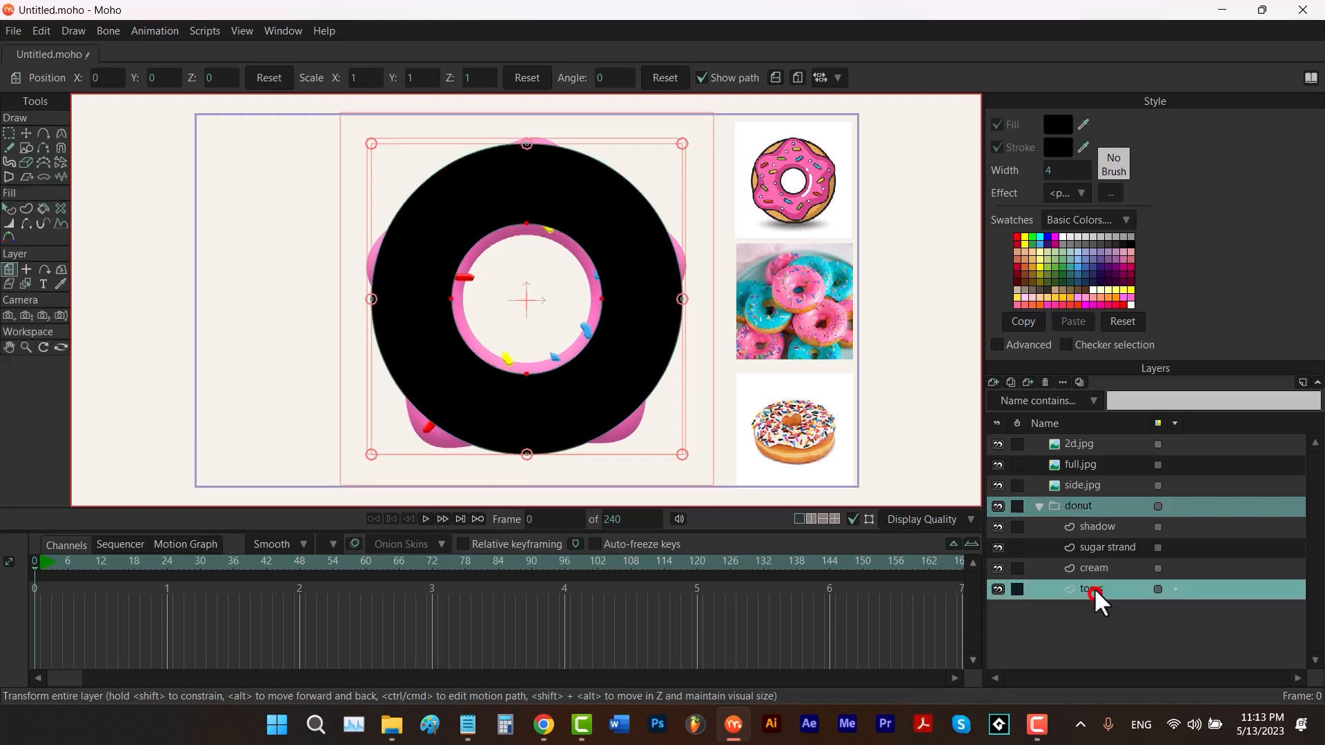
pyautogui.keyDown('ctrl'); pyautogui.click(1095, 568); pyautogui.keyUp('ctrl')
pyautogui.keyDown('ctrl'); pyautogui.click(1103, 549); pyautogui.keyUp('ctrl')
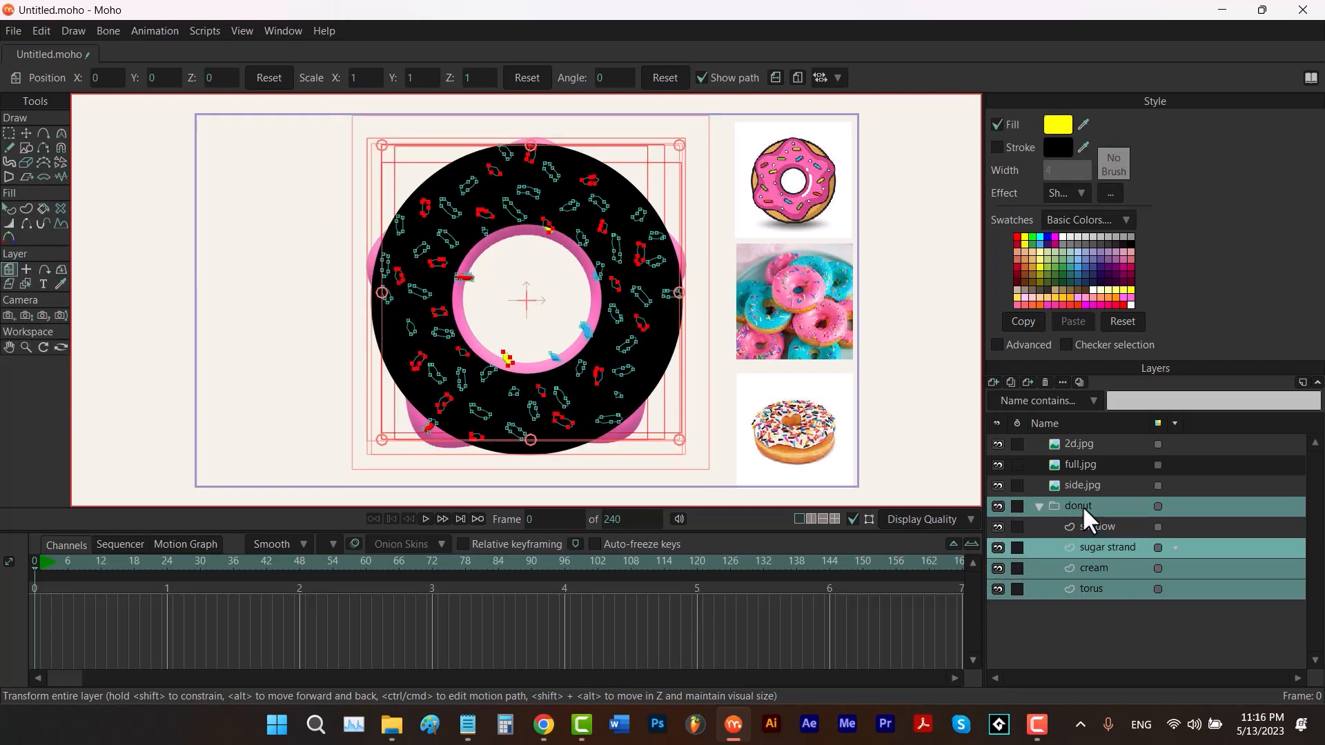
pyautogui.keyDown('ctrl'); pyautogui.click(1082, 506); pyautogui.keyUp('ctrl')
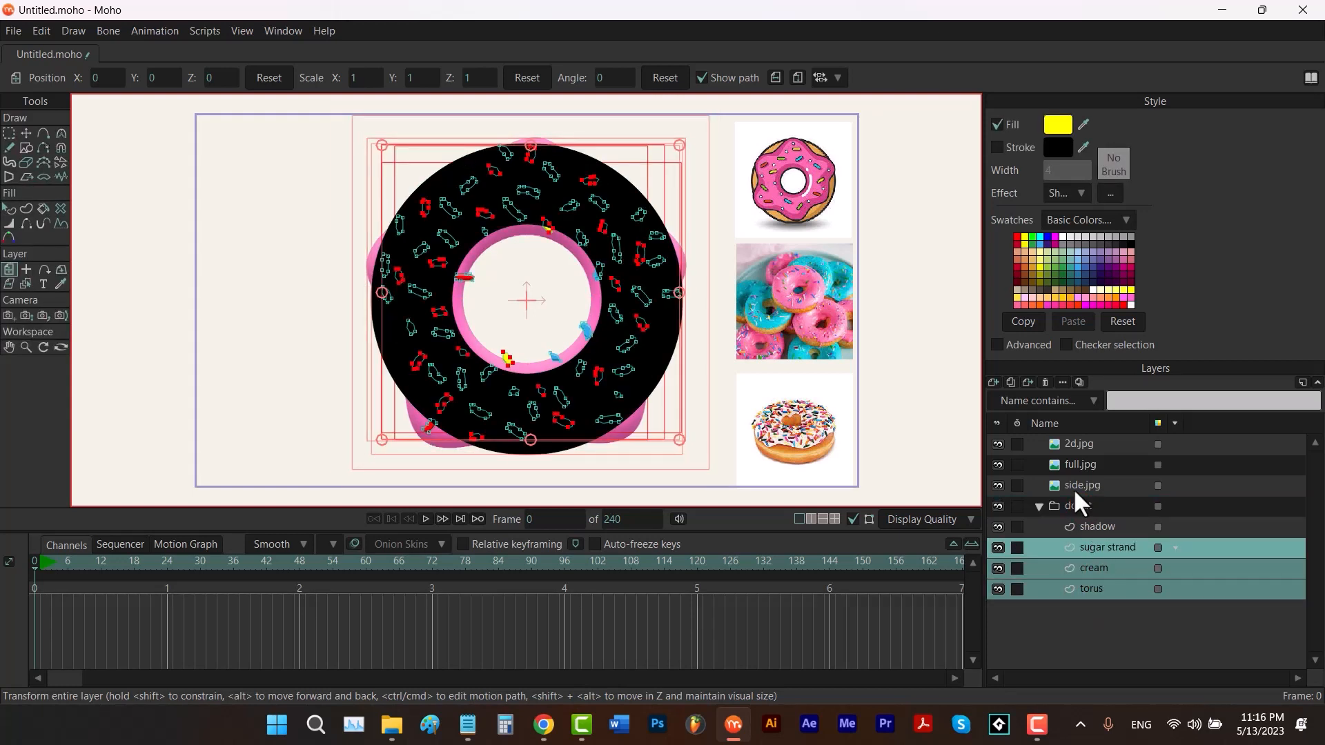
pyautogui.click(1012, 380)
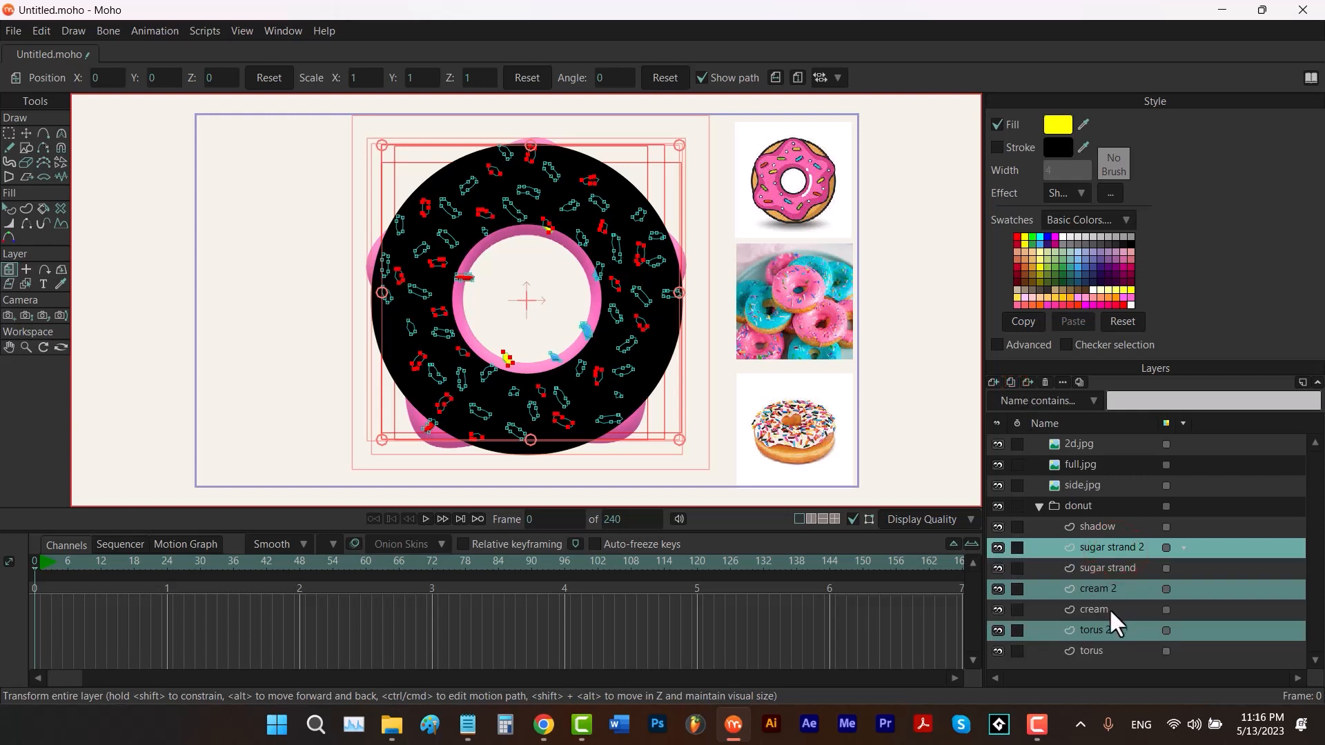
# Rename the three duplicated layers "torus mask", "cream mask" and "sugar strand mask".
pyautogui.click(1108, 628)
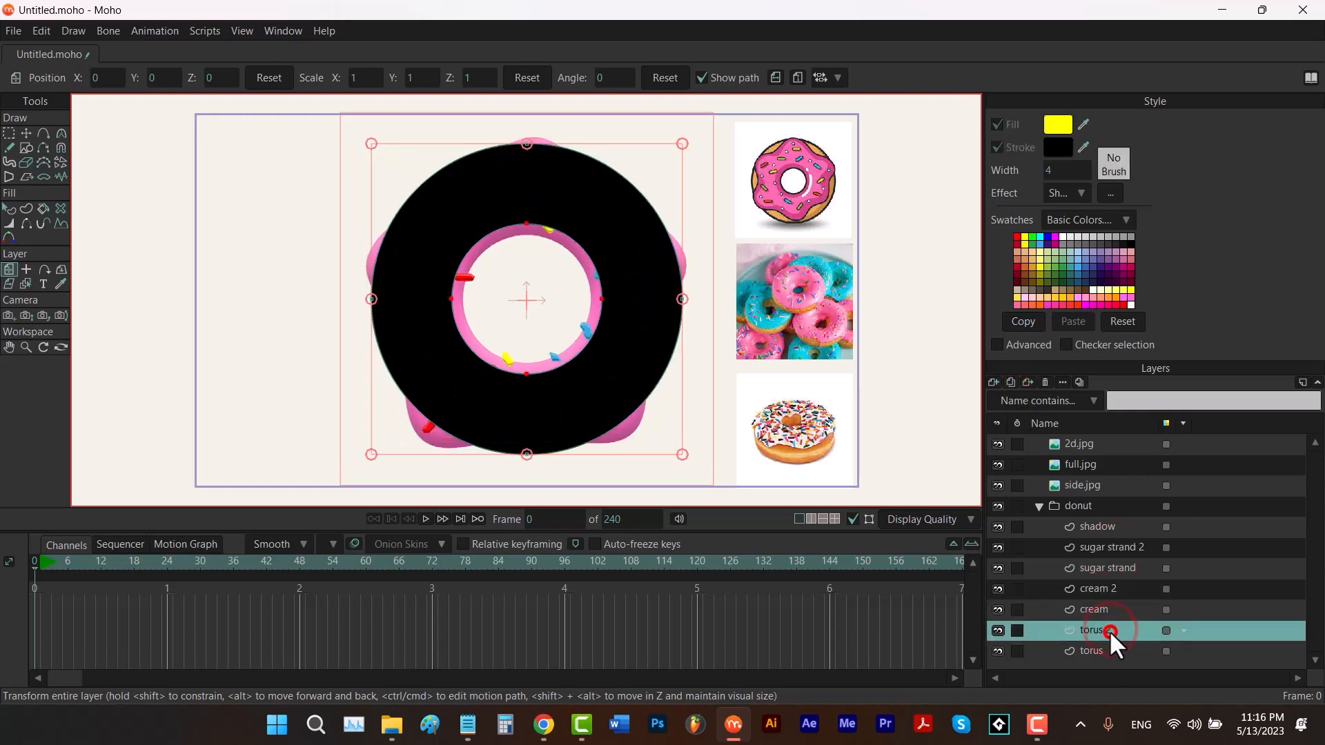
pyautogui.doubleClick(1108, 630)
pyautogui.write('torus mask')
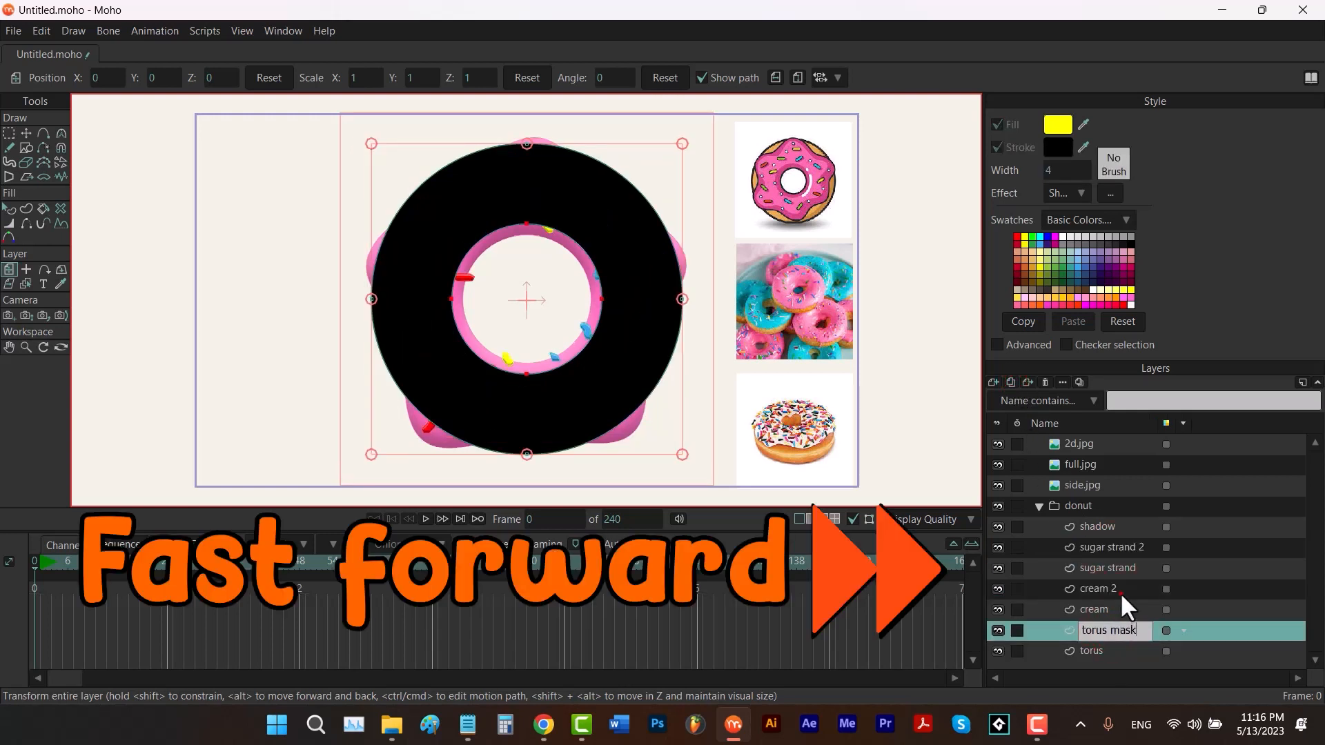
pyautogui.doubleClick(1120, 590)
pyautogui.write('cream mask')
pyautogui.doubleClick(1132, 548)
pyautogui.click(1145, 549)
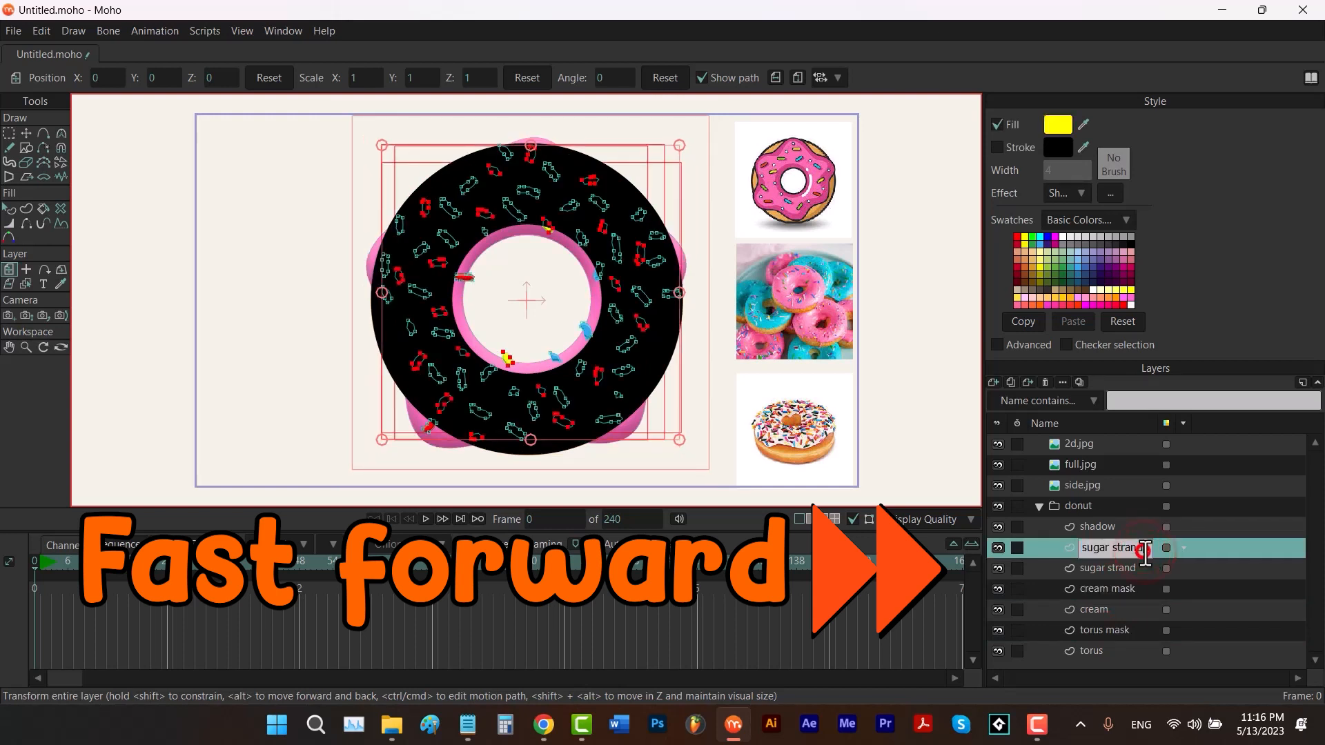
pyautogui.press('BackSpace')
pyautogui.write('mask')
pyautogui.press('Return')
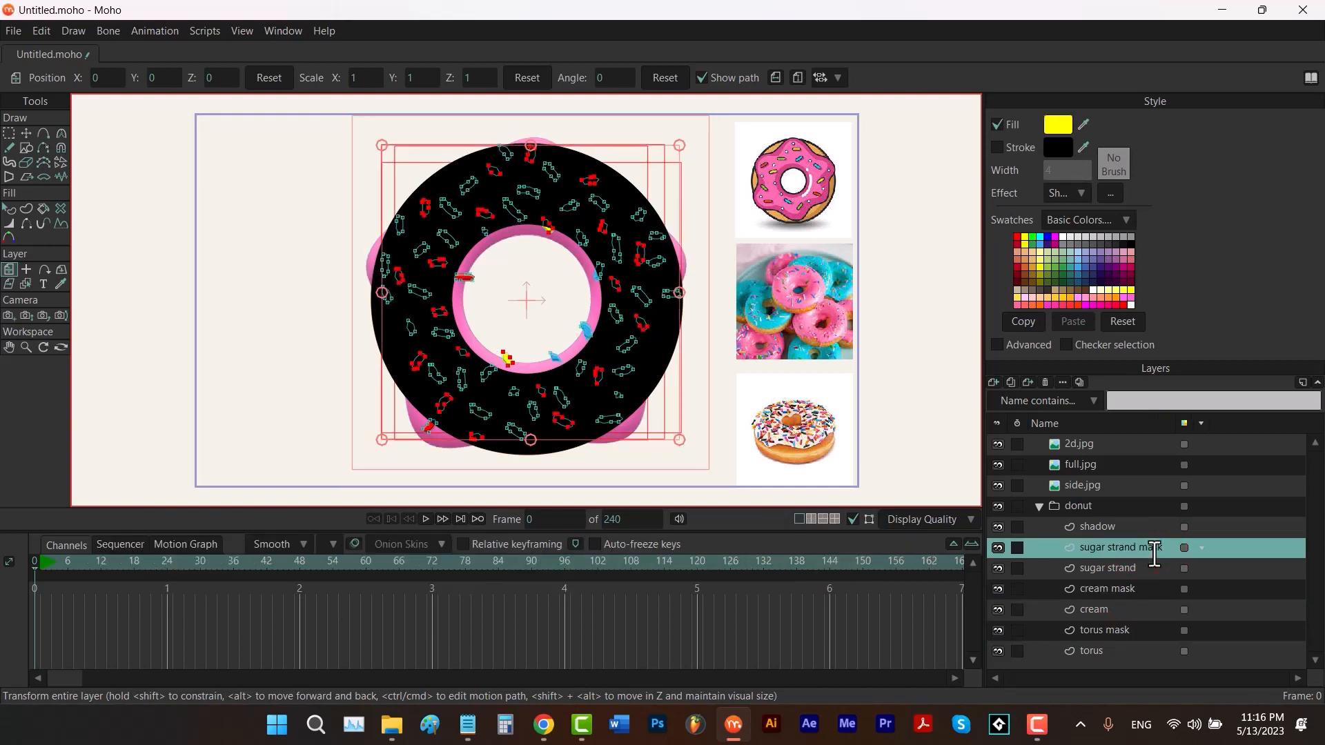
# Move the three mask layers together to the bottom of the donut group and set the group to Mask - Inside Bottom Layer.
pyautogui.keyDown('ctrl'); pyautogui.click(1125, 588); pyautogui.keyUp('ctrl')
pyautogui.keyDown('ctrl'); pyautogui.click(1120, 629); pyautogui.keyUp('ctrl')
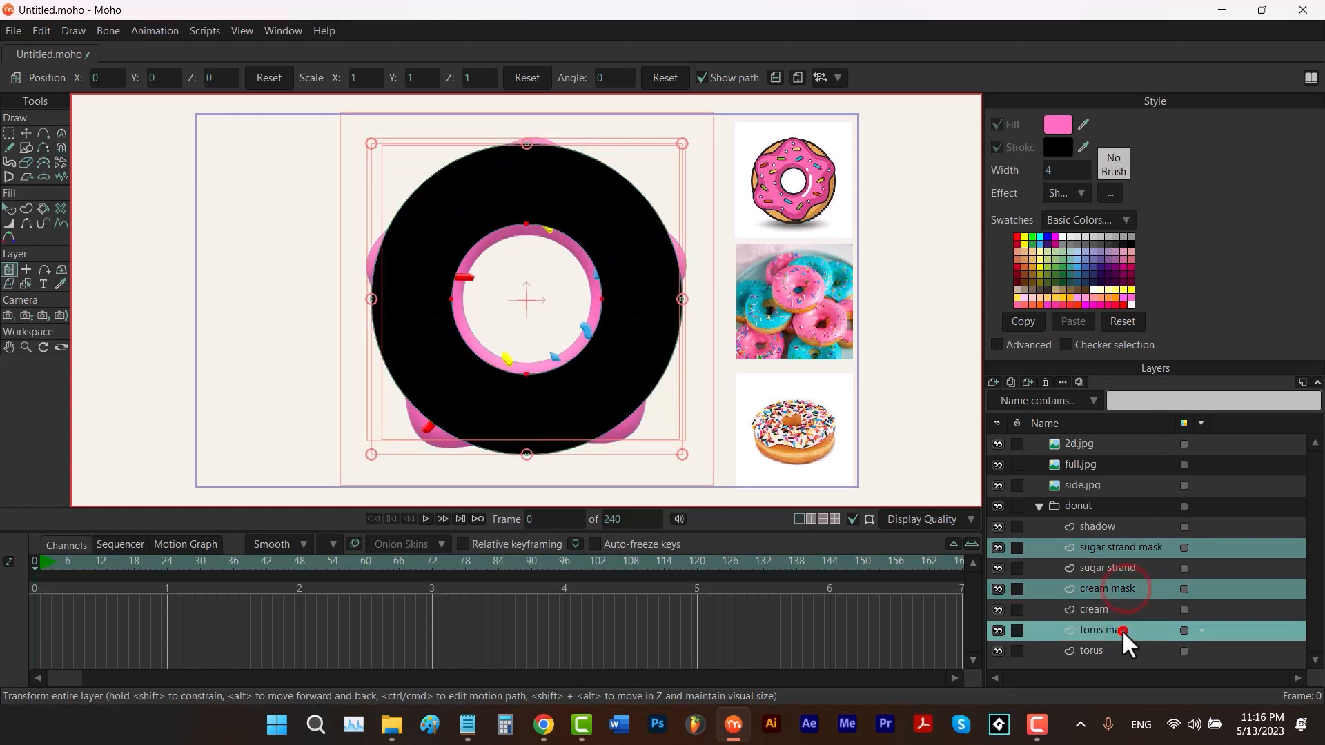
pyautogui.moveTo(1116, 628); pyautogui.dragTo(1120, 655)
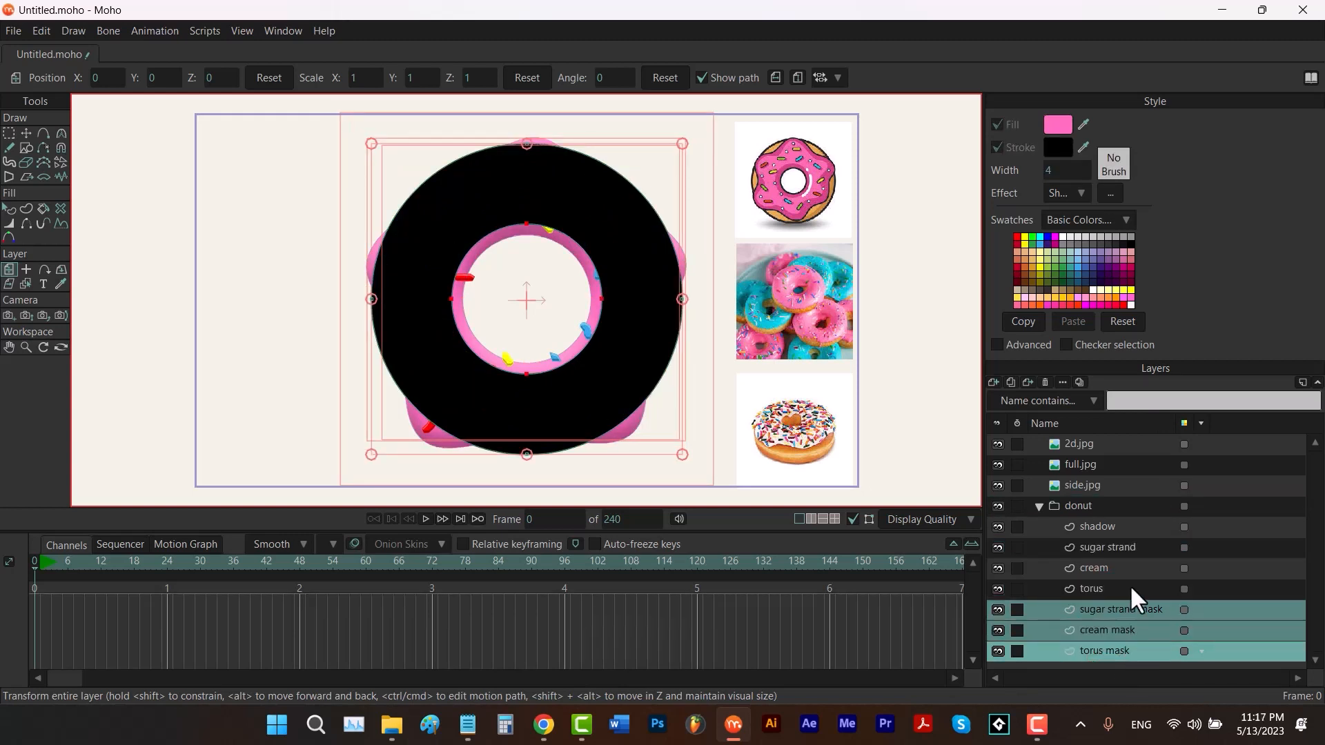
pyautogui.rightClick(1081, 501)
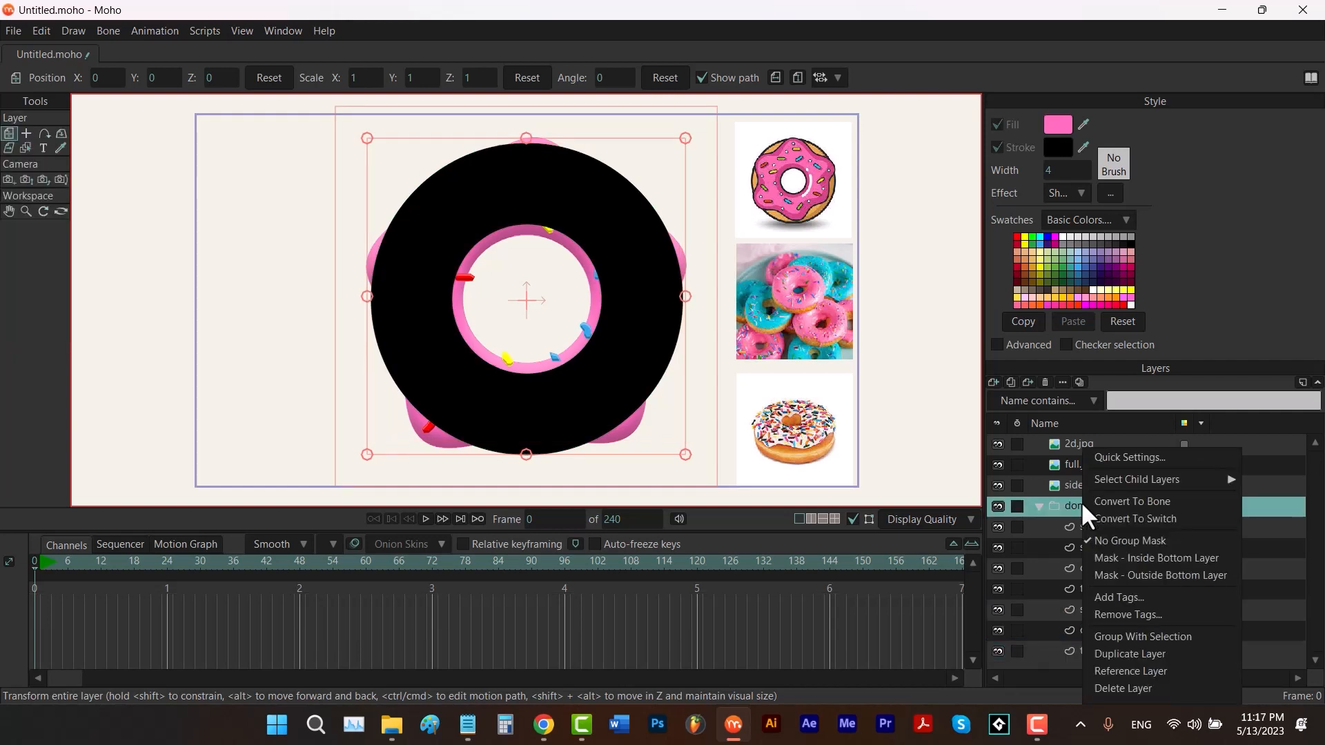
pyautogui.click(1124, 556)
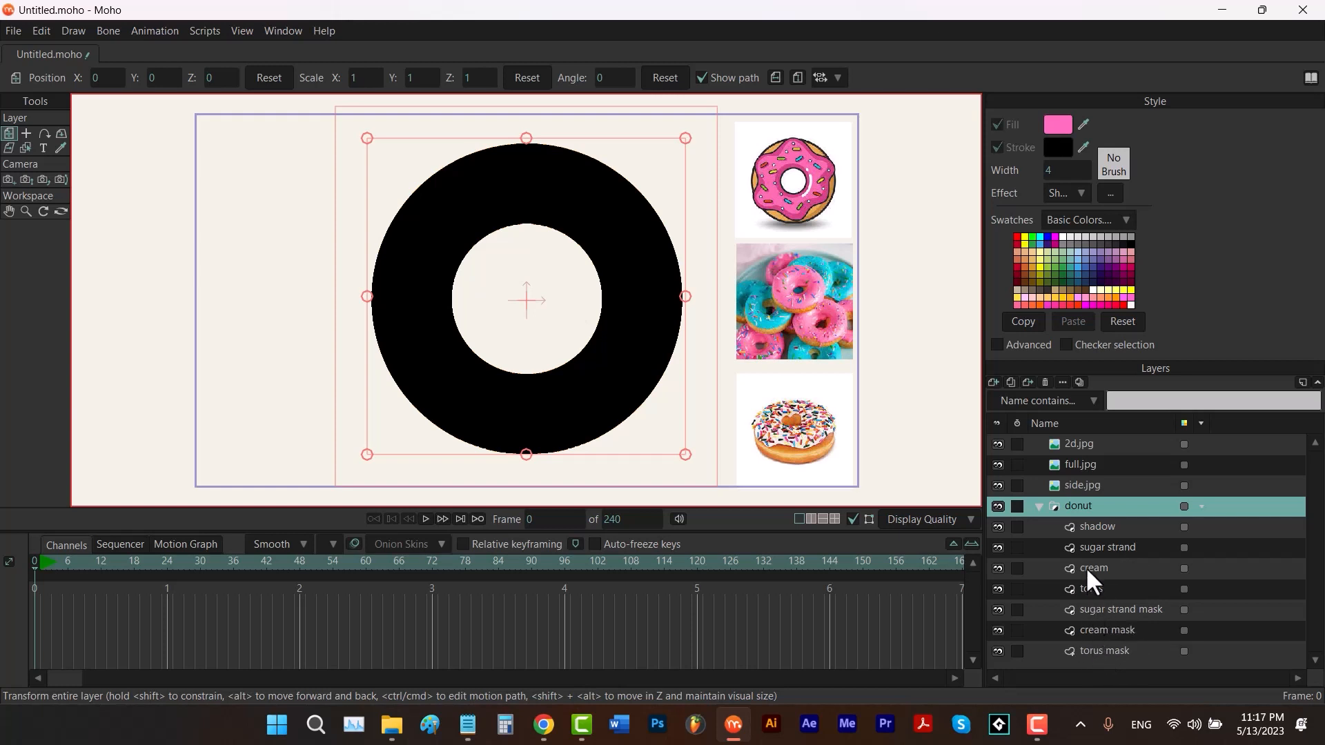
# Set the torus mask, cream mask and sugar strand mask layers to "Add to mask, but keep invisible".
pyautogui.rightClick(1099, 652)
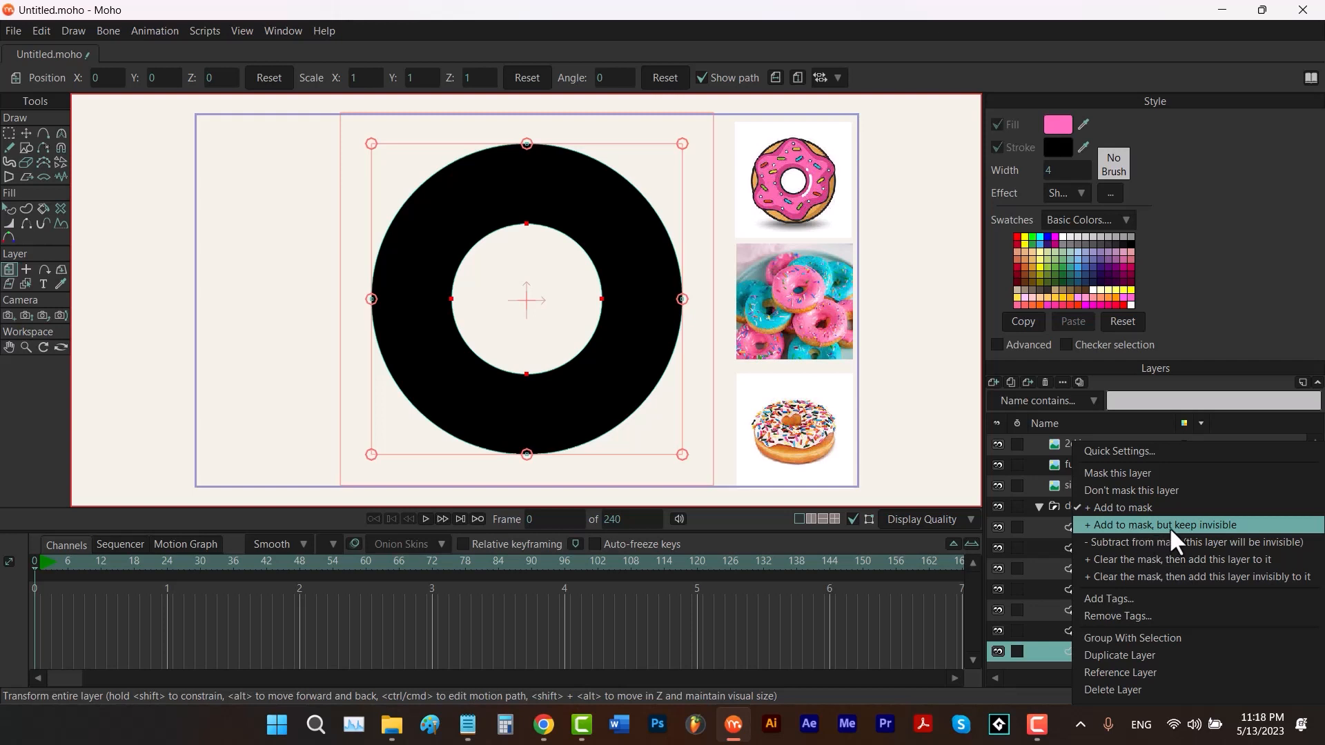
pyautogui.click(1050, 655)
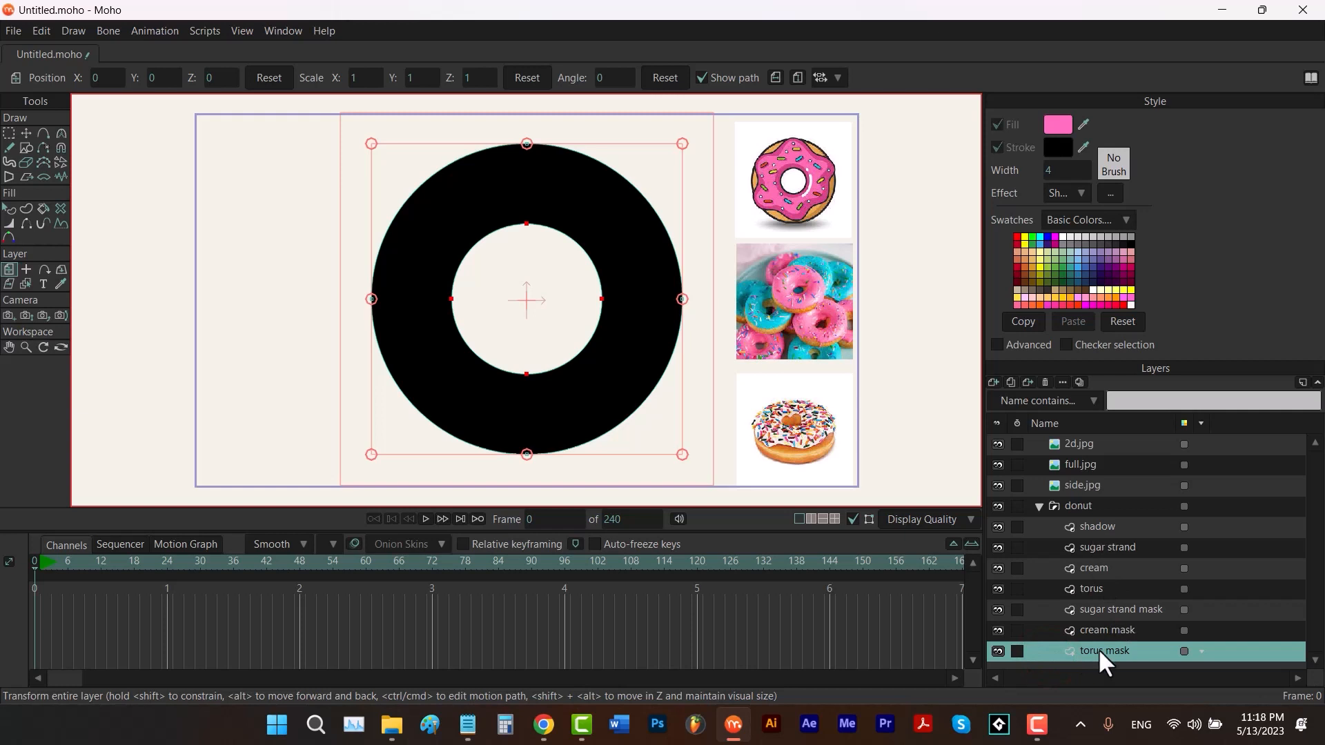
pyautogui.rightClick(1108, 653)
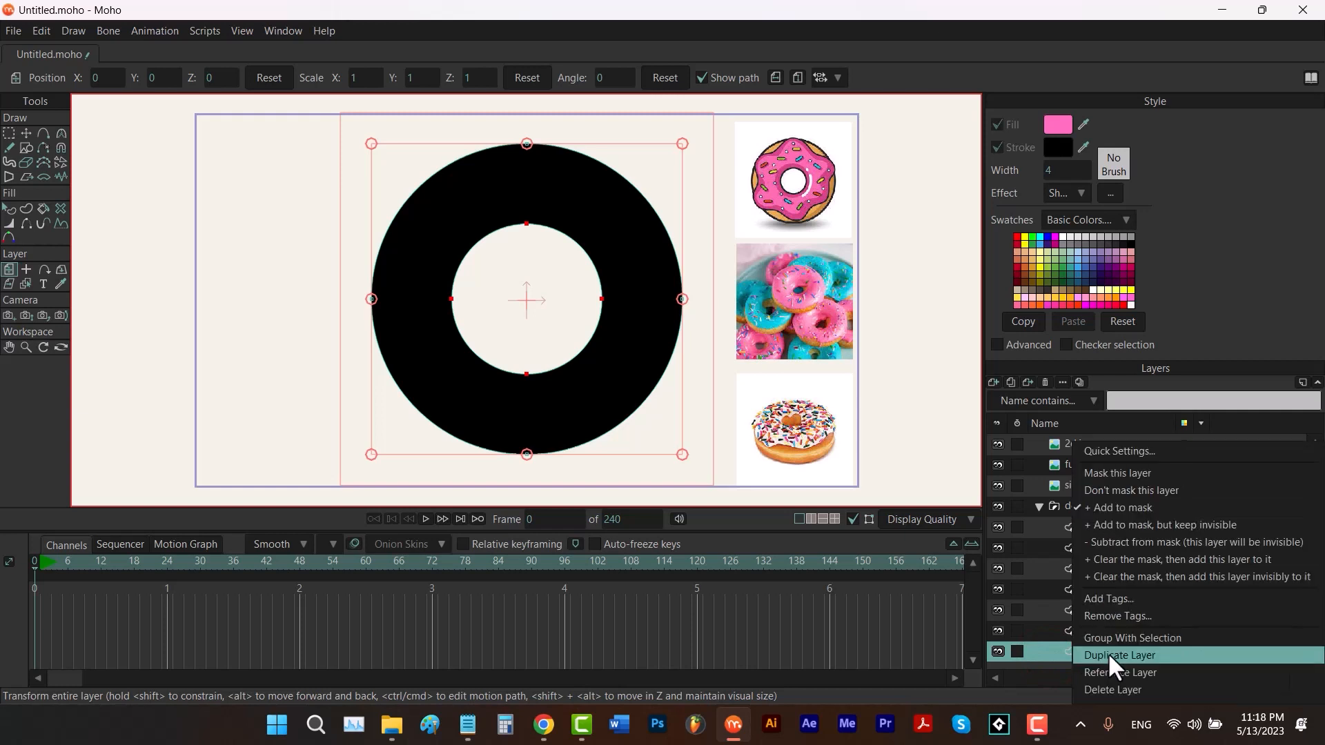
pyautogui.click(1132, 526)
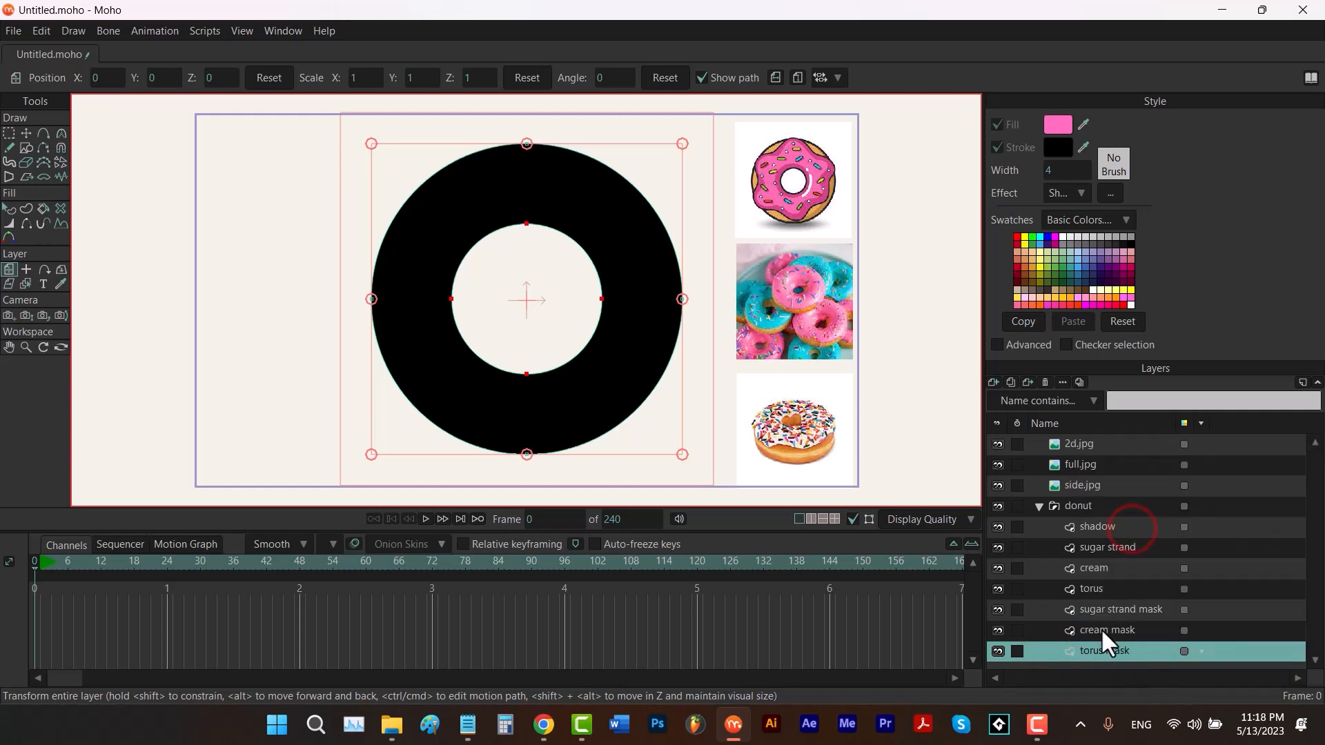
pyautogui.rightClick(1100, 629)
pyautogui.click(1121, 525)
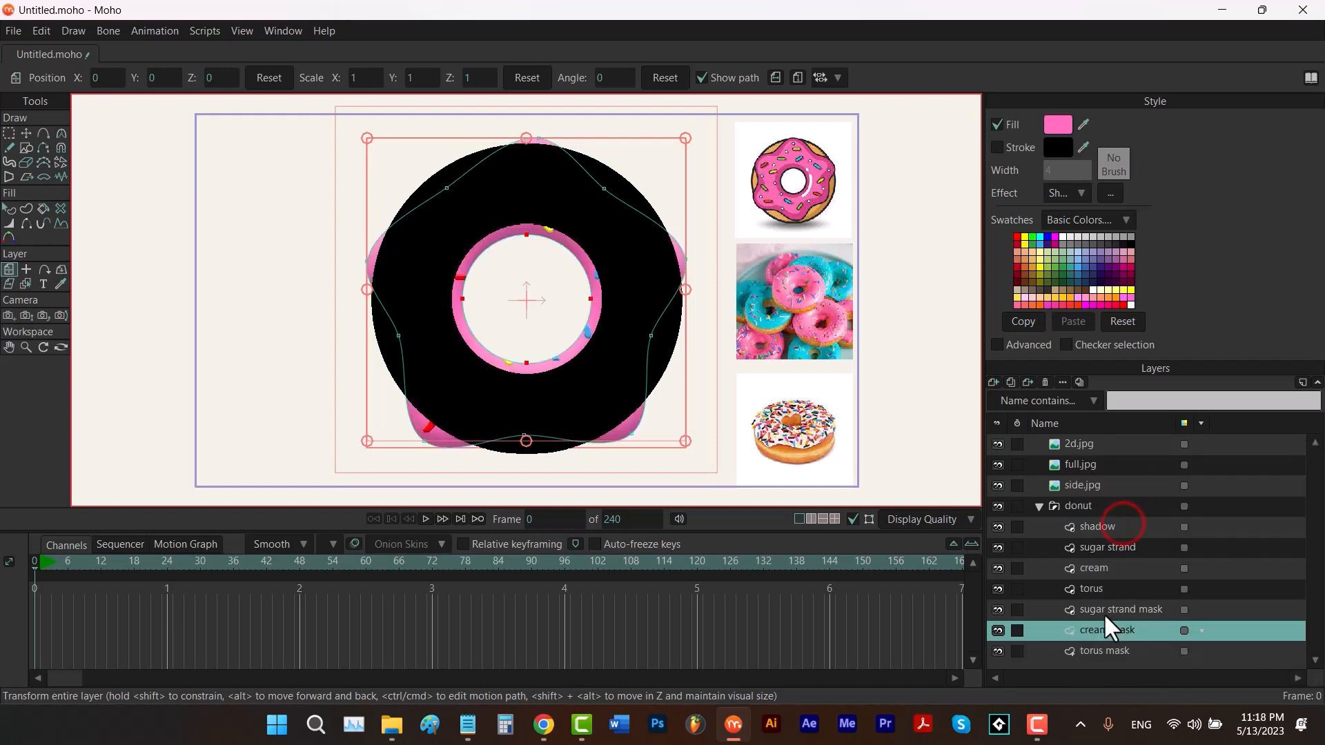
pyautogui.rightClick(1104, 612)
pyautogui.click(1120, 524)
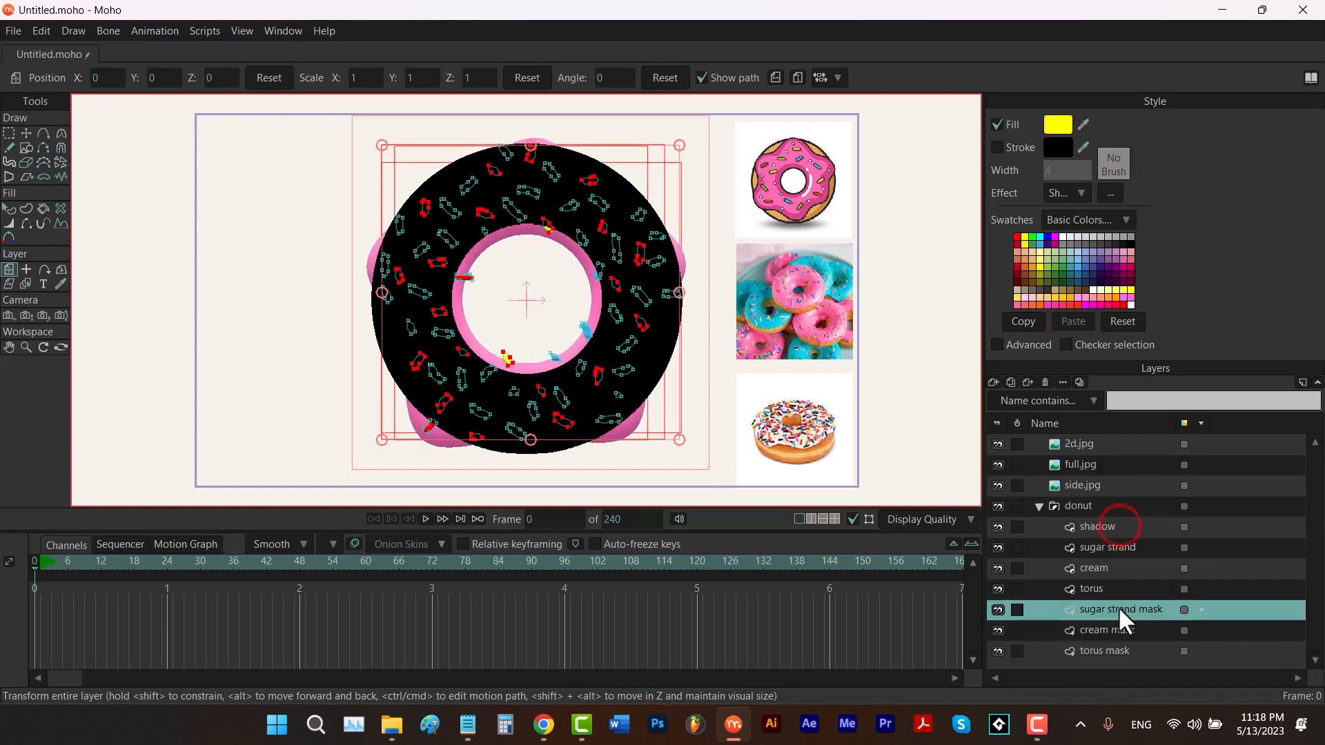
# Check the masking mode of the torus, cream, sugar strand and shadow layers in the donut group.
pyautogui.rightClick(1097, 588)
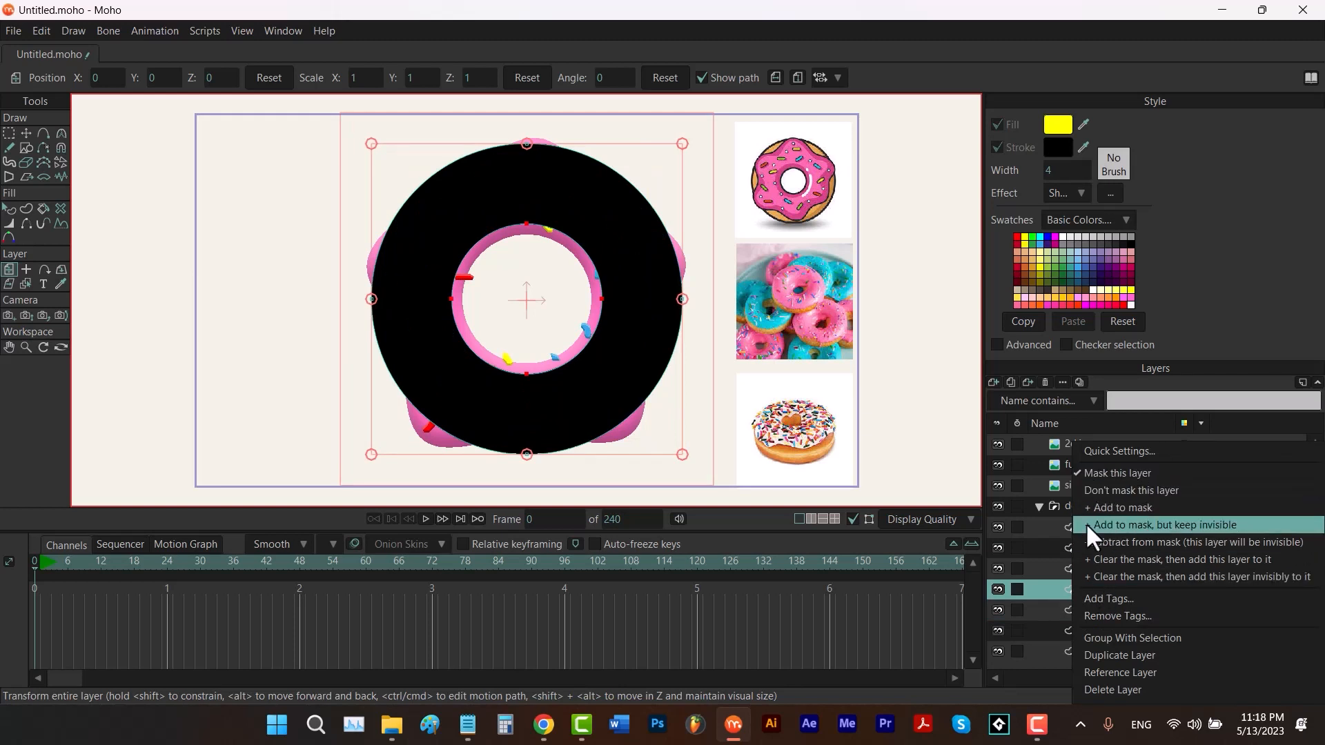
pyautogui.click(1042, 573)
pyautogui.rightClick(1089, 572)
pyautogui.click(1045, 569)
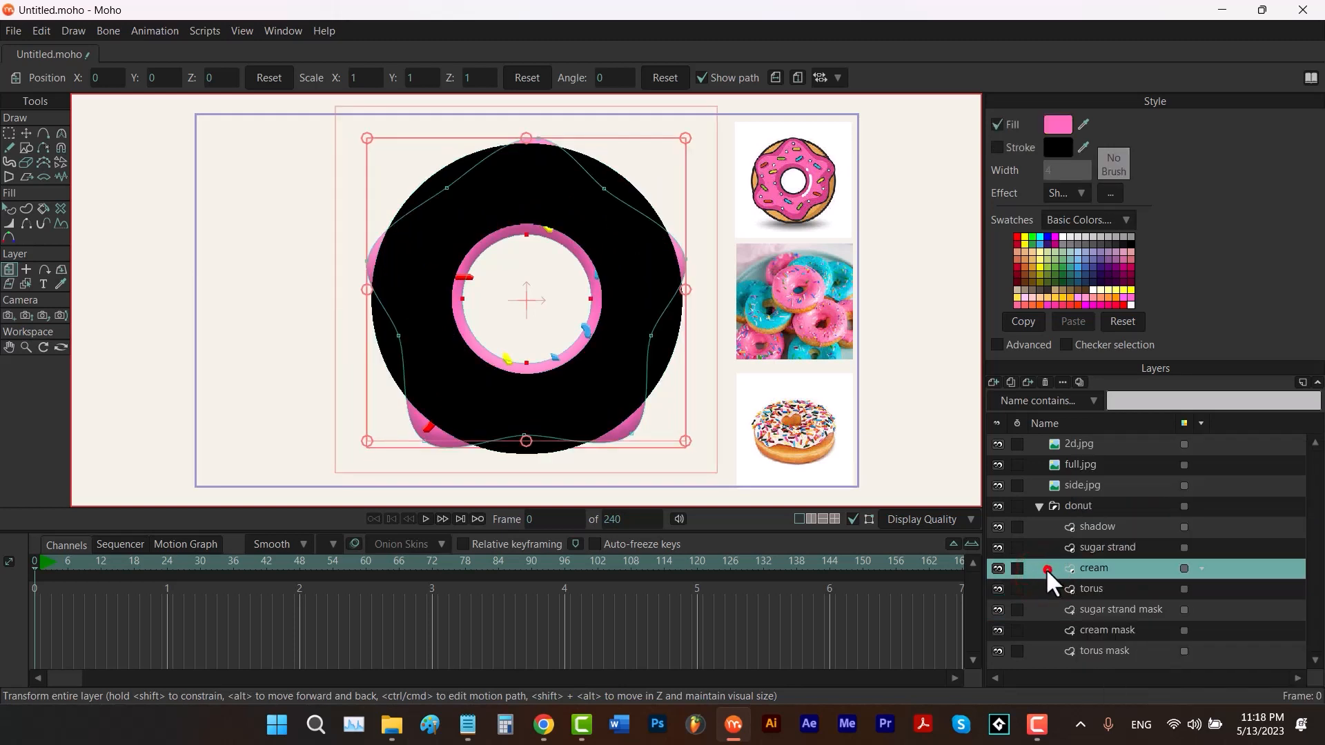
pyautogui.rightClick(1115, 548)
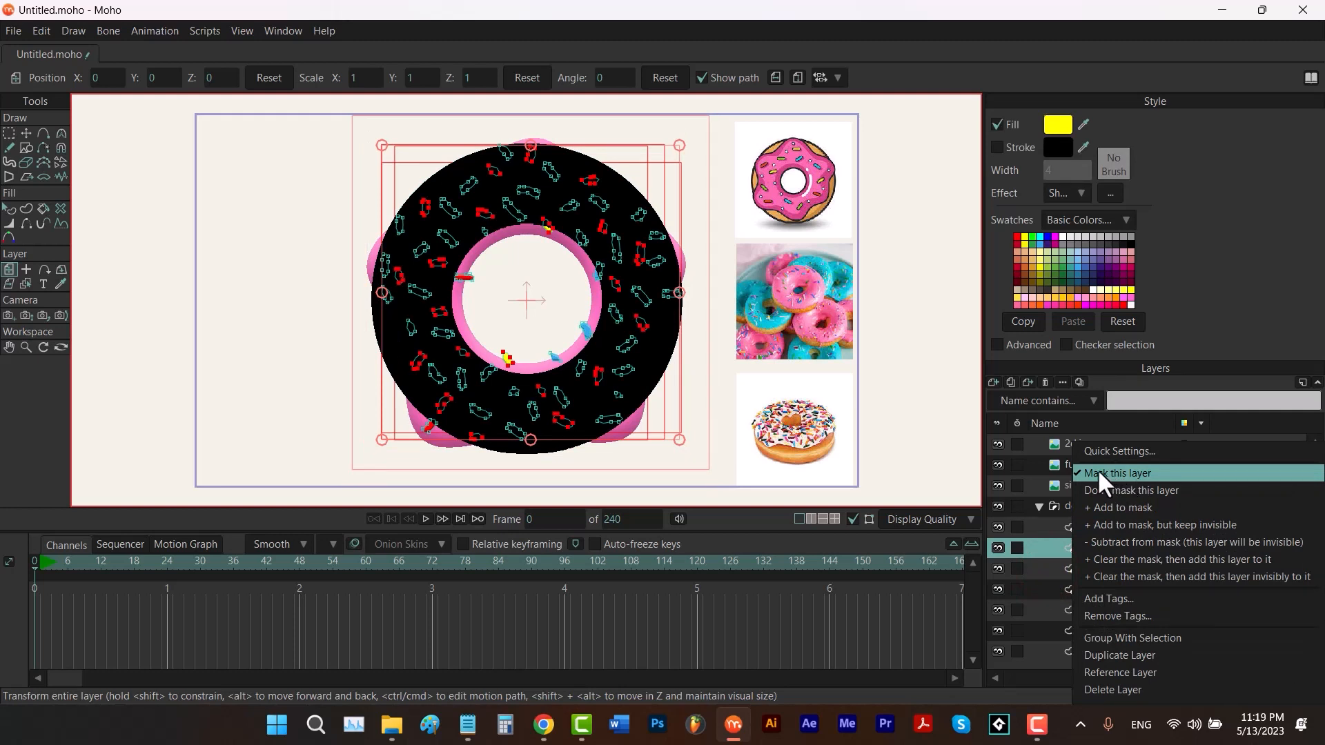
pyautogui.click(1133, 470)
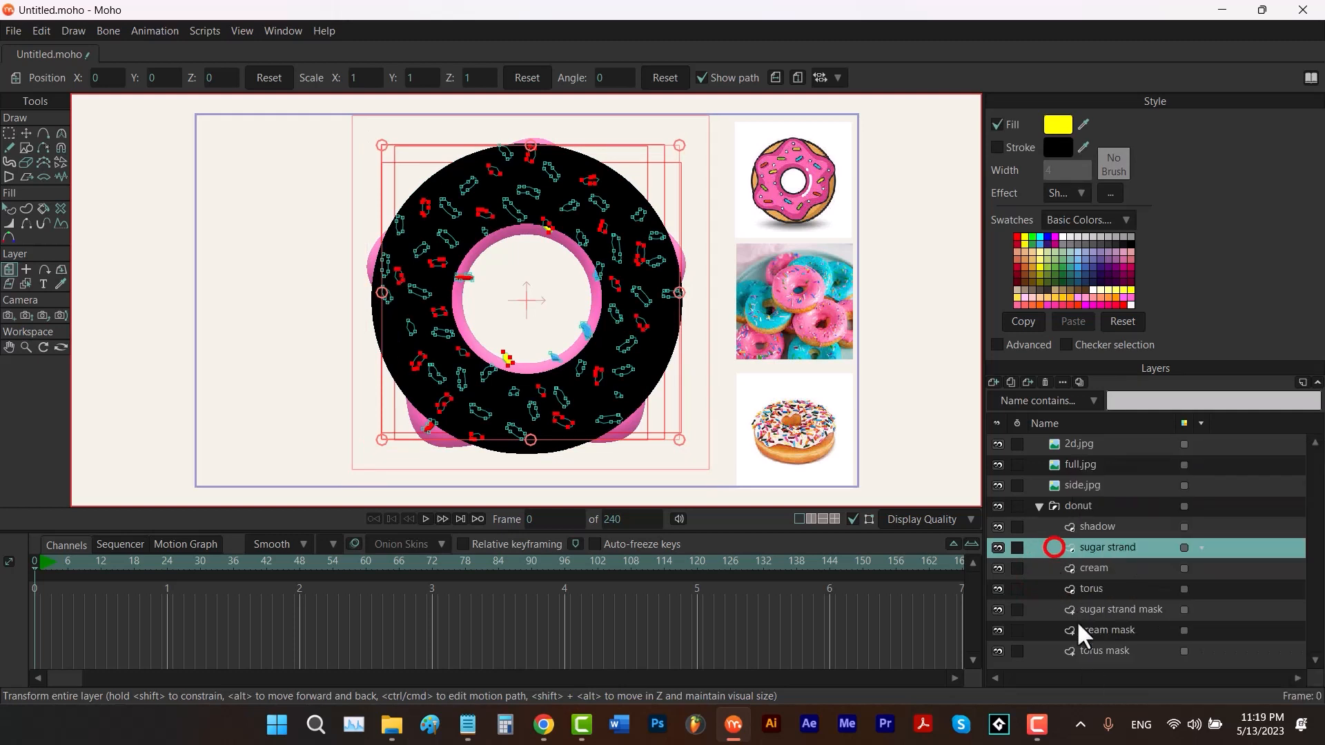
pyautogui.click(1104, 610)
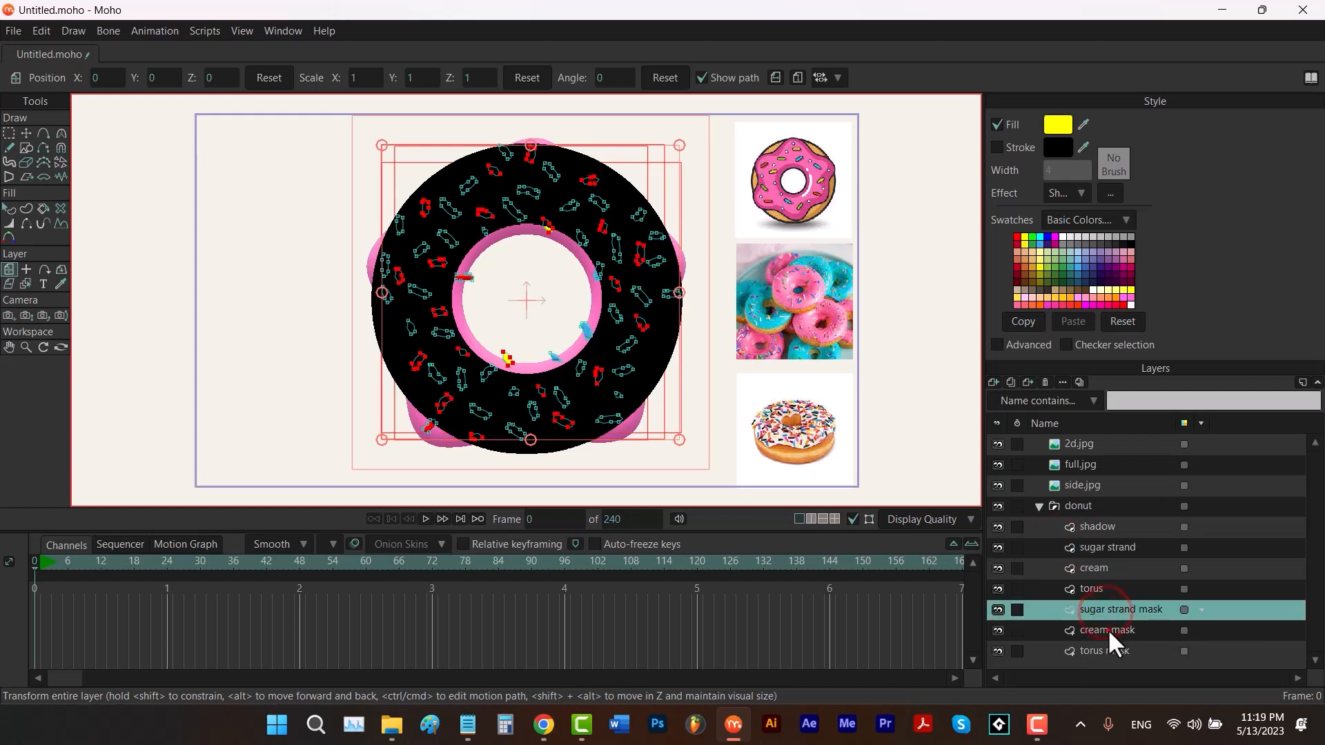
pyautogui.click(1107, 629)
pyautogui.click(1108, 650)
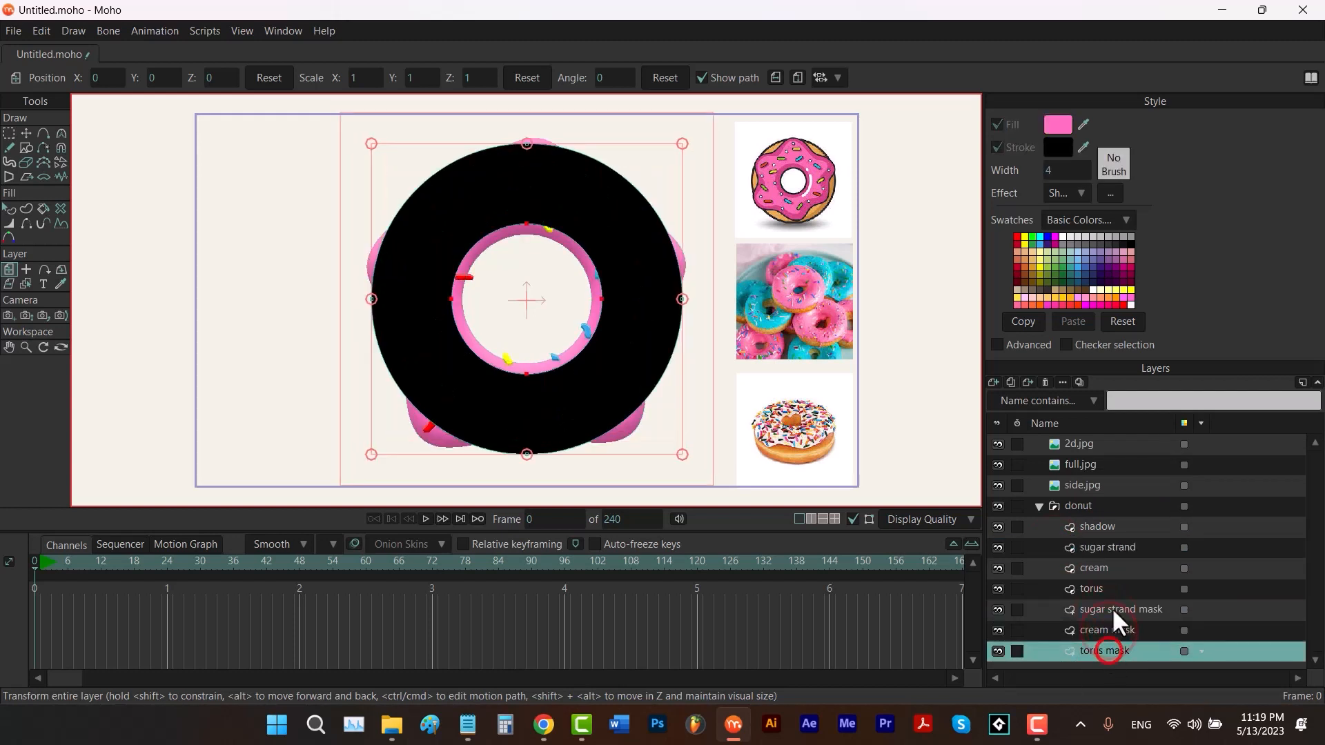
pyautogui.rightClick(1097, 528)
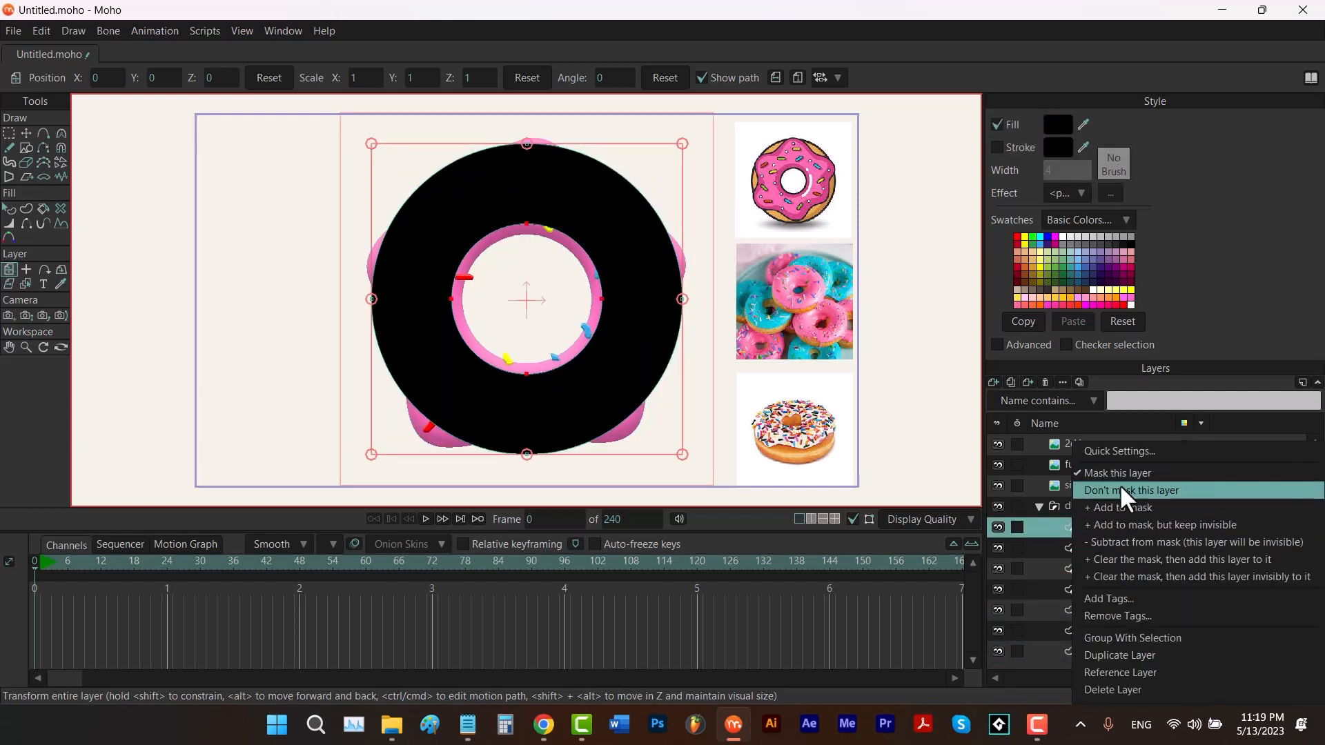
pyautogui.click(1037, 528)
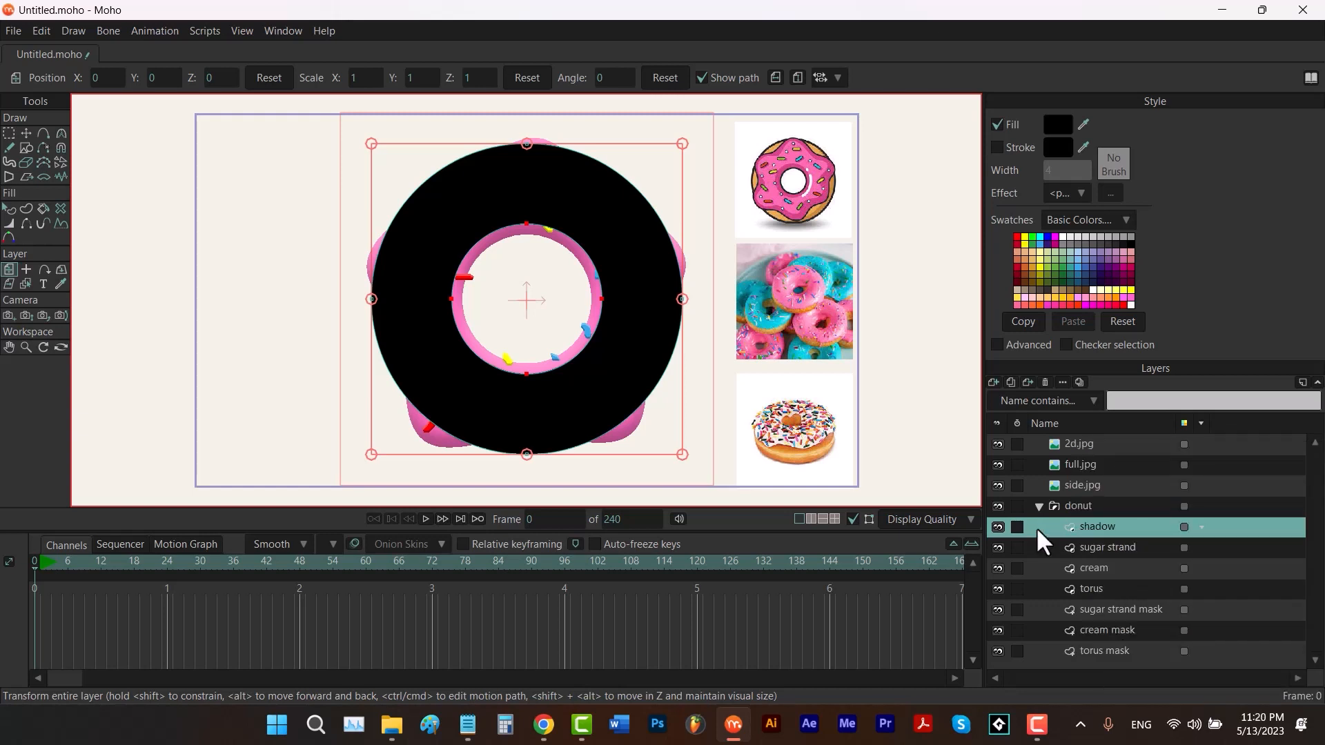
# On the shadow layer, enlarge the ring's outer circle beyond the doughnut's outline and shrink its inner circle to inside the cream's hole.
pyautogui.press('t')
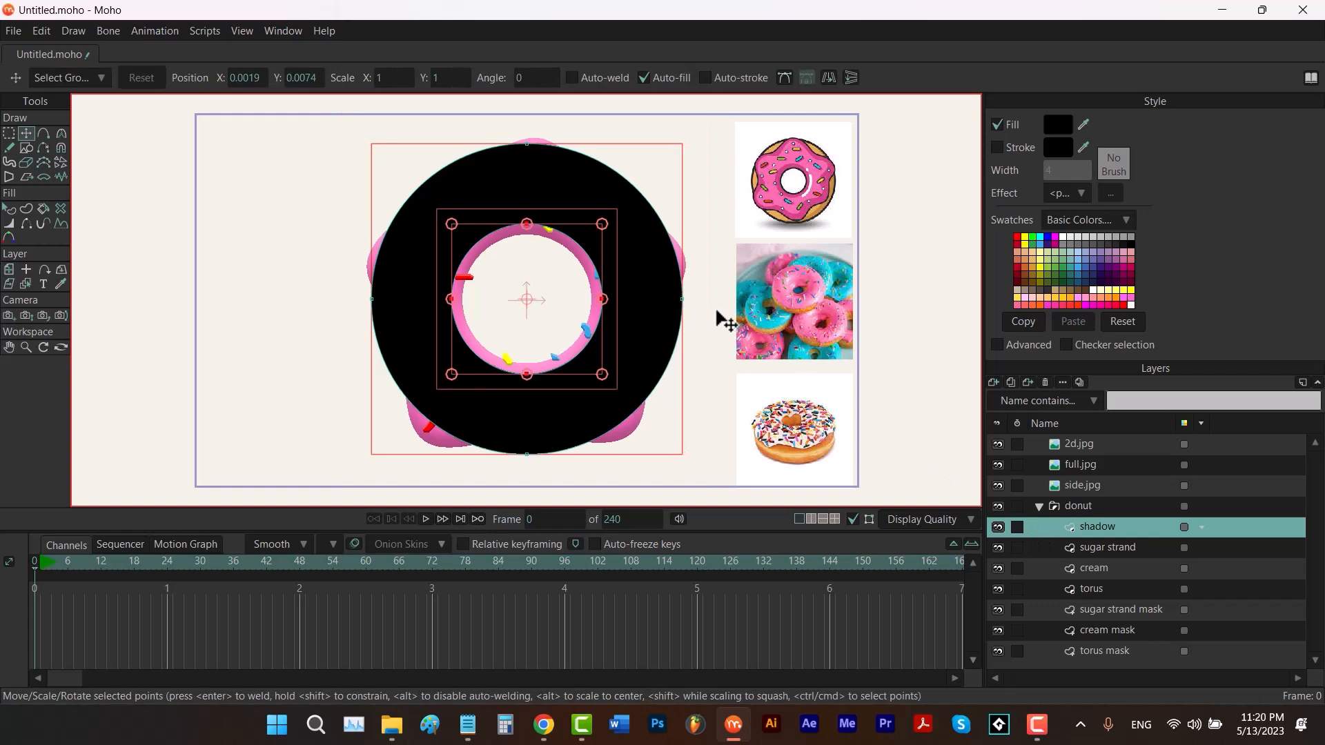
pyautogui.moveTo(713, 281); pyautogui.dragTo(667, 317)
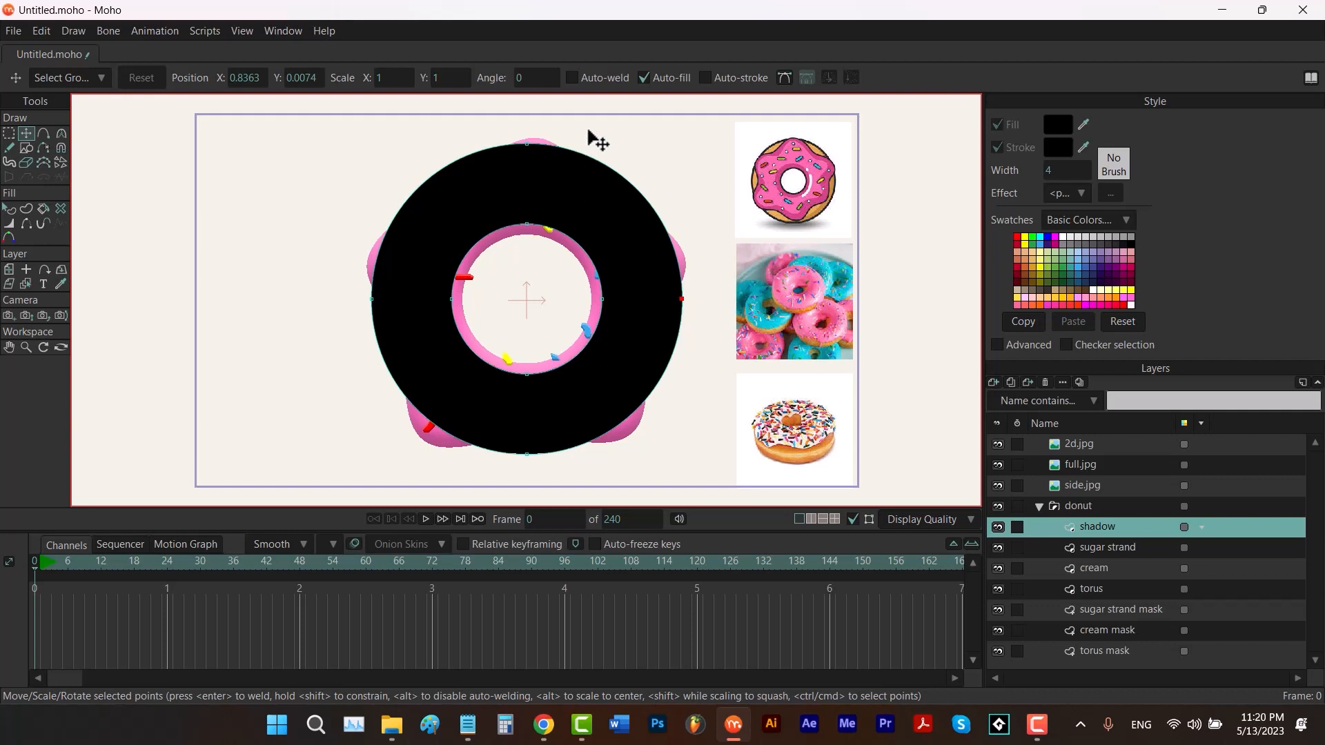
pyautogui.moveTo(594, 136); pyautogui.dragTo(503, 178)
pyautogui.moveTo(408, 249); pyautogui.dragTo(346, 345)
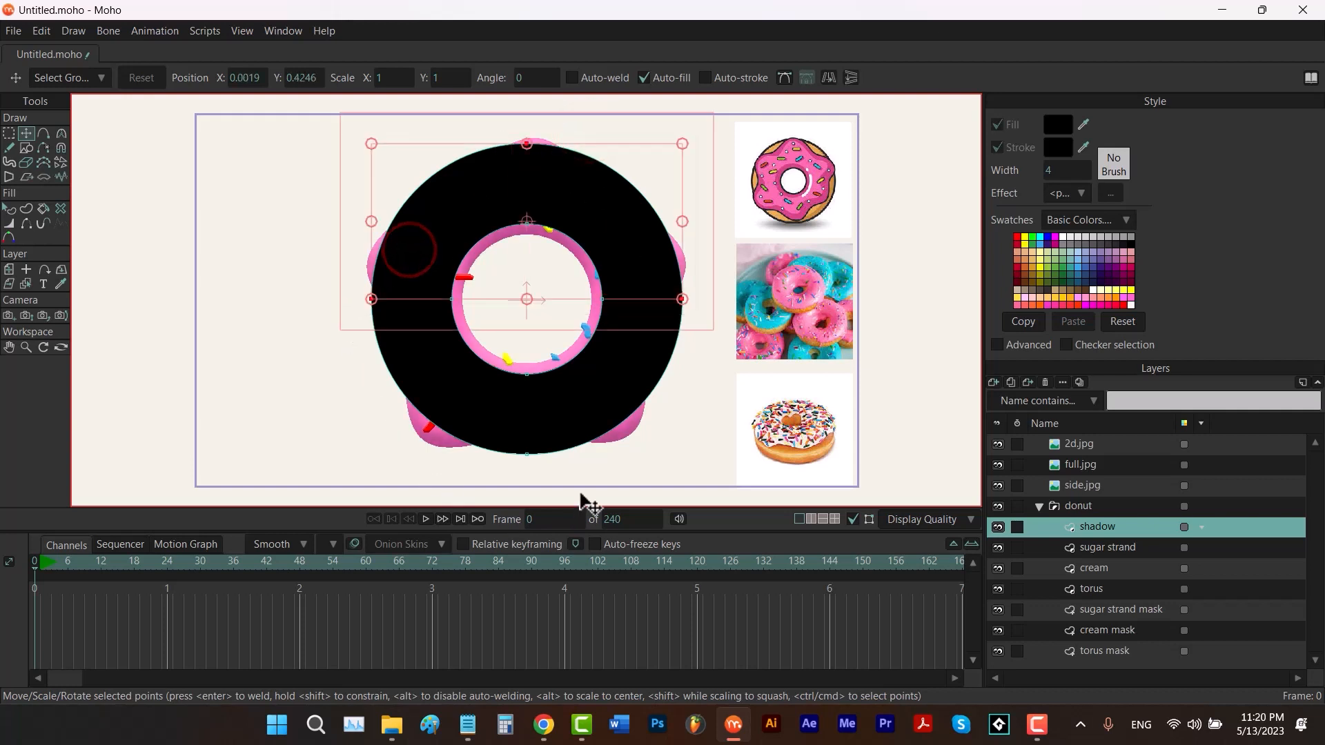
pyautogui.moveTo(571, 476); pyautogui.dragTo(468, 442)
pyautogui.moveTo(683, 454); pyautogui.dragTo(705, 473)
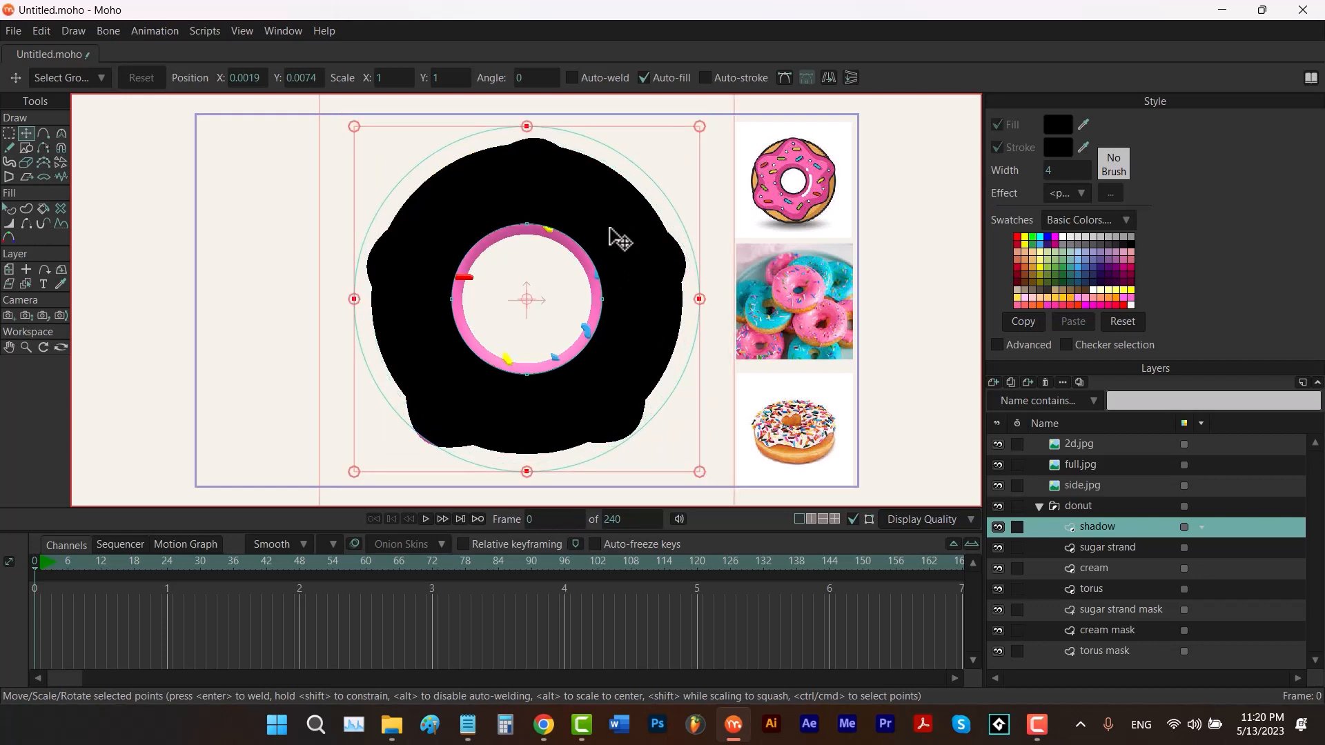
pyautogui.moveTo(628, 205); pyautogui.dragTo(433, 383)
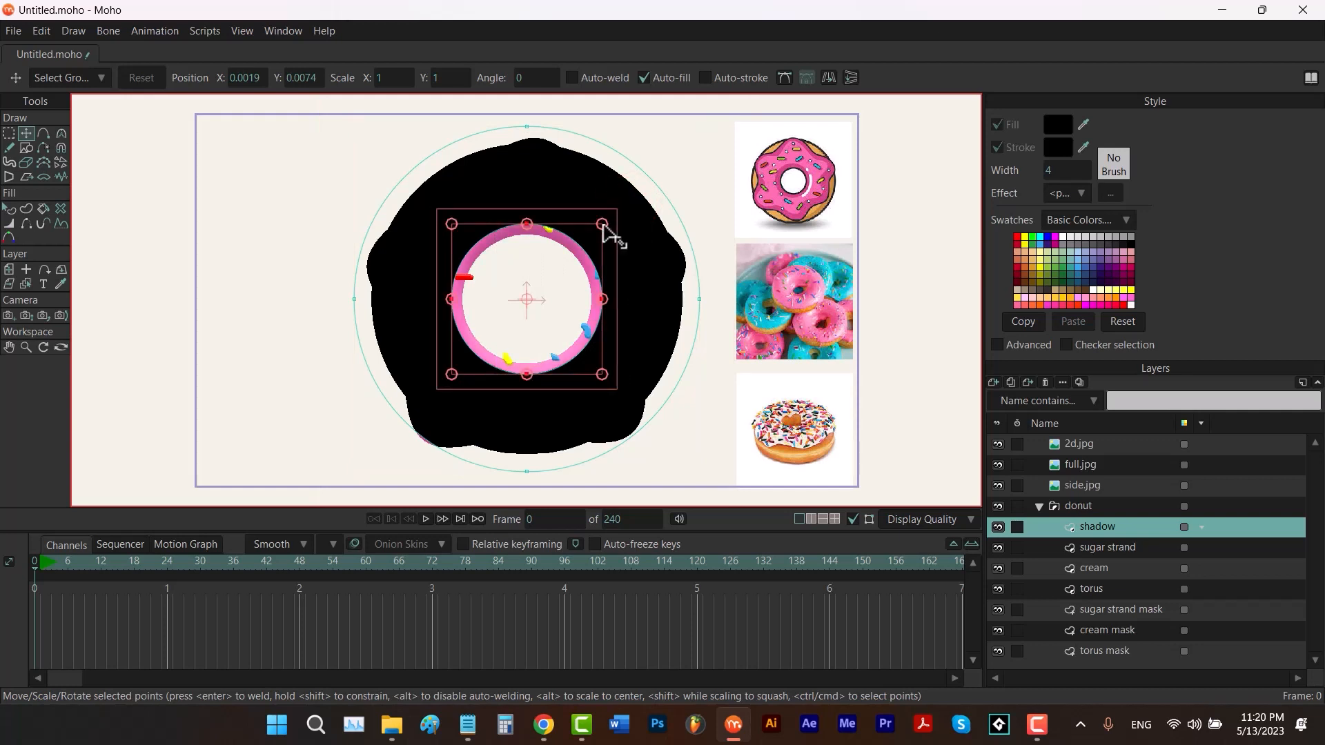
pyautogui.moveTo(602, 225); pyautogui.dragTo(592, 252)
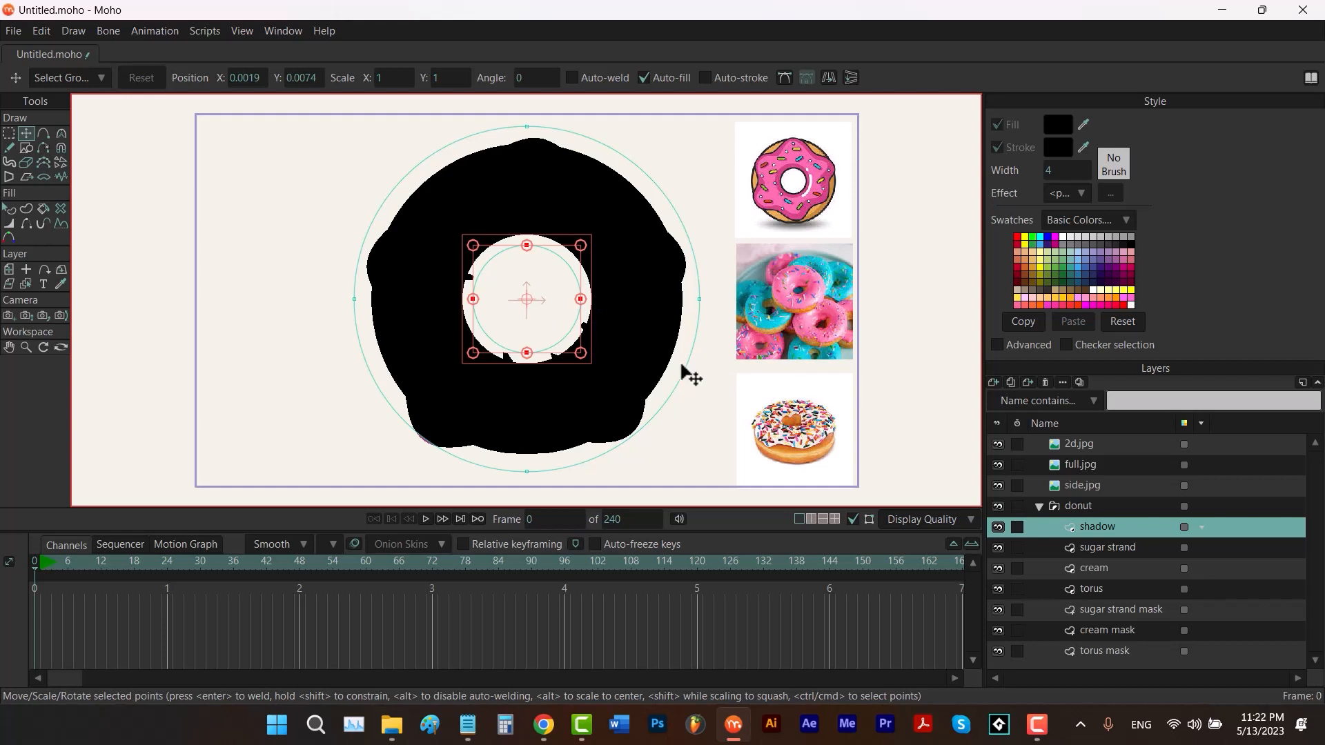
# Apply a Gradient effect to the shadow layer's ring shape and set the gradient's first colour stop to black (000000).
pyautogui.press('q')
pyautogui.click(644, 341)
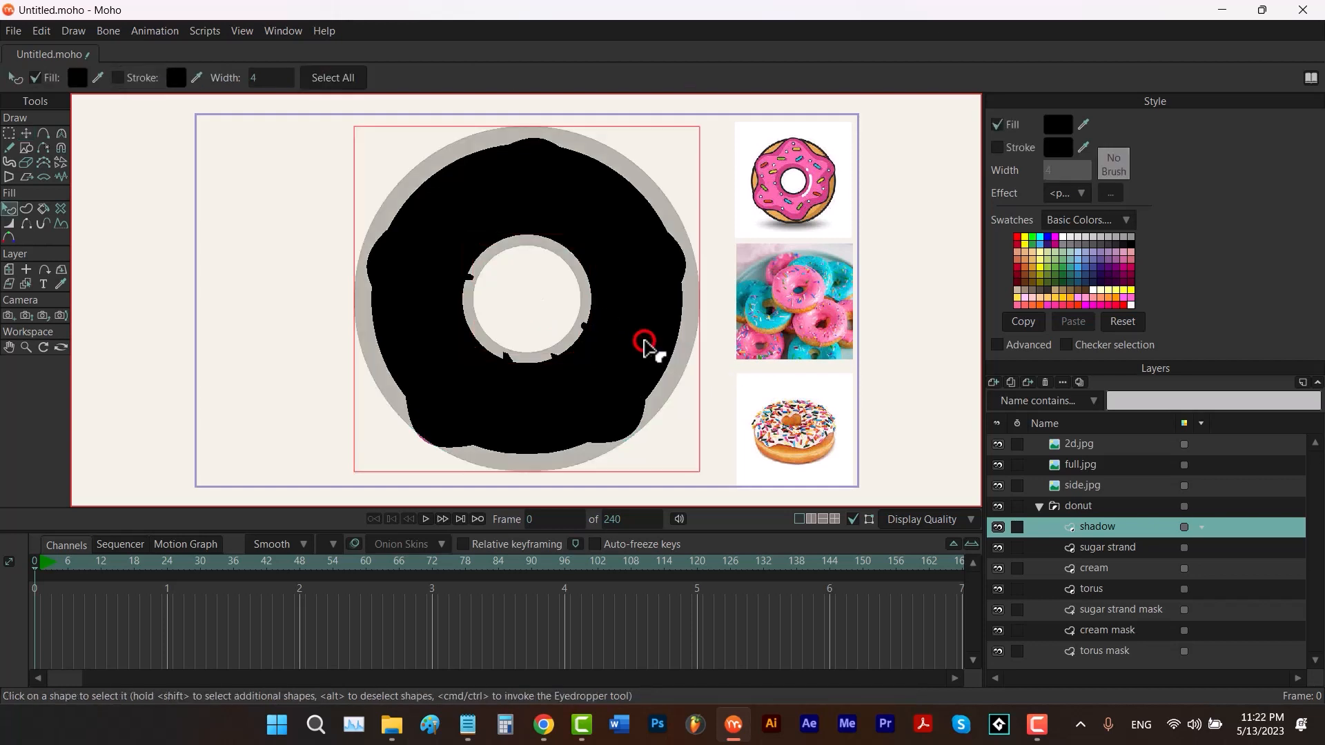
pyautogui.click(1068, 193)
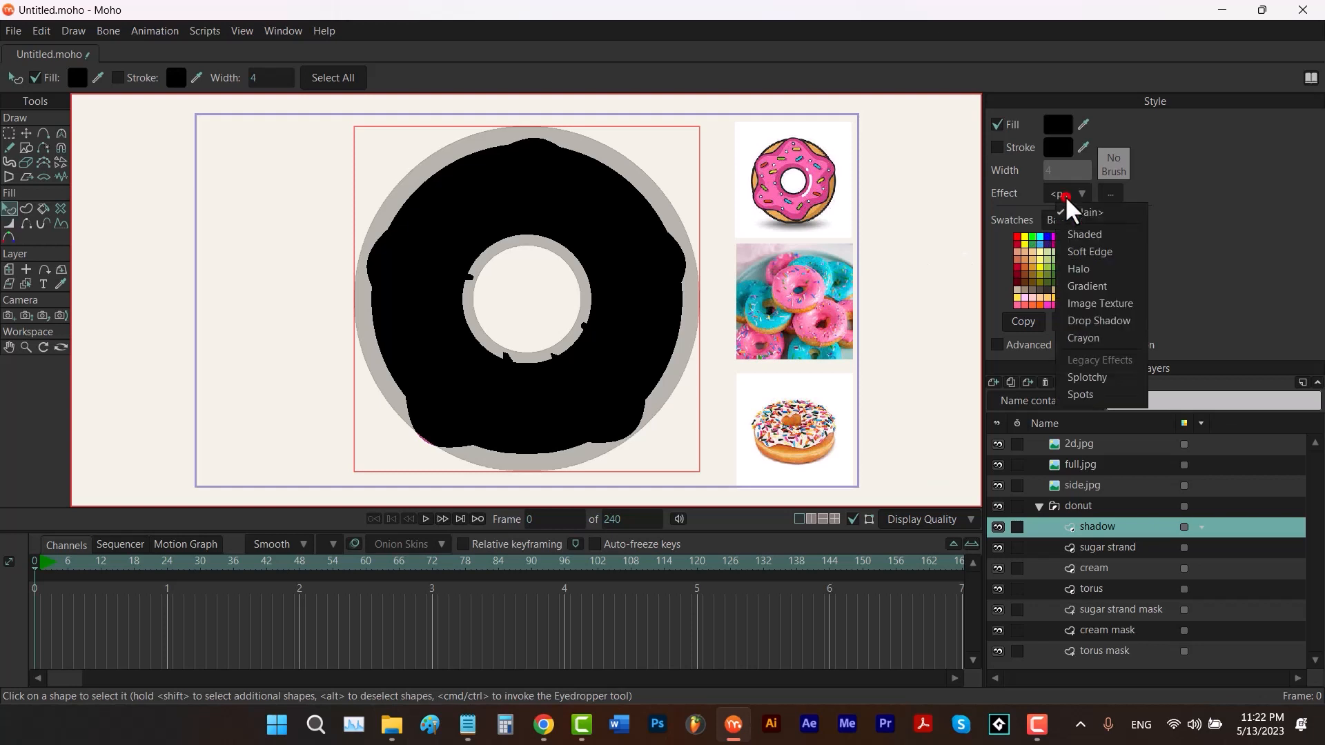
pyautogui.click(1085, 296)
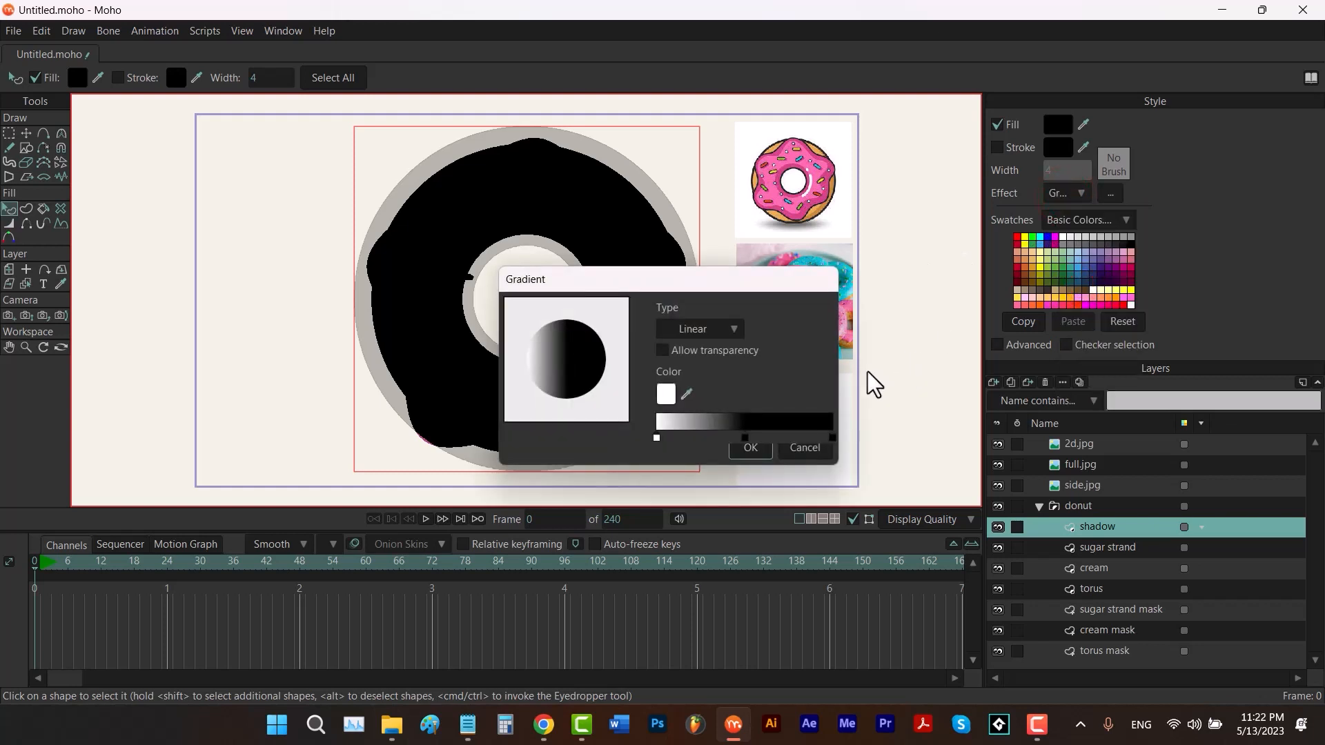
pyautogui.doubleClick(657, 440)
pyautogui.click(770, 399)
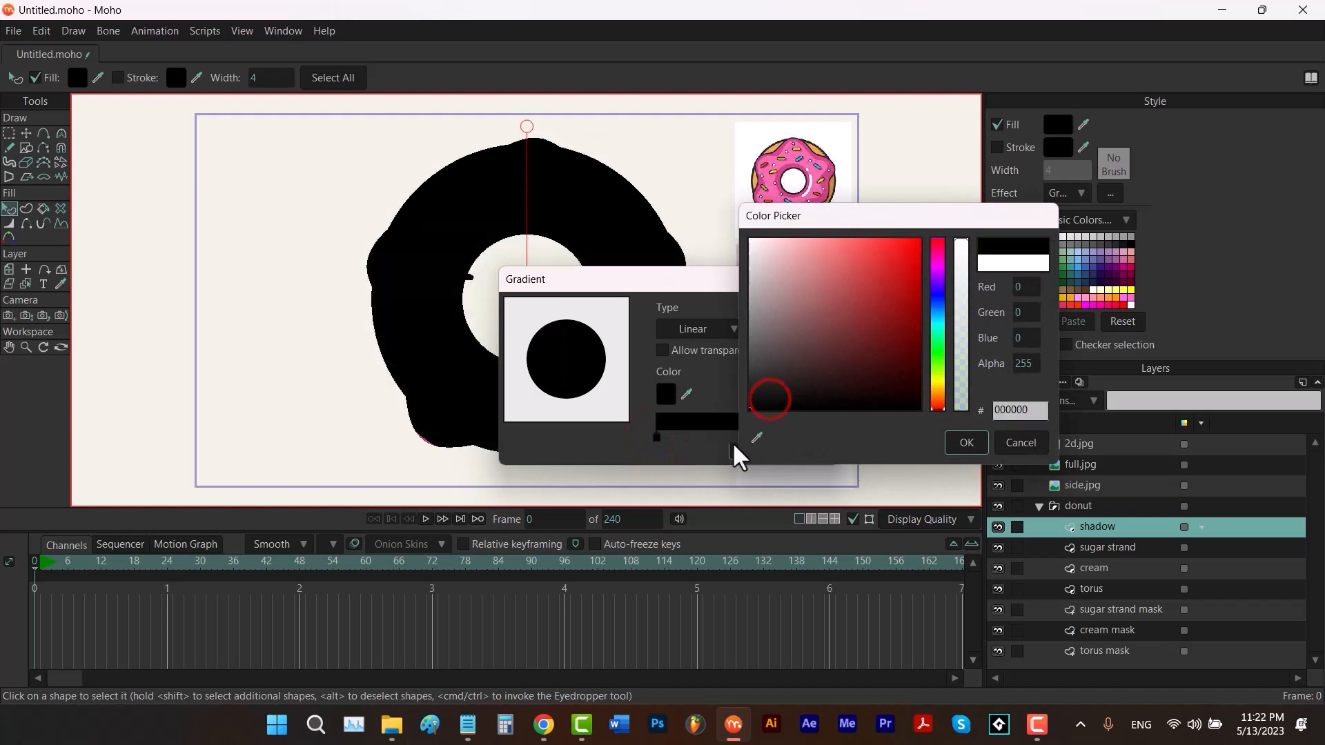
pyautogui.click(959, 446)
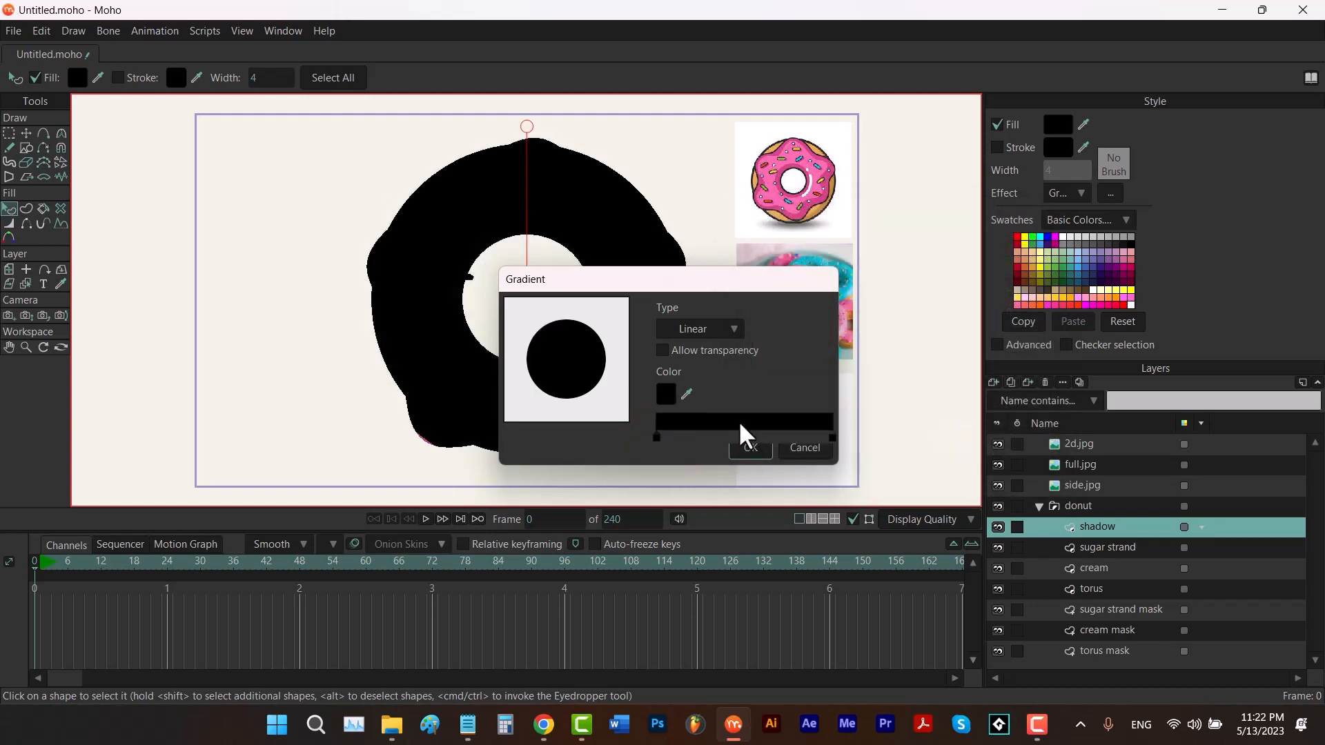
# Change the shadow gradient's type to Radial and move its settings window clear of the doughnut.
pyautogui.click(740, 422)
pyautogui.click(710, 329)
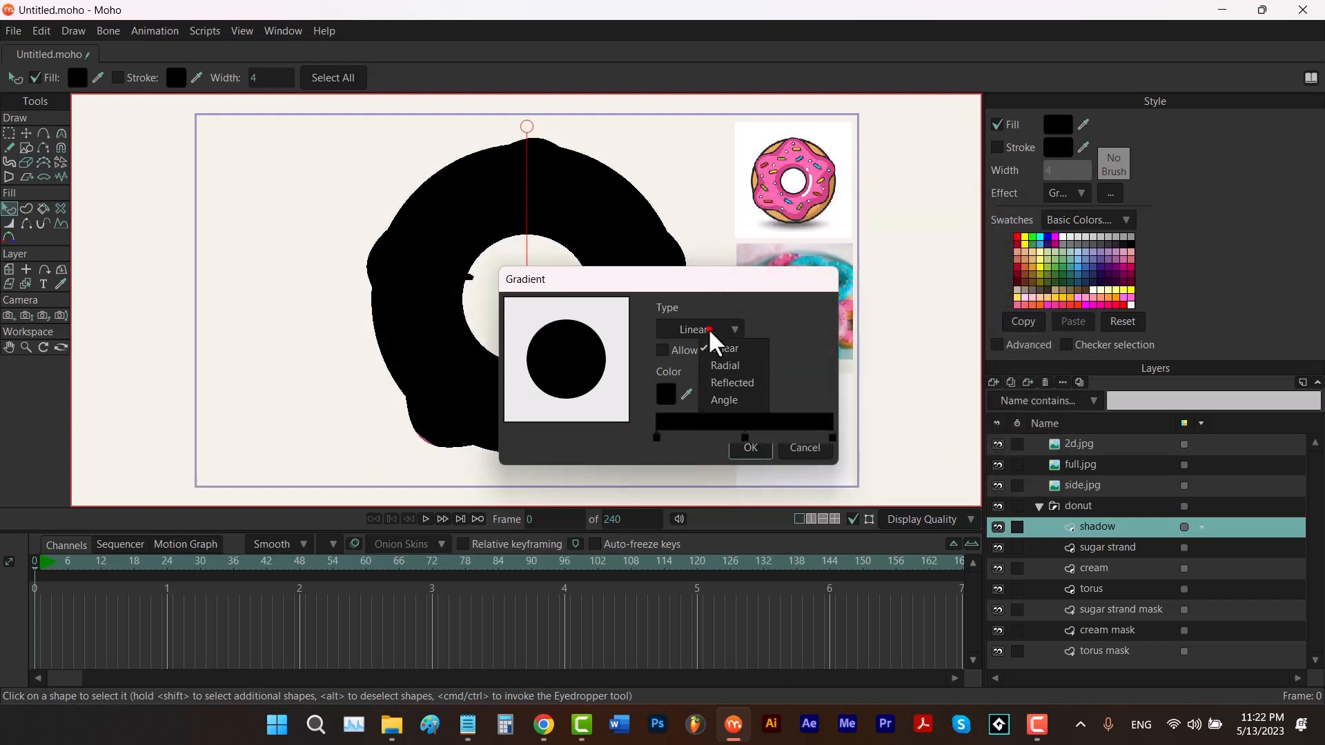
pyautogui.click(723, 367)
pyautogui.moveTo(685, 279); pyautogui.dragTo(905, 287)
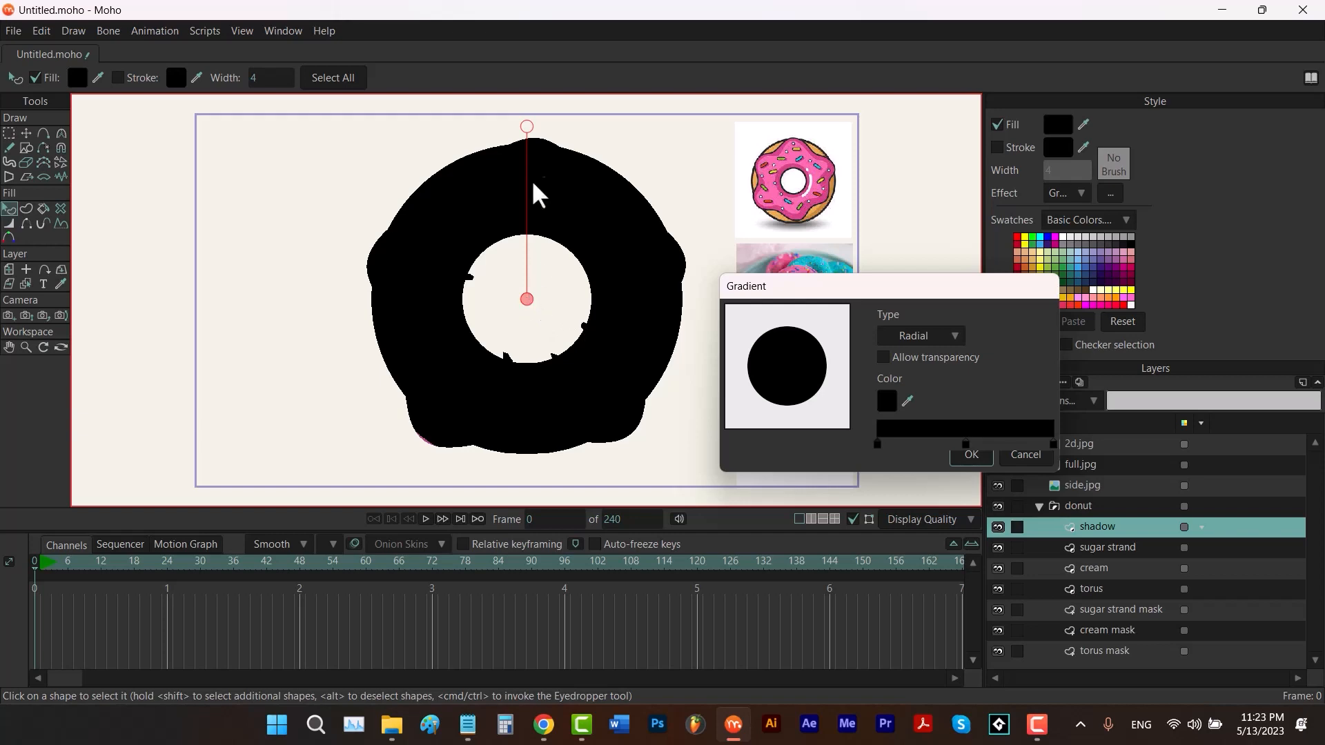
pyautogui.moveTo(911, 295); pyautogui.dragTo(1027, 279)
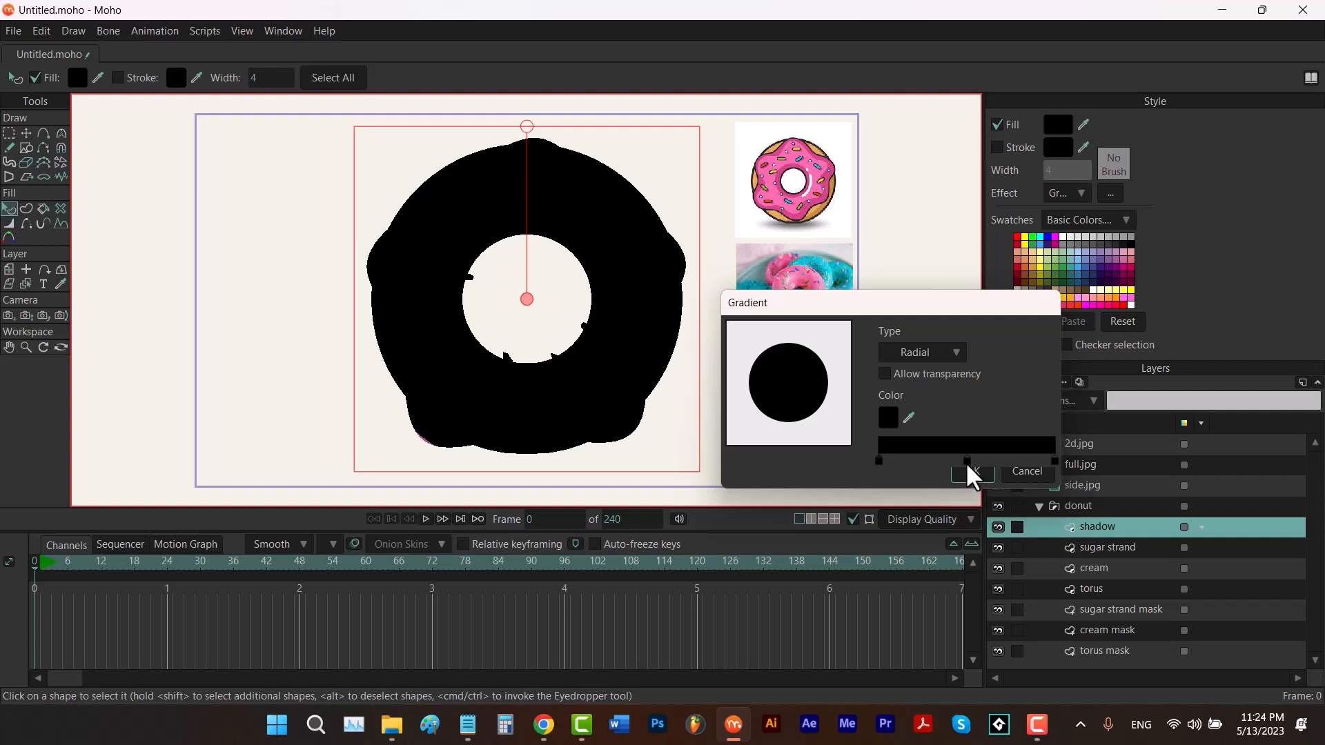
# Make the radial gradient's middle stop fully transparent and allow transparency for the gradient.
pyautogui.doubleClick(966, 461)
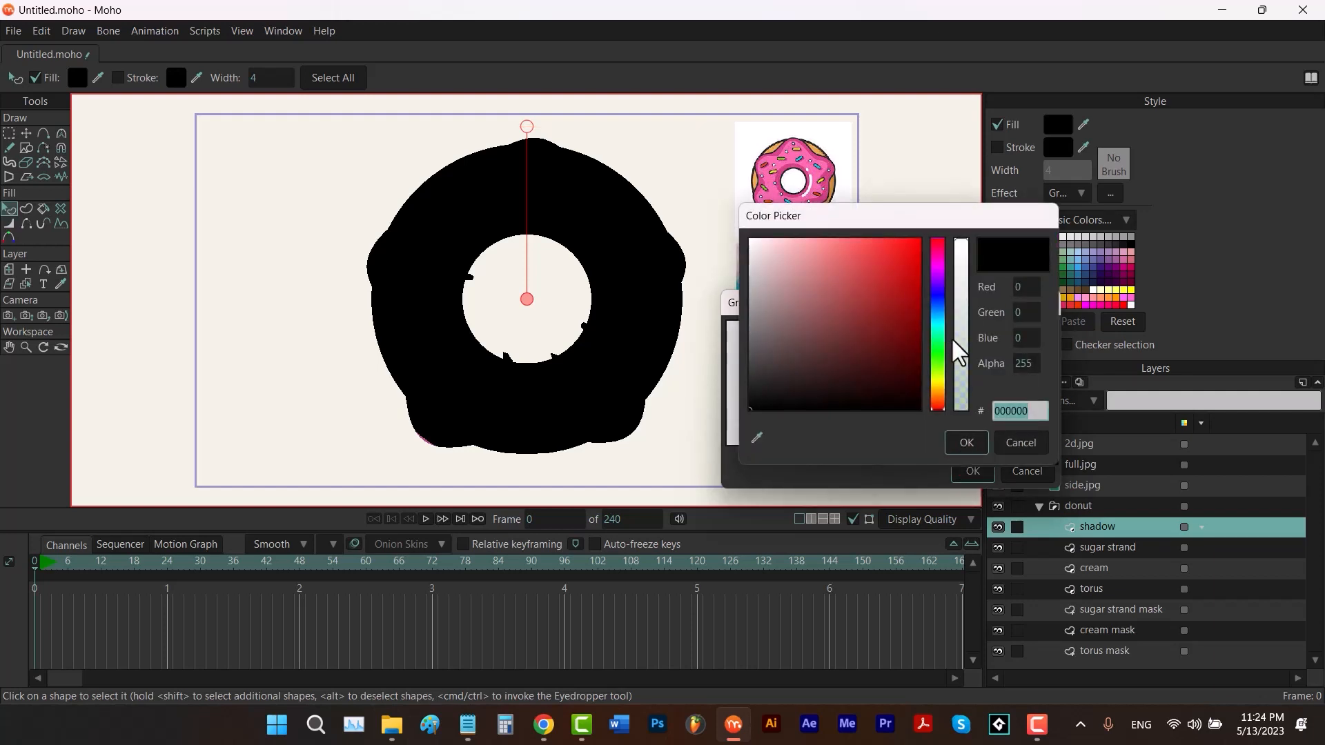
pyautogui.moveTo(963, 361); pyautogui.dragTo(962, 409)
pyautogui.click(967, 443)
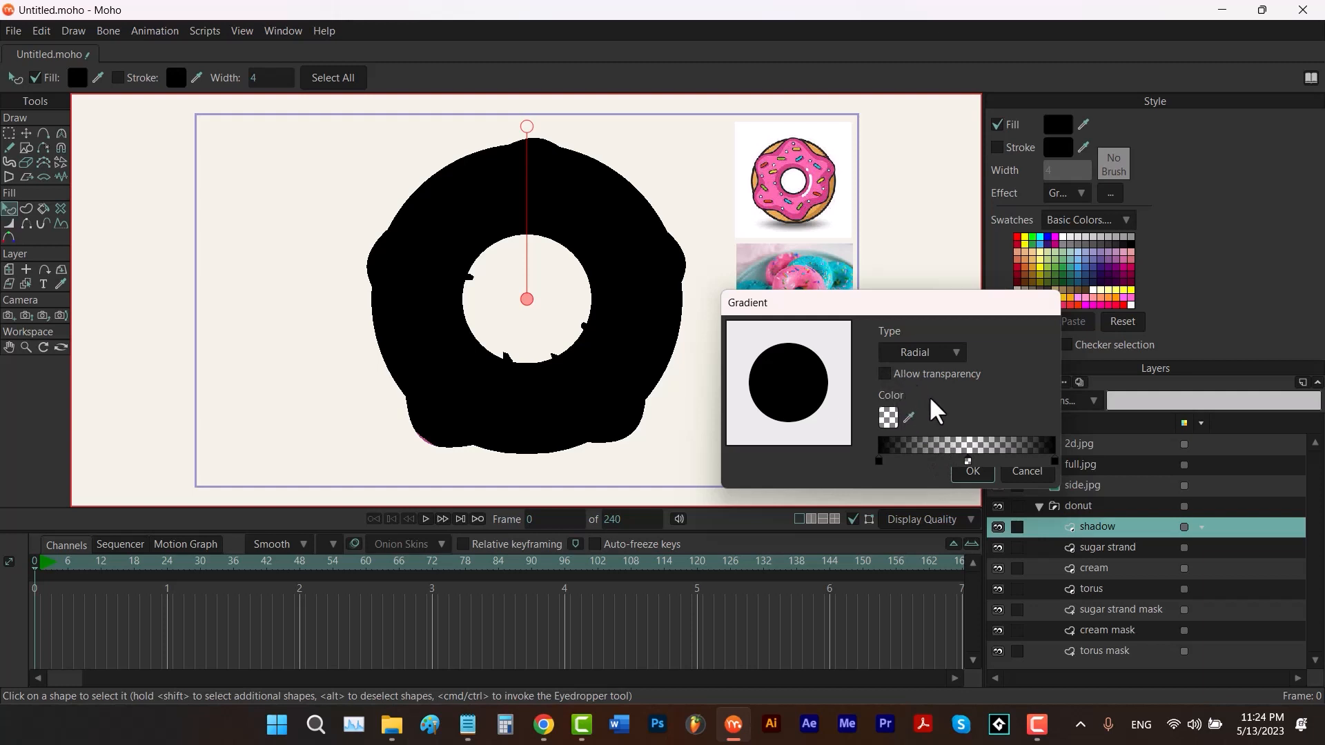
pyautogui.click(885, 374)
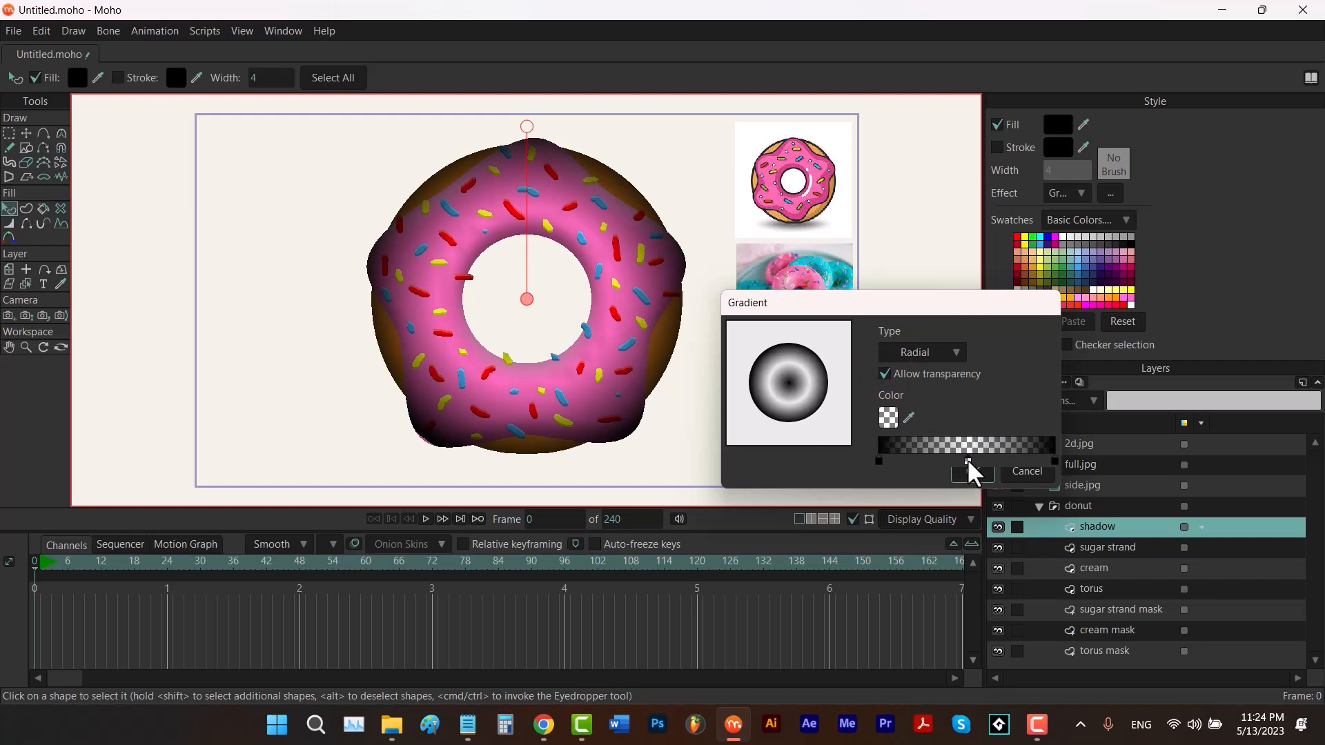
# Shift the transparent stop towards the gradient's outer end and the inner black stop slightly towards the middle, and apply the gradient.
pyautogui.moveTo(968, 463); pyautogui.dragTo(1001, 464)
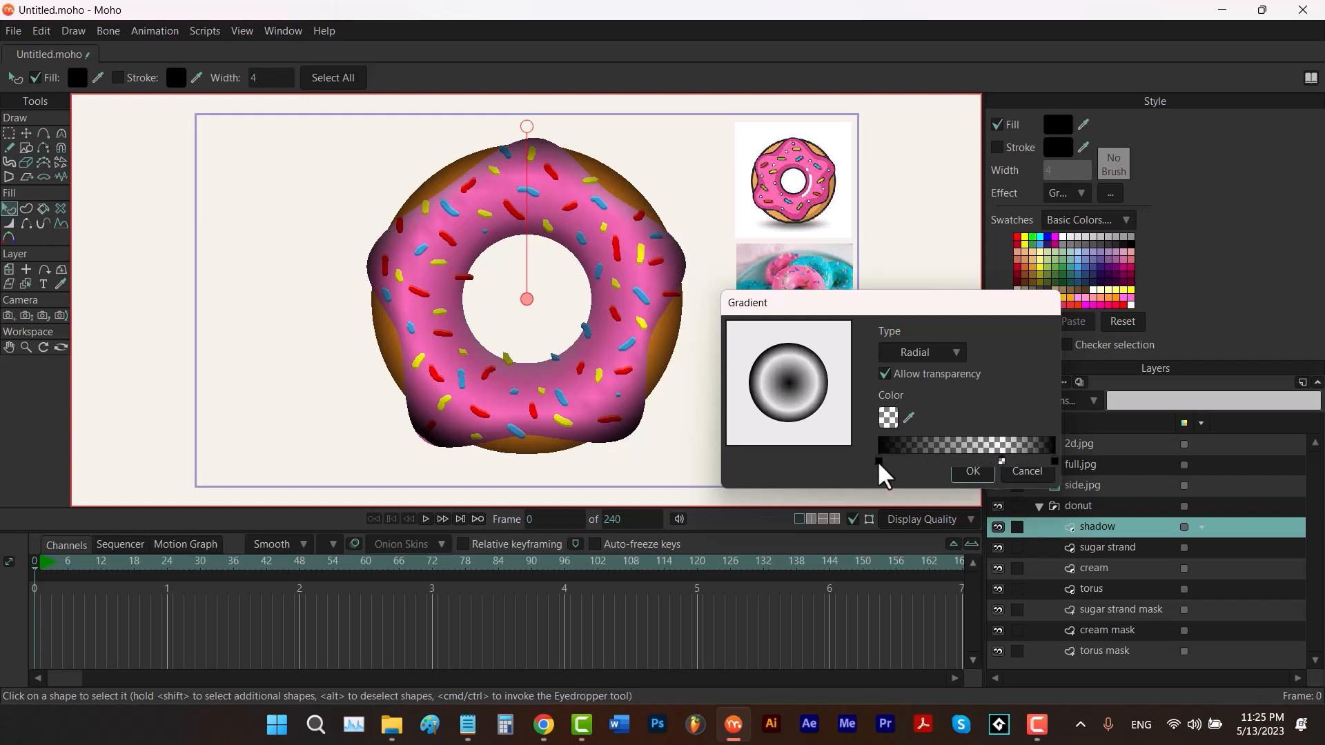
pyautogui.moveTo(879, 461); pyautogui.dragTo(904, 462)
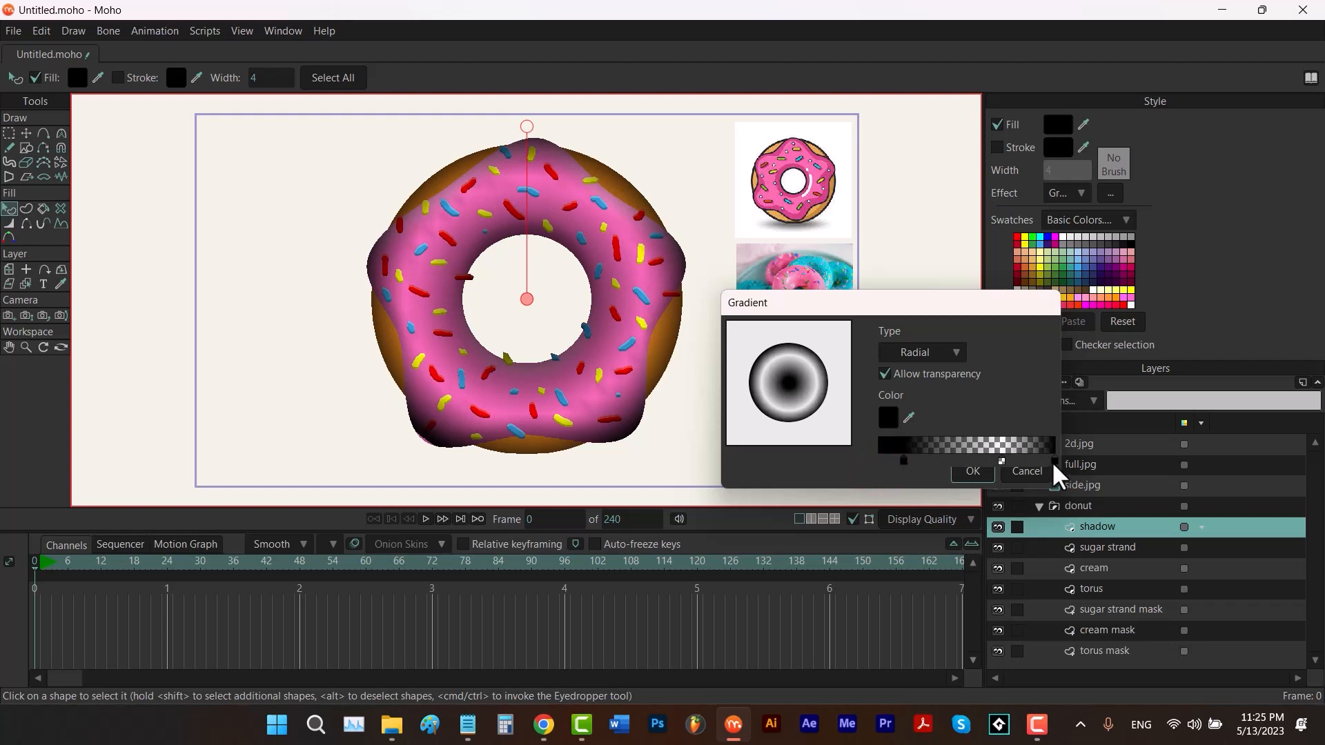
pyautogui.moveTo(1053, 463)
pyautogui.mouseDown()
pyautogui.moveTo(1041, 464)
pyautogui.moveTo(1060, 465)
pyautogui.mouseUp()
pyautogui.click(1002, 462)
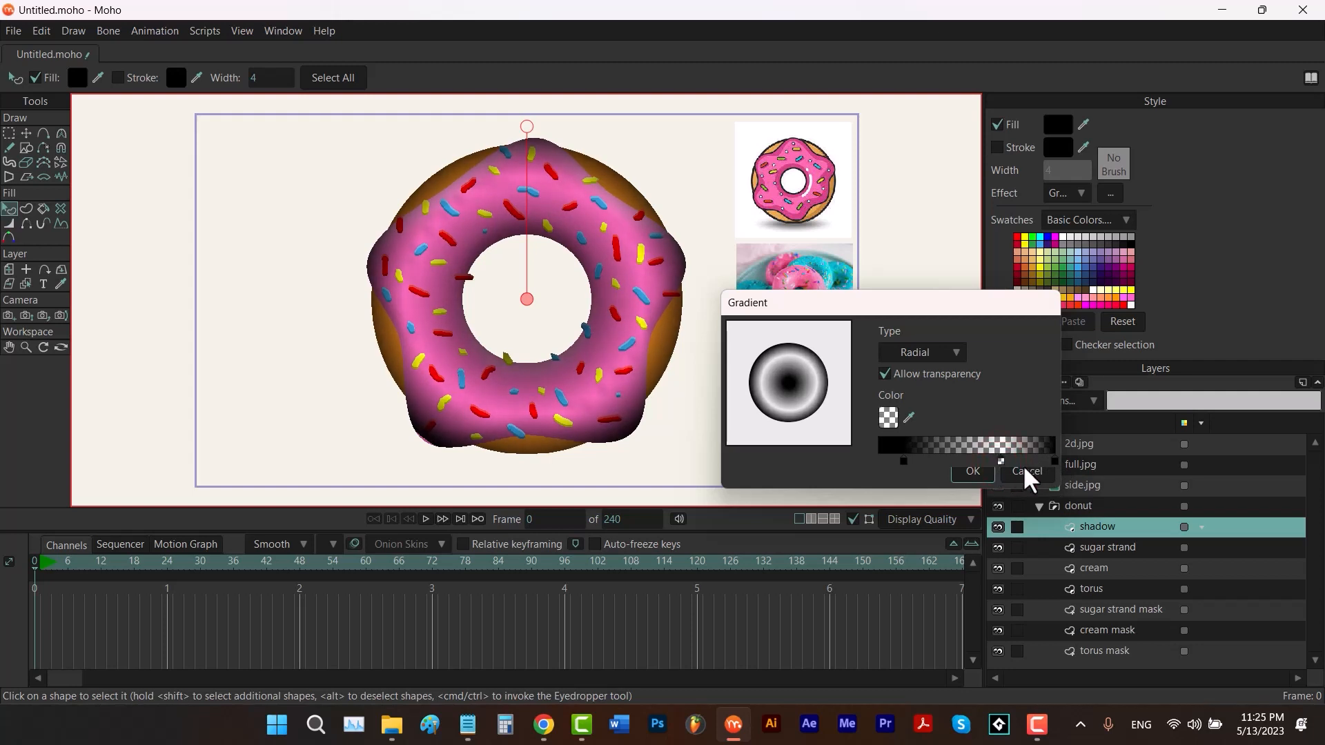
pyautogui.click(985, 475)
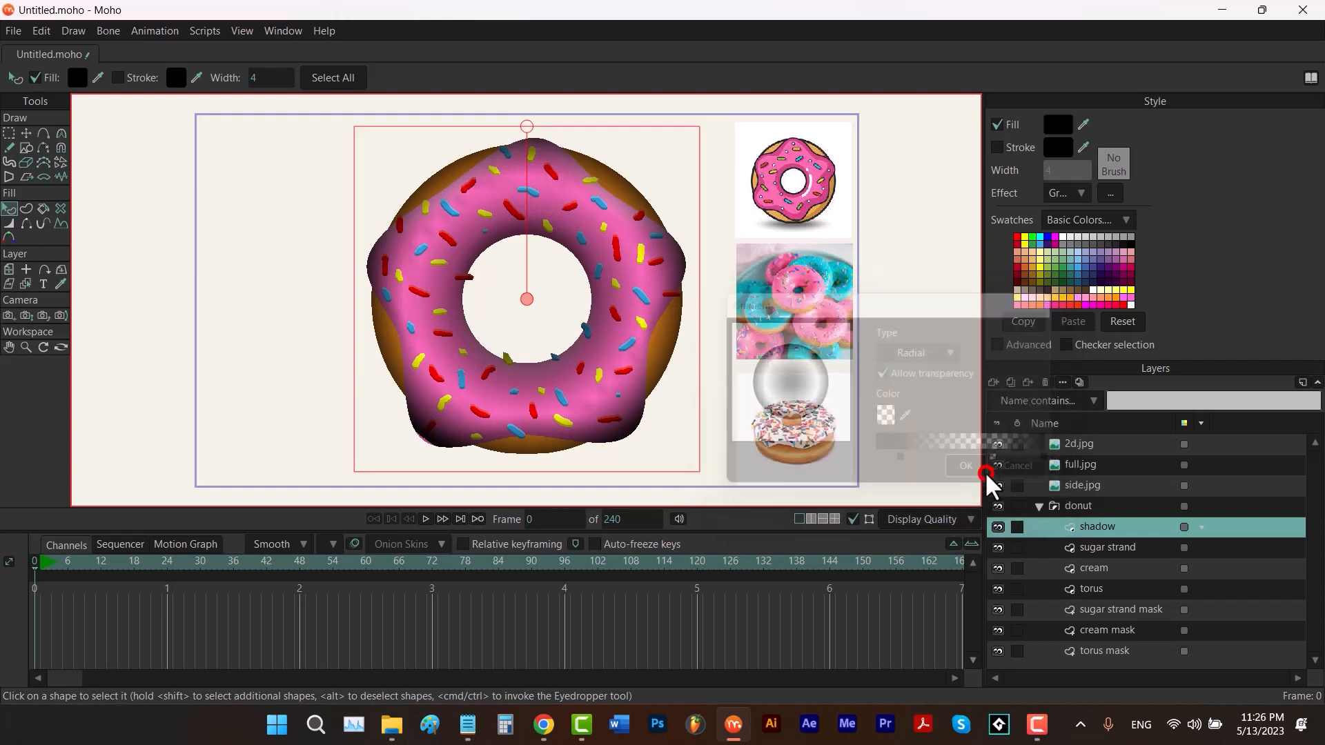
# Reopen the shadow gradient and lower the inner black stop's alpha to 185.
pyautogui.click(1110, 194)
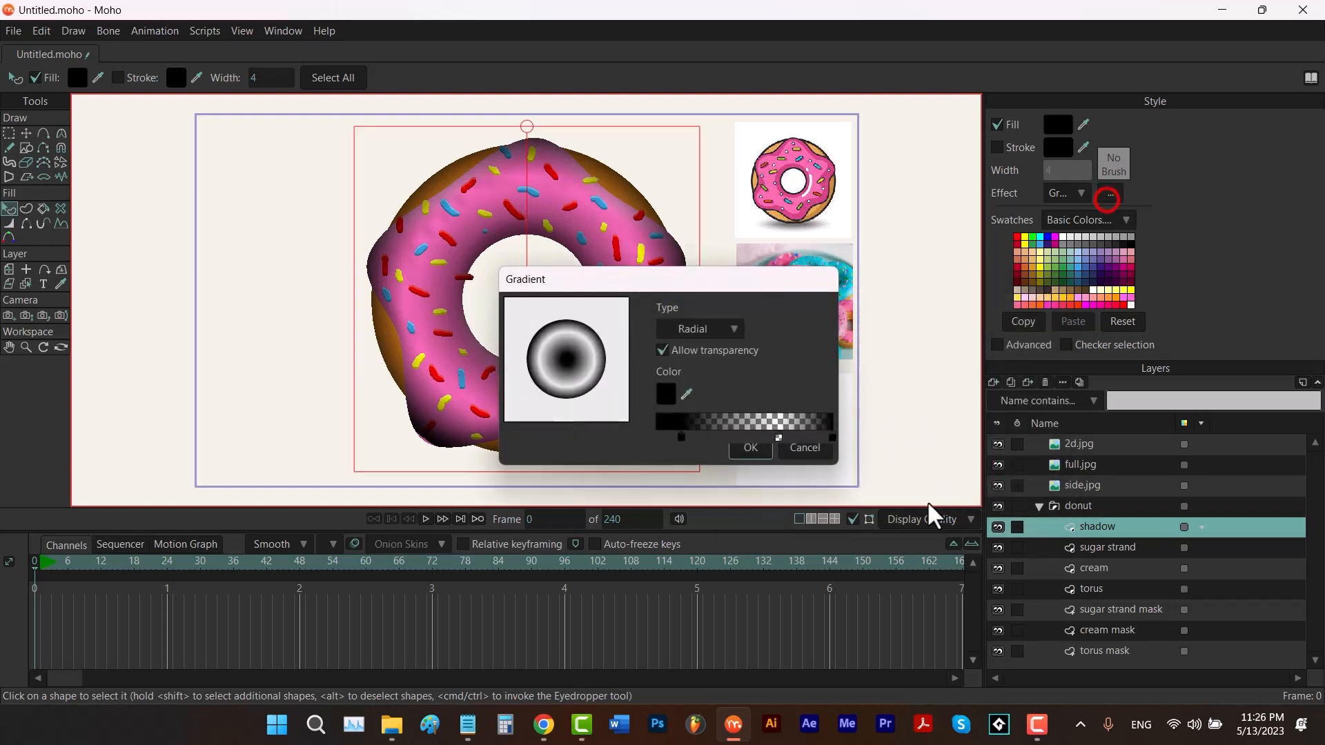
pyautogui.doubleClick(681, 438)
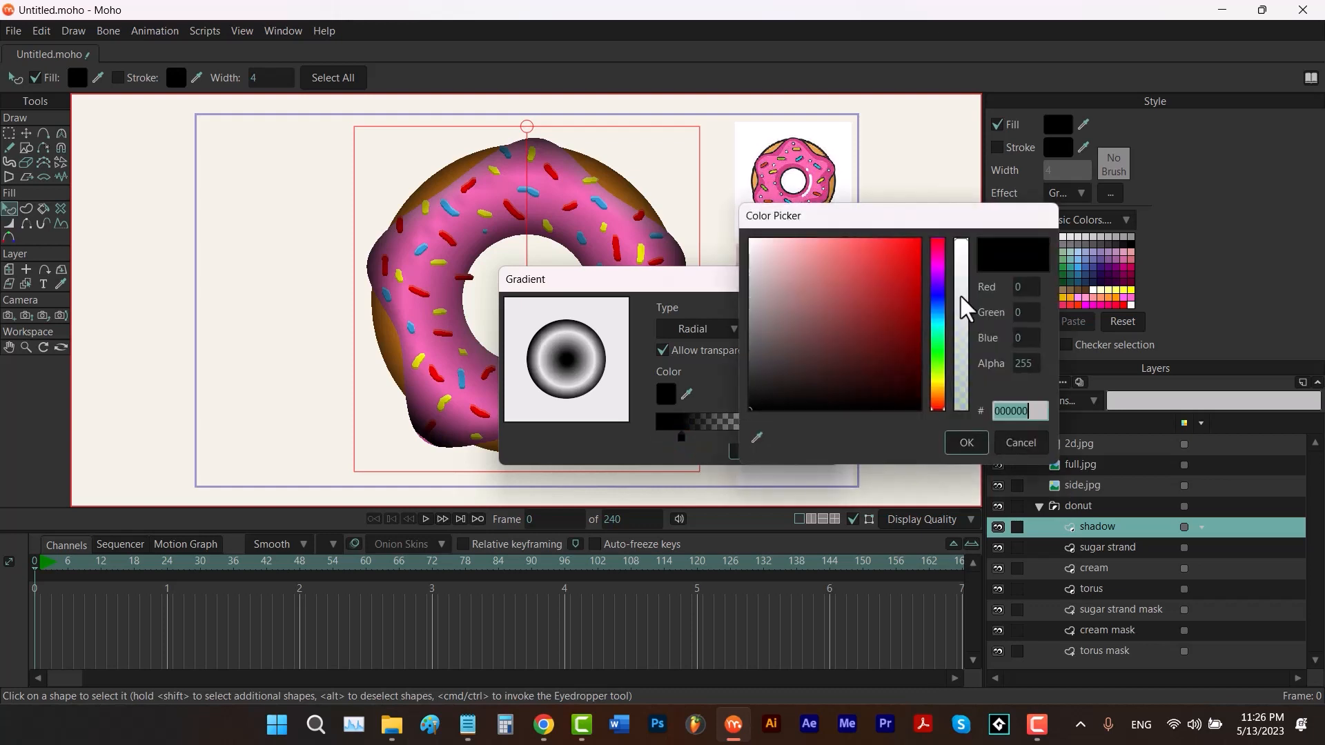
pyautogui.moveTo(964, 309); pyautogui.dragTo(961, 285)
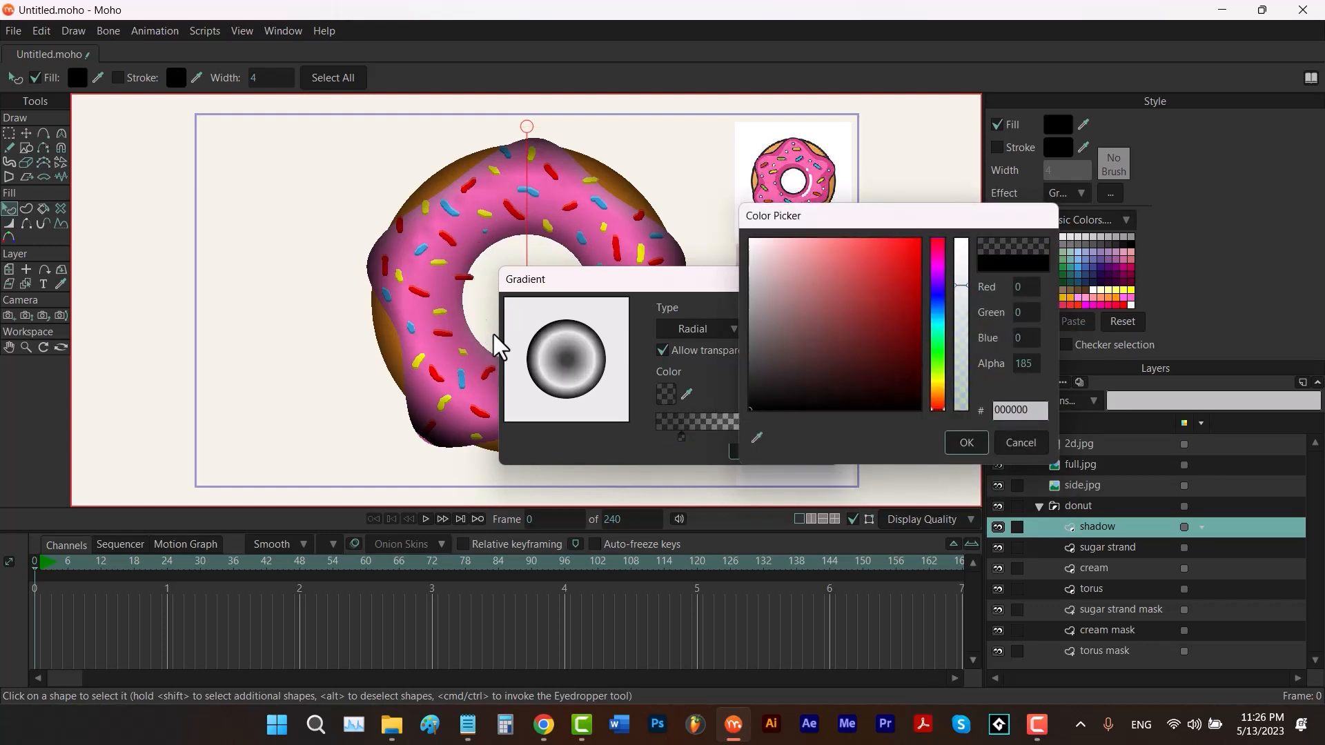
pyautogui.click(973, 444)
# Lower the outer black stop's alpha to about 193 and apply the shadow gradient.
pyautogui.click(833, 439)
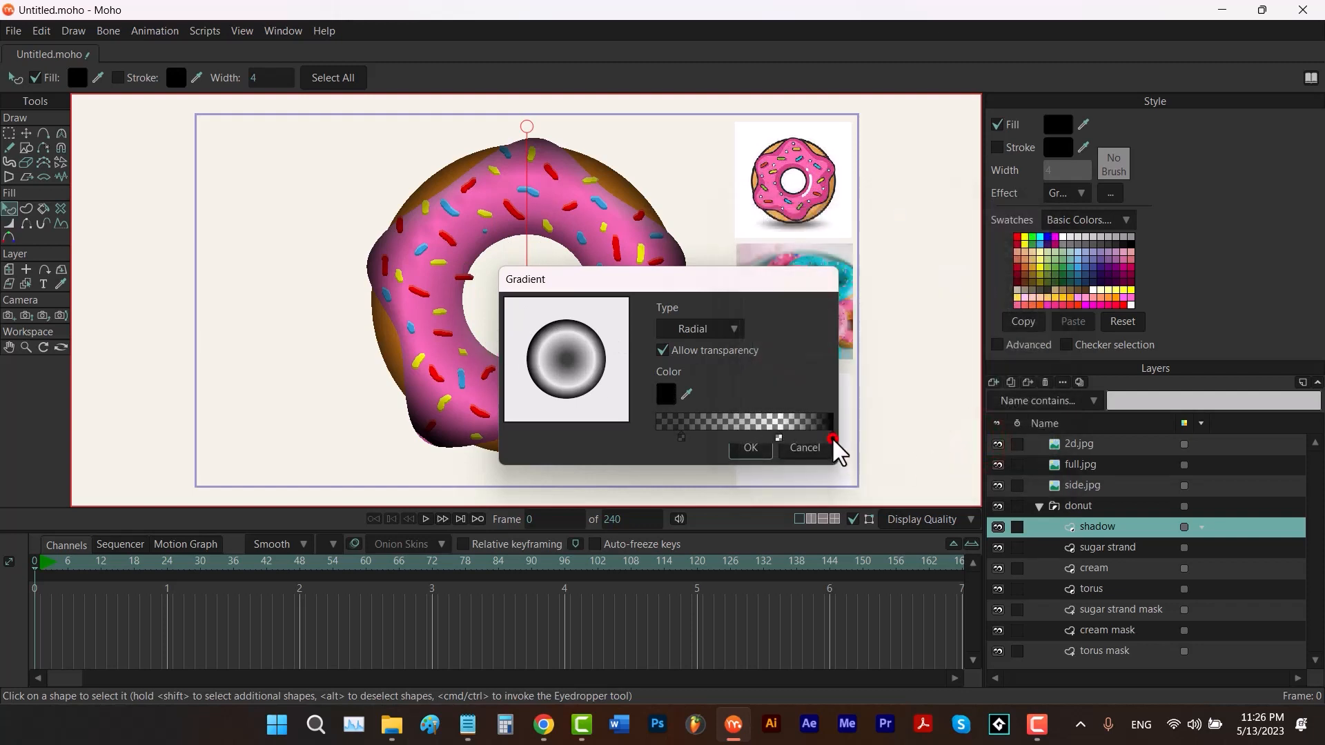
pyautogui.click(666, 394)
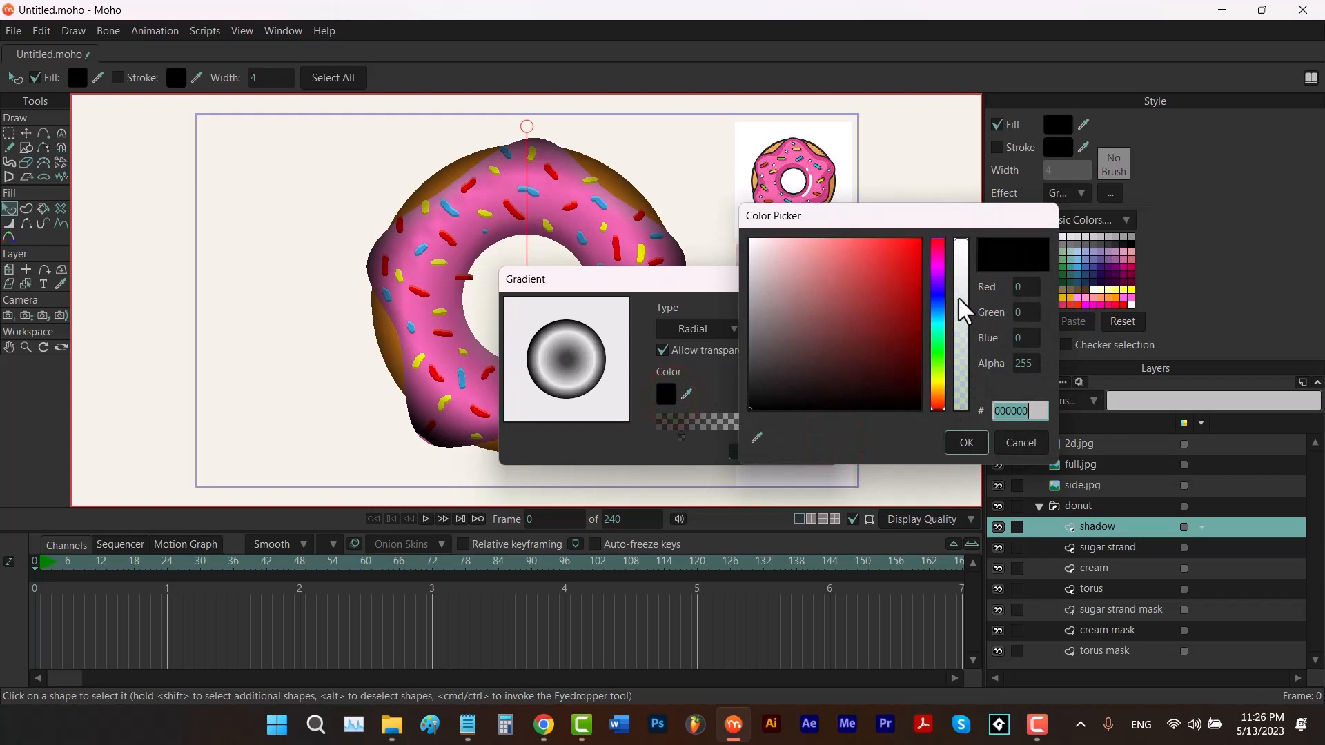
pyautogui.moveTo(964, 298); pyautogui.dragTo(964, 293)
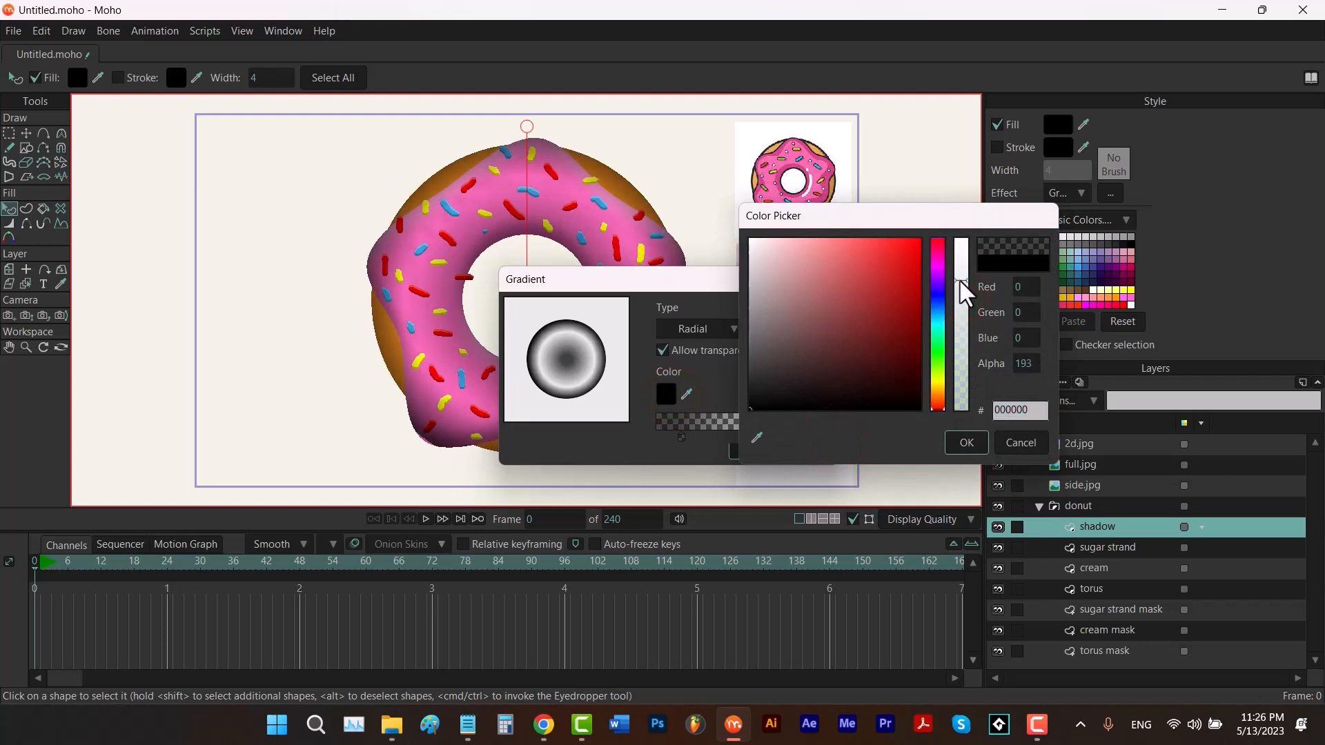
pyautogui.click(968, 444)
pyautogui.click(767, 453)
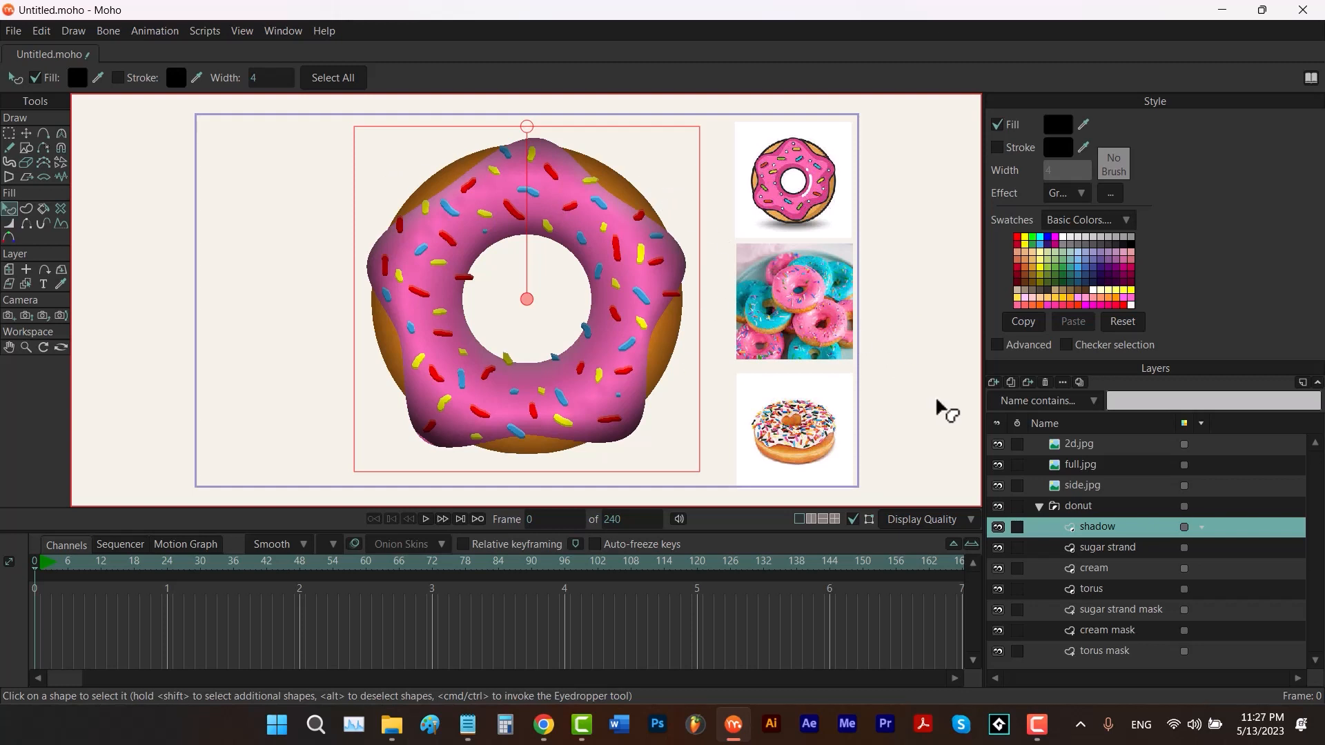
# Import the reference image "eaten color.jpg", place its layer above the donut group, and position the picture beside the doughnut's upper left.
pyautogui.click(994, 381)
pyautogui.click(1014, 414)
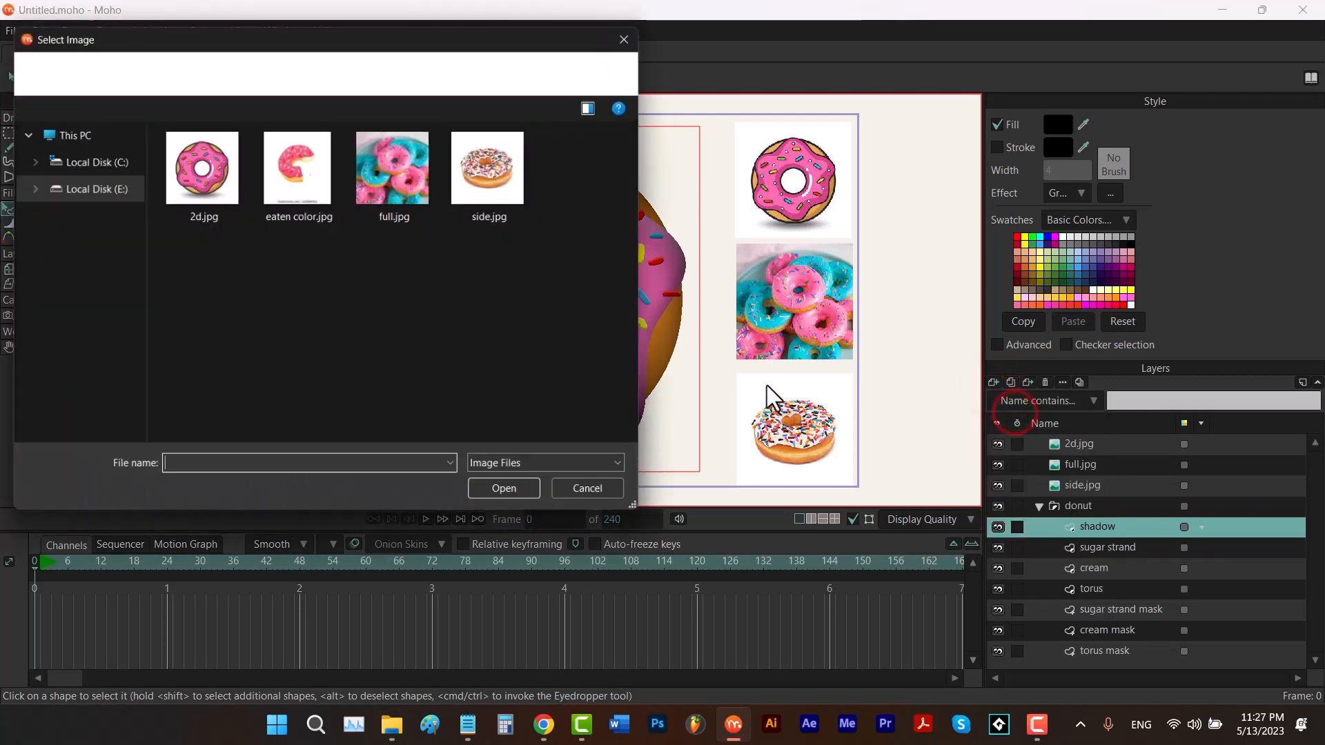
pyautogui.click(330, 183)
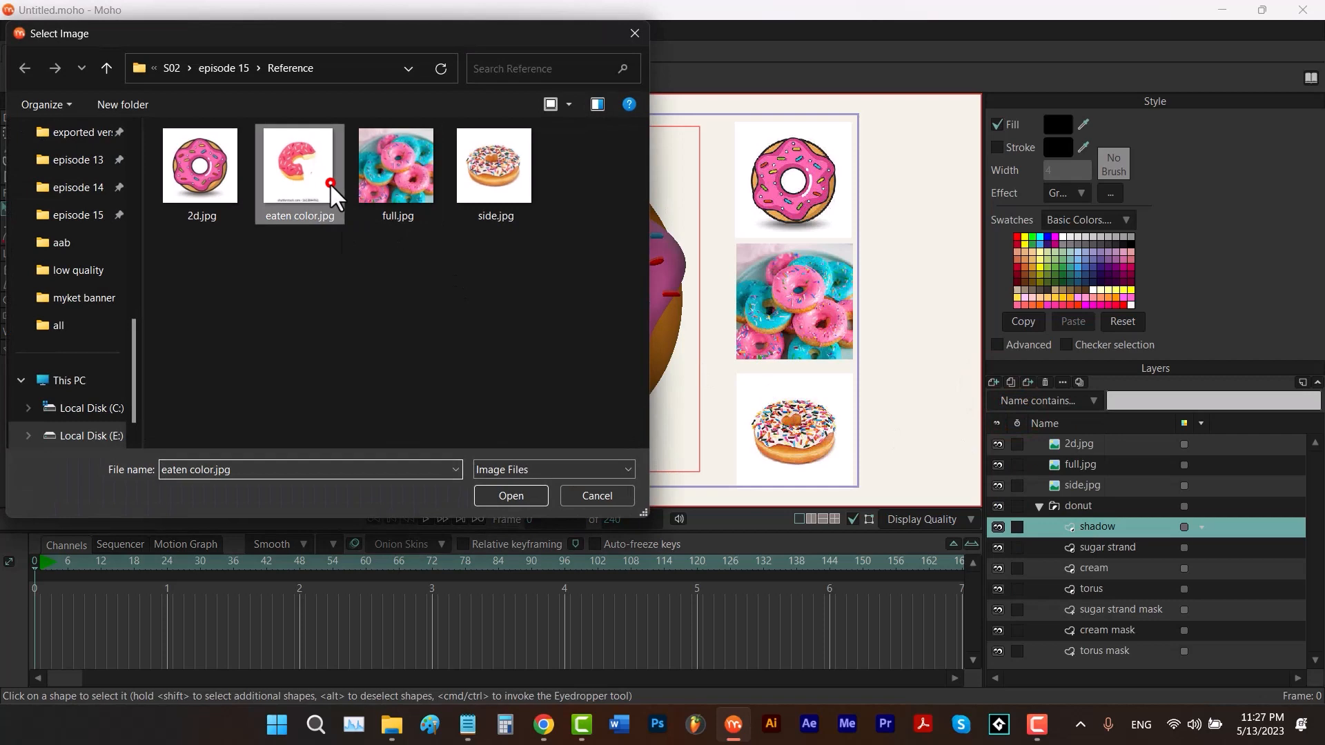
pyautogui.click(503, 495)
pyautogui.click(1066, 527)
pyautogui.moveTo(1101, 535); pyautogui.dragTo(1092, 501)
pyautogui.moveTo(497, 328); pyautogui.dragTo(345, 268)
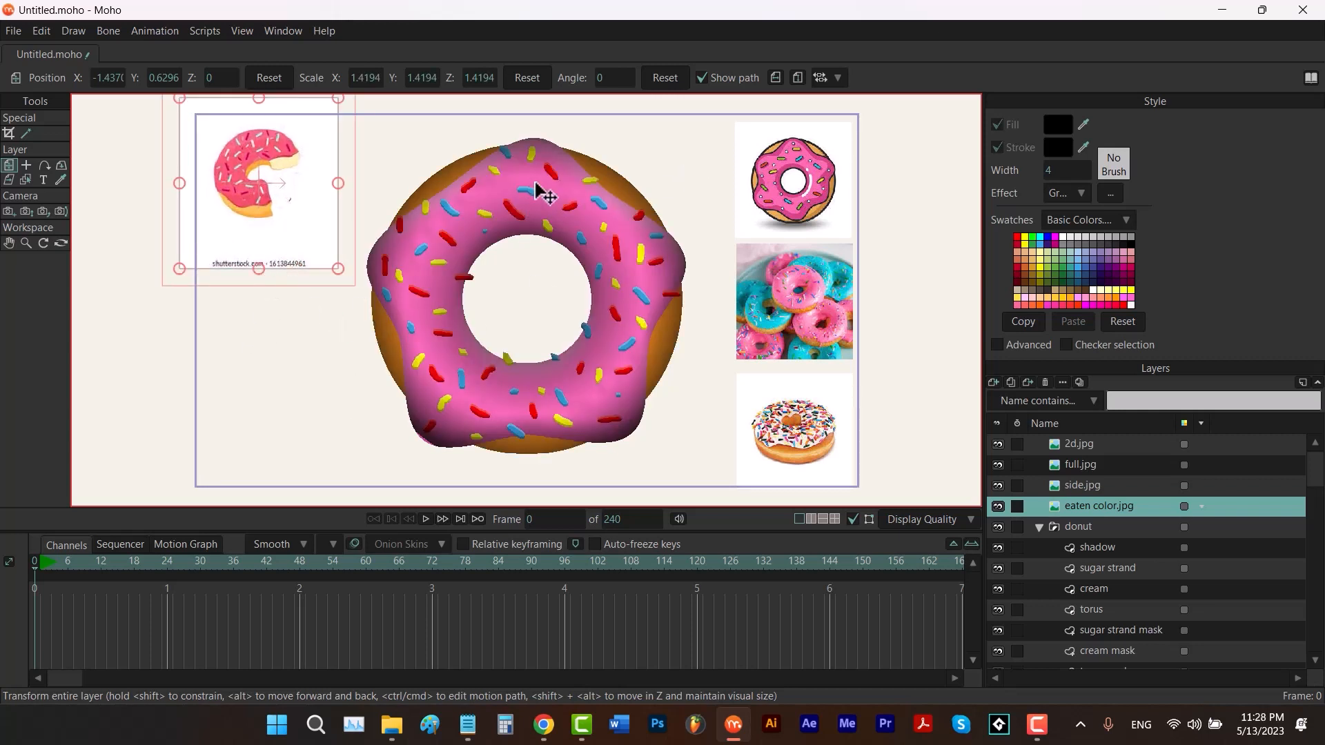
# Add a vector layer named "eat" above the shadow layer in the donut group.
pyautogui.click(1100, 549)
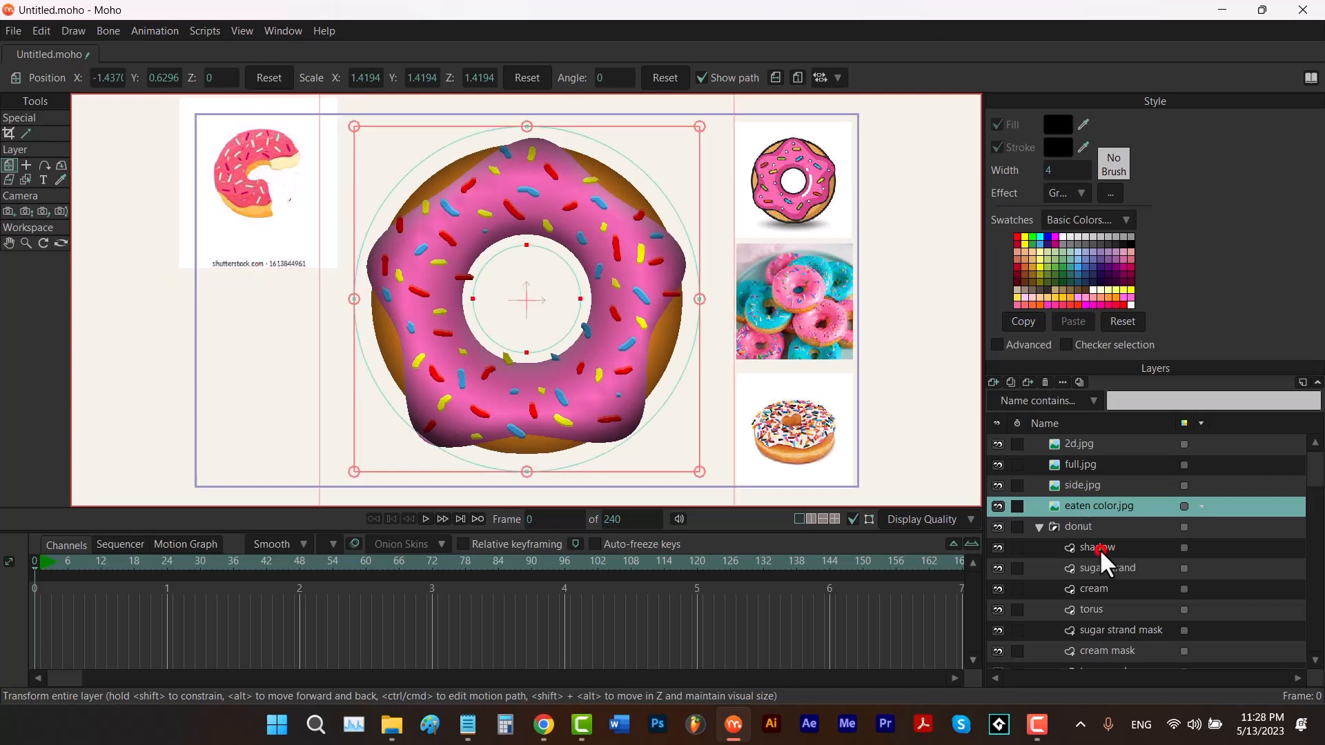
pyautogui.click(994, 381)
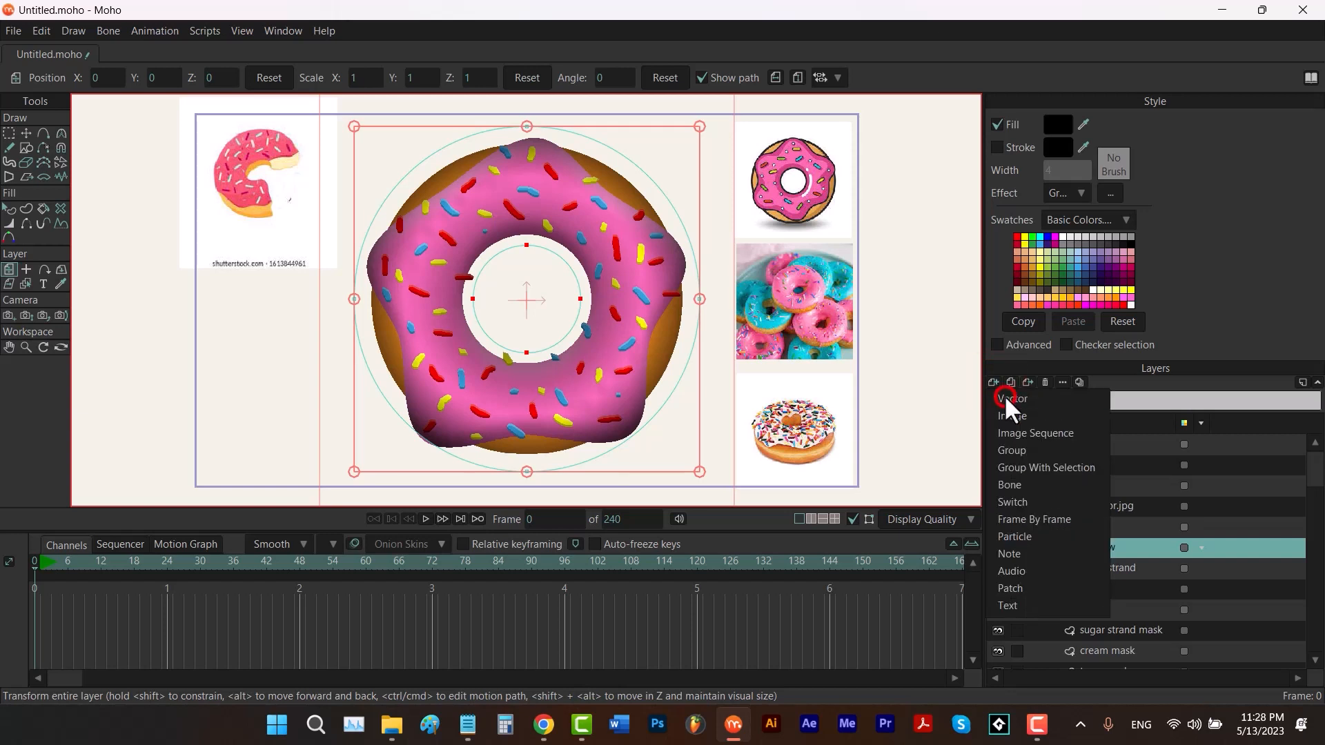
pyautogui.click(1004, 395)
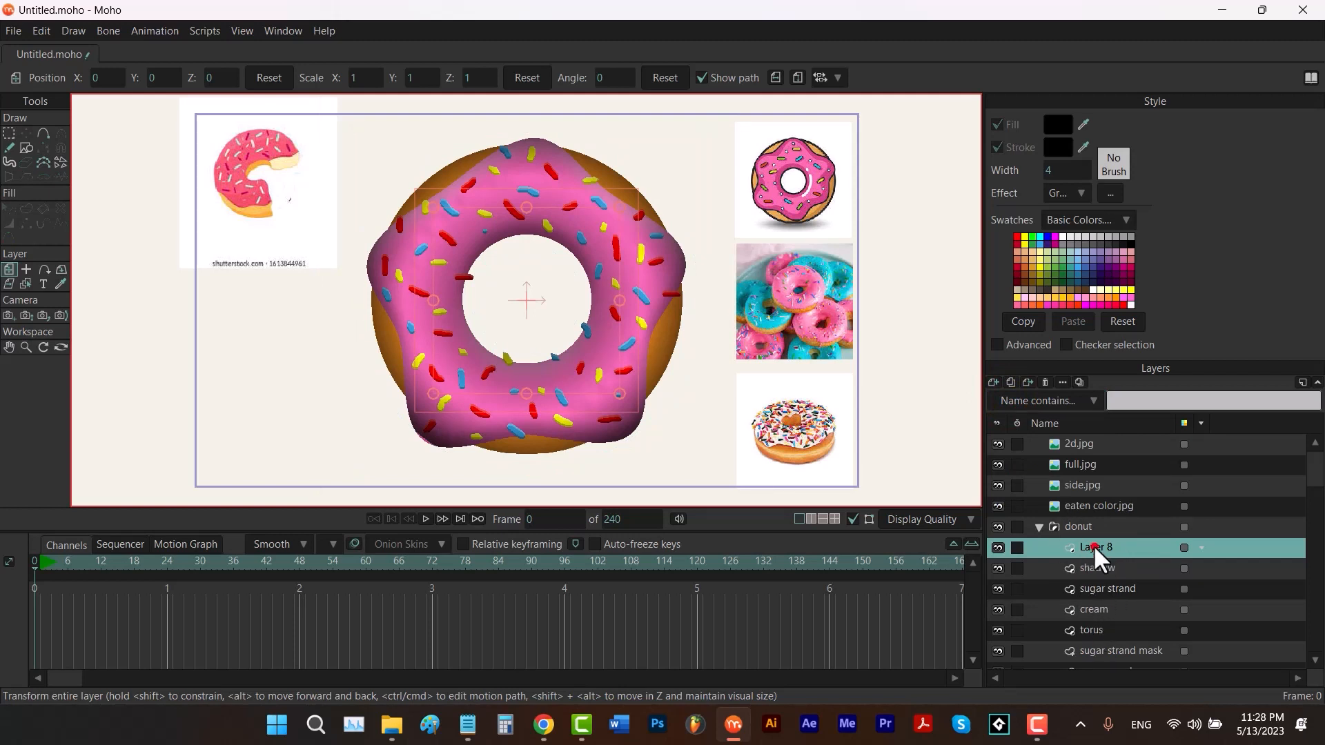
pyautogui.doubleClick(1094, 545)
pyautogui.write('eat')
pyautogui.press('Return')
pyautogui.scroll(-2, 1095, 548)
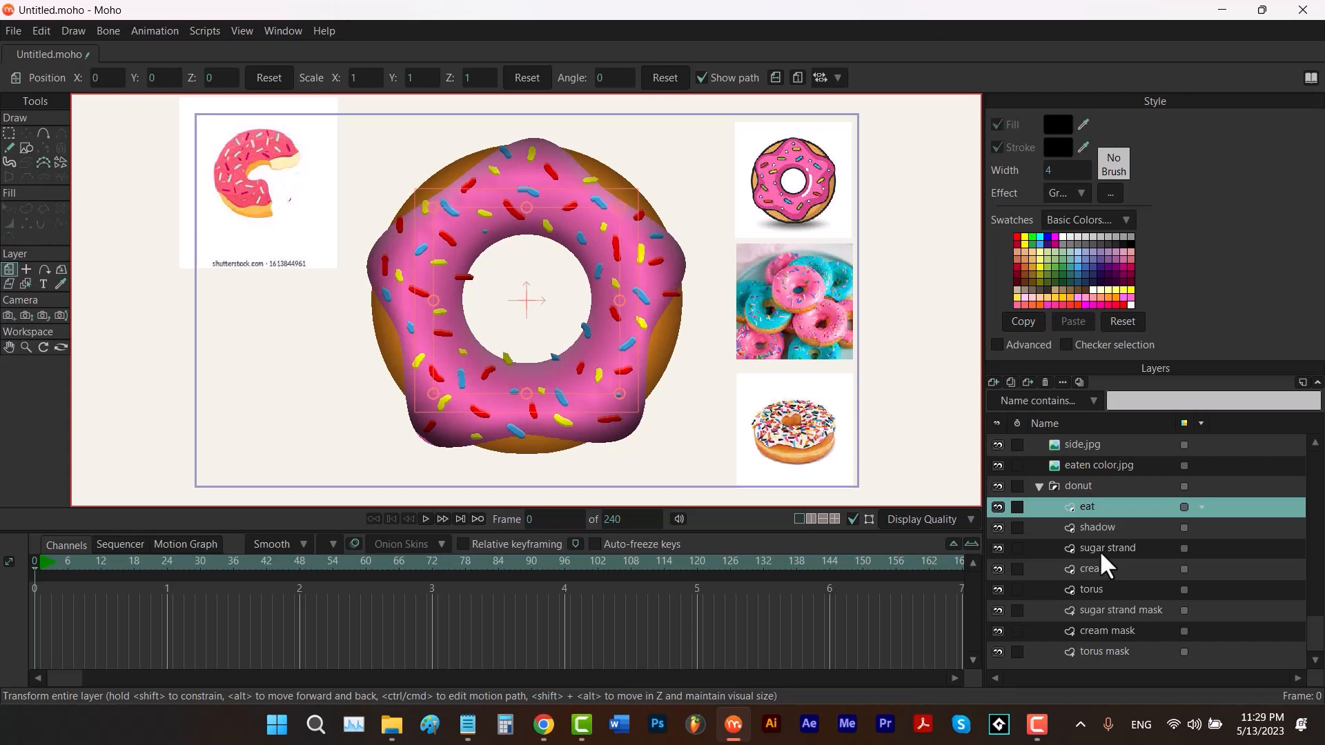
# Move the eat layer between the torus and sugar strand mask layers and set it to "Subtract from mask (this layer will be invisible)".
pyautogui.moveTo(1104, 505); pyautogui.dragTo(1112, 594)
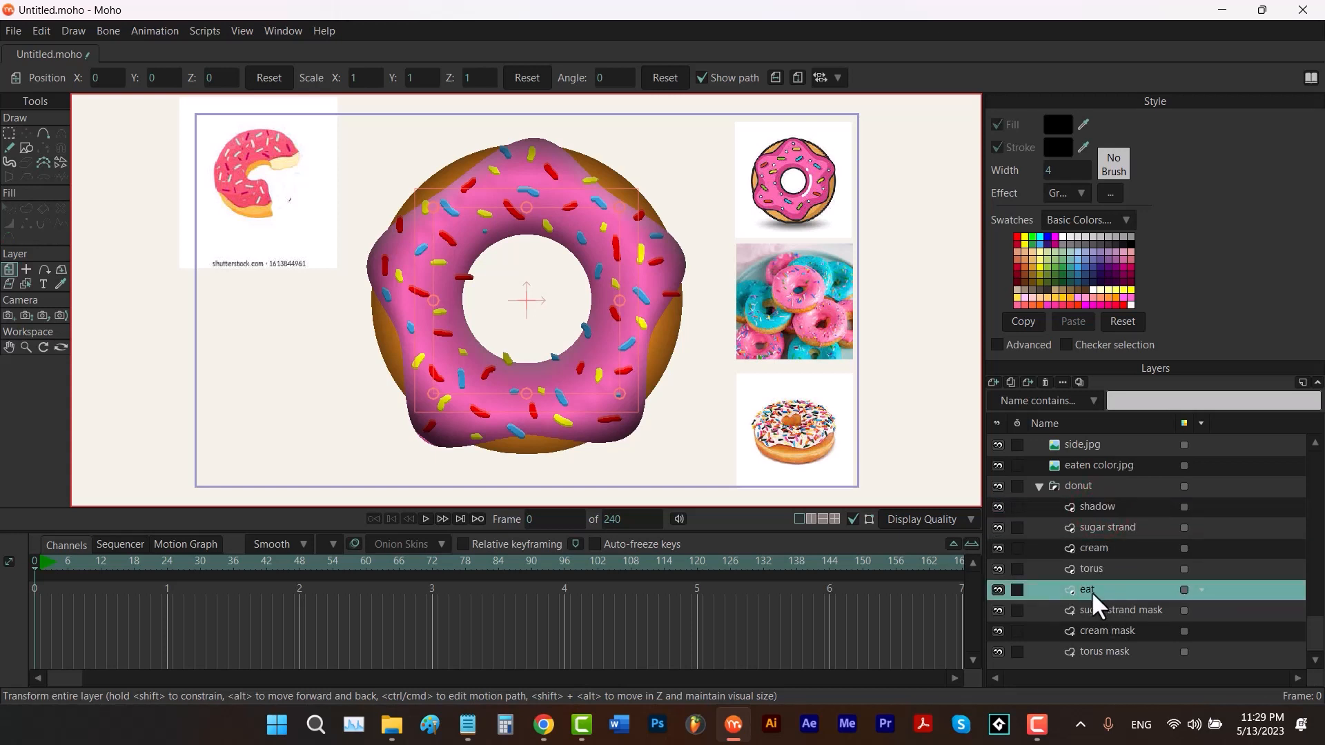
pyautogui.rightClick(1091, 591)
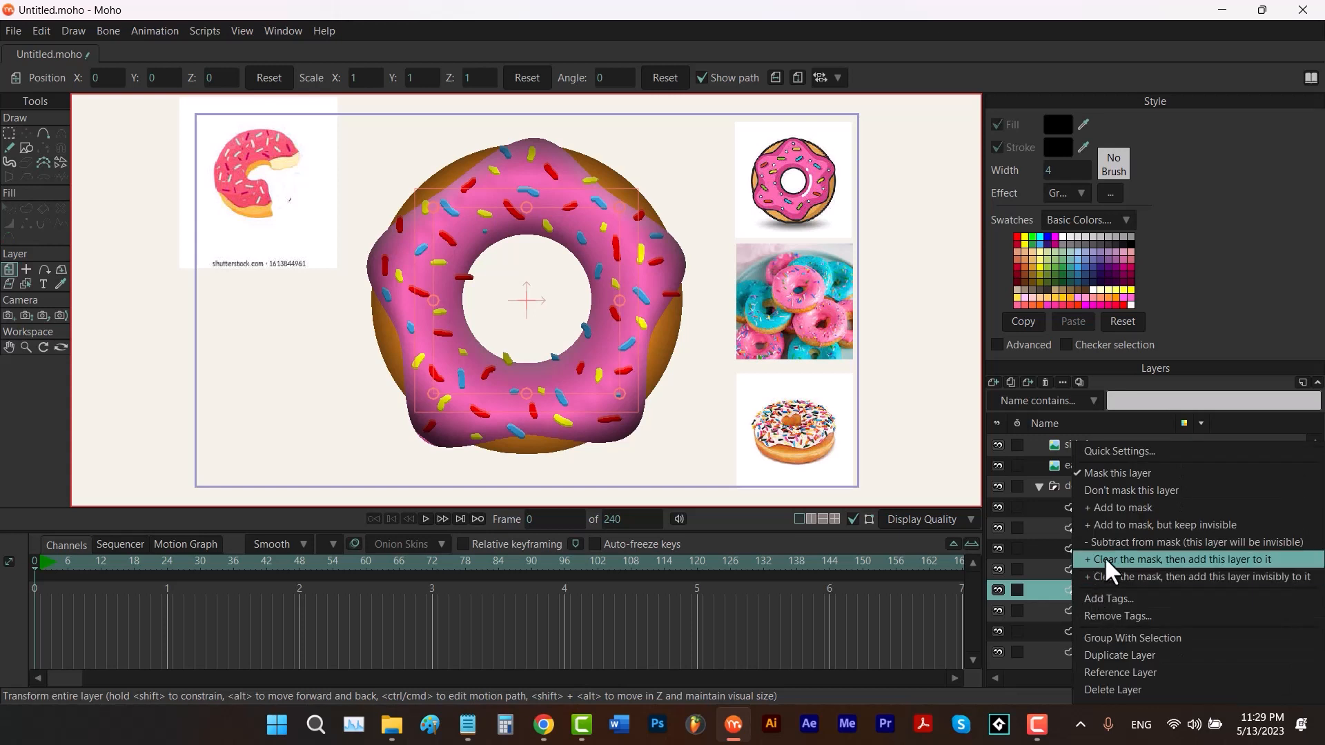
pyautogui.click(1187, 542)
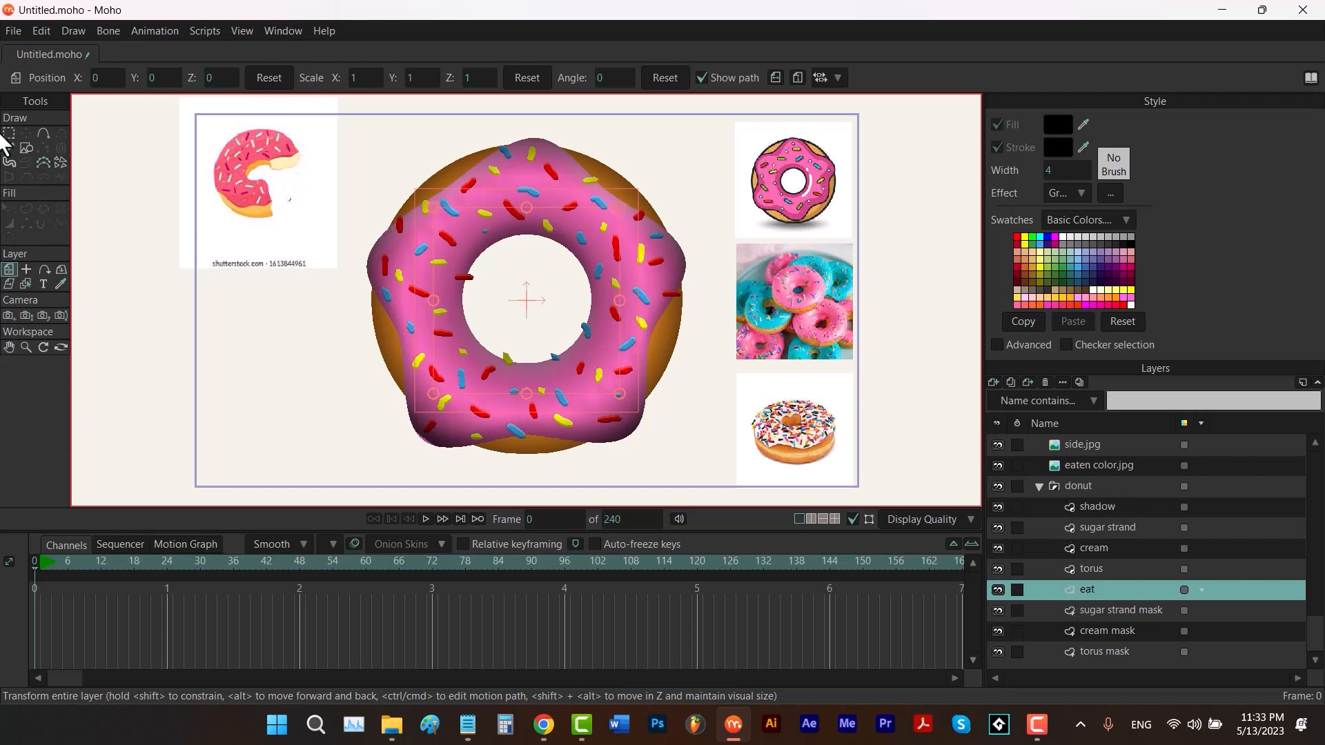
# Set up the Draw Shape tool for auto-filled ovals and set the fill effect to plain.
pyautogui.click(26, 147)
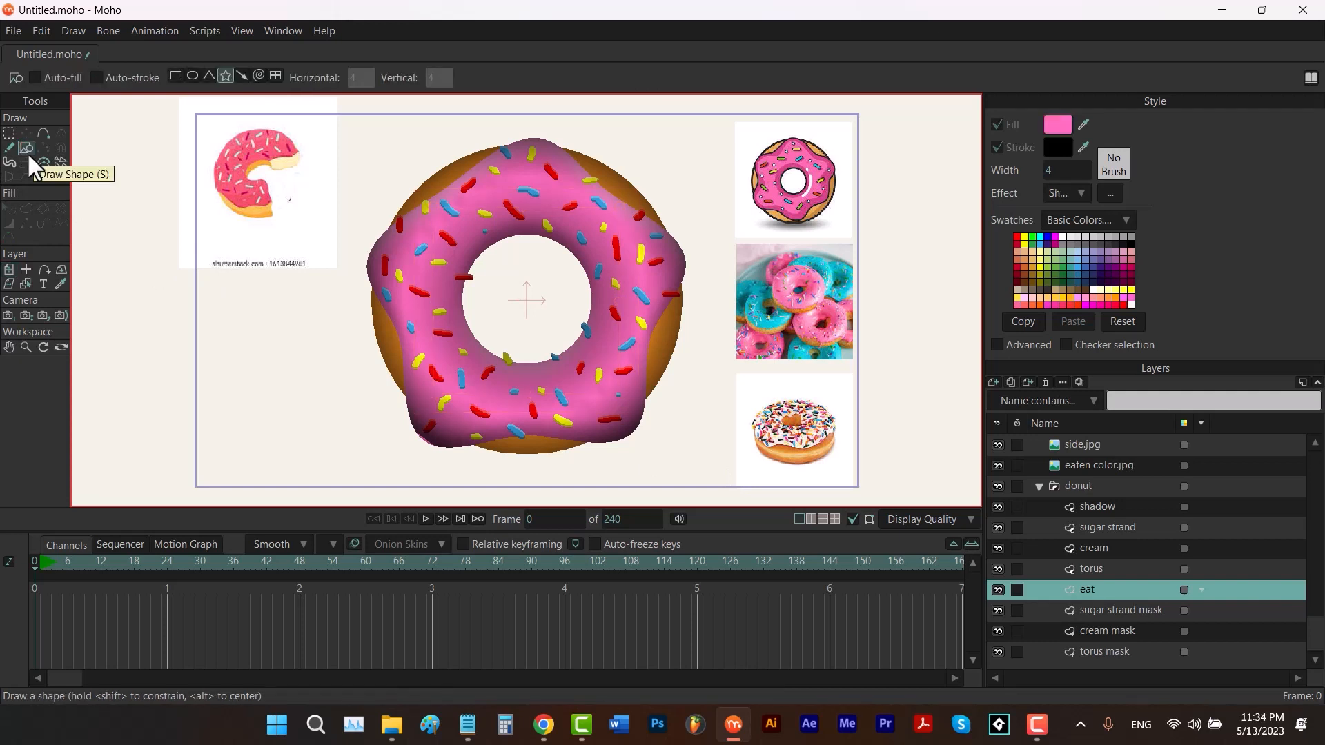
pyautogui.click(190, 78)
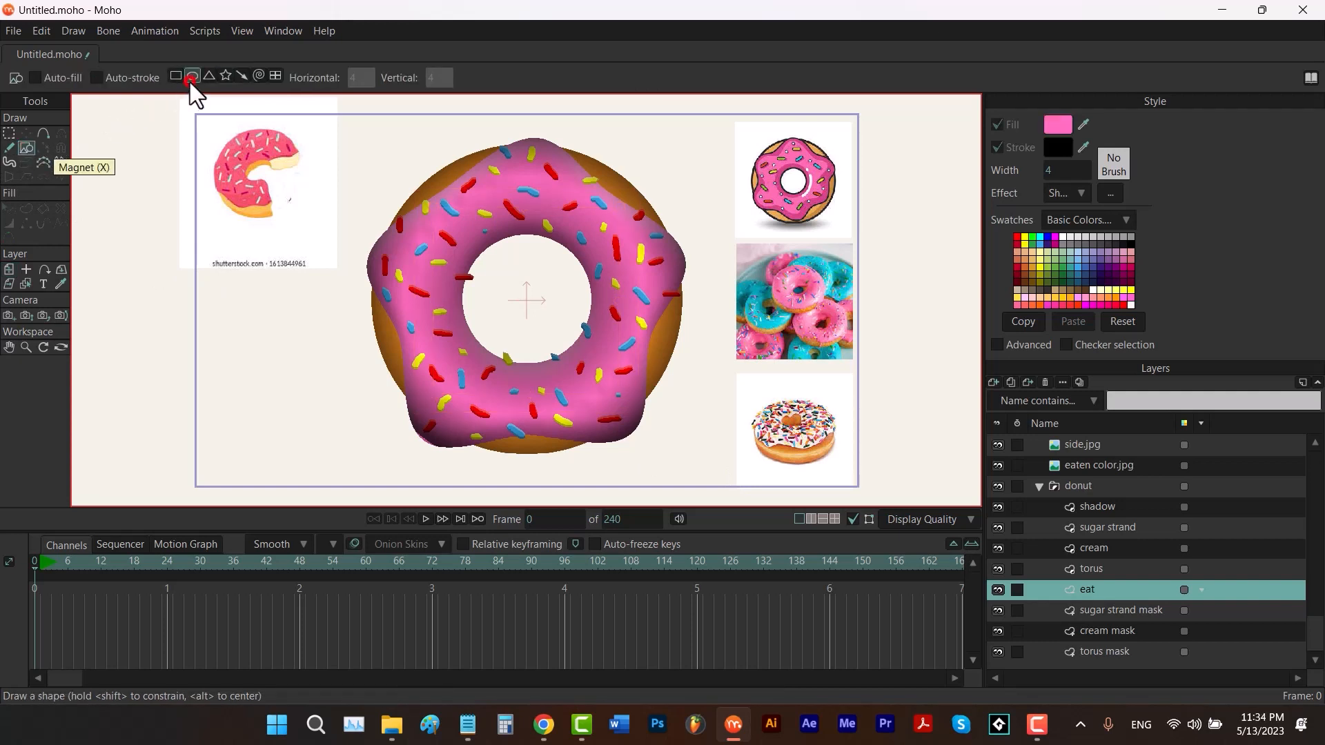
pyautogui.click(1063, 194)
pyautogui.click(1071, 212)
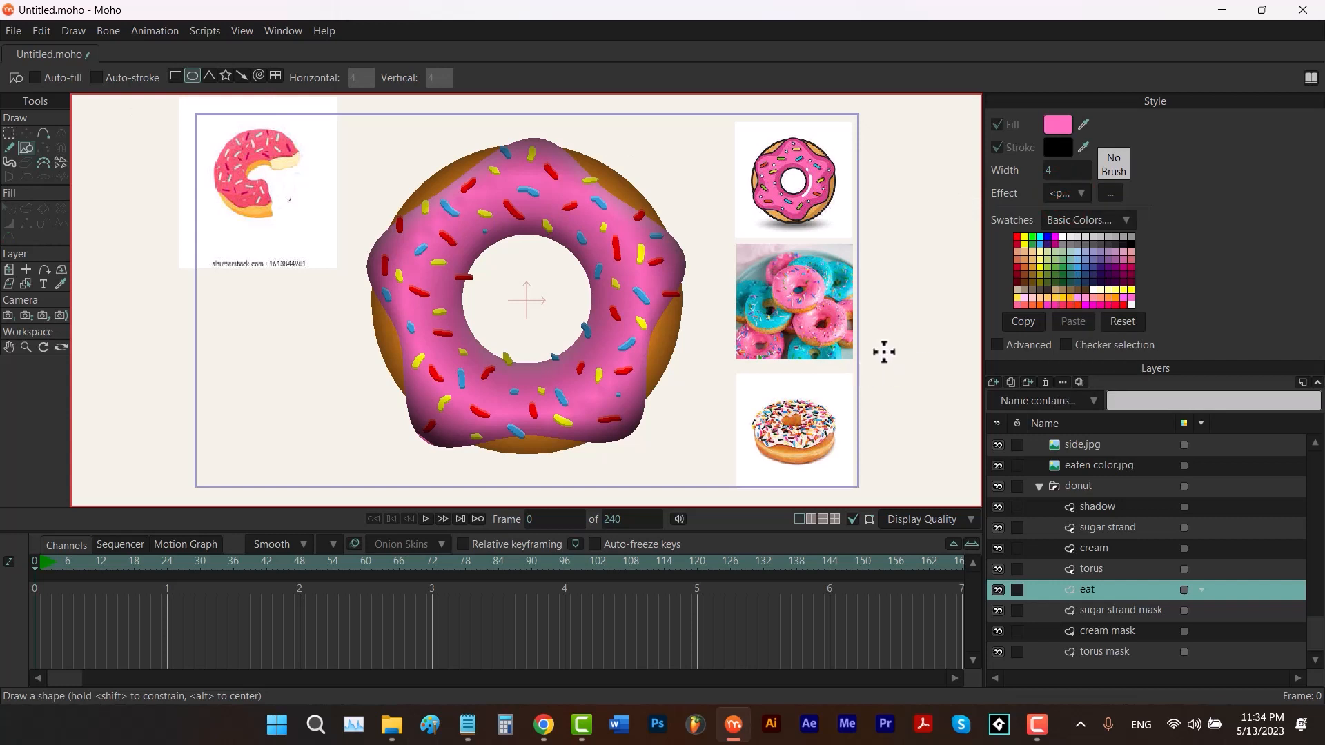
pyautogui.click(35, 78)
# Try an oval cutout over the doughnut's upper right, testing the eat layer below and above the sugar strand mask layer.
pyautogui.moveTo(698, 137)
pyautogui.mouseDown()
pyautogui.moveTo(651, 193)
pyautogui.moveTo(576, 240)
pyautogui.mouseUp()
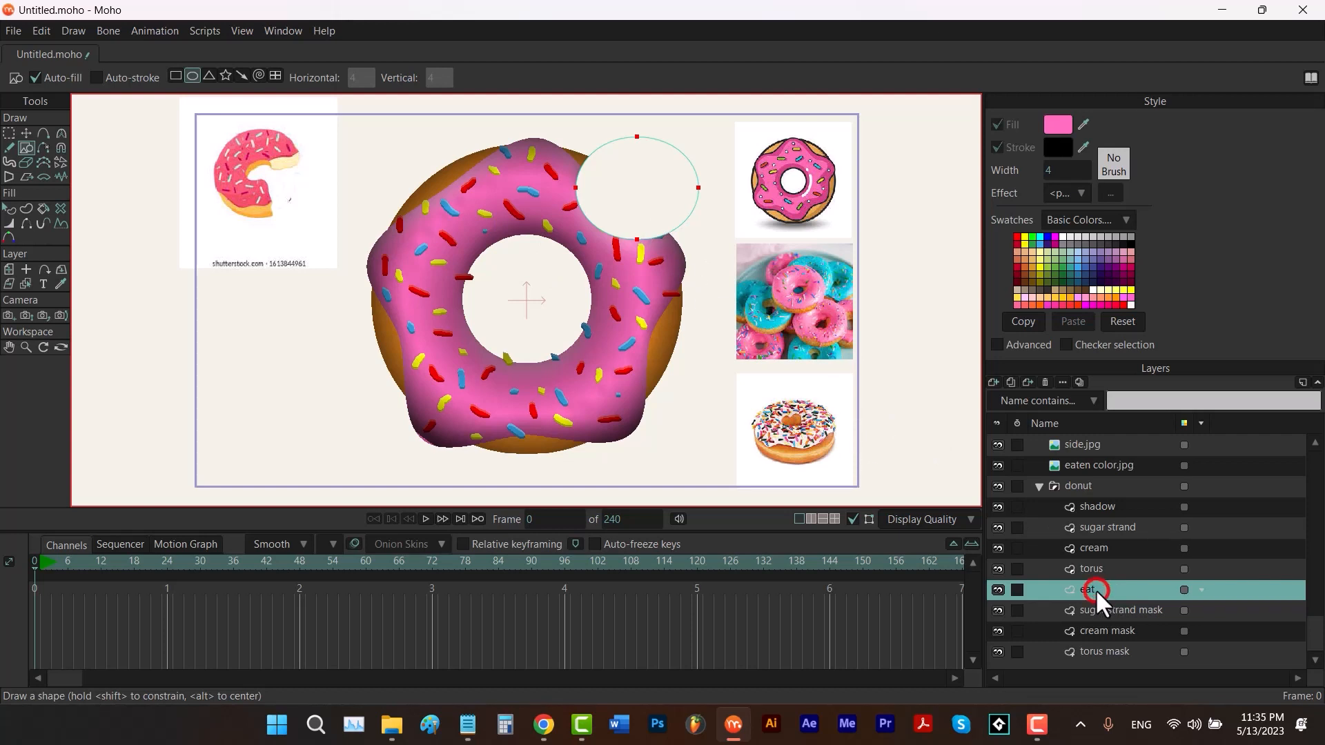
pyautogui.moveTo(1095, 590); pyautogui.dragTo(1101, 622)
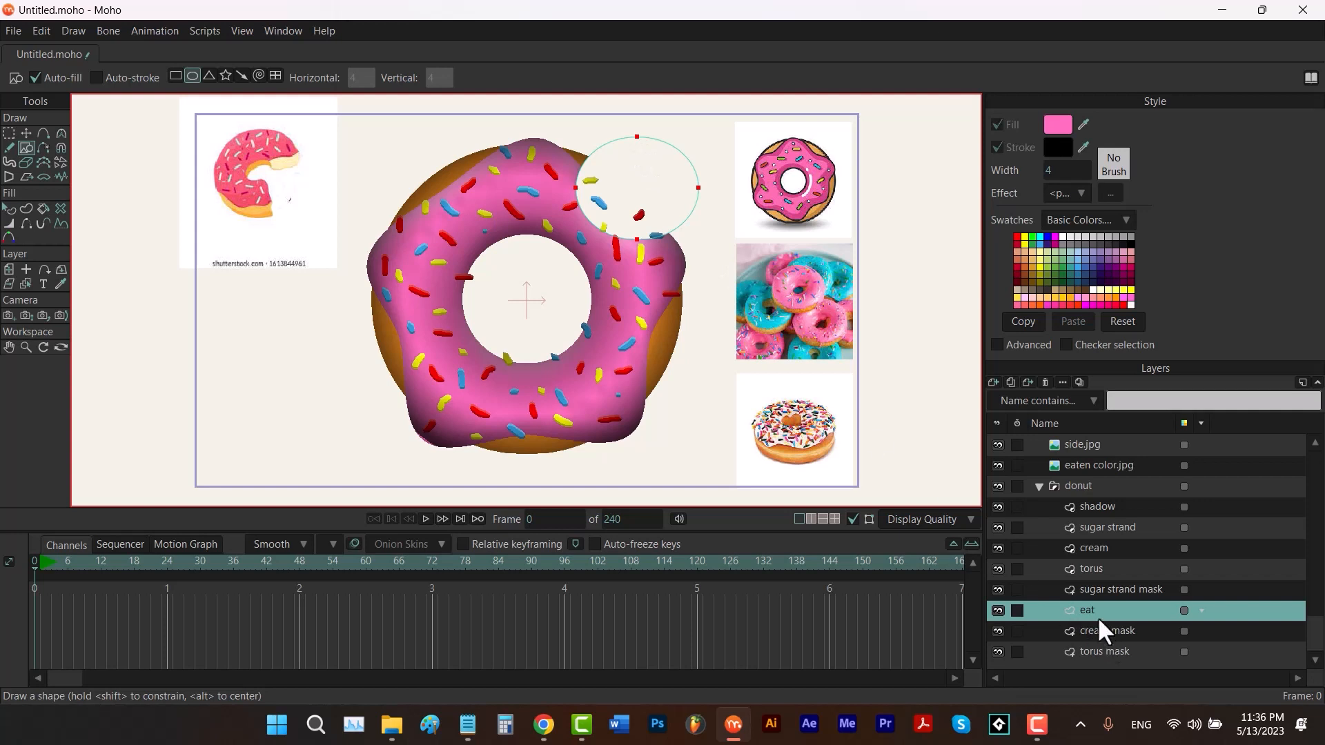
pyautogui.moveTo(1090, 610); pyautogui.dragTo(1090, 581)
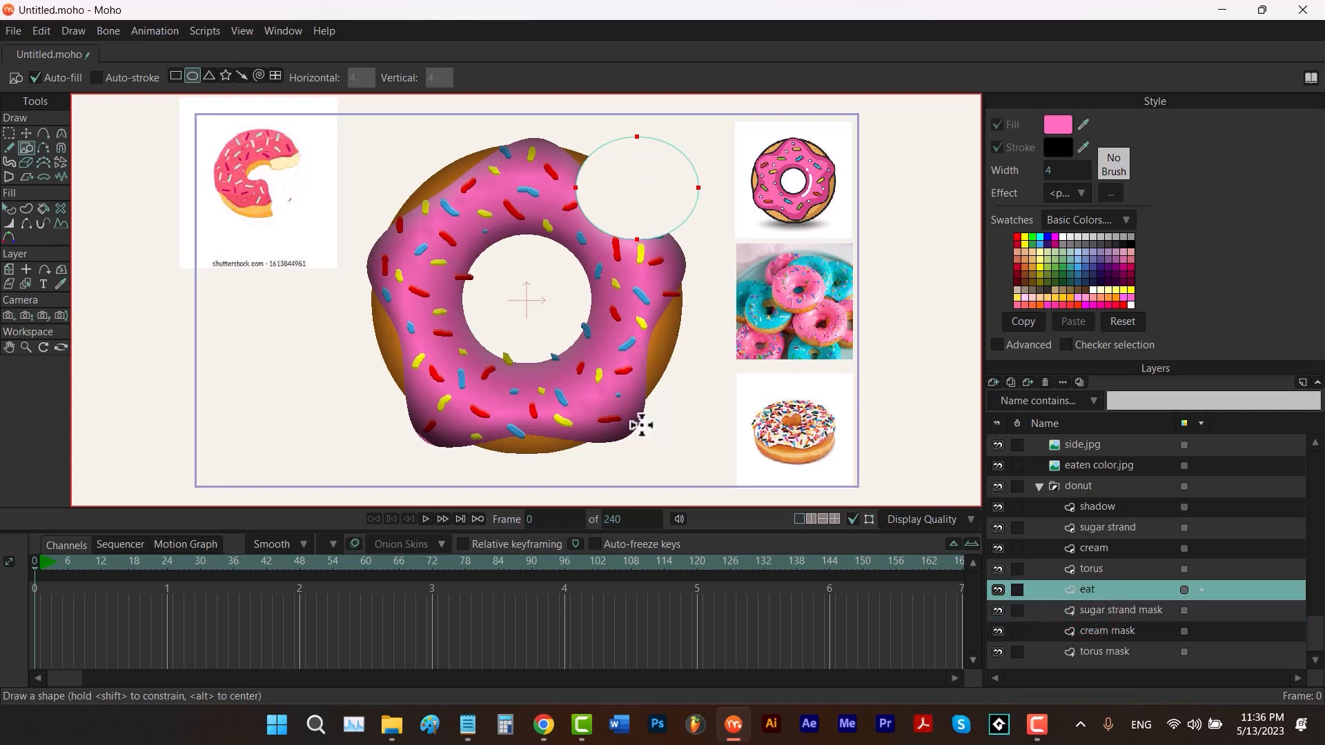
pyautogui.press('t')
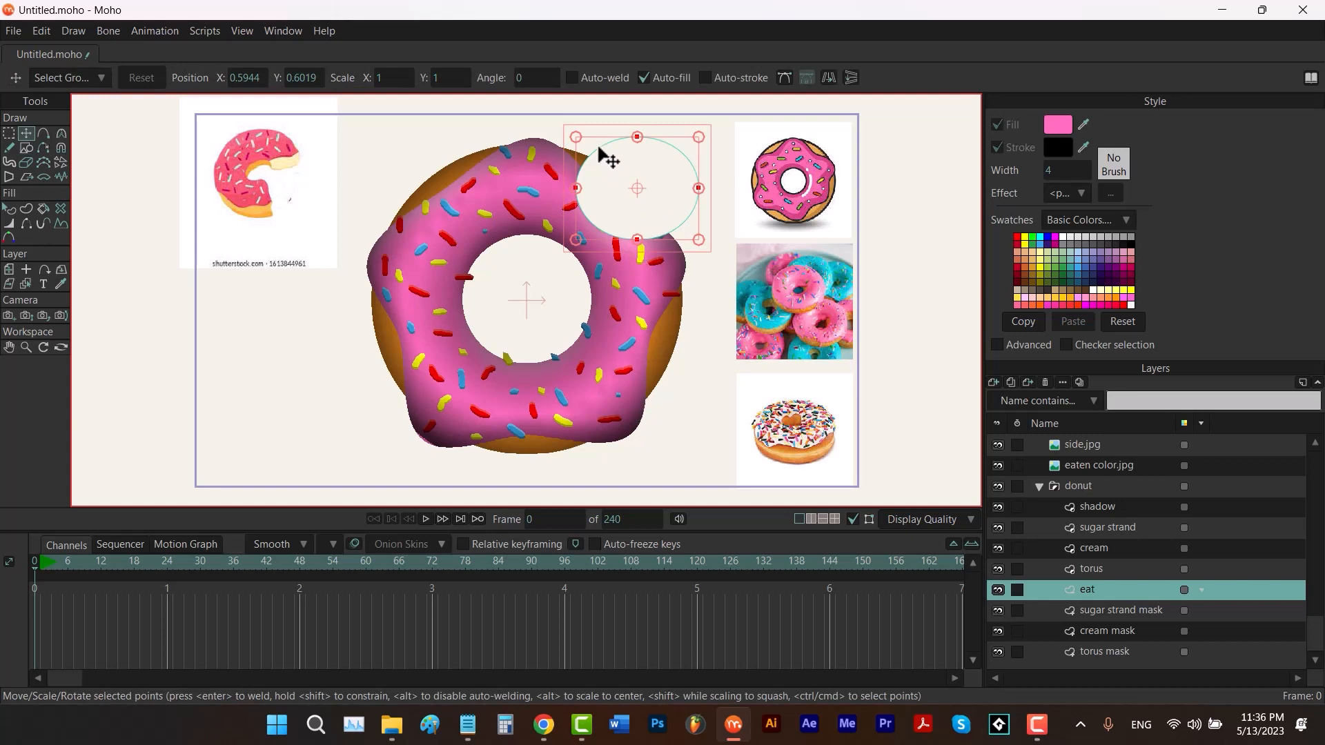
pyautogui.press('r')
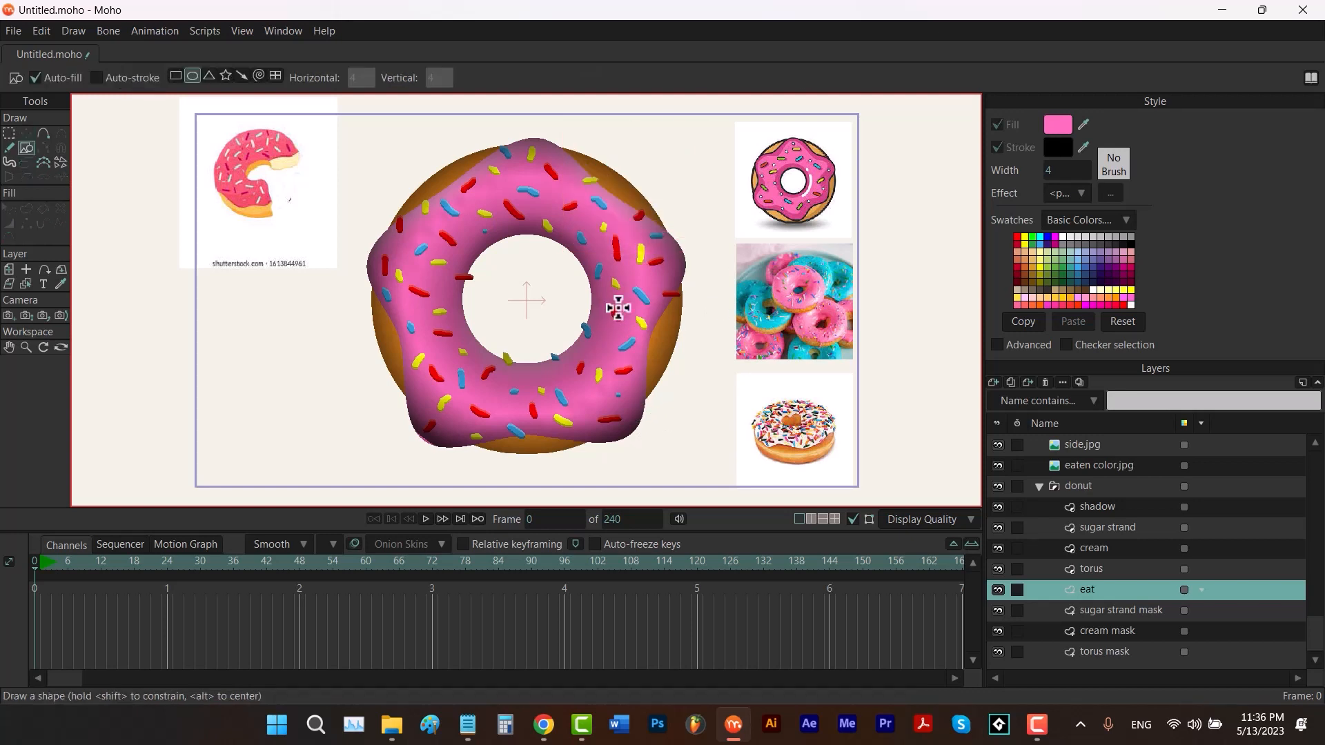
# Draw a closed zigzag bite shape across the doughnut's upper edge on the eat layer, with Auto-weld and Sharp corners enabled.
pyautogui.click(44, 133)
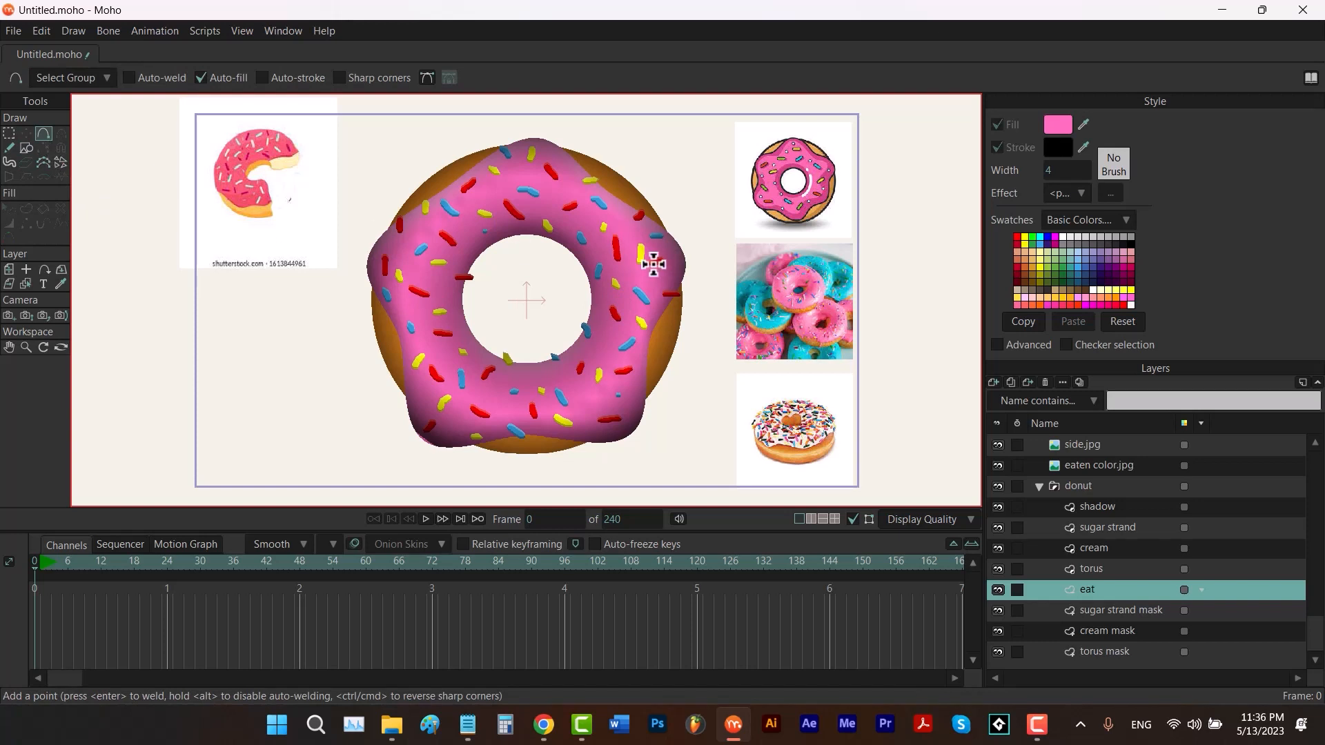
pyautogui.click(130, 78)
pyautogui.click(340, 77)
pyautogui.moveTo(619, 150); pyautogui.dragTo(589, 192)
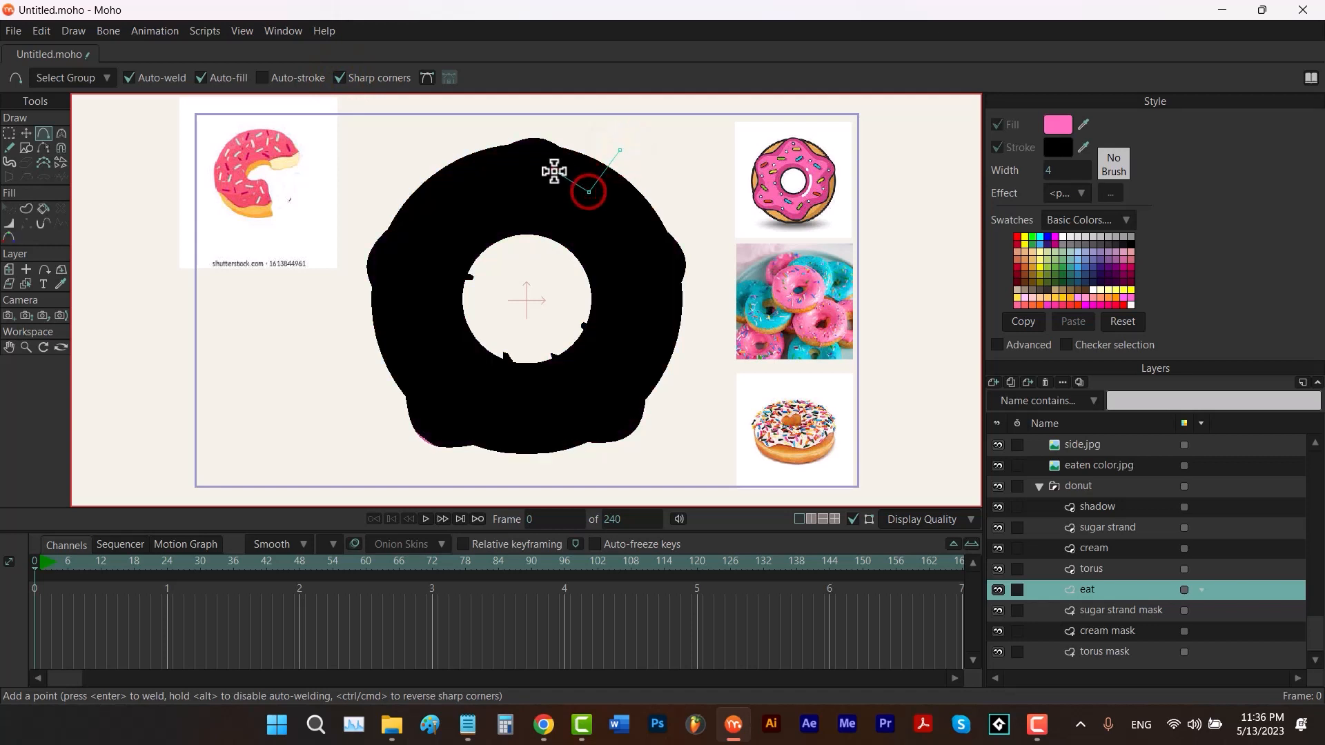
pyautogui.click(553, 170)
pyautogui.click(522, 189)
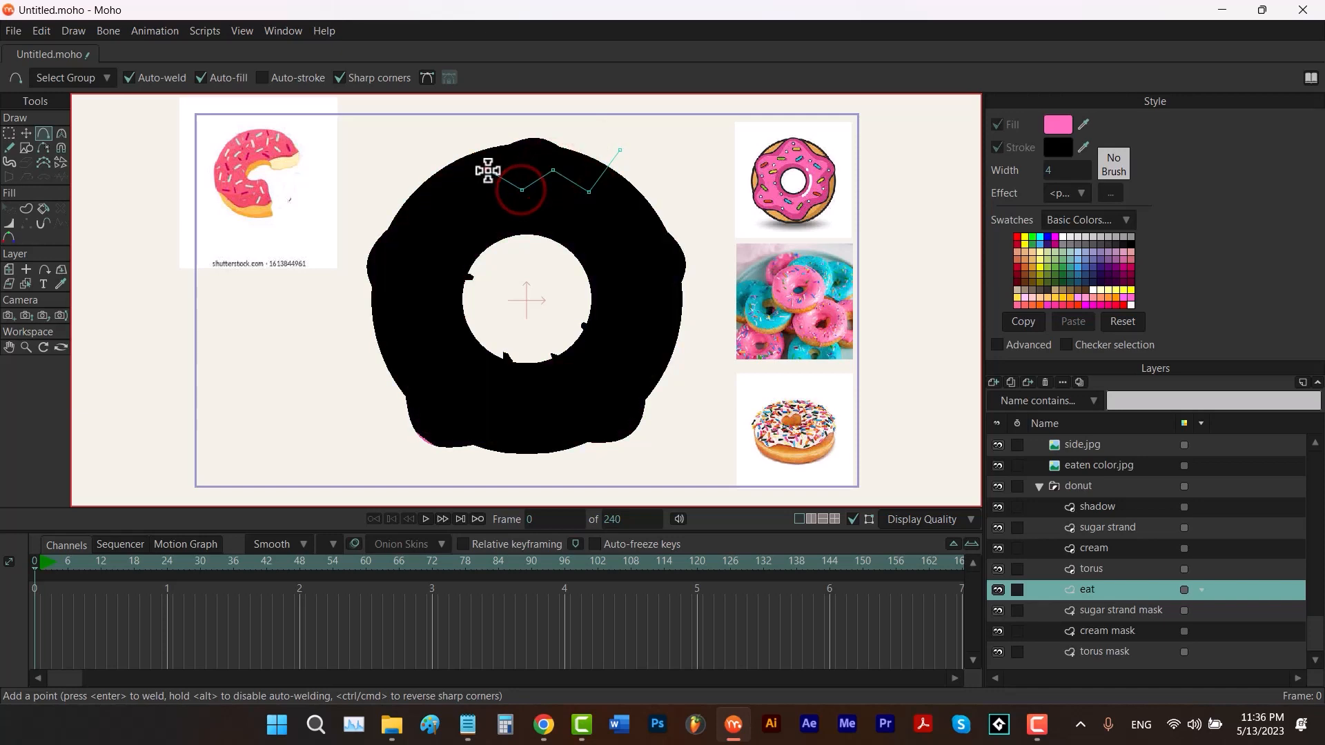
pyautogui.click(487, 169)
pyautogui.click(467, 189)
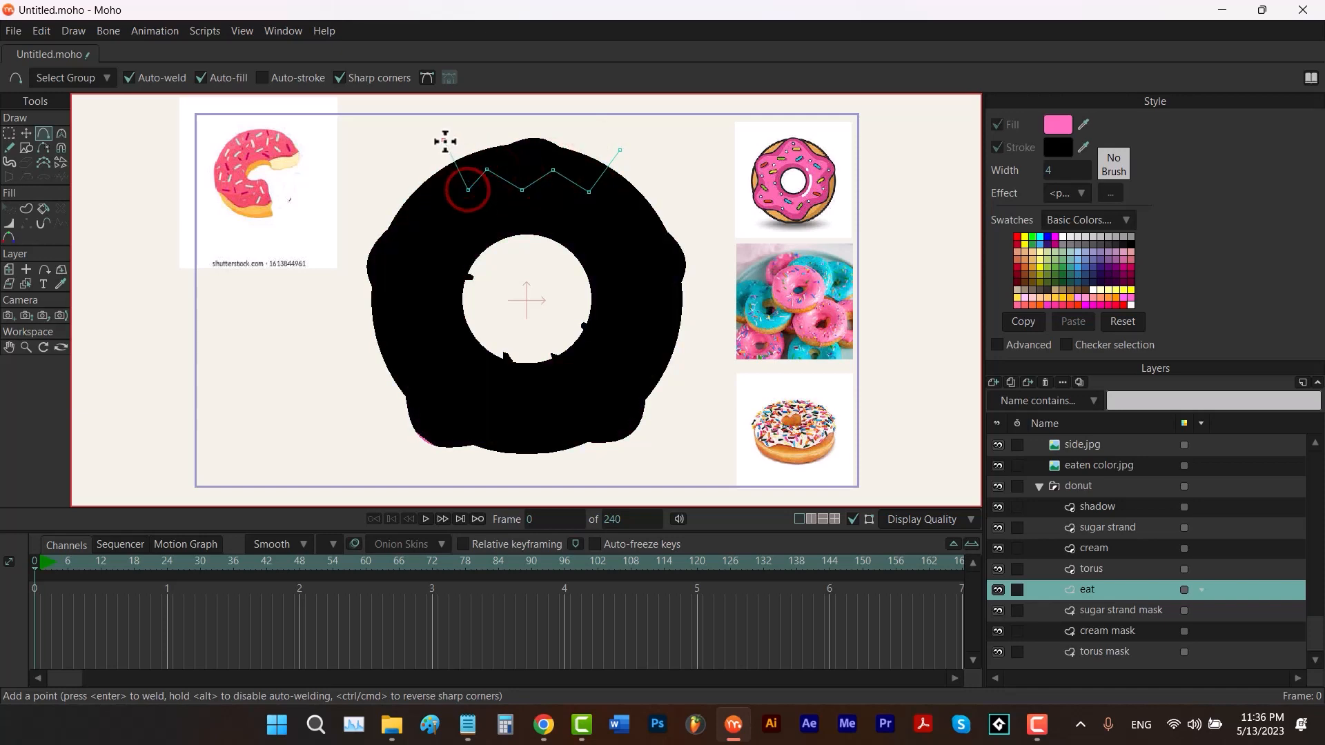
pyautogui.click(444, 140)
pyautogui.click(530, 123)
pyautogui.click(618, 150)
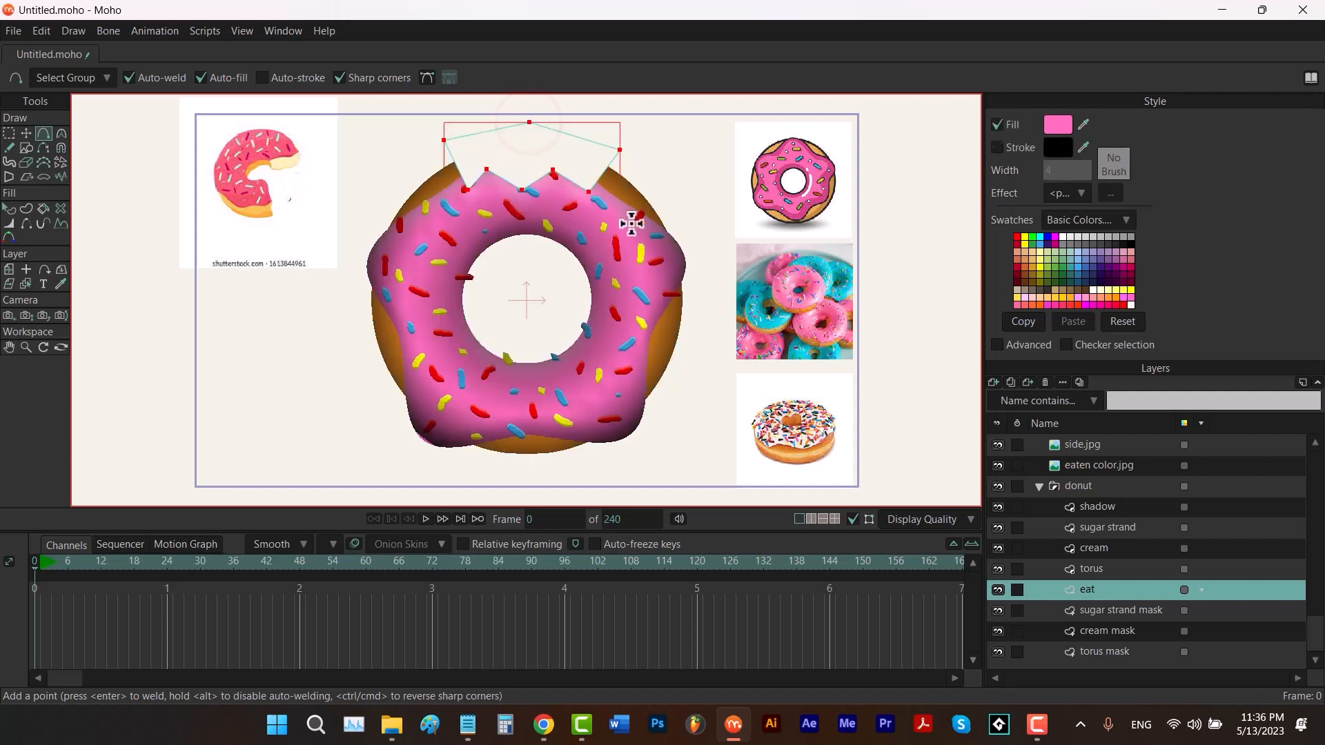
# Reposition the bite outline's points to make the zigzag shallower and adjust its upper edge above the doughnut.
pyautogui.press('t')
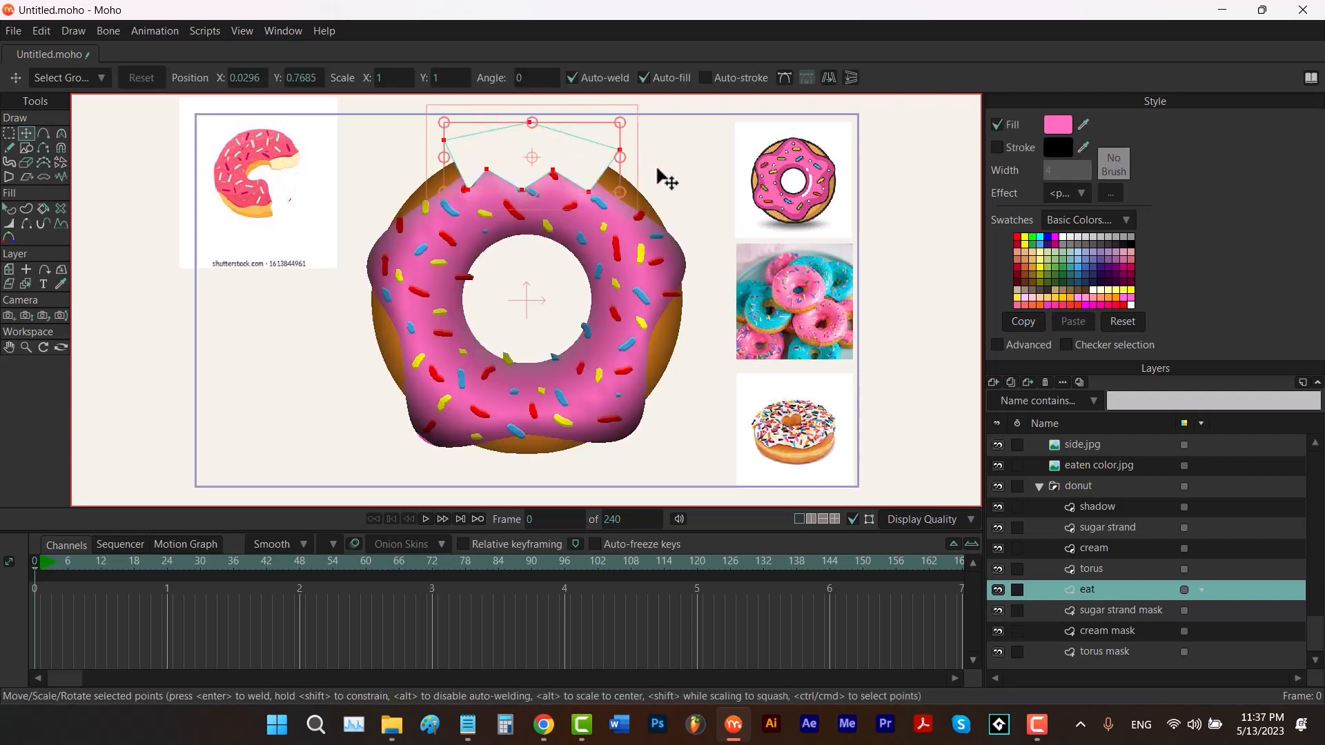
pyautogui.click(661, 174)
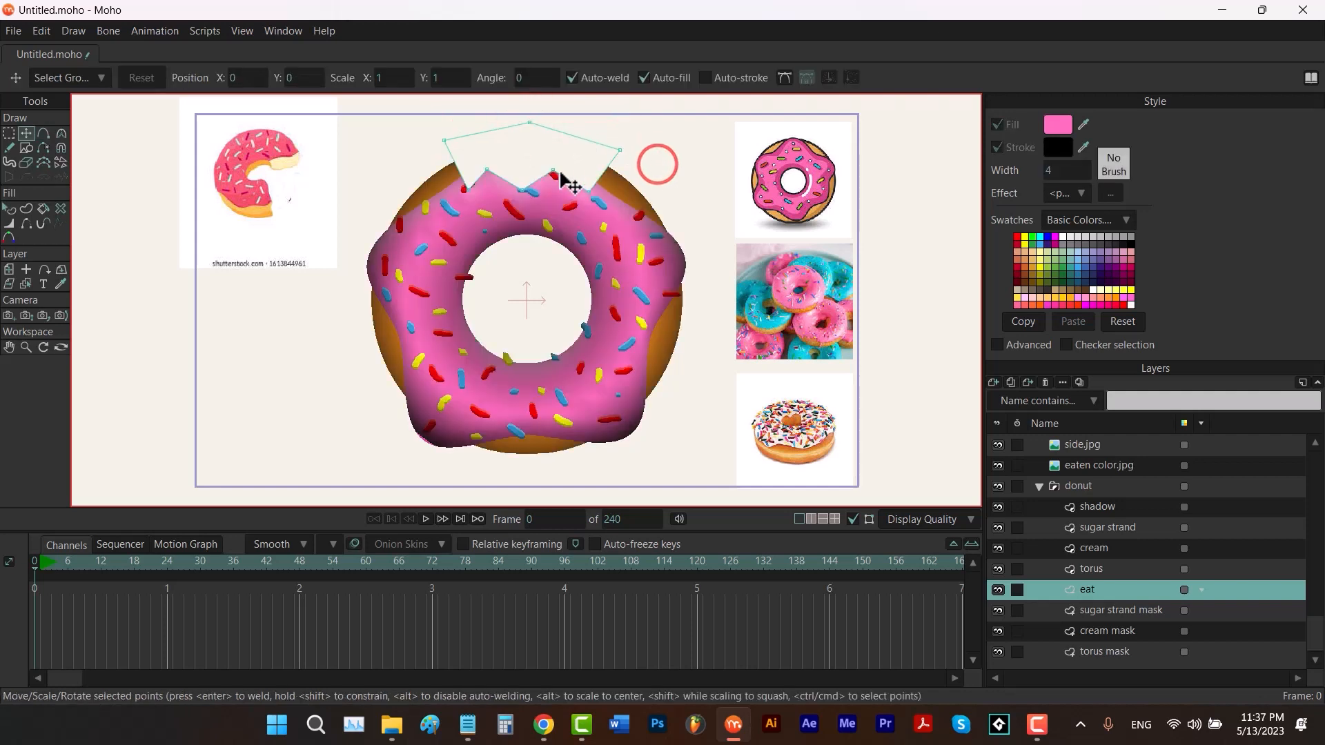
pyautogui.moveTo(553, 171); pyautogui.dragTo(558, 173)
pyautogui.moveTo(521, 190); pyautogui.dragTo(494, 170)
pyautogui.moveTo(530, 122); pyautogui.dragTo(524, 131)
pyautogui.moveTo(444, 140); pyautogui.dragTo(432, 145)
pyautogui.moveTo(467, 189); pyautogui.dragTo(496, 171)
pyautogui.moveTo(589, 192); pyautogui.dragTo(558, 180)
pyautogui.moveTo(496, 171); pyautogui.dragTo(500, 175)
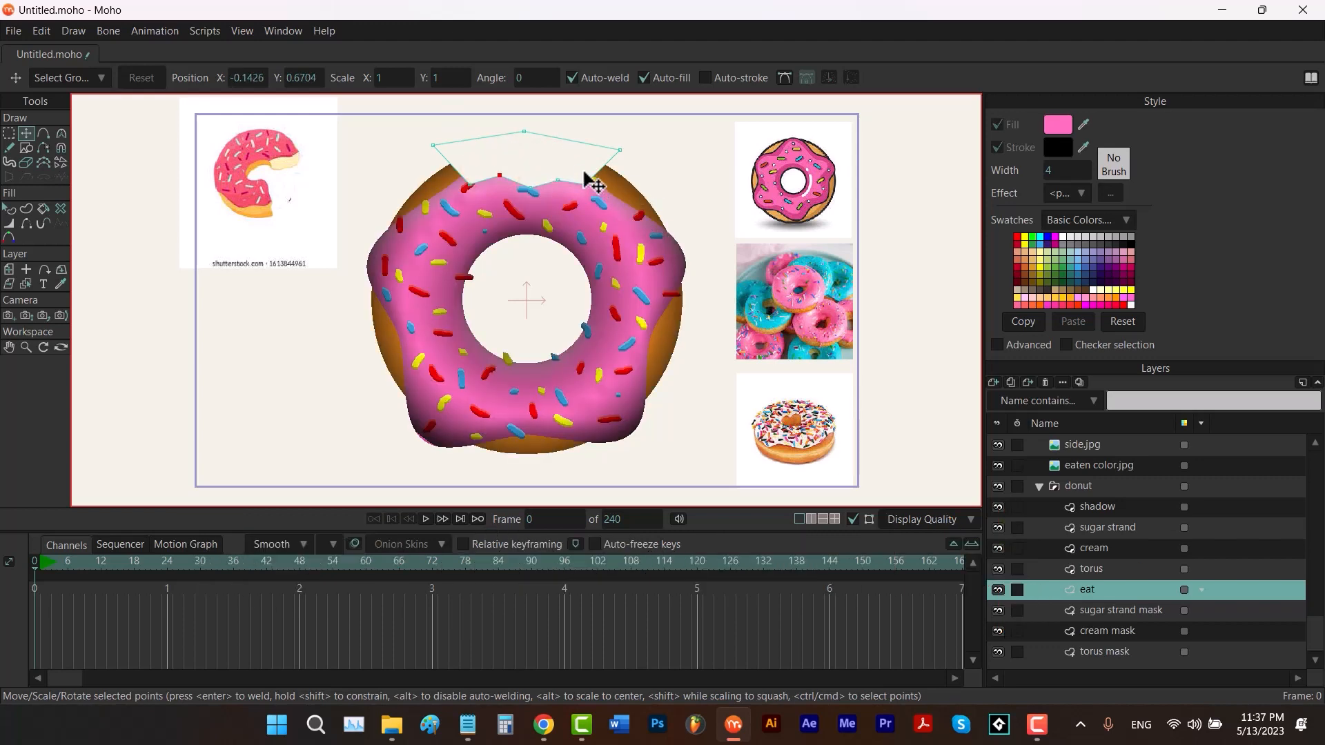
# Smooth the bite shape's lower zigzag points into a wavy curve.
pyautogui.moveTo(591, 160); pyautogui.dragTo(461, 206)
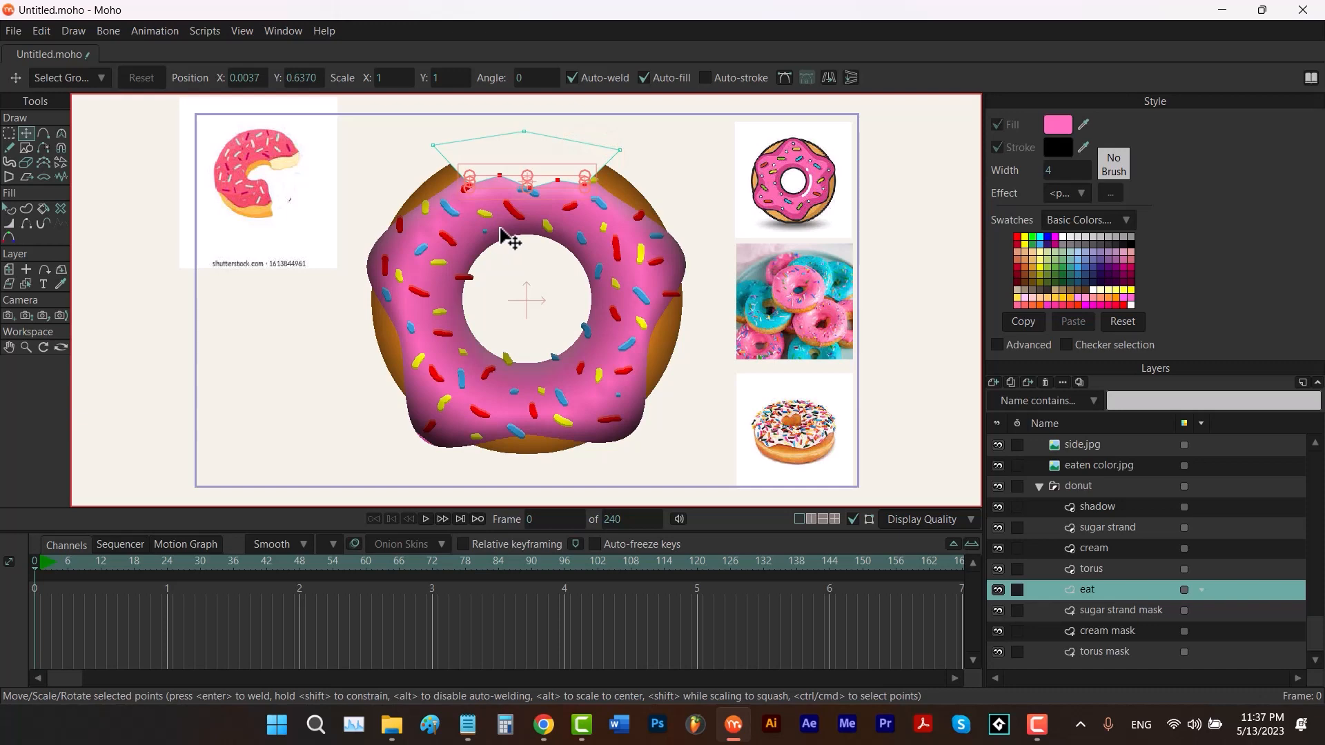
pyautogui.press('c')
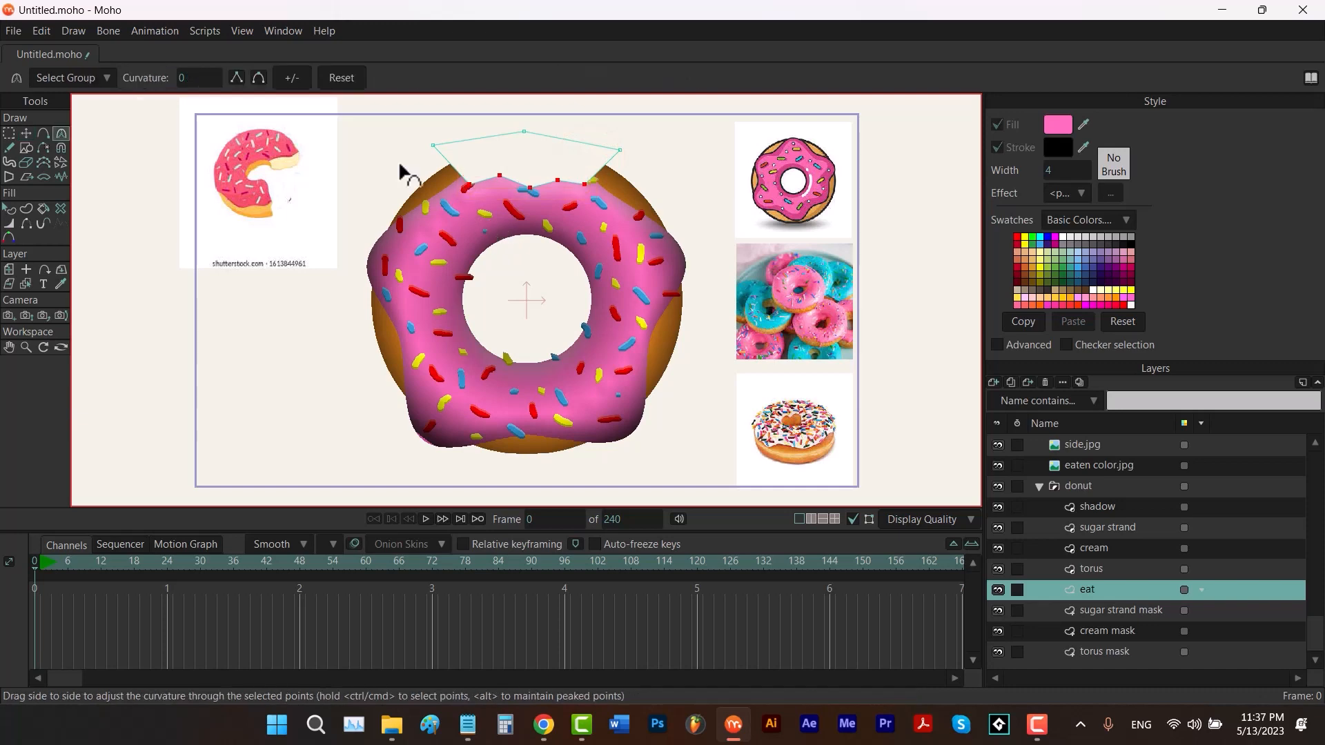
pyautogui.click(260, 78)
# Add a vector layer named "inside" above the shadow layer and set it to "Don't mask this layer".
pyautogui.click(1093, 508)
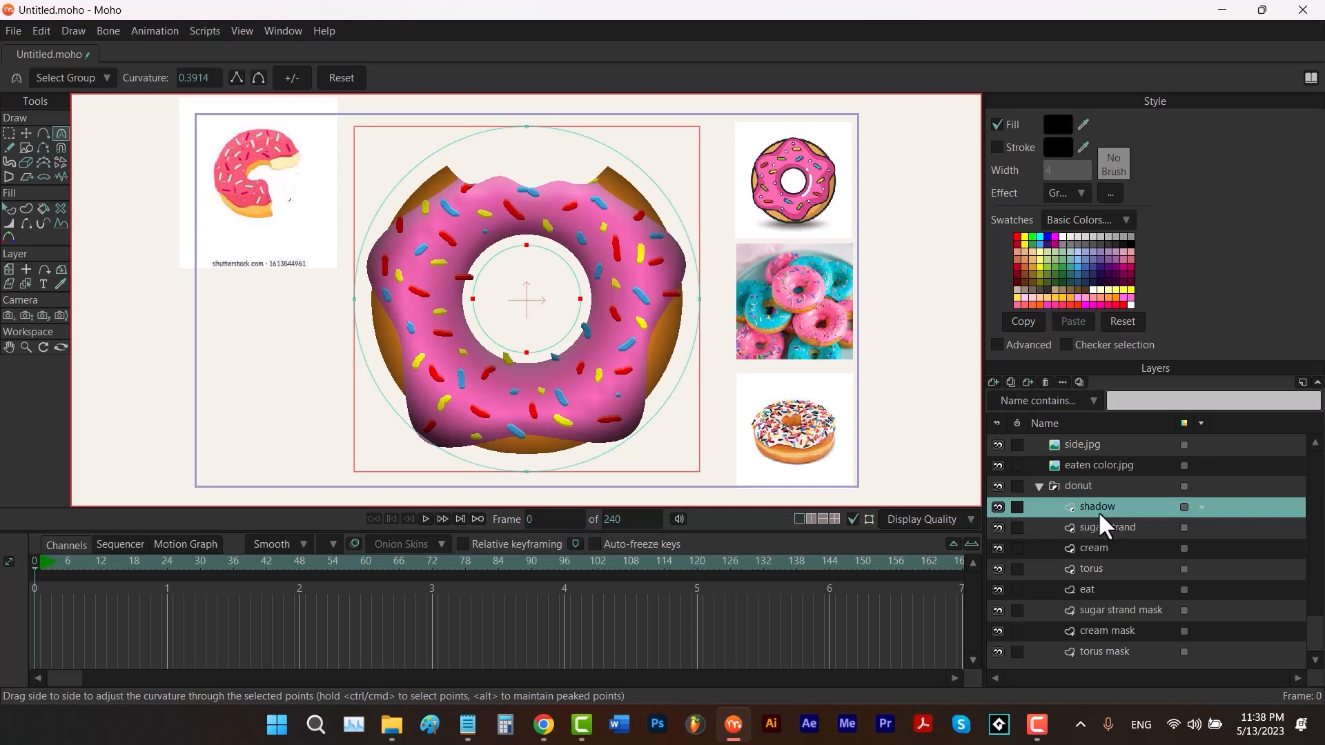
pyautogui.click(993, 382)
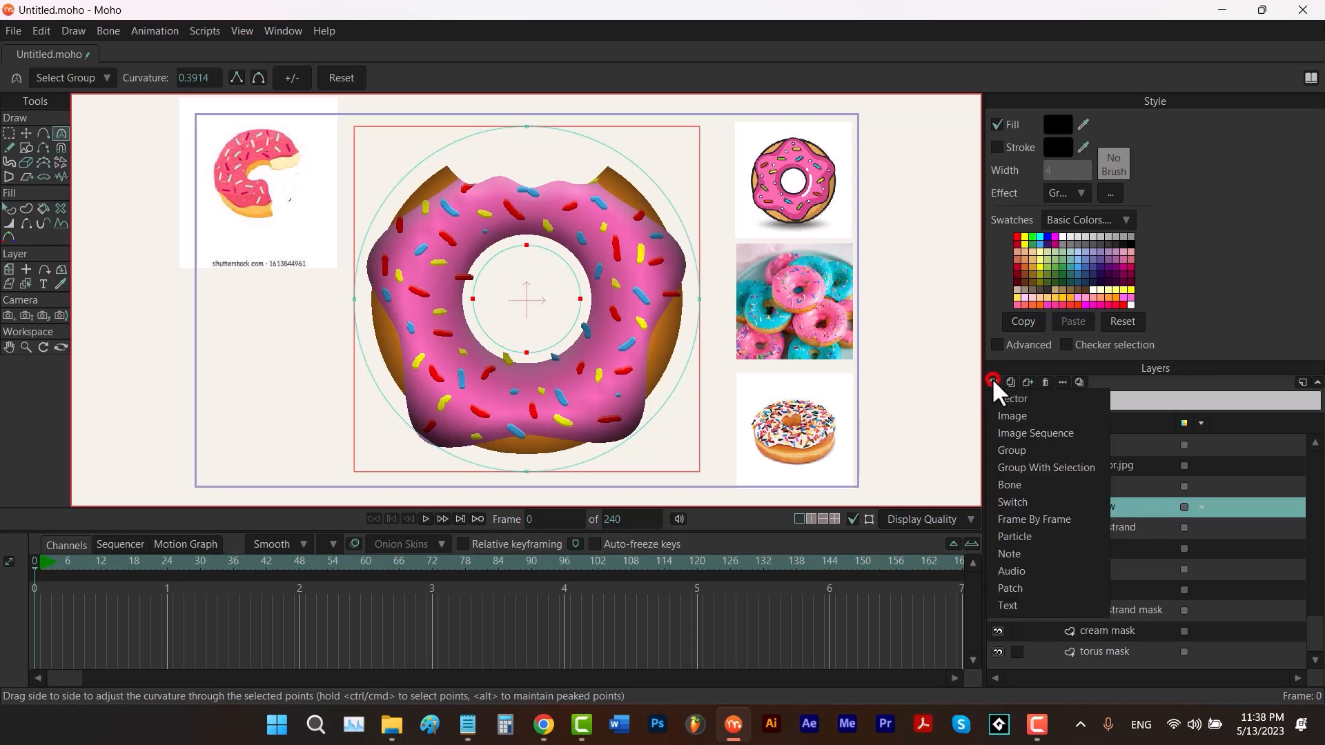
pyautogui.click(998, 396)
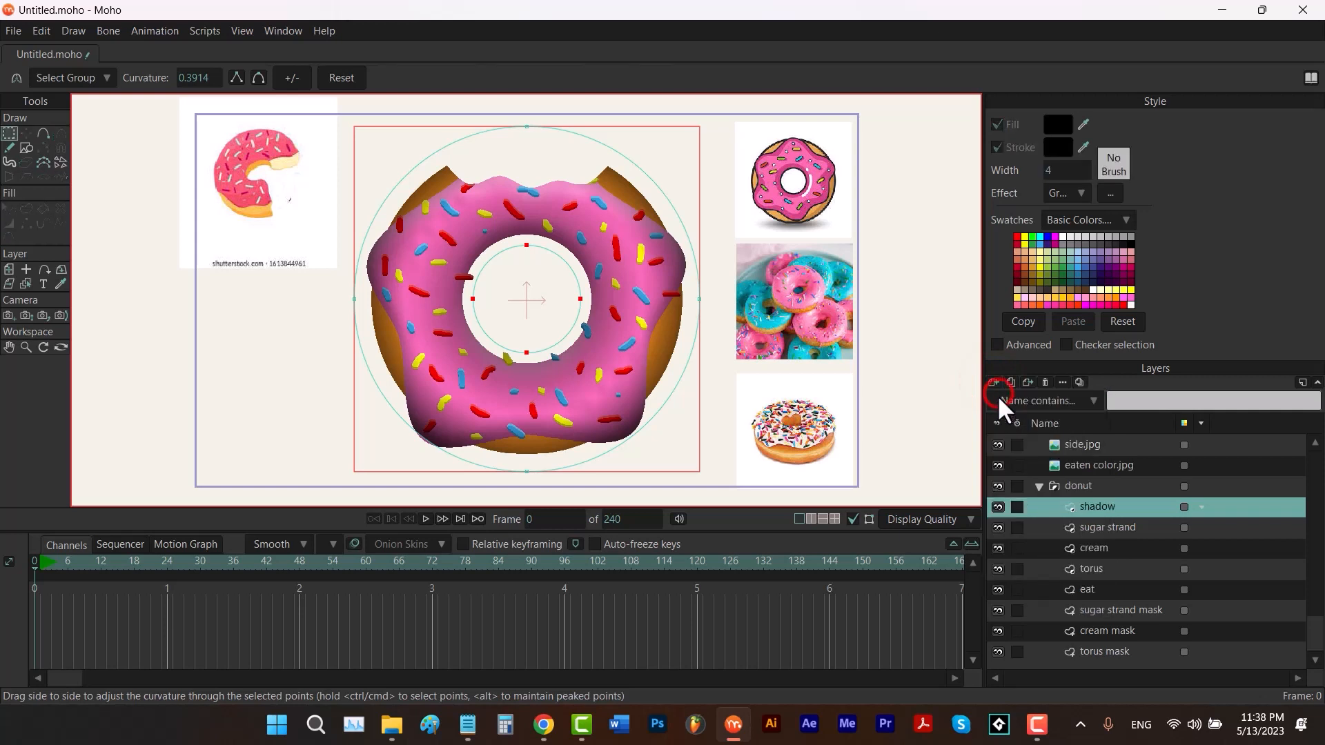
pyautogui.doubleClick(1093, 507)
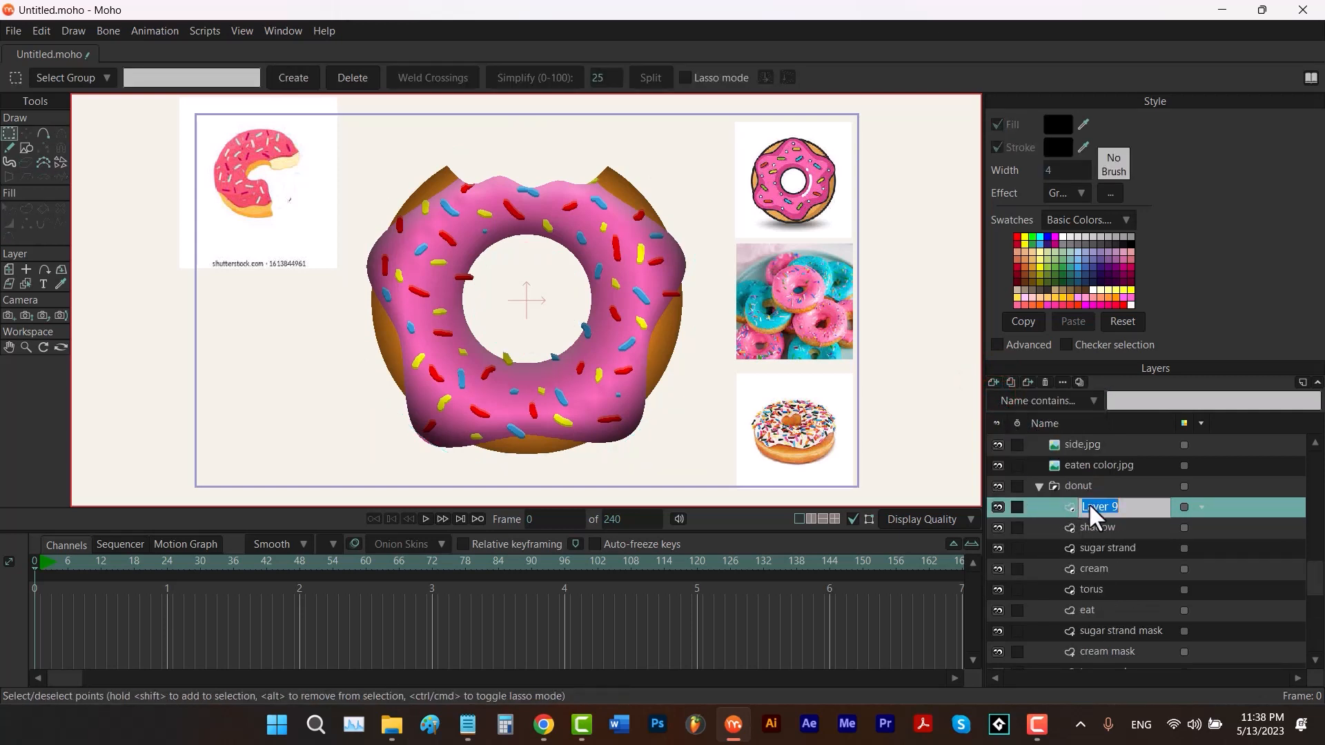
pyautogui.write('inside')
pyautogui.press('Return')
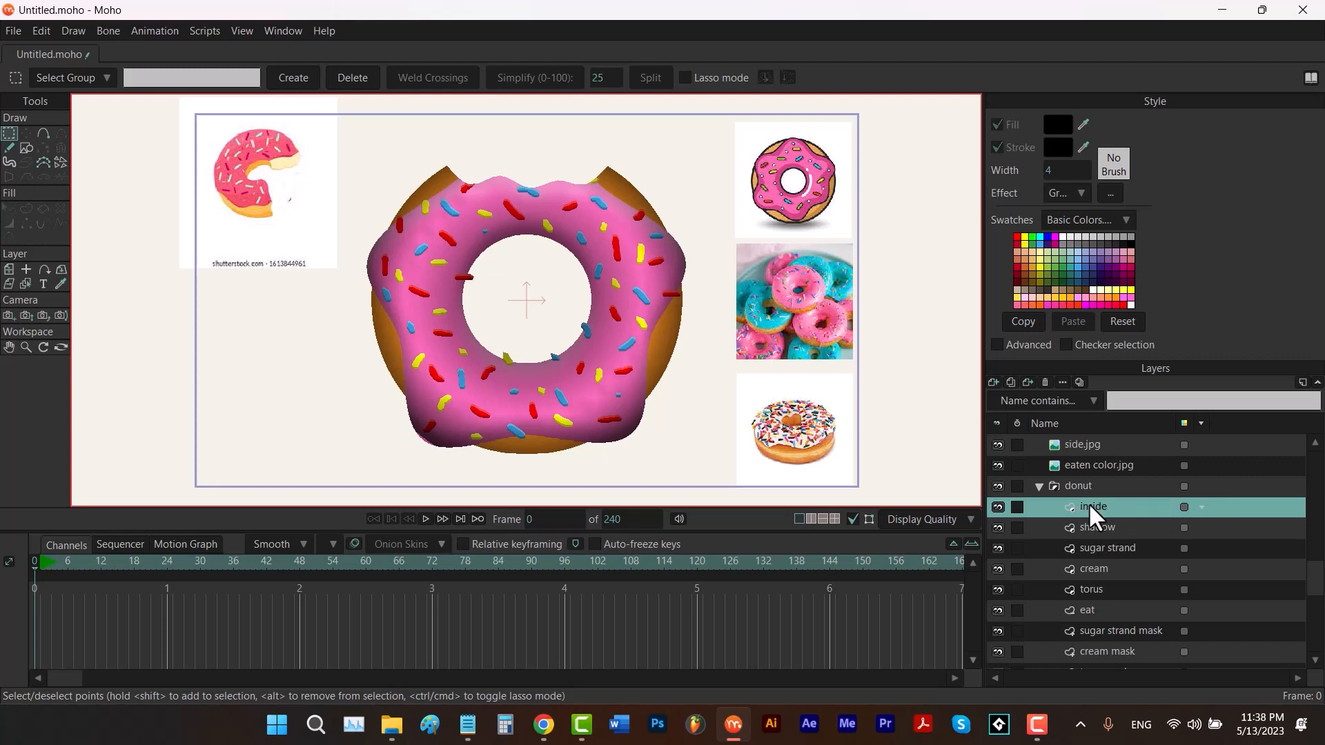
pyautogui.rightClick(1096, 516)
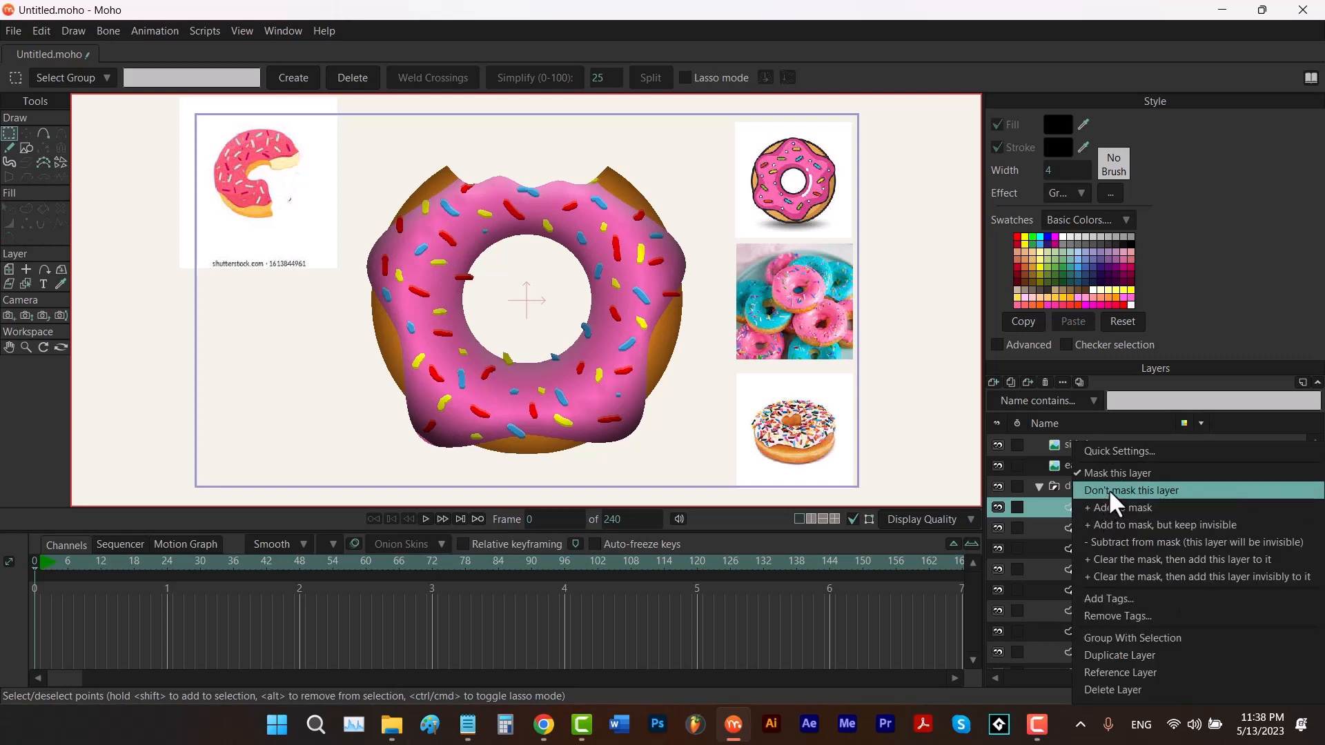
pyautogui.click(1109, 490)
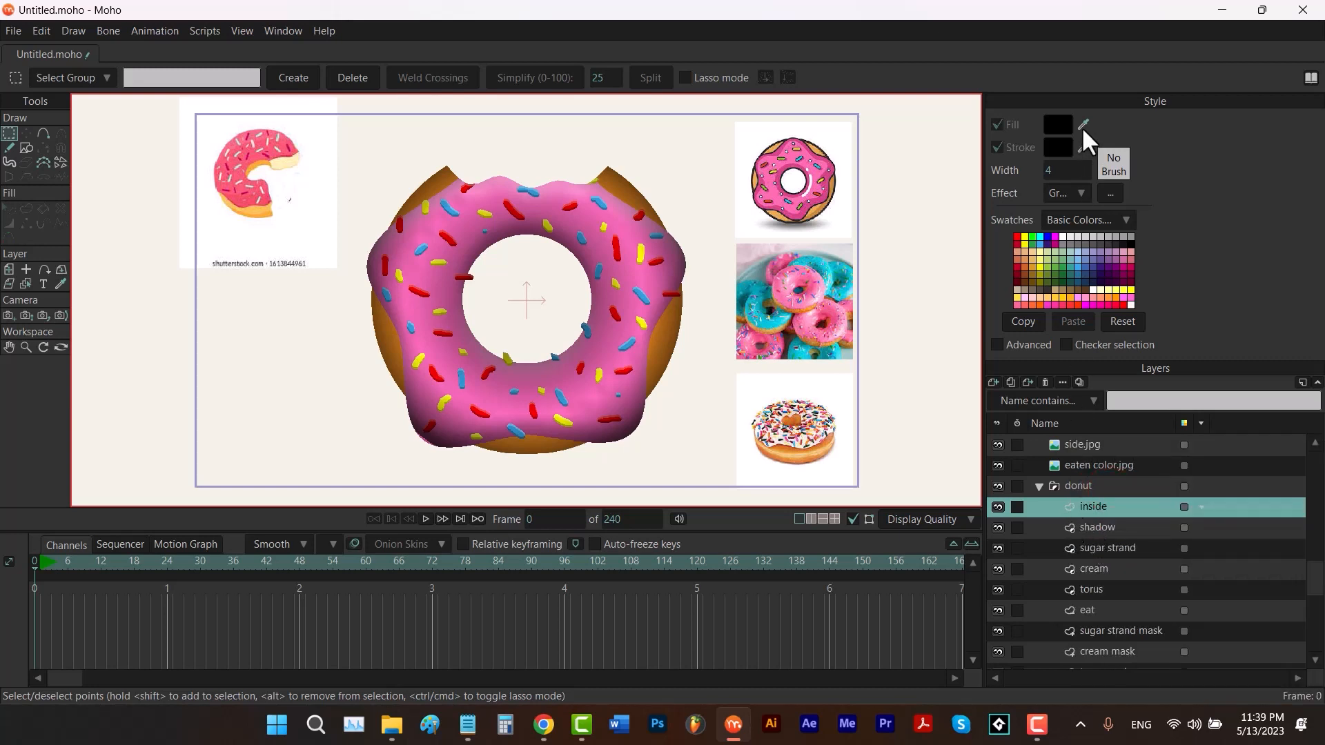
# Paint a plain cream strip along the bitten edge with a 0.06 brush radius, sampling its fill from the eaten doughnut reference.
pyautogui.moveTo(1083, 125); pyautogui.dragTo(290, 153)
pyautogui.press('b')
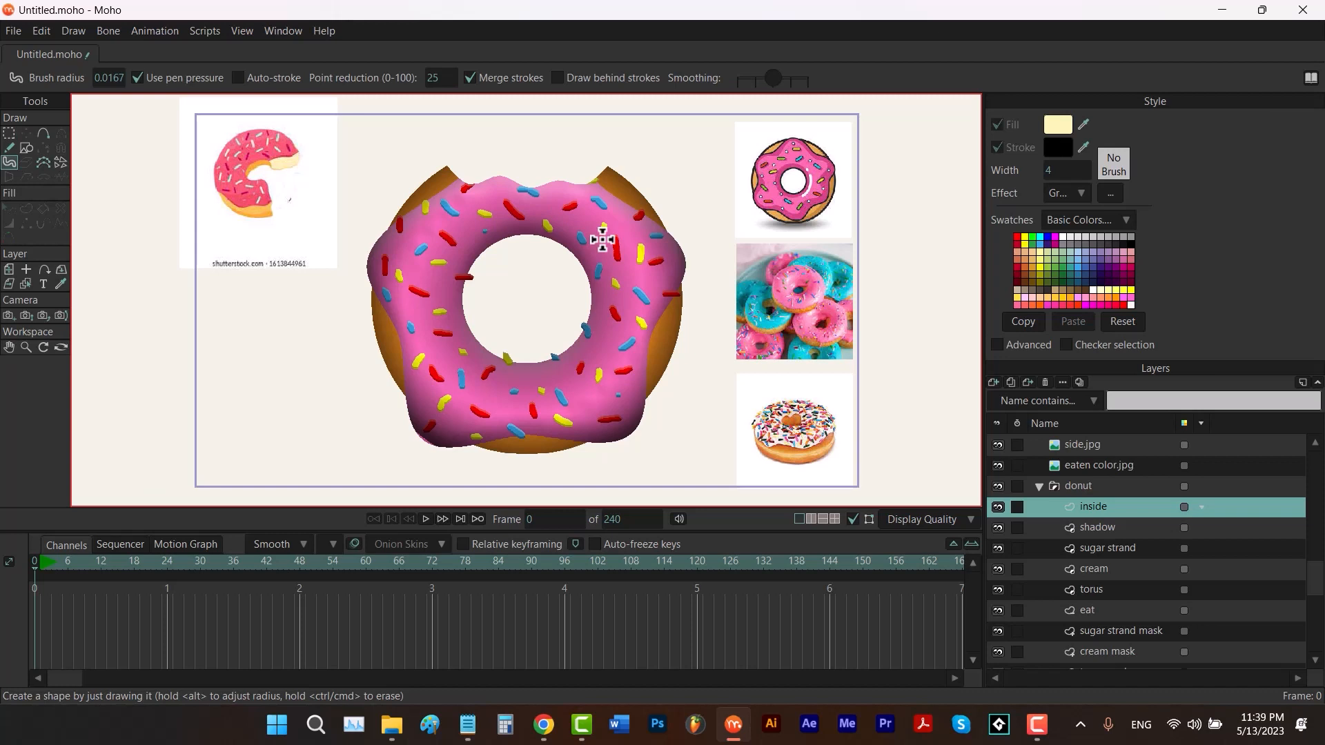
pyautogui.click(1077, 193)
pyautogui.click(1069, 205)
pyautogui.moveTo(595, 224)
pyautogui.keyDown('alt'); pyautogui.mouseDown()
pyautogui.moveTo(615, 225)
pyautogui.moveTo(602, 217)
pyautogui.mouseUp(); pyautogui.keyUp('alt')
pyautogui.scroll(5, 545, 159)
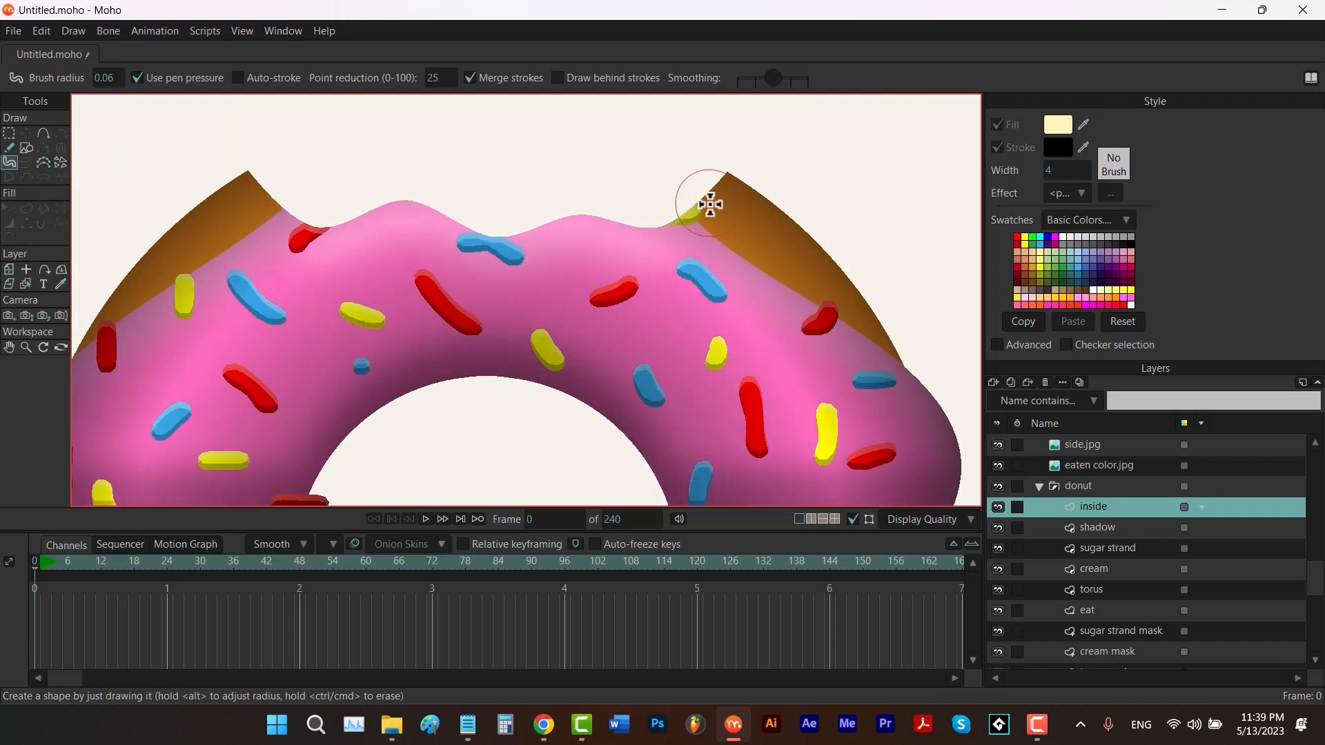
pyautogui.moveTo(710, 204)
pyautogui.mouseDown()
pyautogui.moveTo(635, 224)
pyautogui.moveTo(496, 224)
pyautogui.moveTo(433, 200)
pyautogui.moveTo(350, 217)
pyautogui.moveTo(273, 199)
pyautogui.mouseUp()
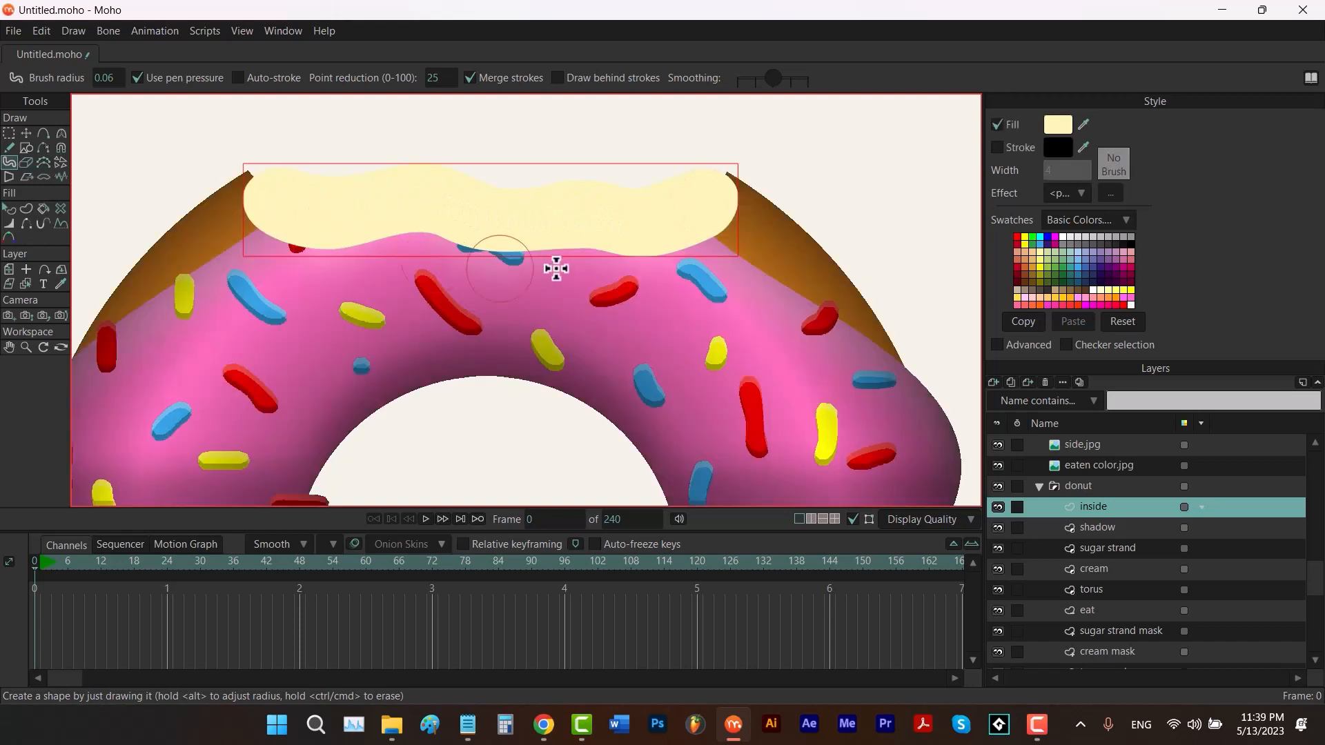
# Fit the cream strip's left end to the bite's left corner and adjust the curvature and the neighbouring upper-edge point.
pyautogui.press('t')
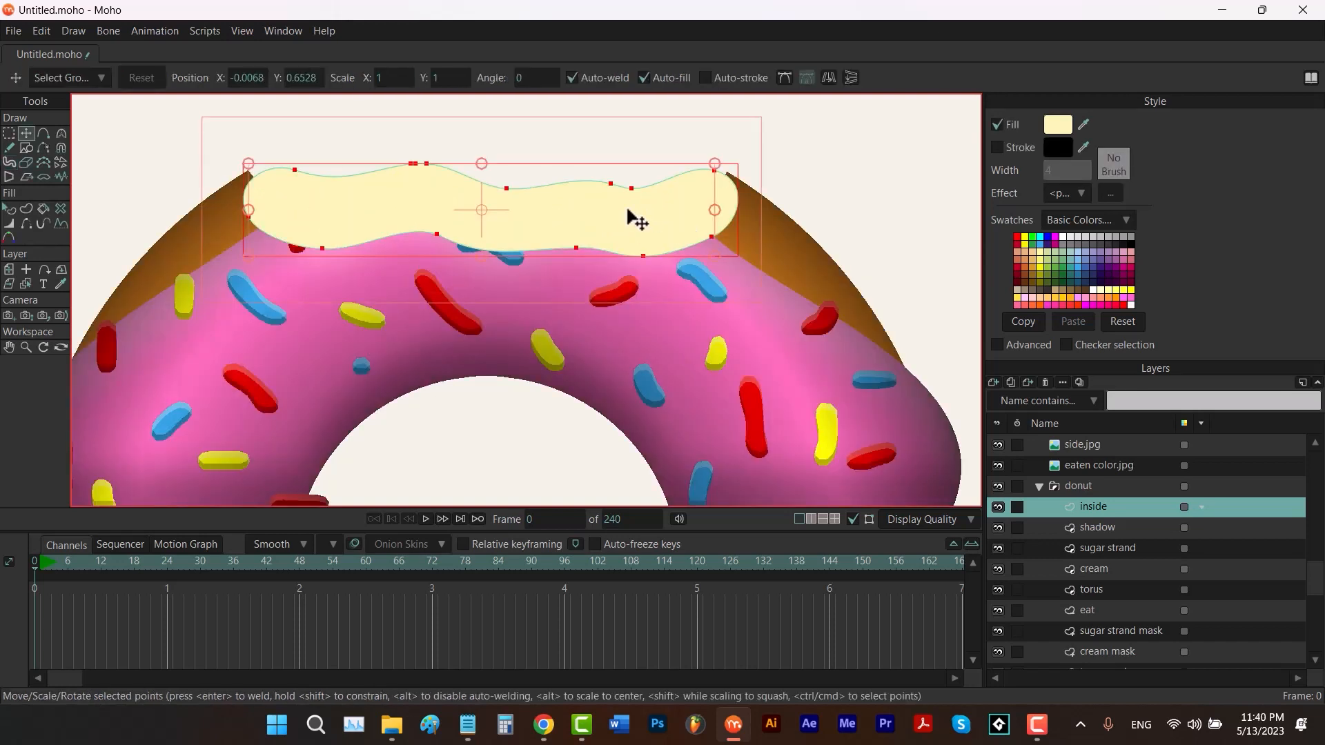
pyautogui.click(823, 195)
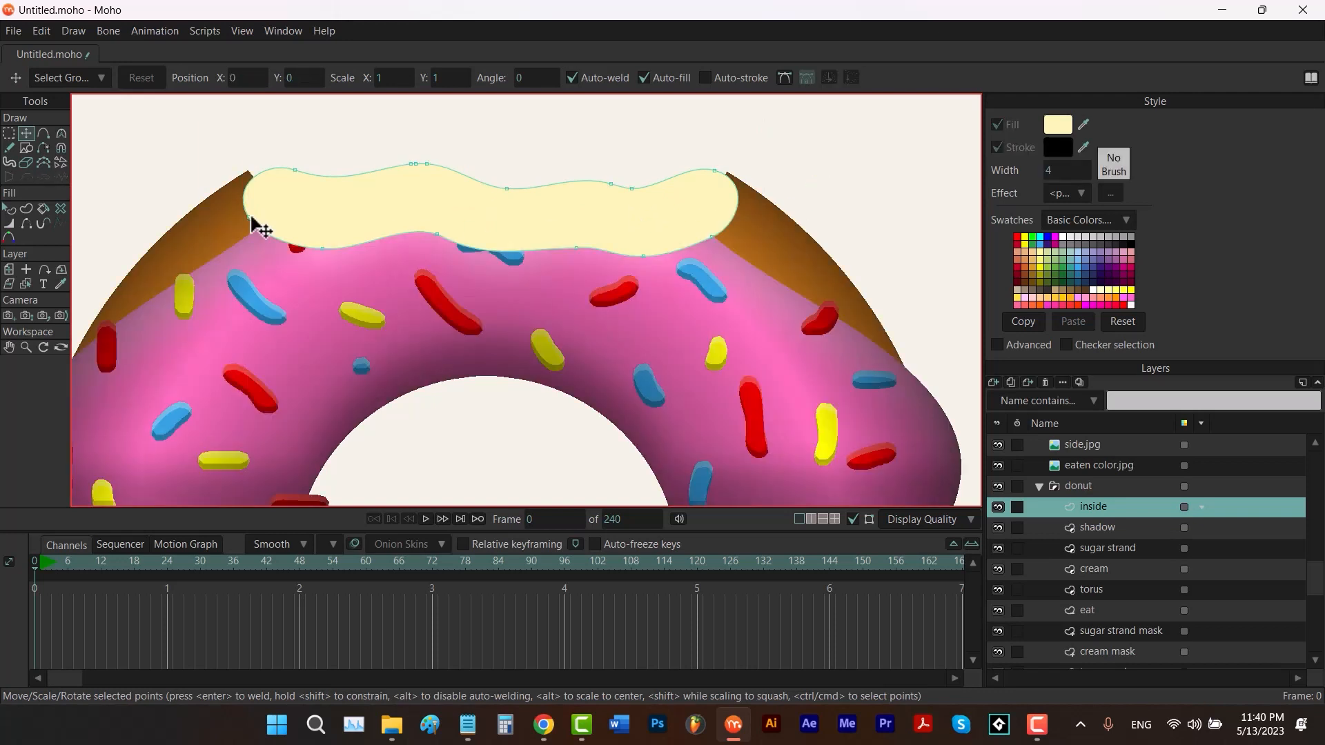
pyautogui.moveTo(251, 218); pyautogui.dragTo(250, 173)
pyautogui.press('c')
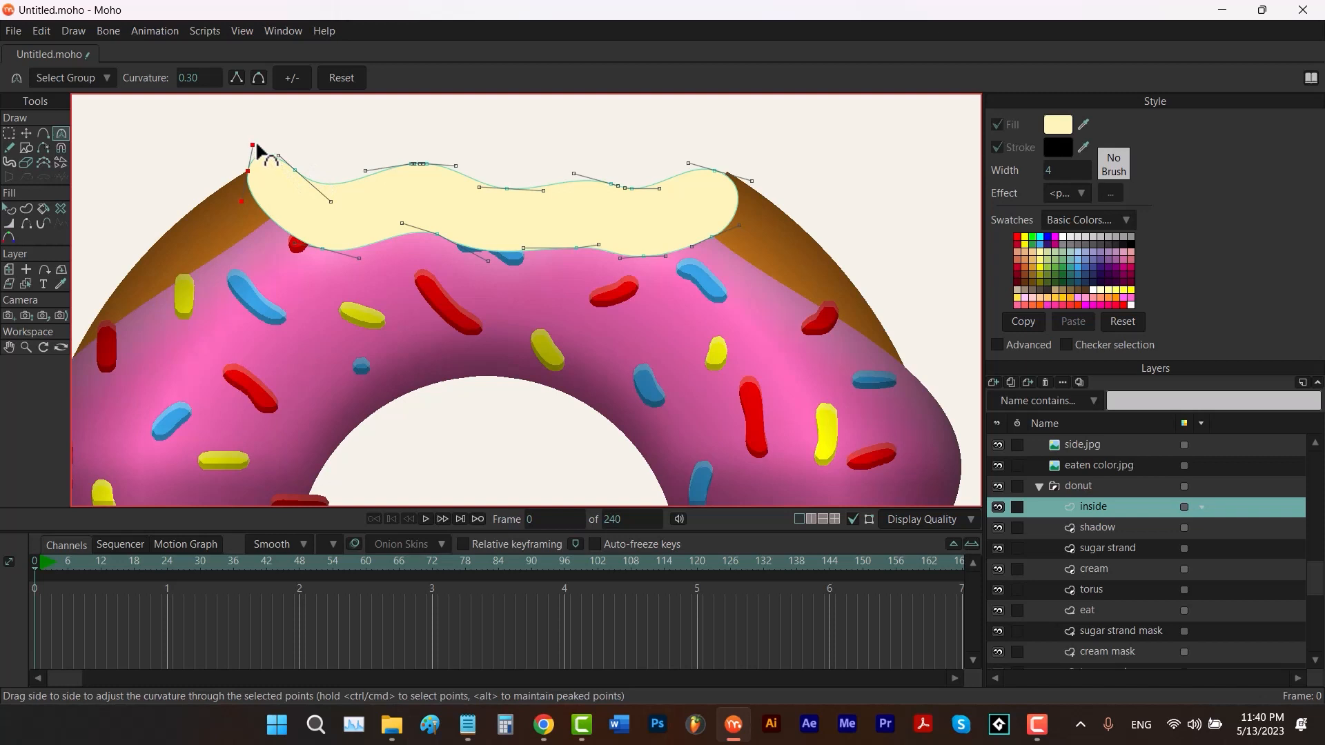
pyautogui.moveTo(253, 145); pyautogui.dragTo(318, 191)
# Lower the cream strip's middle upper-edge points and move its right end point onto the bite's right corner.
pyautogui.press('t')
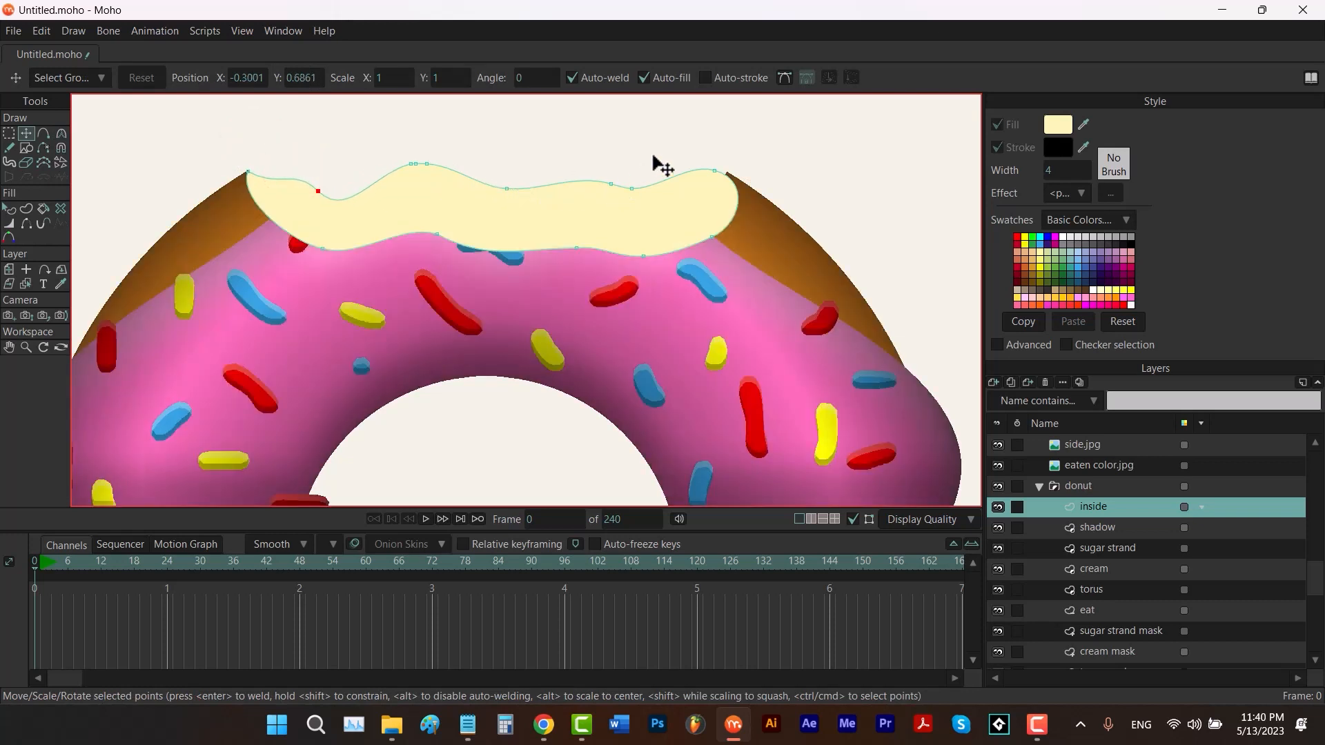
pyautogui.moveTo(674, 133); pyautogui.dragTo(303, 211)
pyautogui.moveTo(475, 147); pyautogui.dragTo(516, 214)
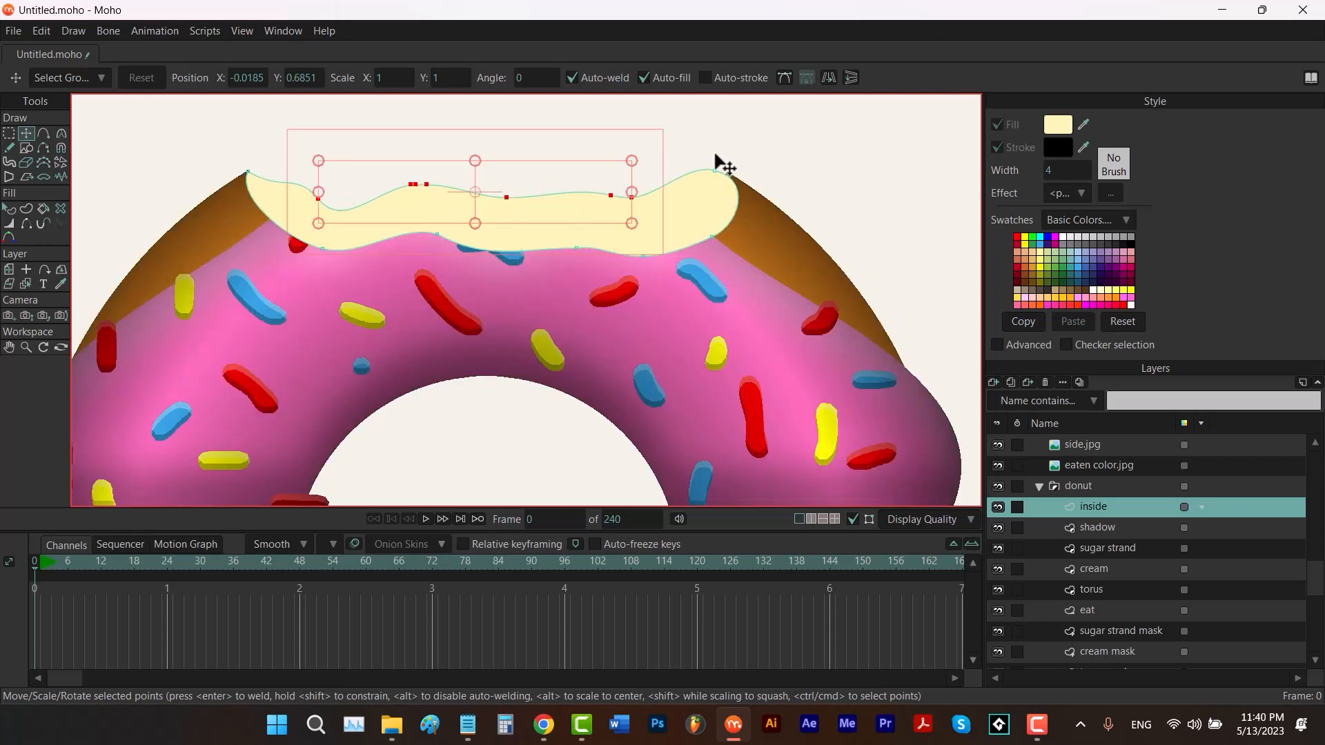
pyautogui.click(718, 167)
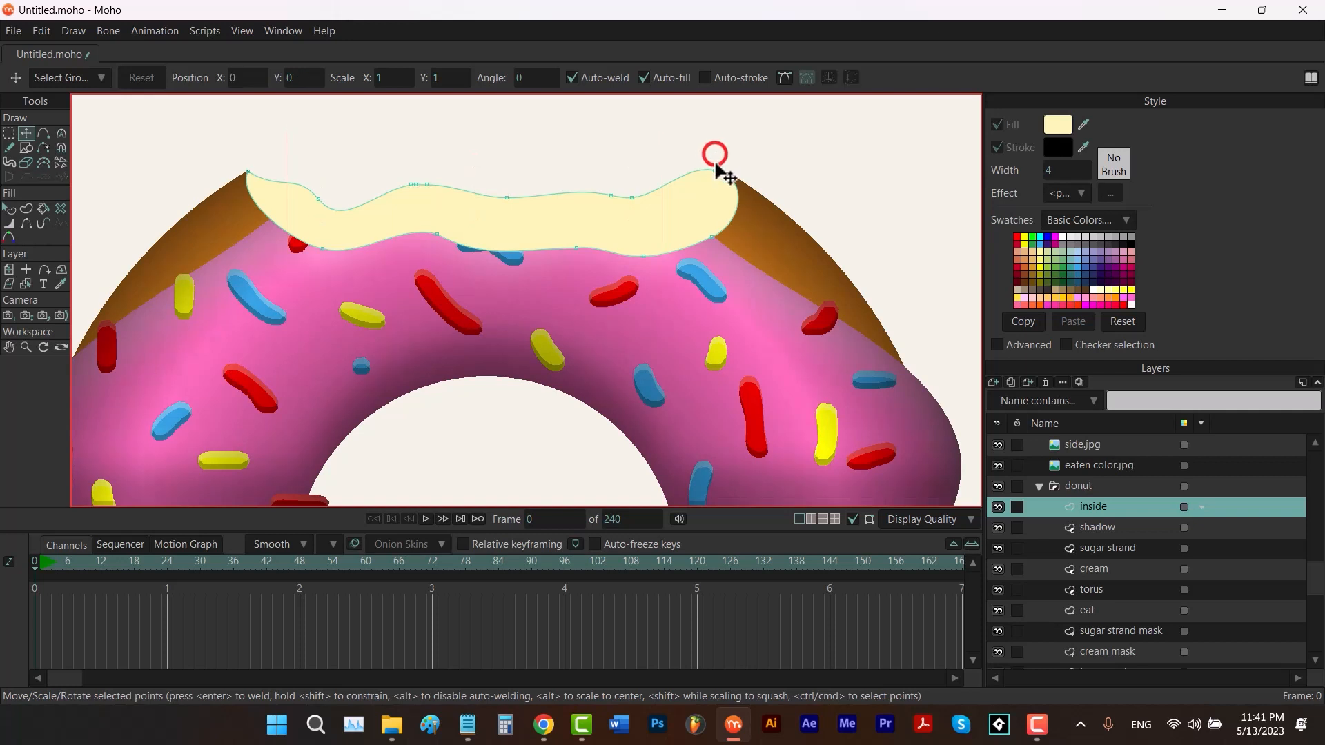
pyautogui.moveTo(718, 171); pyautogui.dragTo(728, 176)
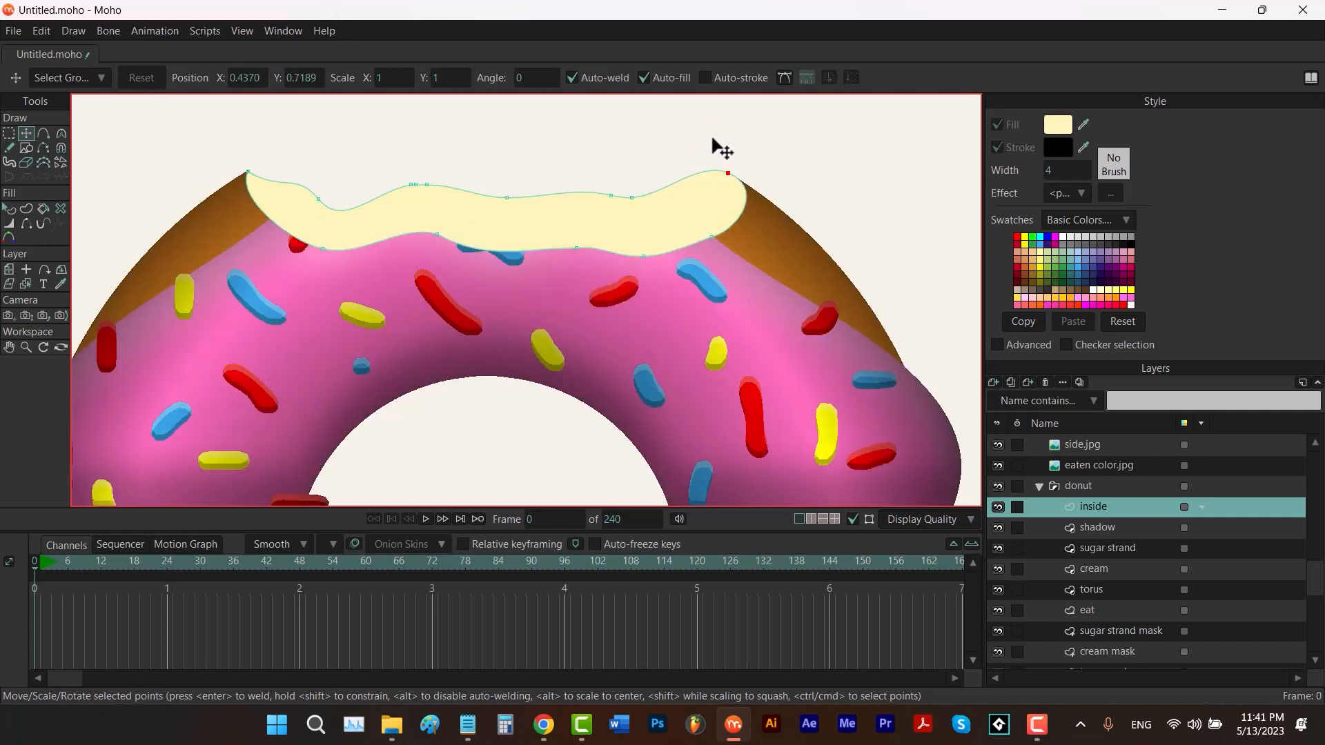
# Select the cream strip and apply Shaded as its first fill effect with a light angle of 270.
pyautogui.press('q')
pyautogui.click(656, 219)
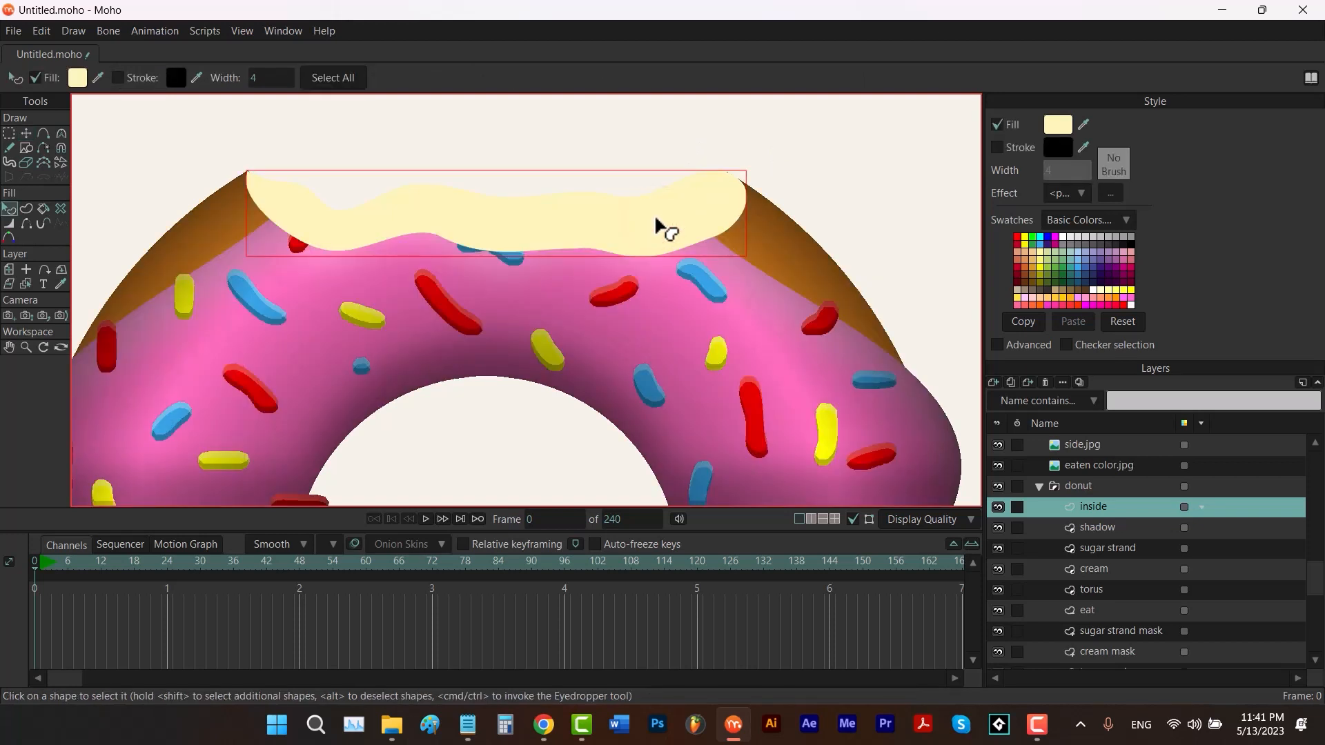
pyautogui.press('Home')
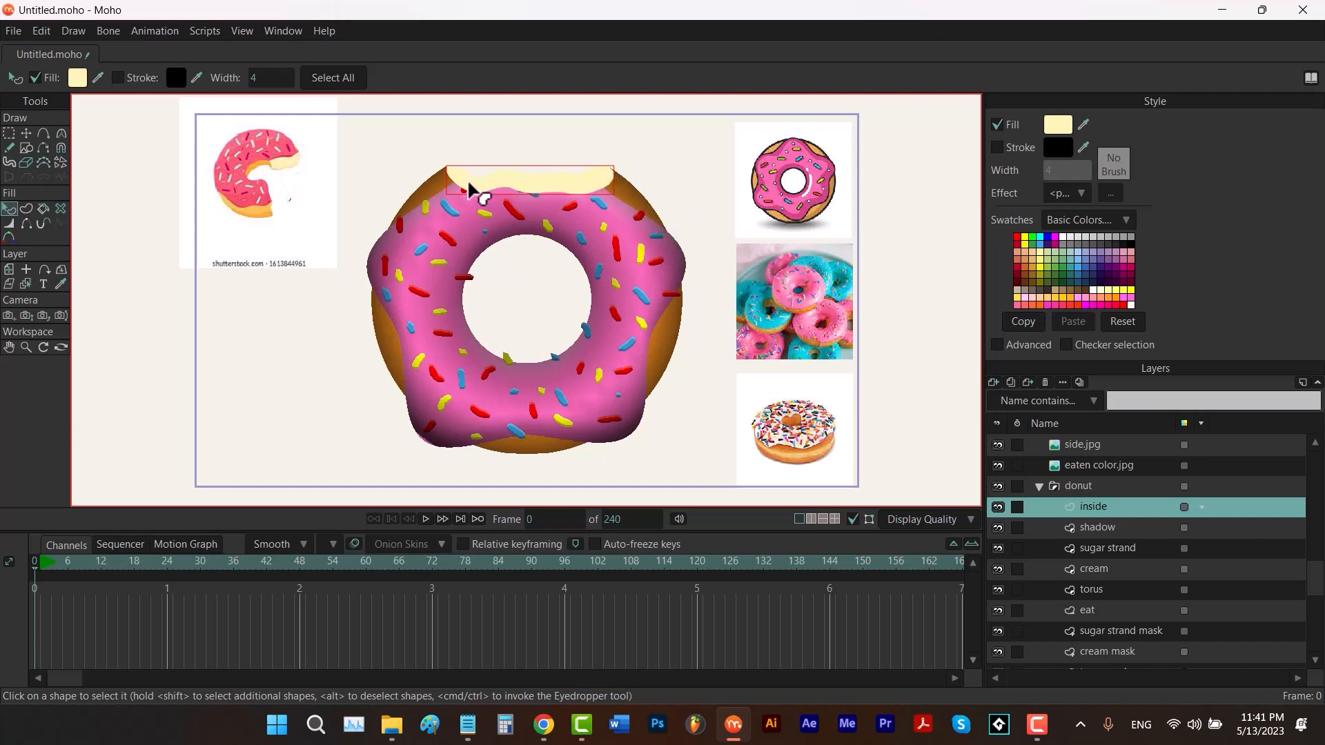
pyautogui.click(994, 344)
pyautogui.click(1104, 221)
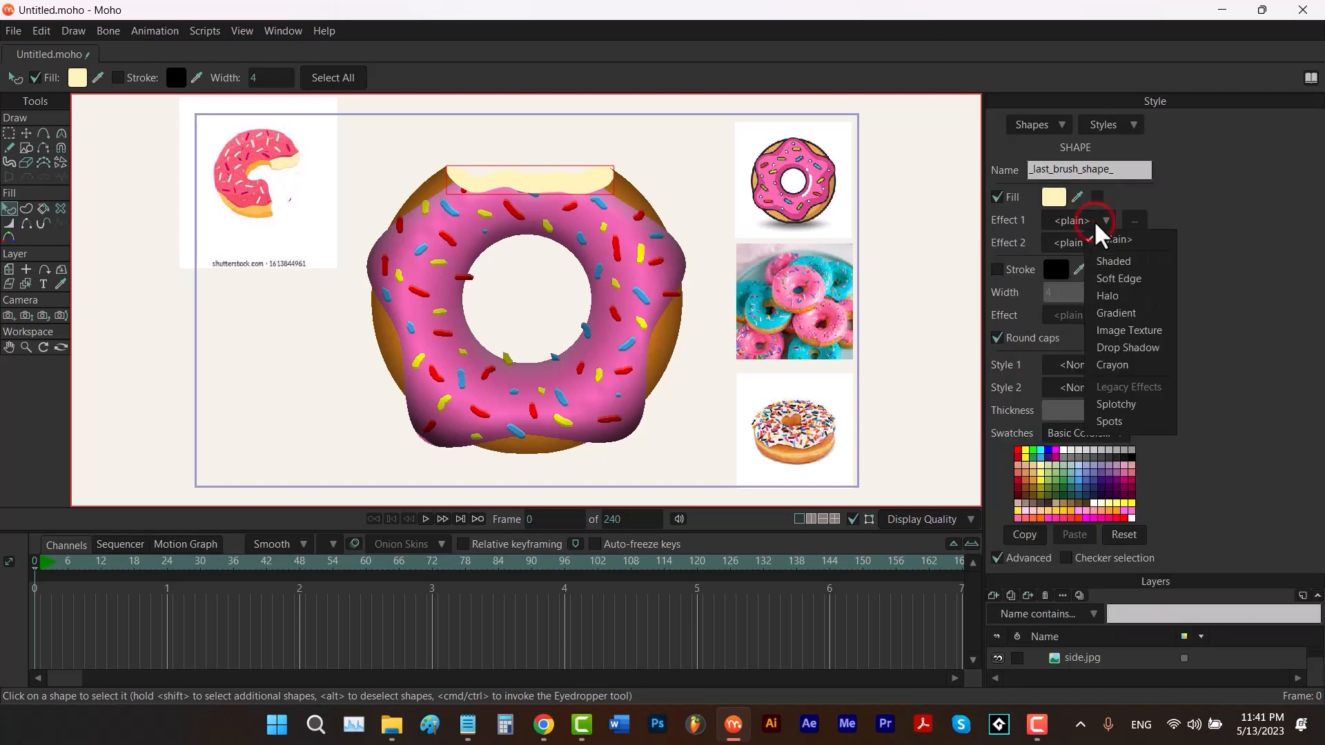
pyautogui.click(1107, 261)
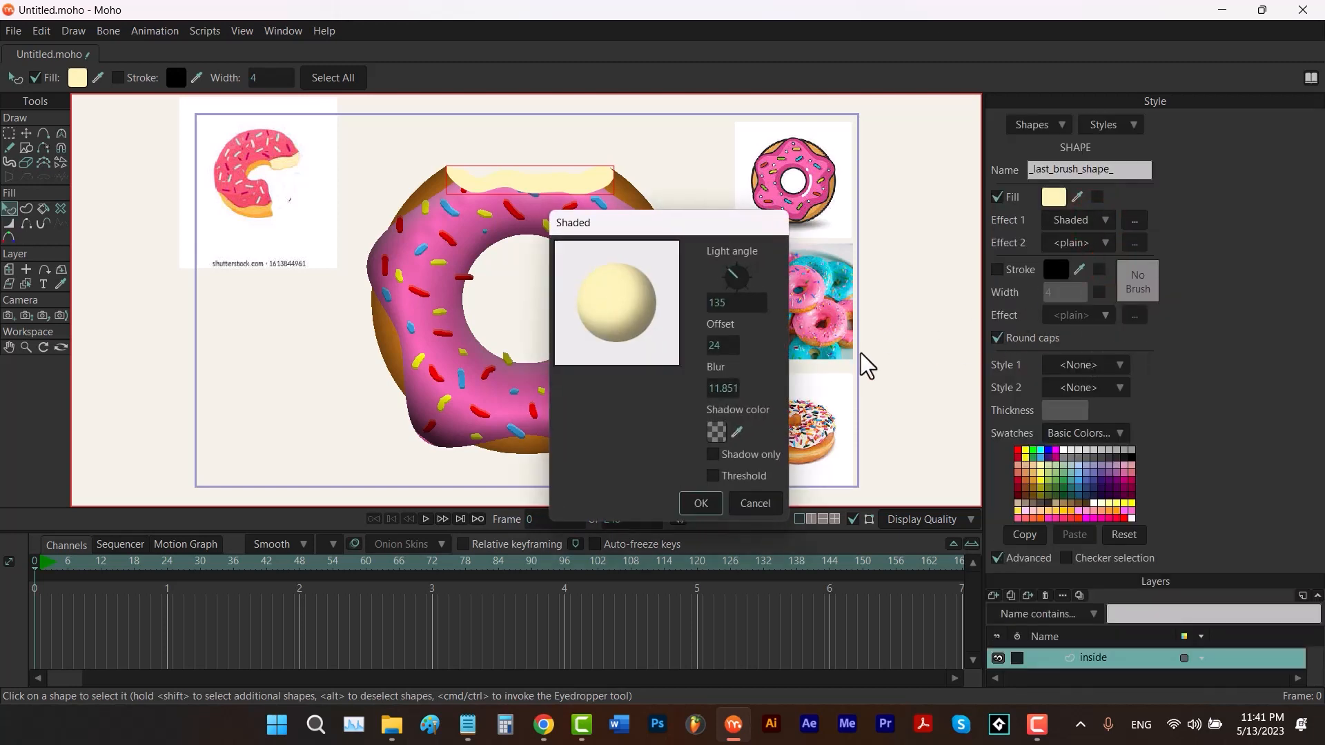
pyautogui.click(733, 304)
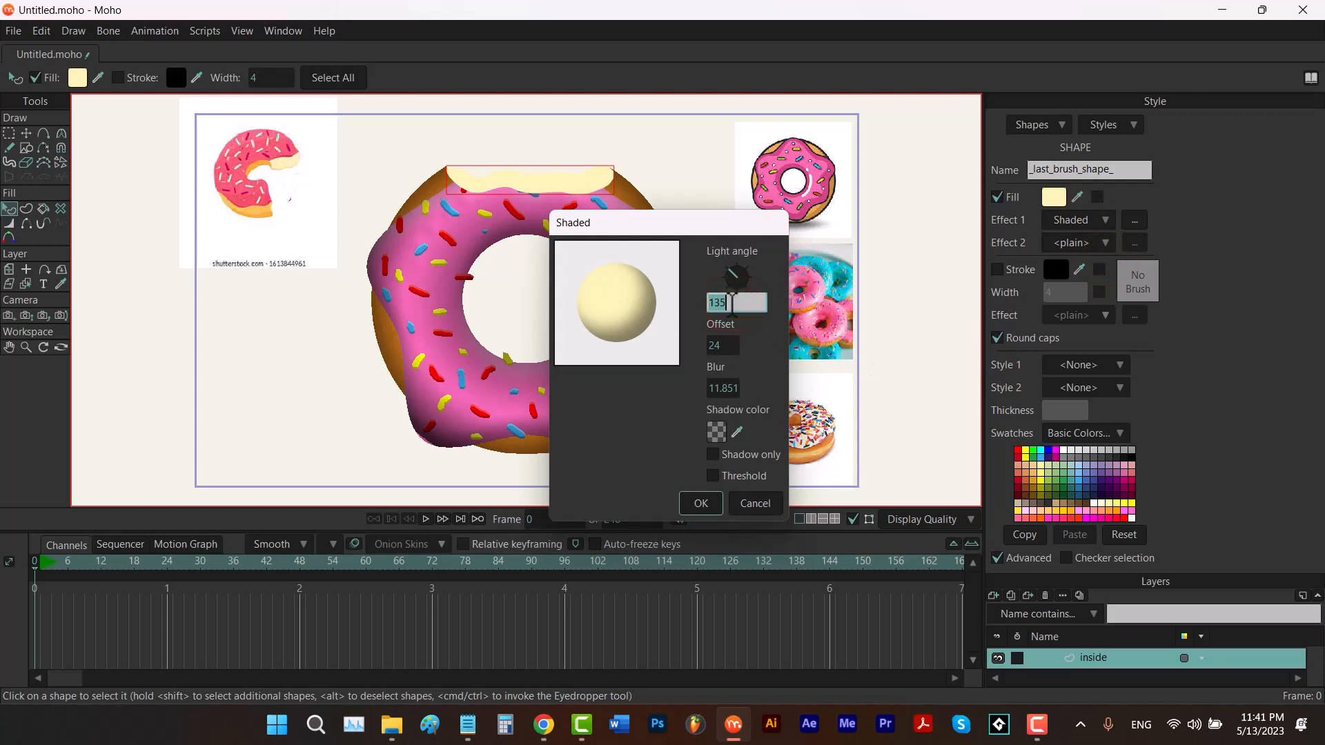
pyautogui.write('070')
pyautogui.press('Return')
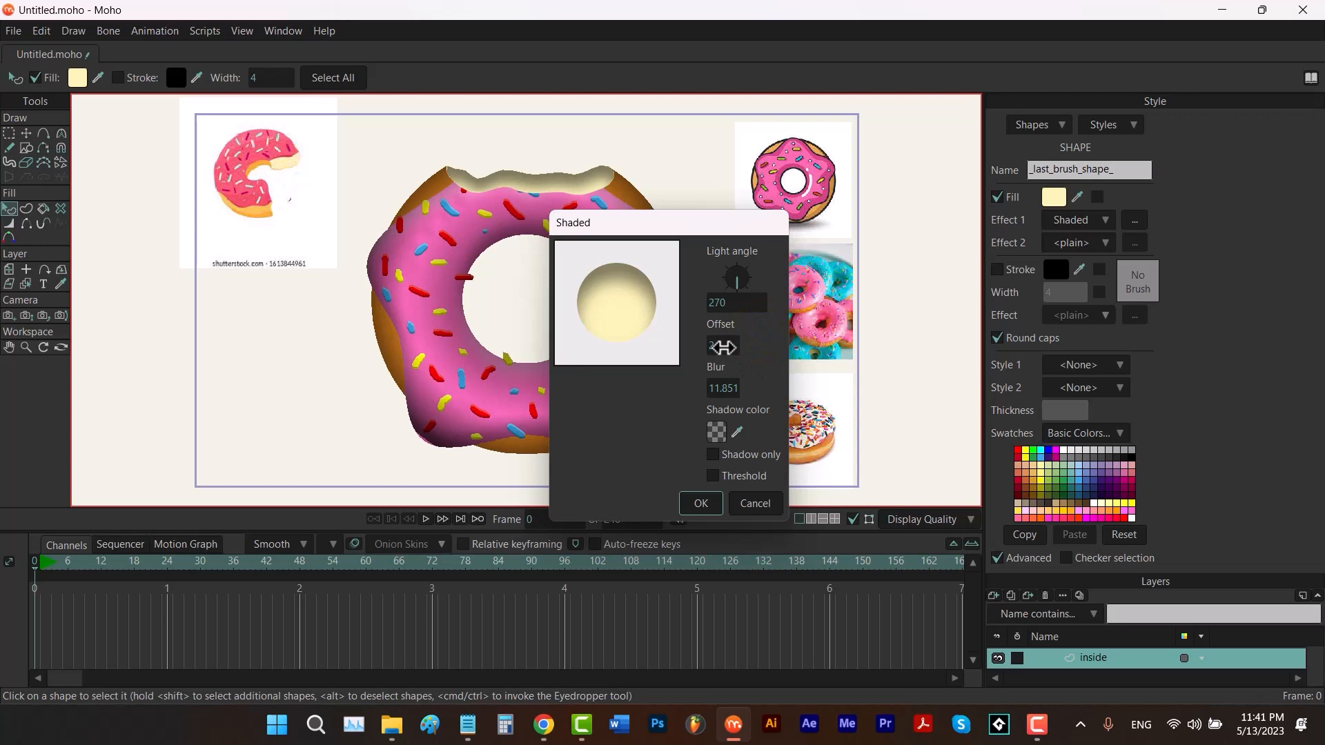
# Set the cream strip's first shading to an offset of 6 and a blur of 4.25.
pyautogui.click(722, 346)
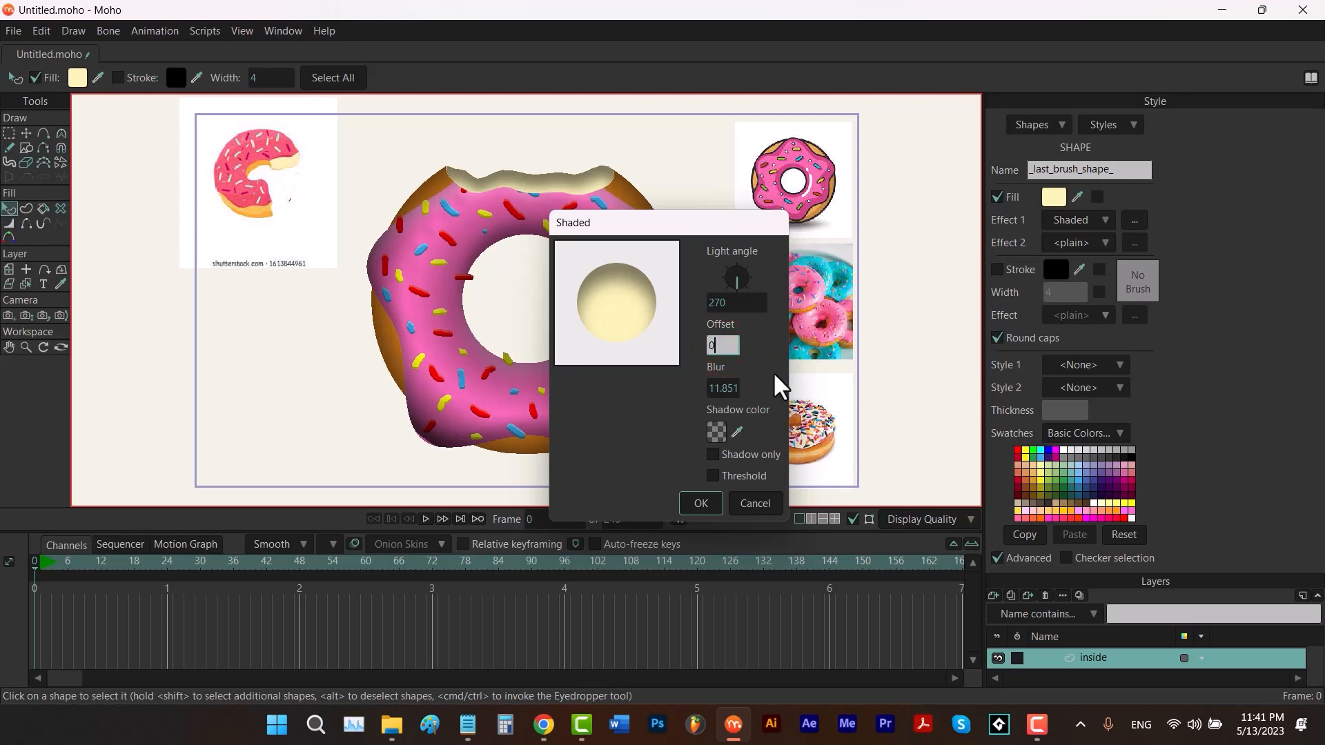
pyautogui.click(775, 375)
pyautogui.click(729, 386)
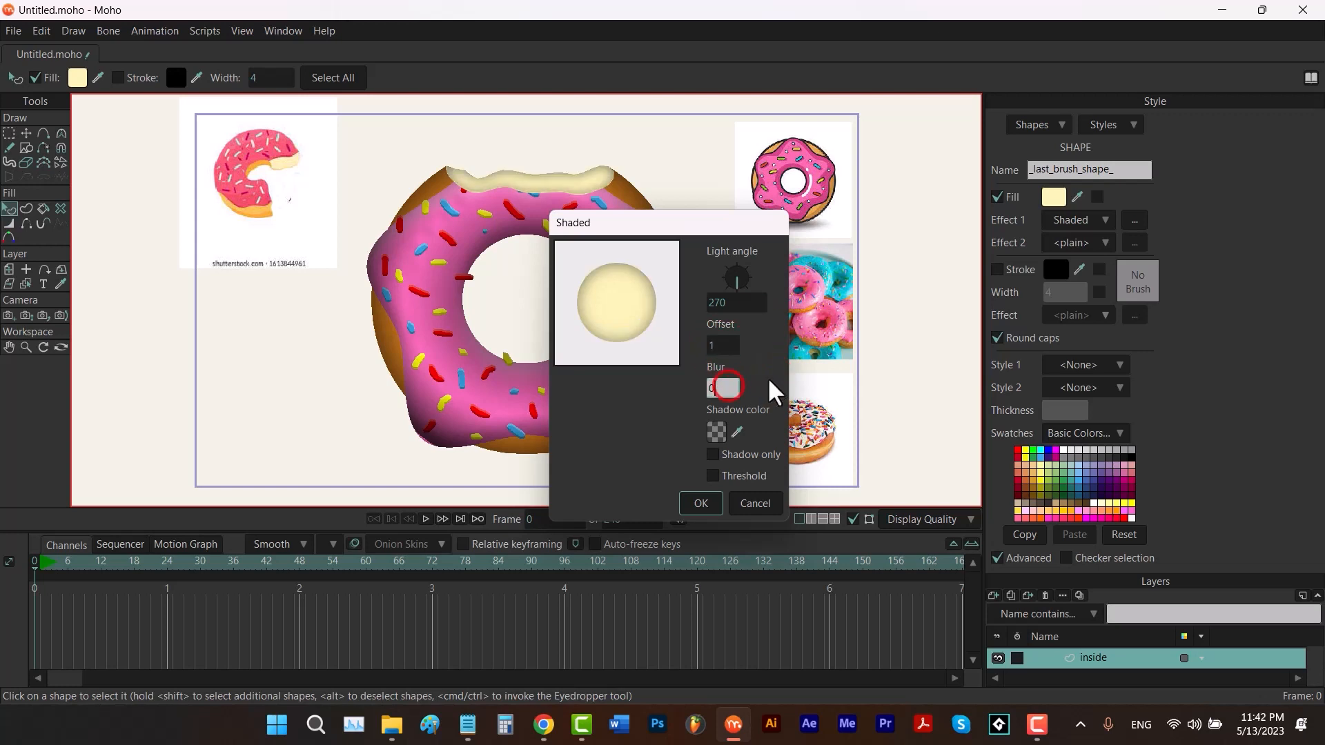
pyautogui.write('0')
pyautogui.click(764, 385)
pyautogui.moveTo(724, 385); pyautogui.dragTo(765, 383)
pyautogui.moveTo(714, 347); pyautogui.dragTo(754, 347)
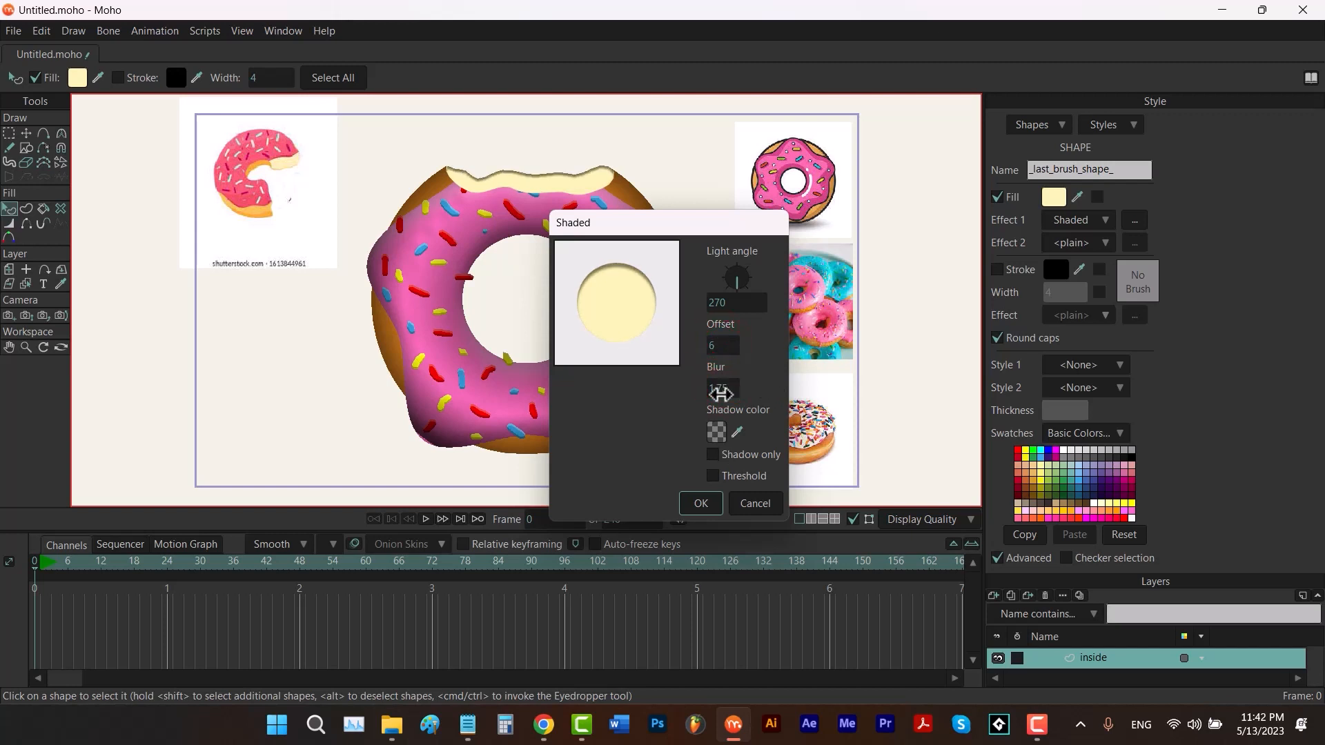
pyautogui.moveTo(719, 391); pyautogui.dragTo(751, 388)
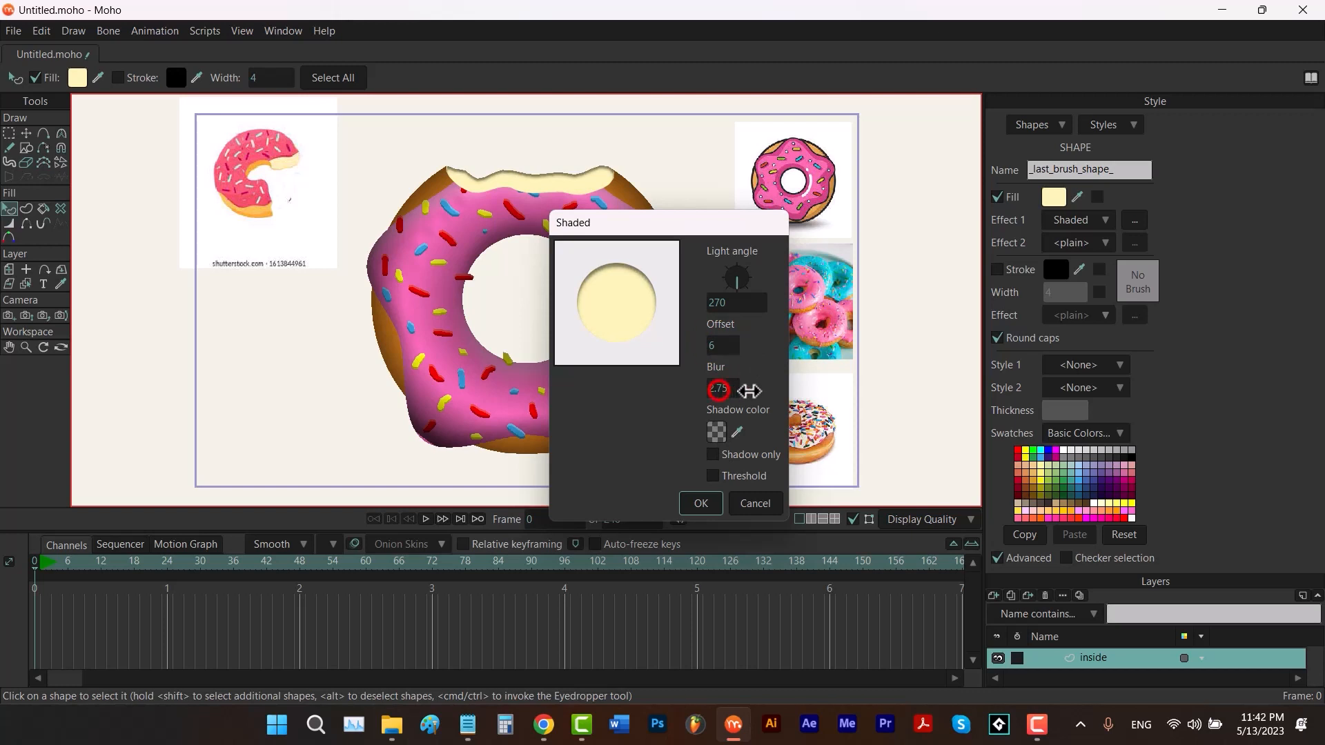
# Lower the shadow colour's alpha to 68 and apply the first shading to the cream strip.
pyautogui.click(718, 432)
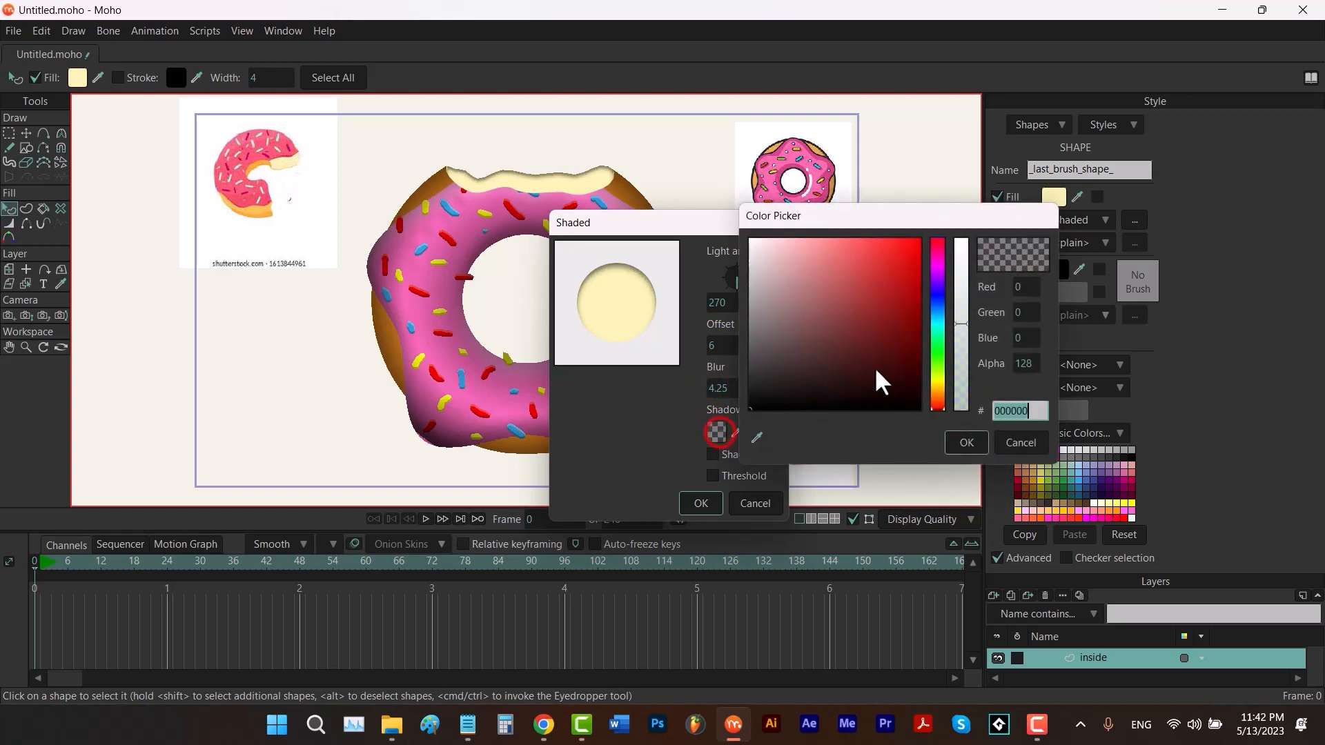
pyautogui.click(961, 364)
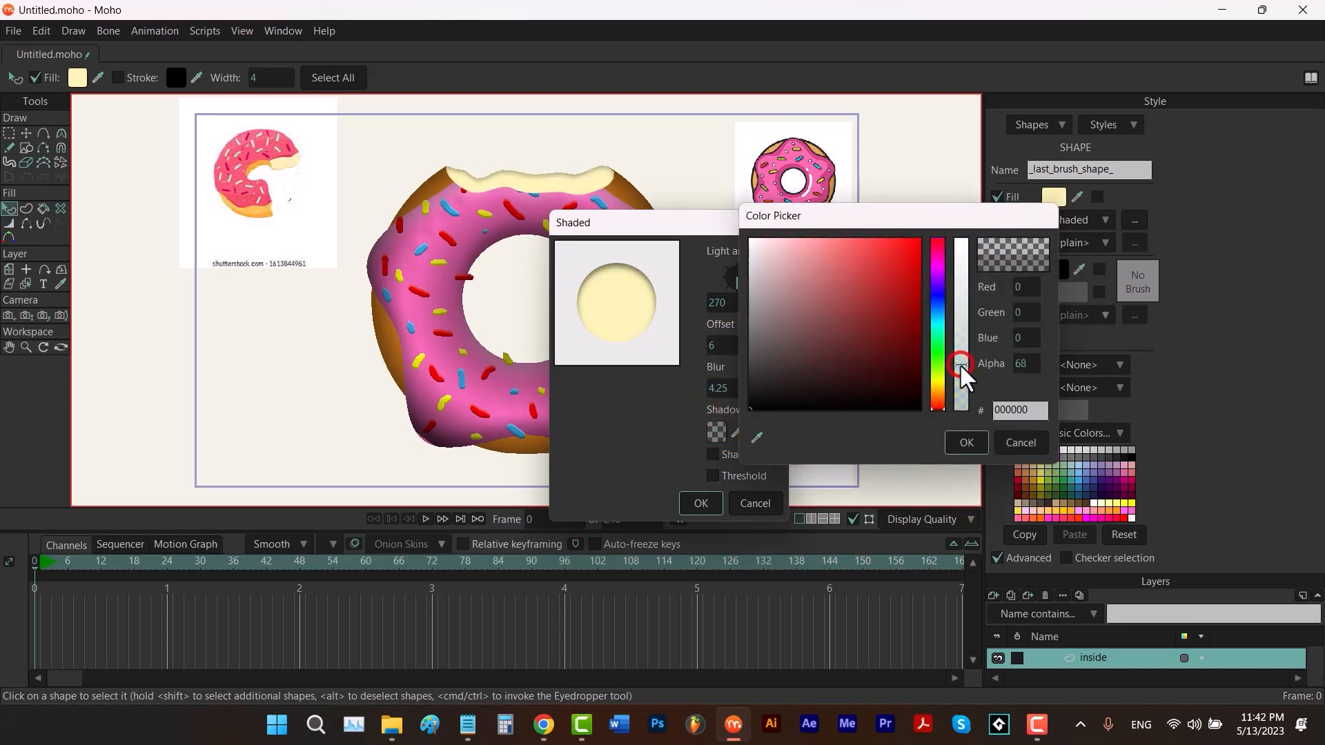
pyautogui.click(967, 442)
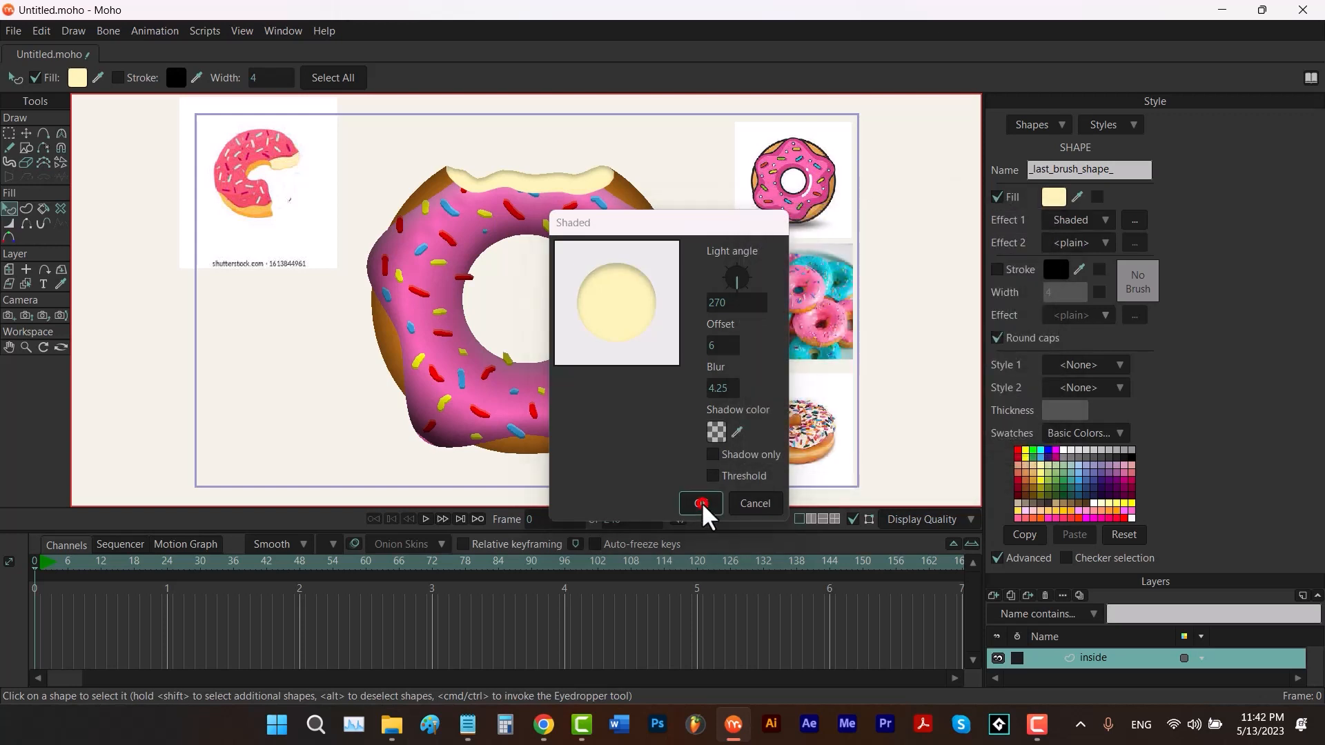
pyautogui.click(701, 503)
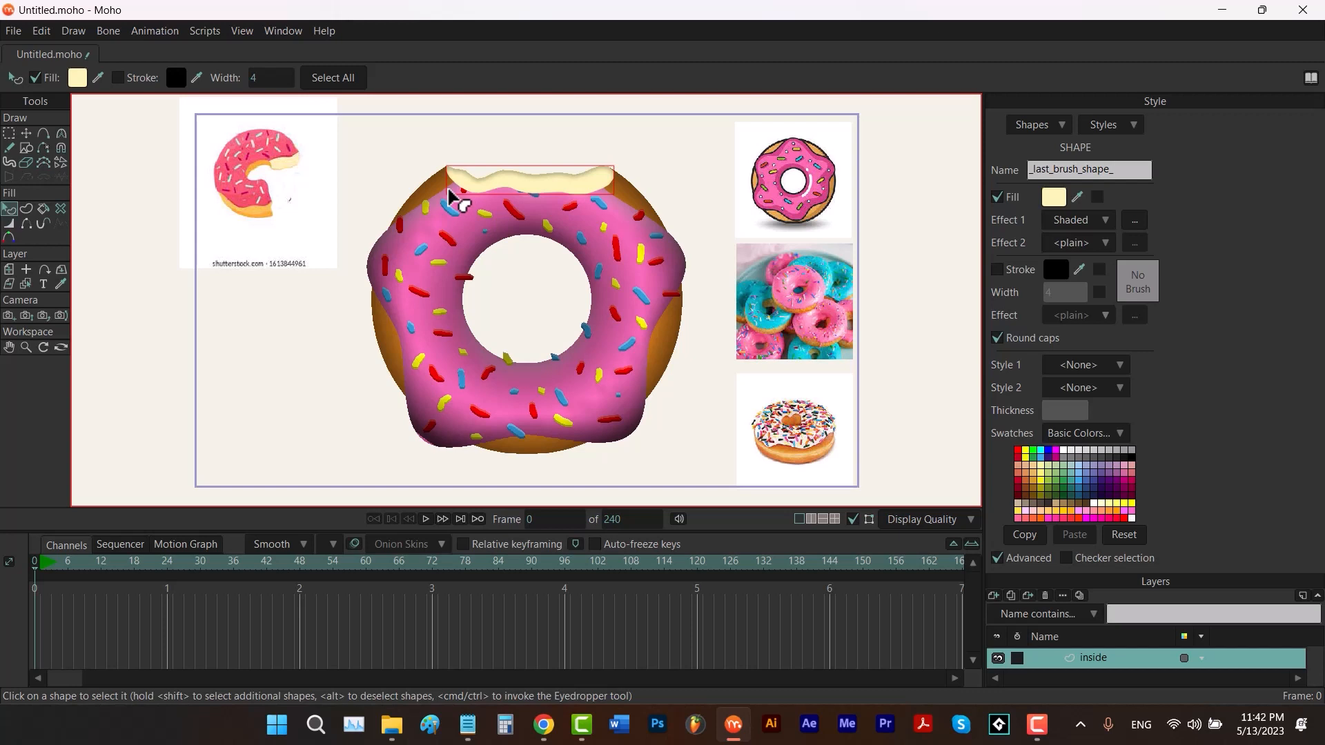
# Add Shaded as the cream strip's second fill effect with light angle 90, offset 1 and blur 4.
pyautogui.click(1047, 243)
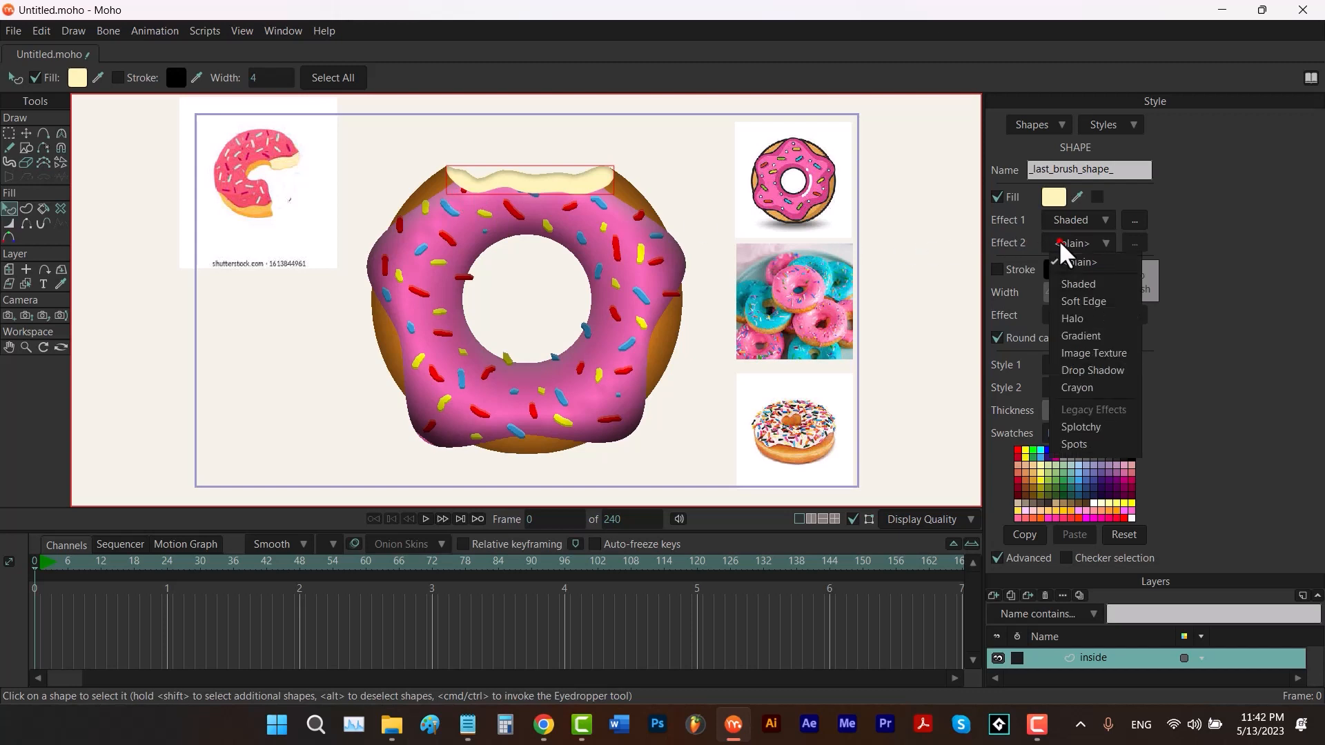
pyautogui.click(1080, 284)
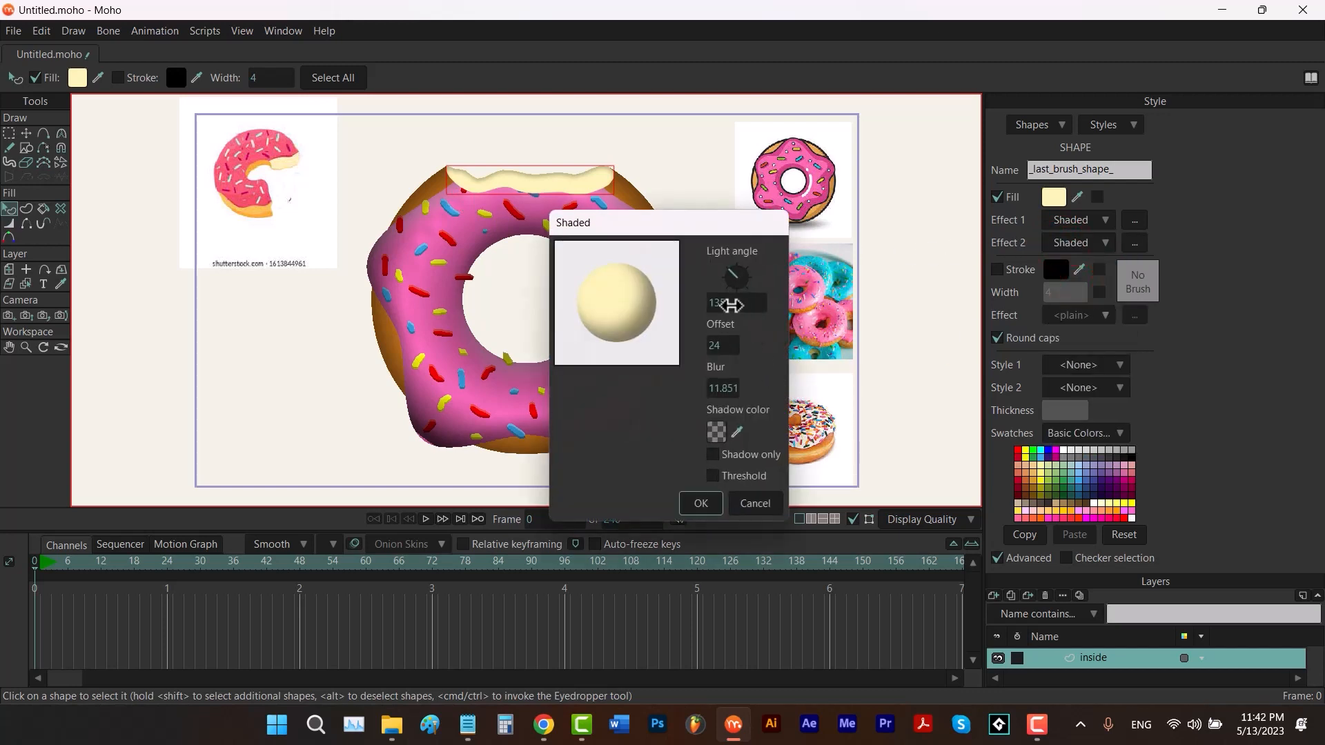
pyautogui.click(730, 305)
pyautogui.write('90')
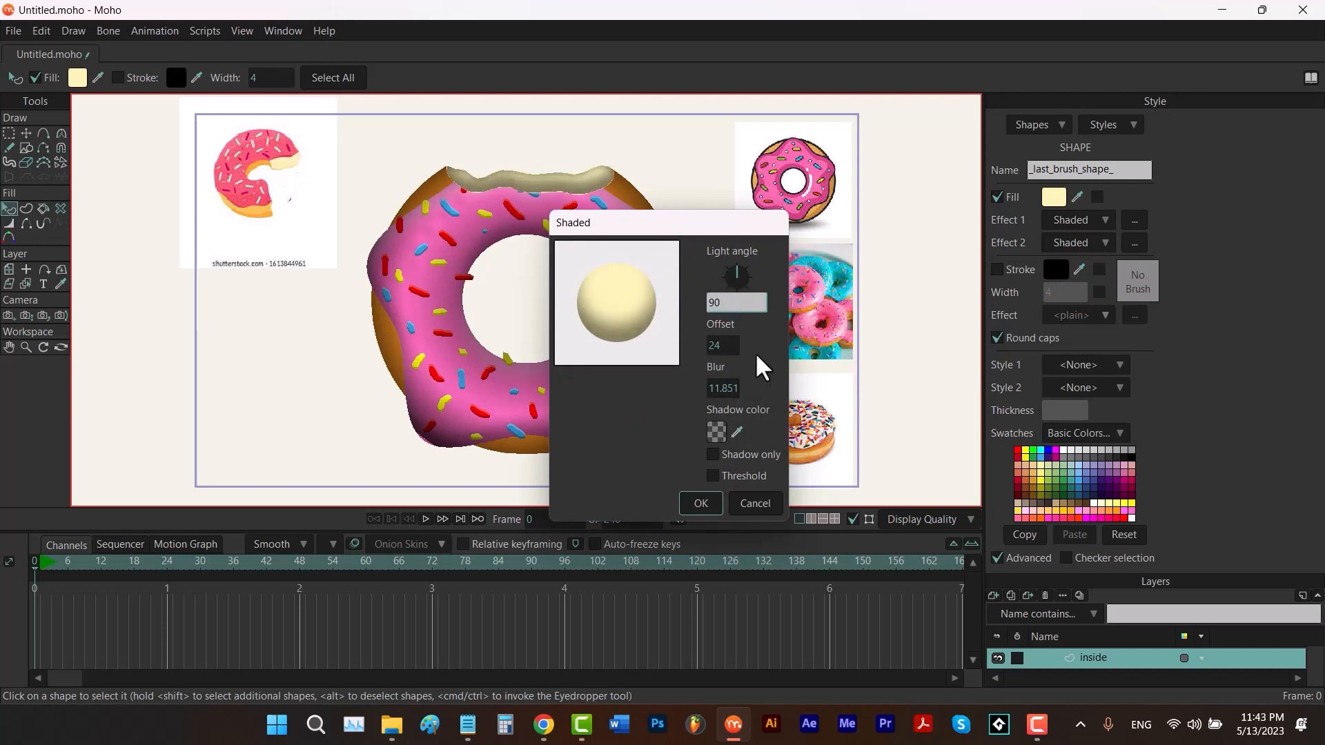
pyautogui.click(716, 345)
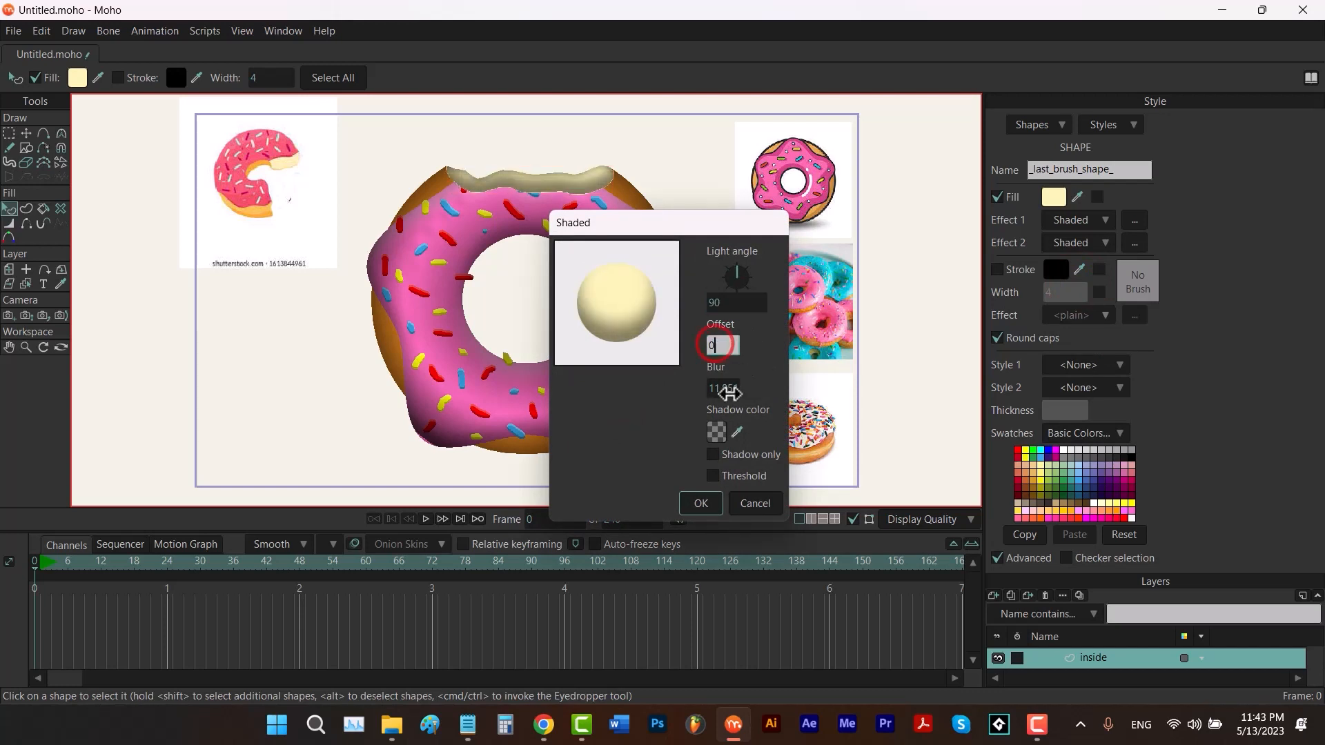
pyautogui.click(720, 393)
pyautogui.write('0')
pyautogui.click(757, 382)
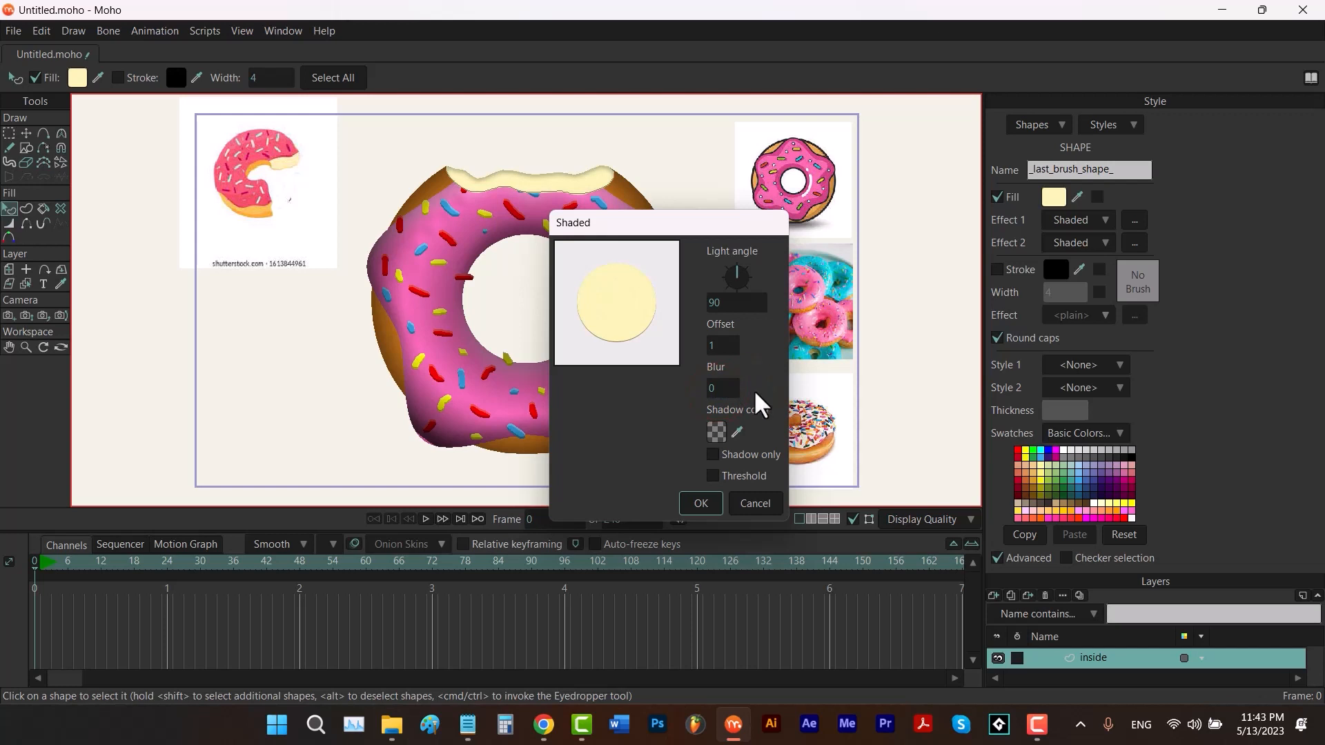
pyautogui.moveTo(717, 382); pyautogui.dragTo(759, 387)
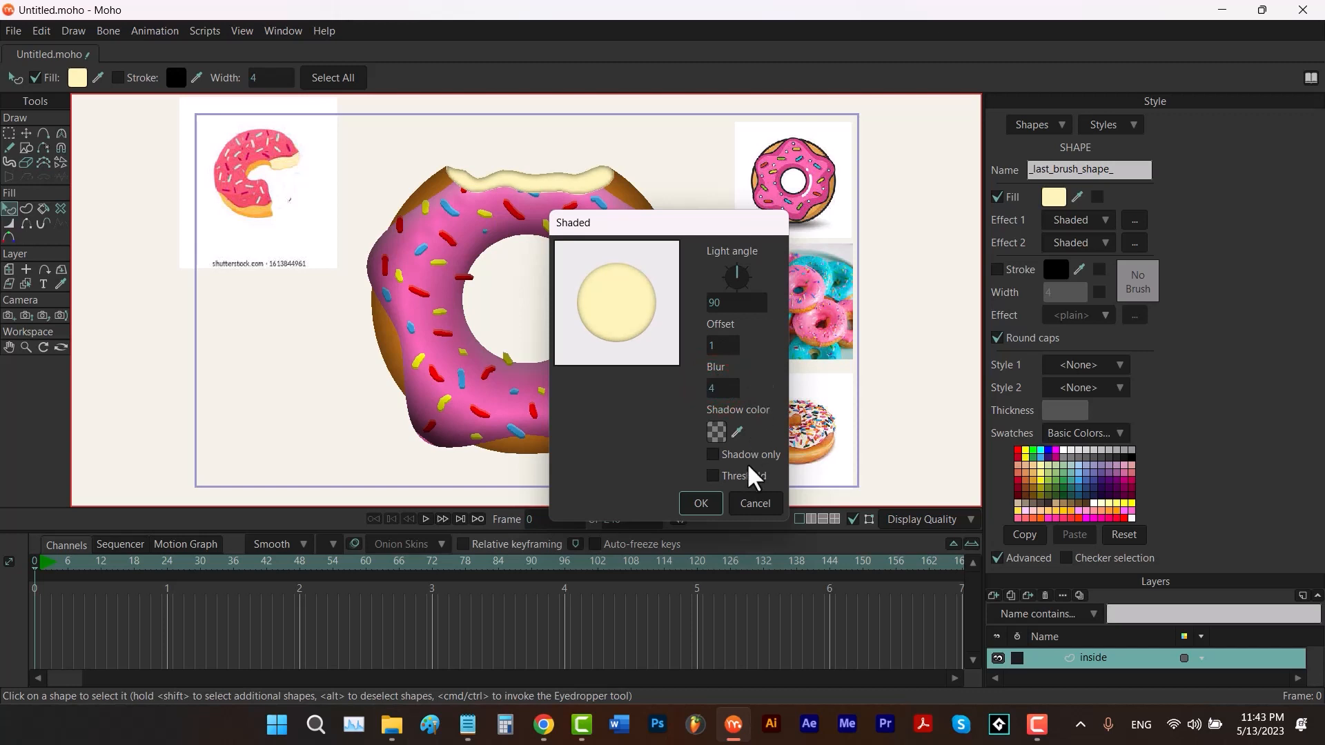
pyautogui.click(701, 503)
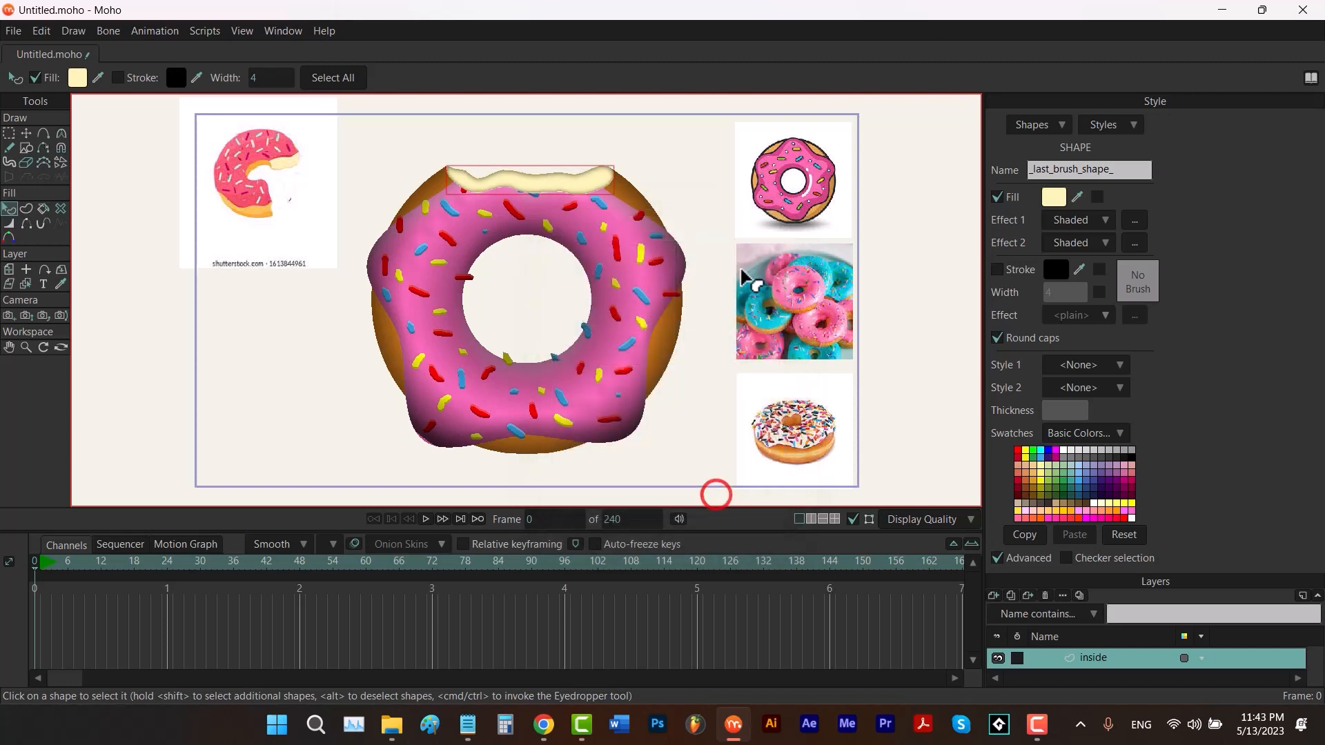
# Render the current frame to check the shaded bite, and return to the basic style options.
pyautogui.hotkey('ctrl', 'r')
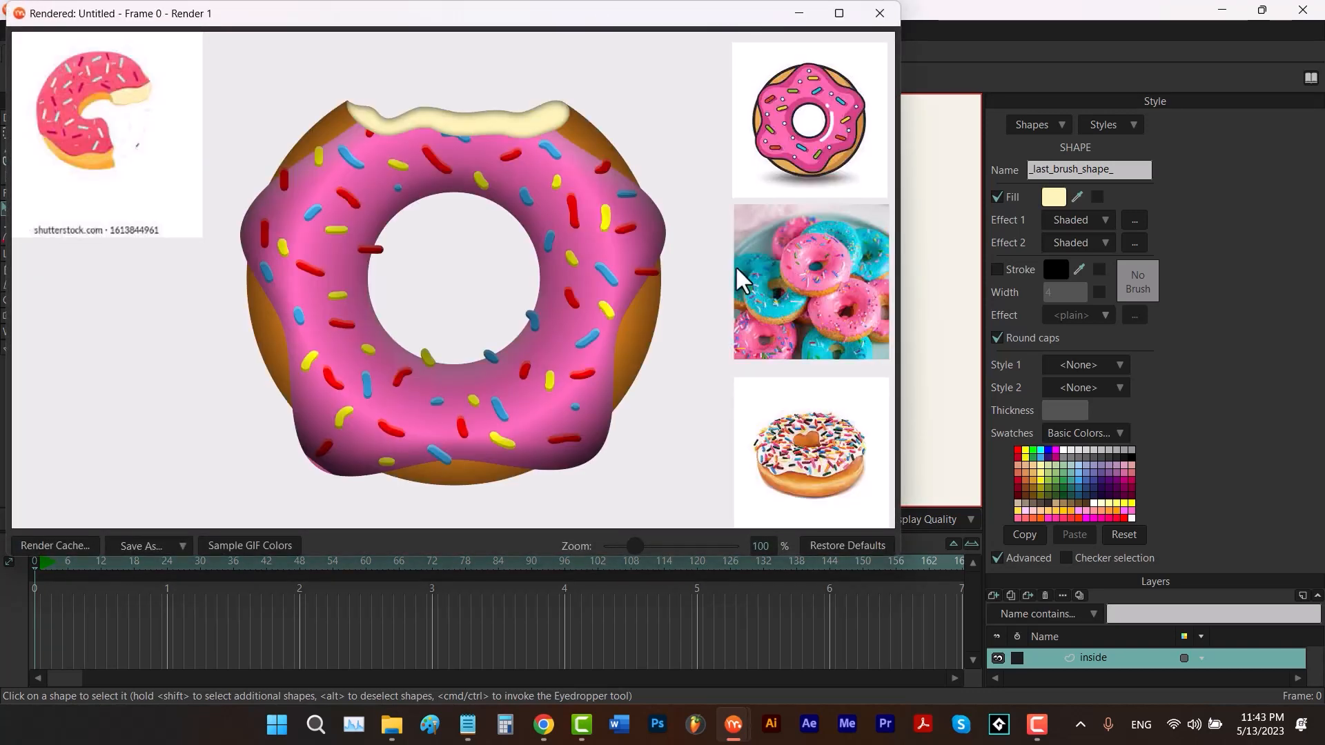
pyautogui.click(878, 13)
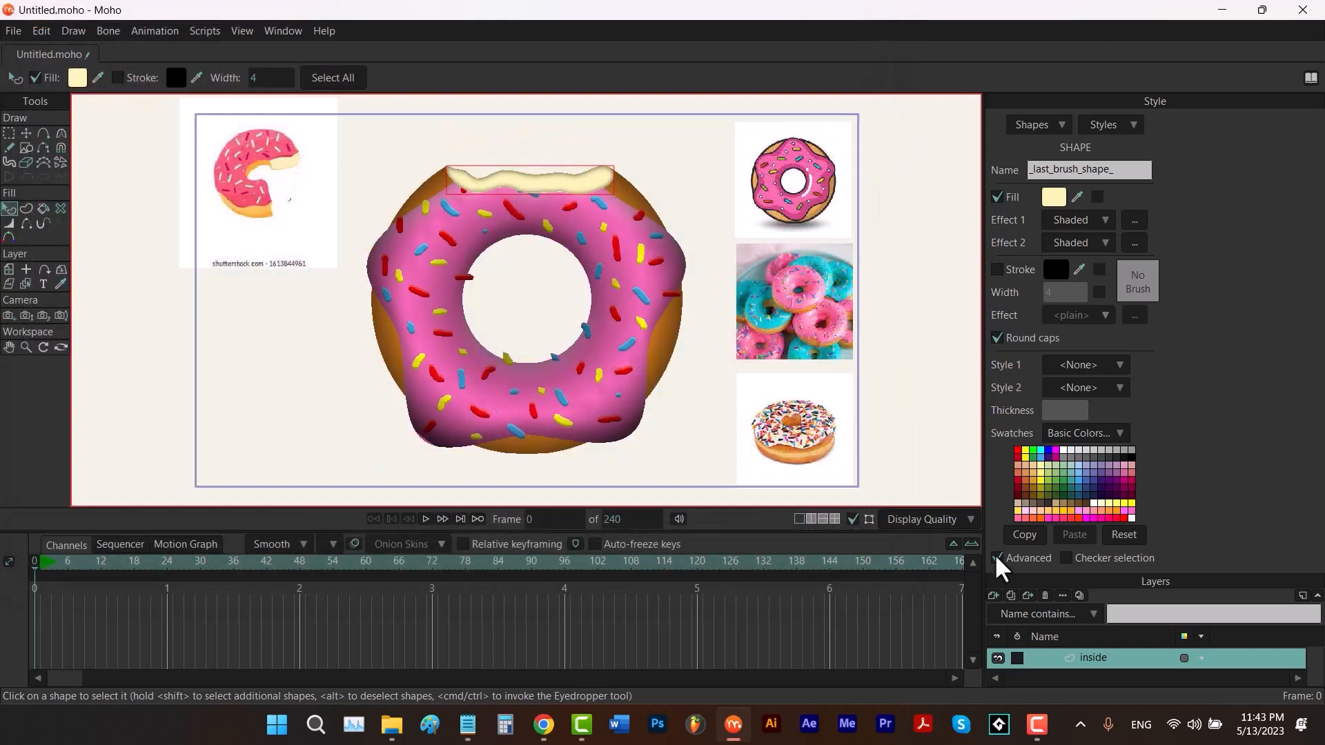
pyautogui.click(997, 558)
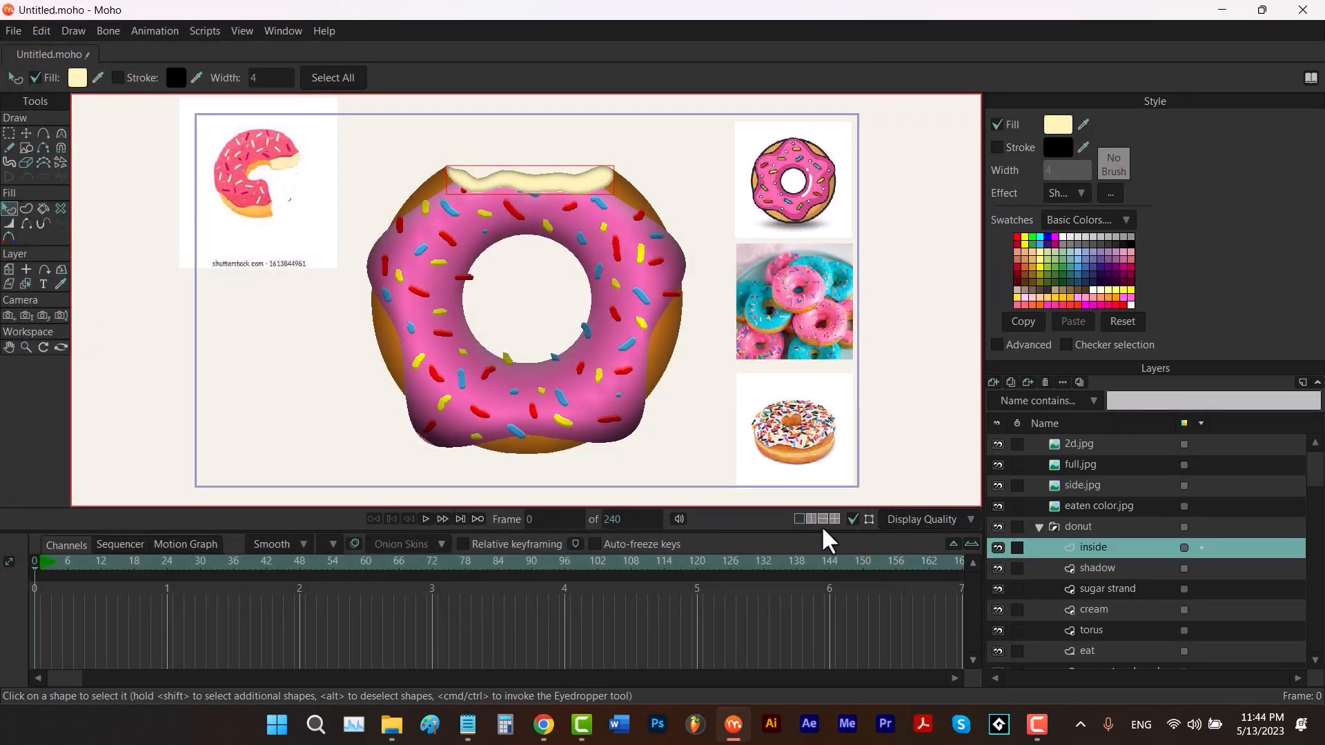
# Close the "inside" layer's settings without changes and set the animation's end to frame 48.
pyautogui.doubleClick(1099, 551)
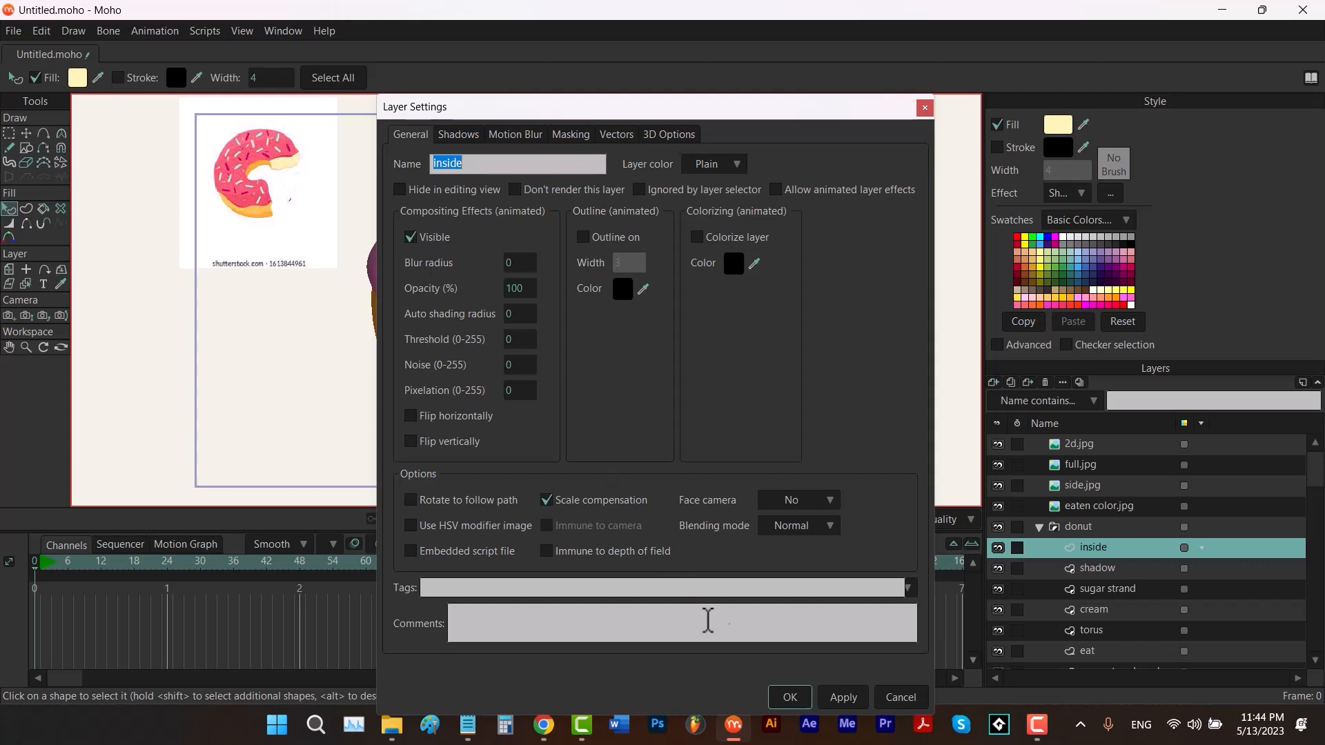
pyautogui.click(790, 699)
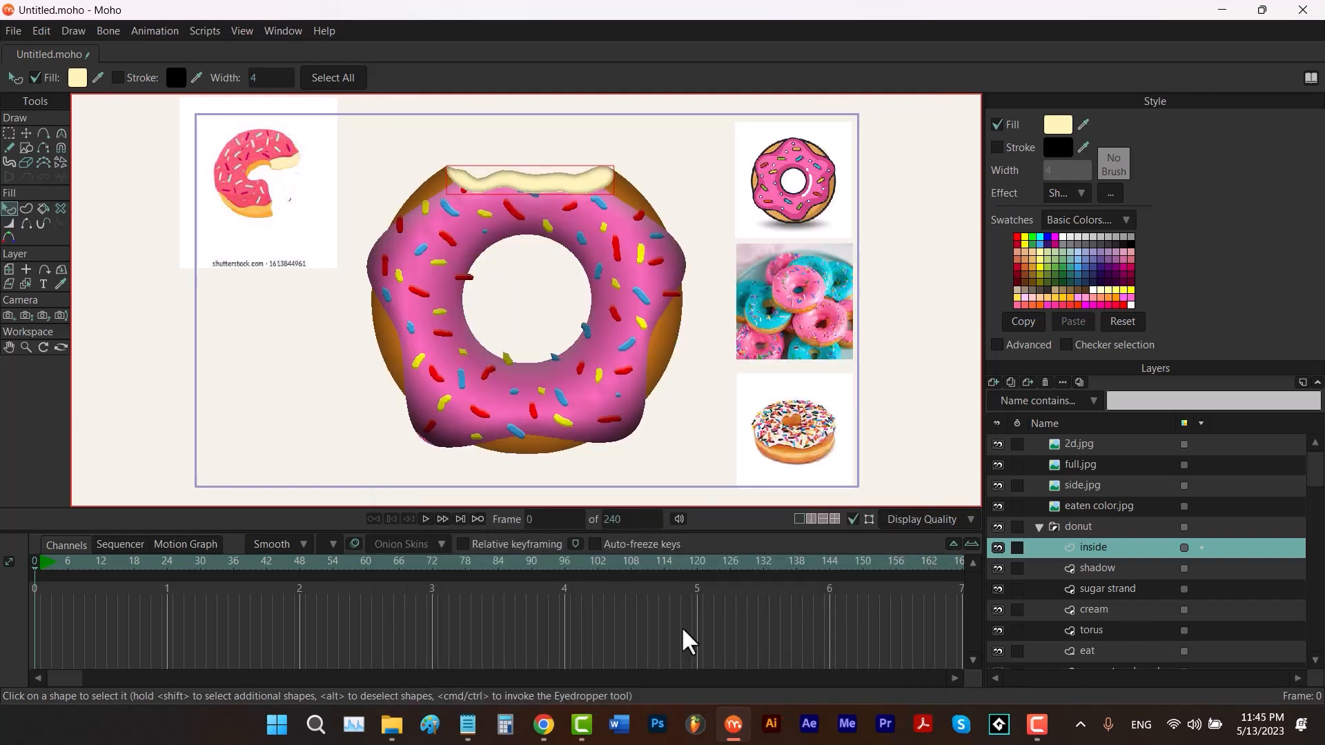
pyautogui.keyDown('alt'); pyautogui.rightClick(300, 563); pyautogui.keyUp('alt')
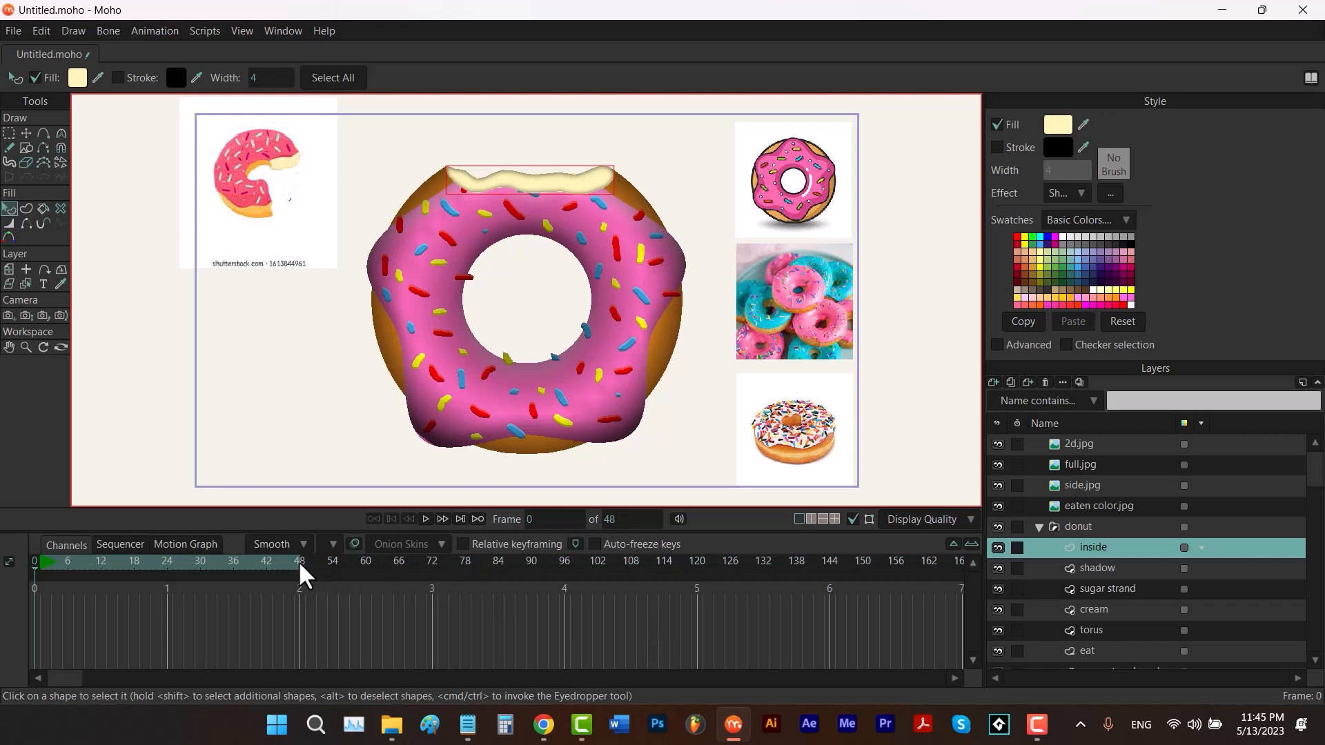
# Make the "inside" layer invisible at frame 0 in its layer settings.
pyautogui.doubleClick(1109, 552)
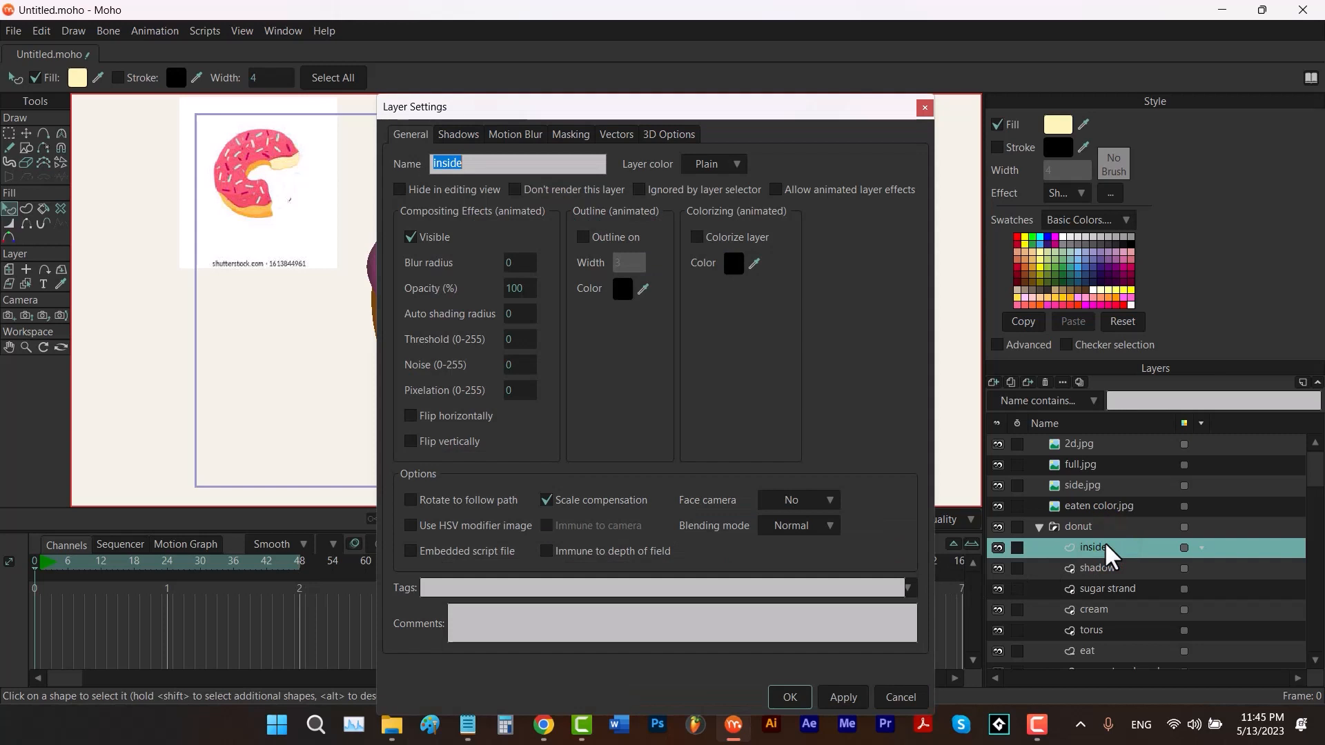
pyautogui.click(408, 236)
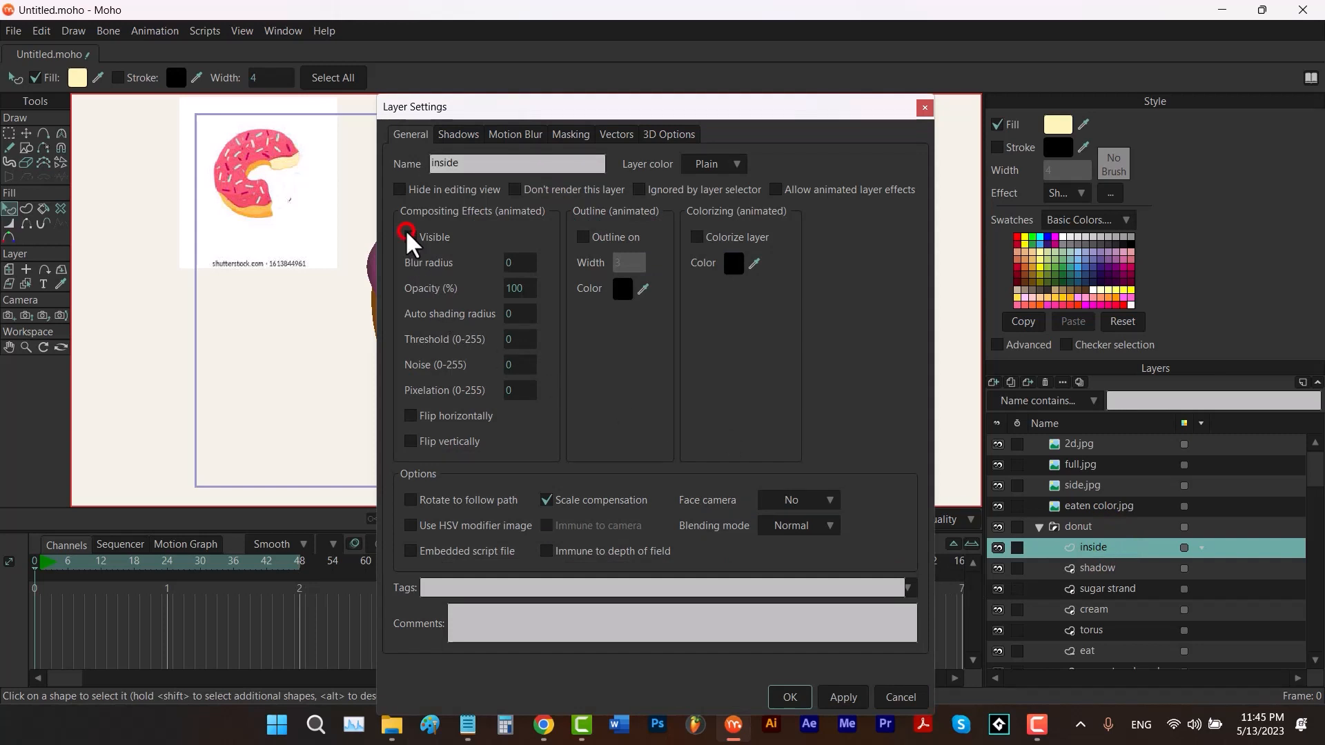
pyautogui.click(789, 699)
# Make the "eat" mask layer invisible at frame 0 in its layer settings.
pyautogui.scroll(-2, 1156, 614)
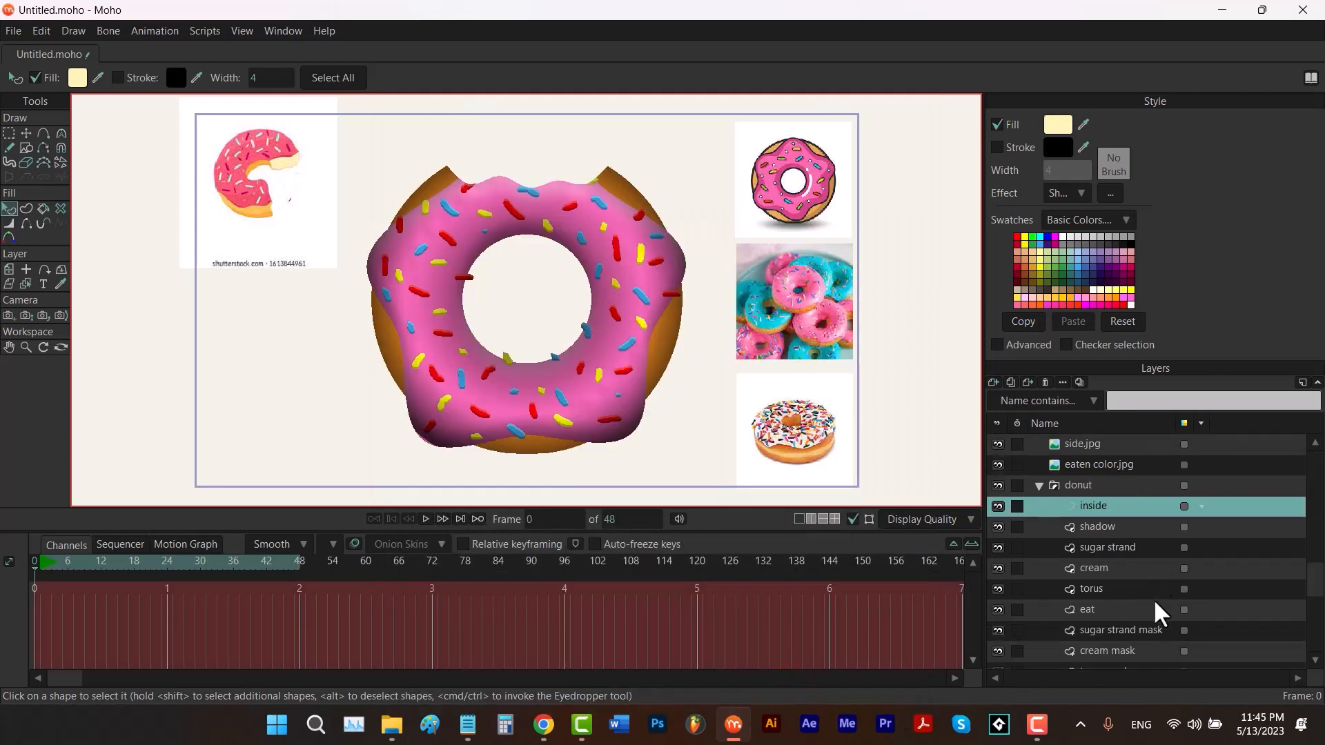
pyautogui.click(1095, 608)
pyautogui.doubleClick(1095, 613)
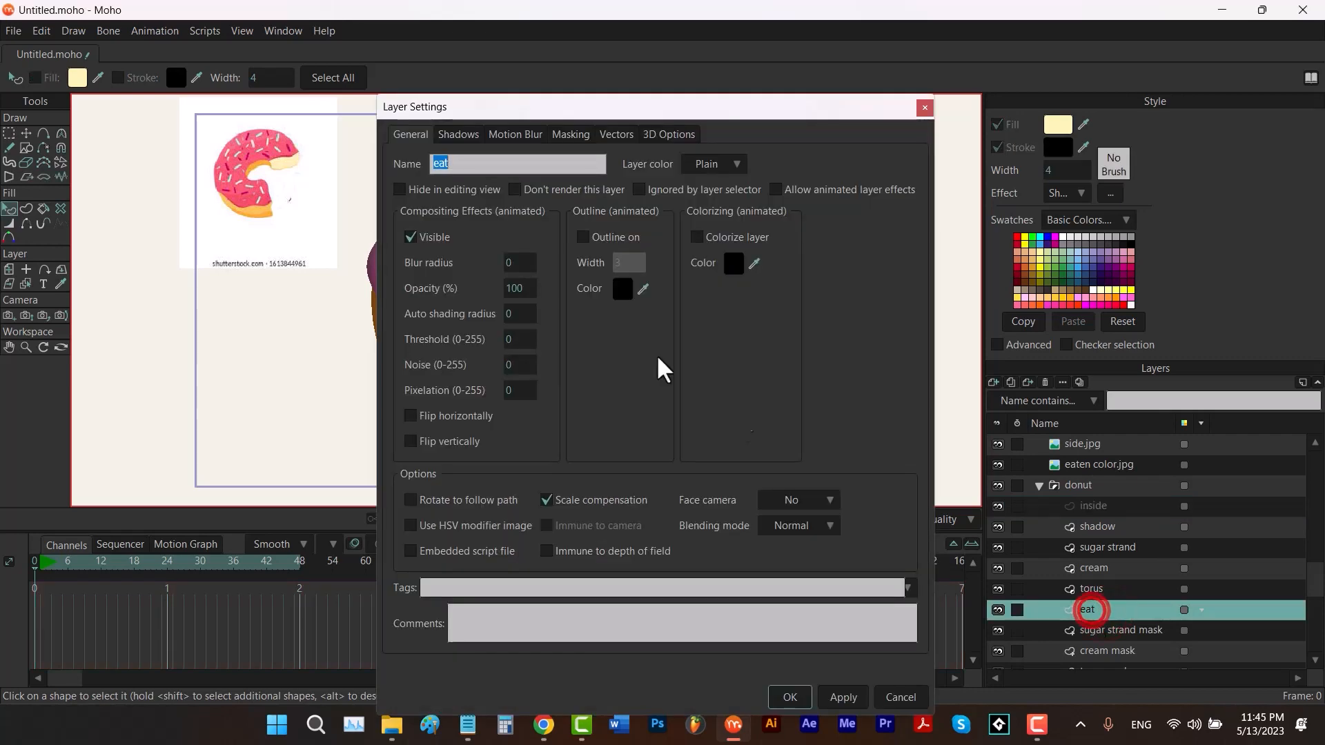
pyautogui.click(412, 238)
pyautogui.click(788, 699)
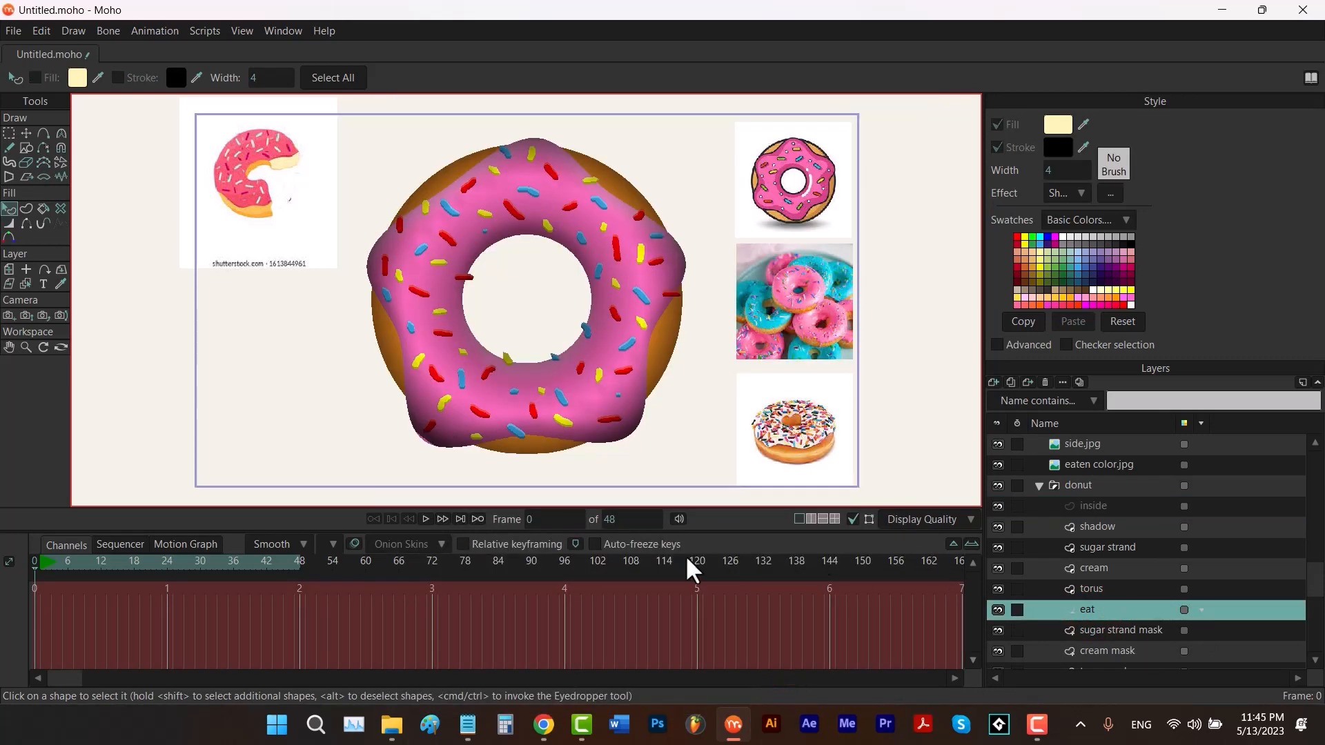
# Make the "eat" mask layer visible at frame 24 in its layer settings.
pyautogui.click(169, 564)
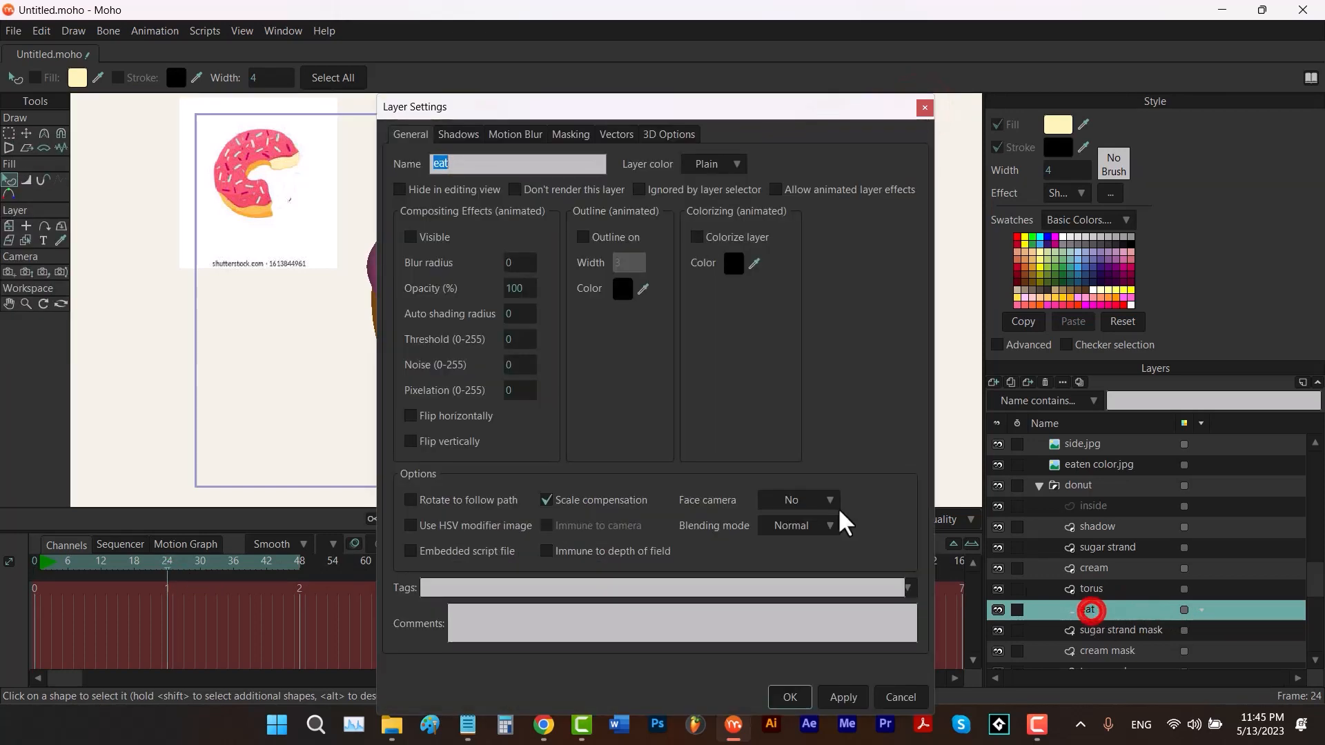
pyautogui.doubleClick(1088, 610)
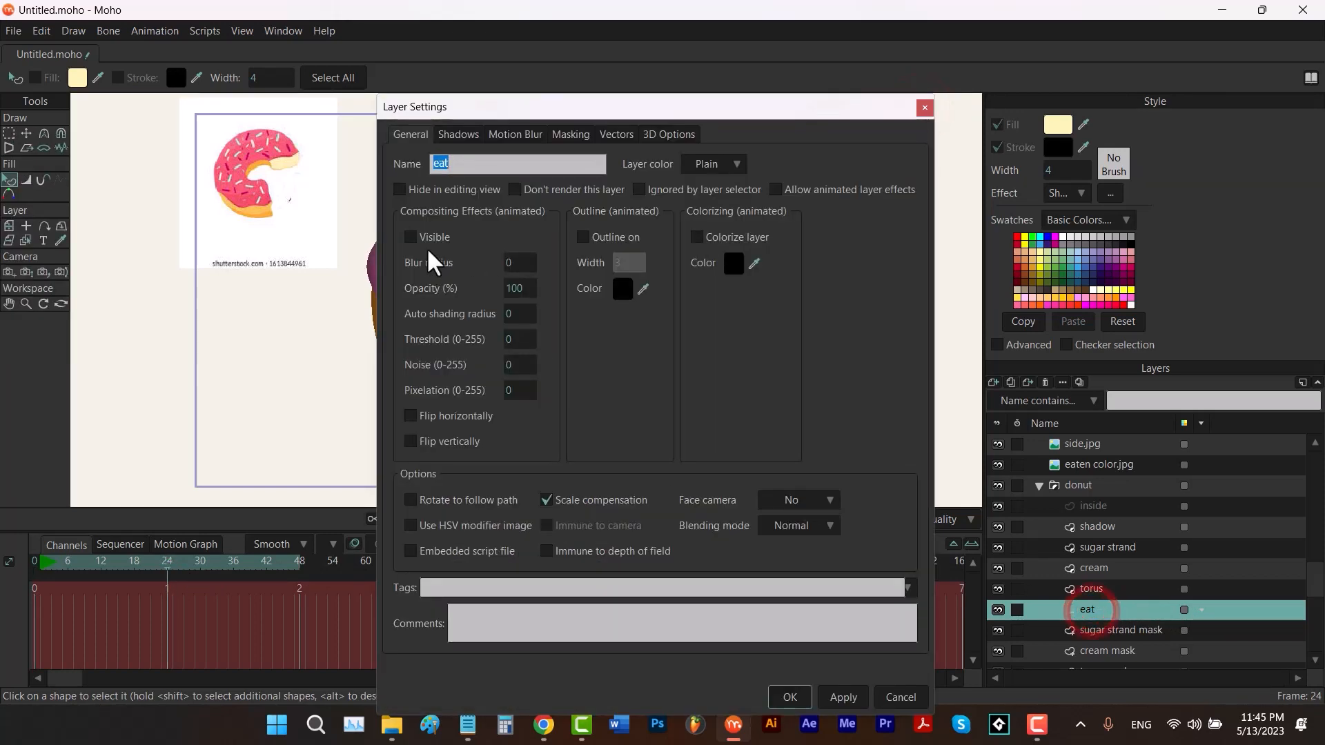
pyautogui.click(411, 238)
pyautogui.click(788, 698)
pyautogui.scroll(2, 1123, 562)
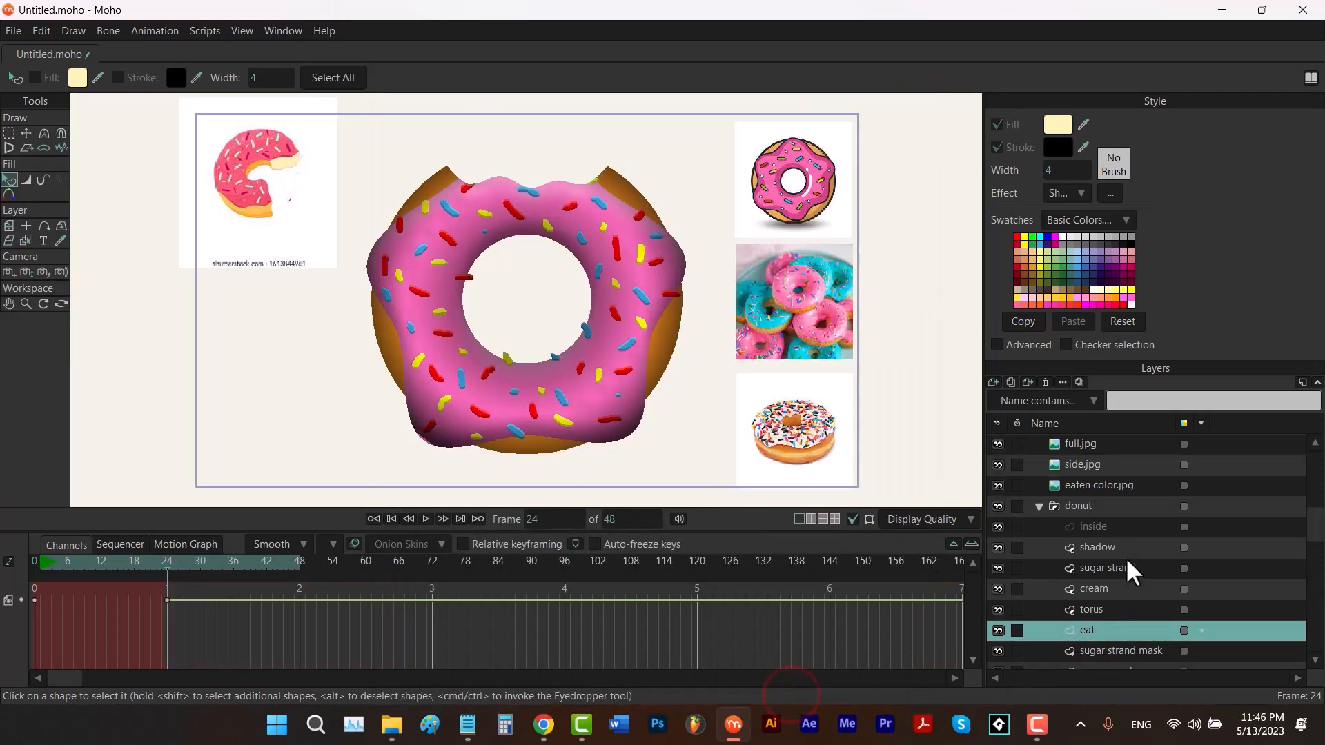
# Make the "inside" layer visible at frame 24 in its layer settings.
pyautogui.click(1097, 550)
pyautogui.doubleClick(1097, 548)
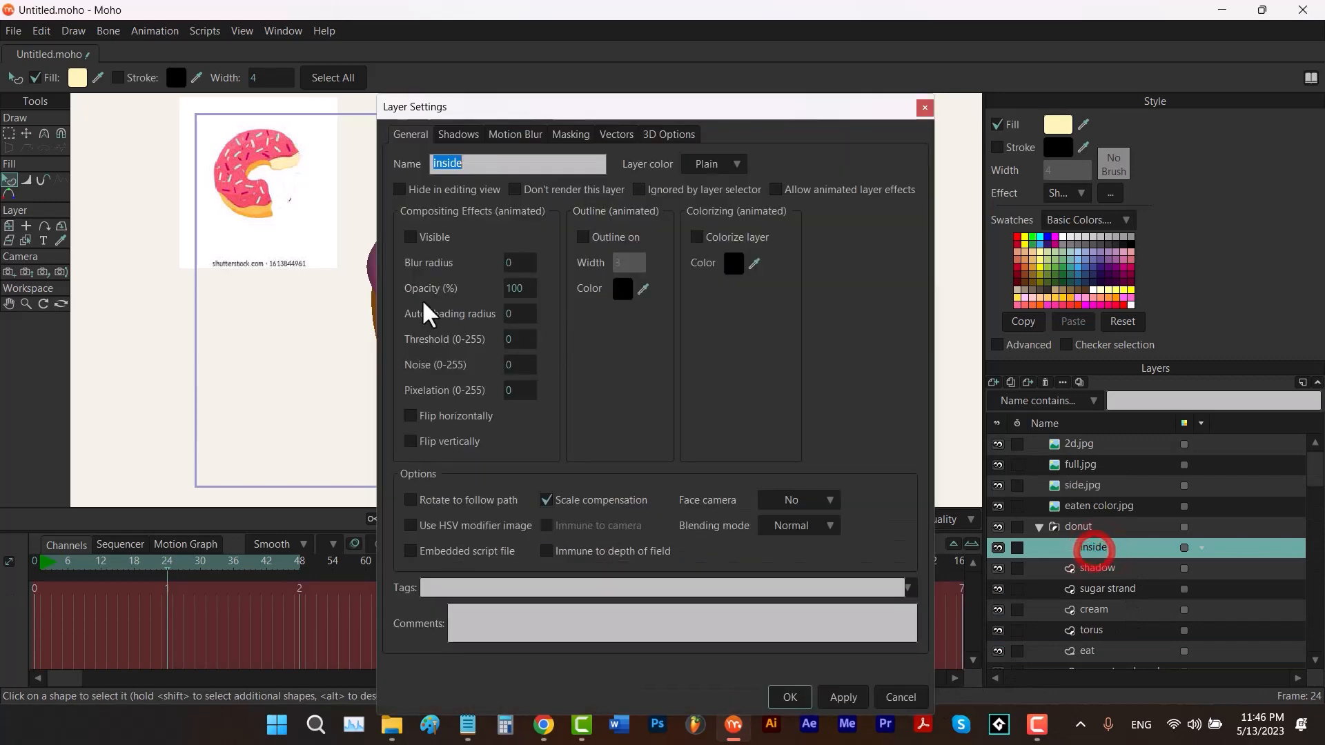
pyautogui.click(407, 239)
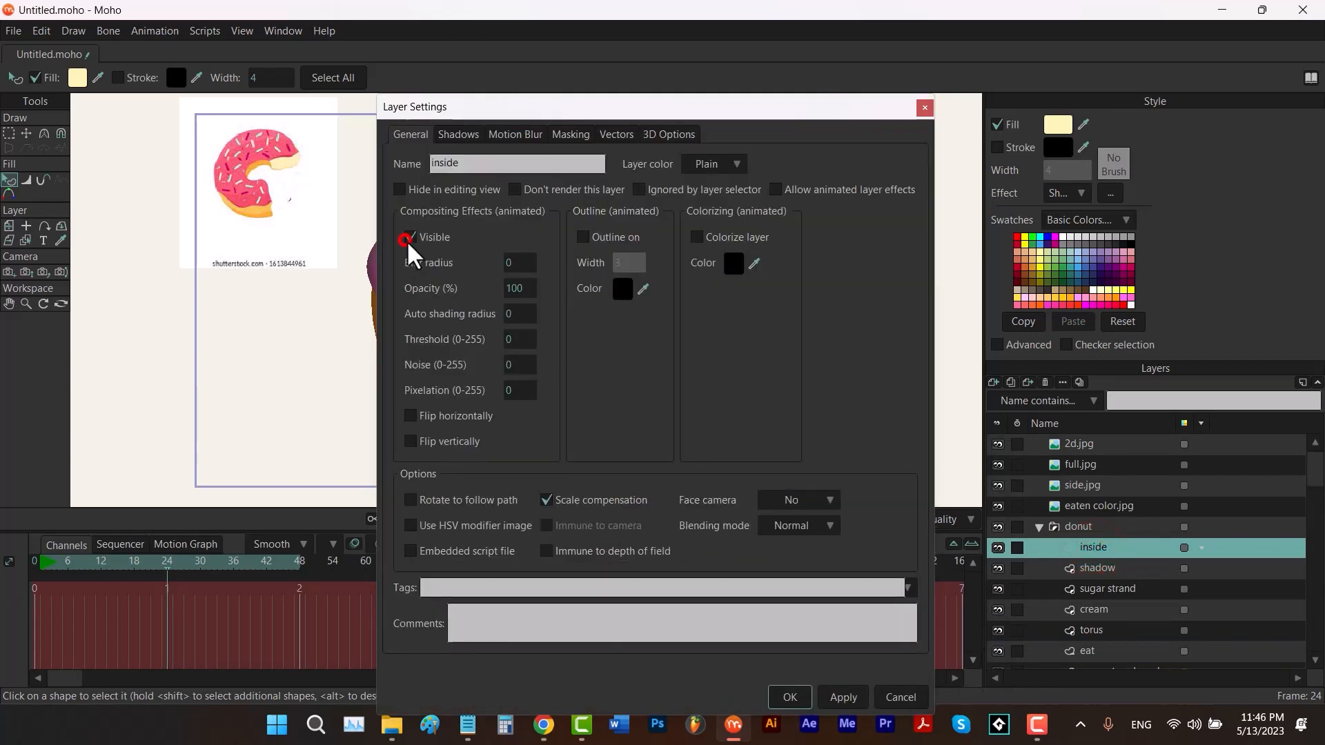
pyautogui.click(787, 697)
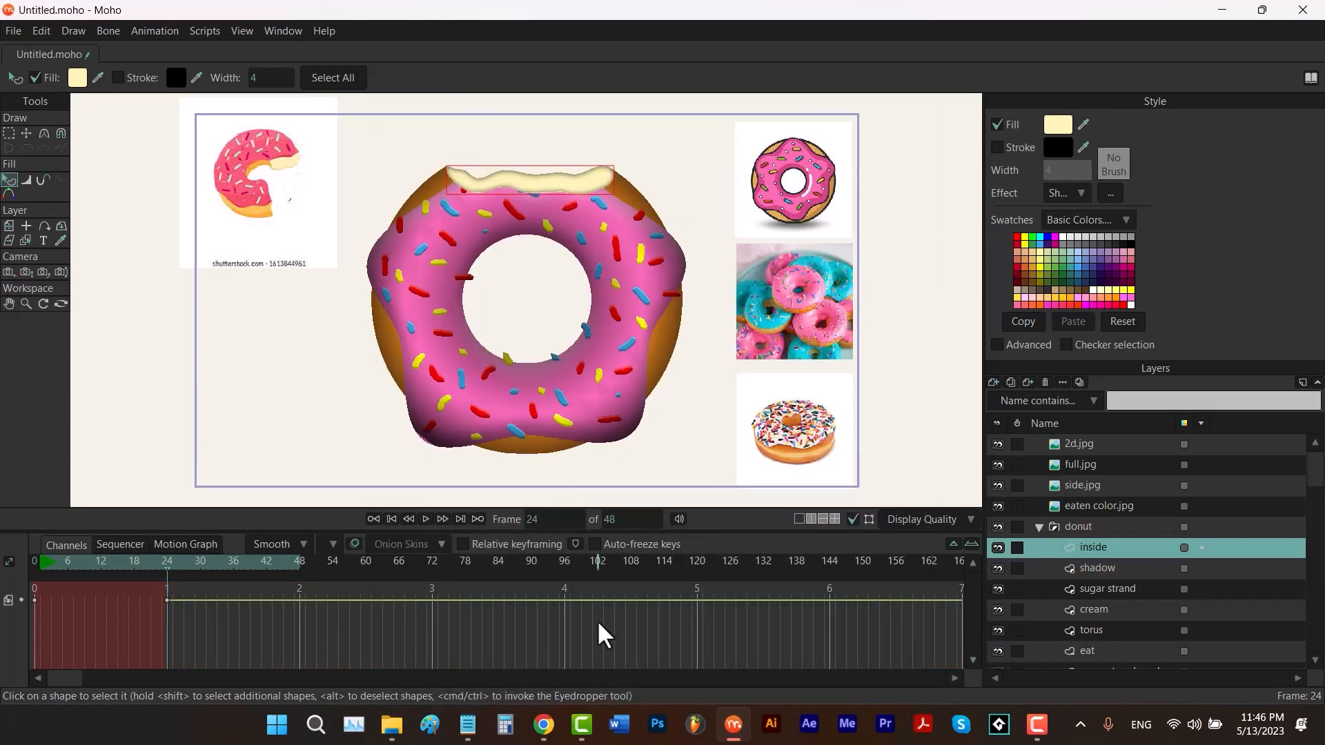
# Play back the bite animation, and replay it with the "donut" group layer selected after viewing the display quality options.
pyautogui.click(427, 521)
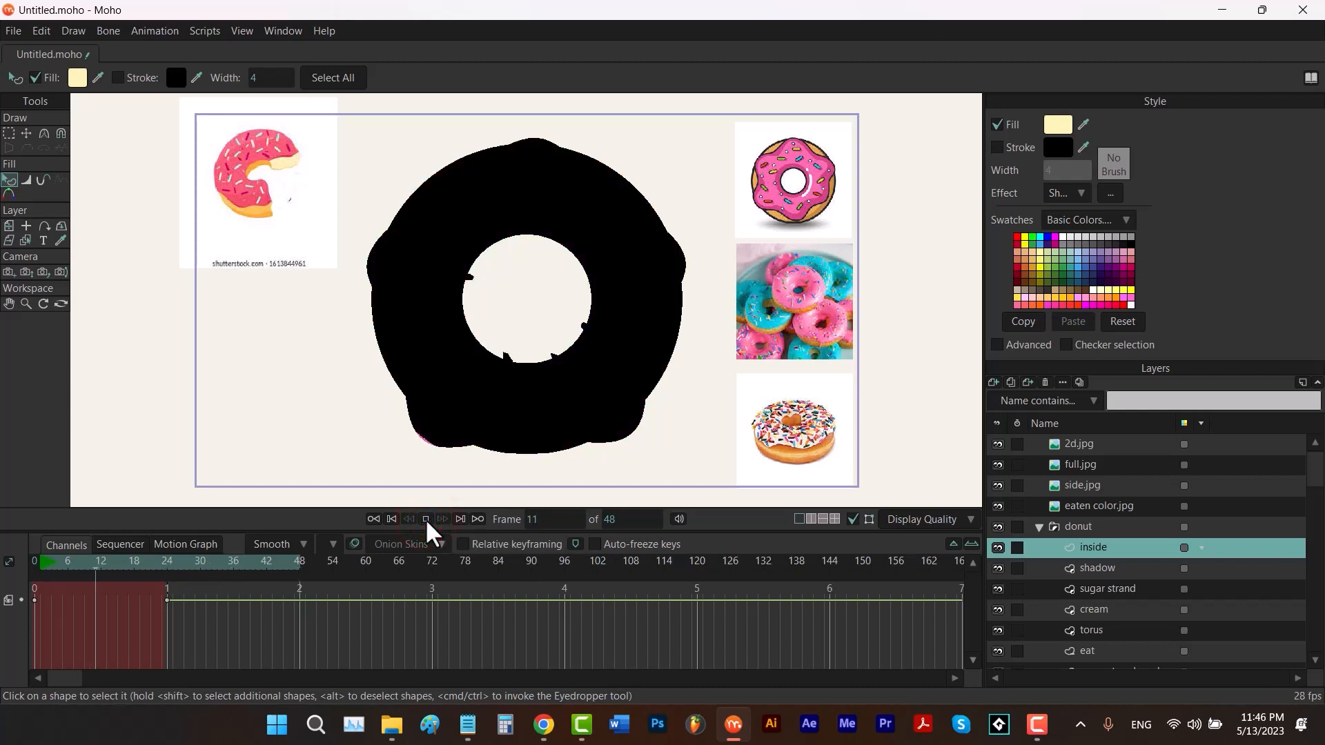
pyautogui.click(426, 520)
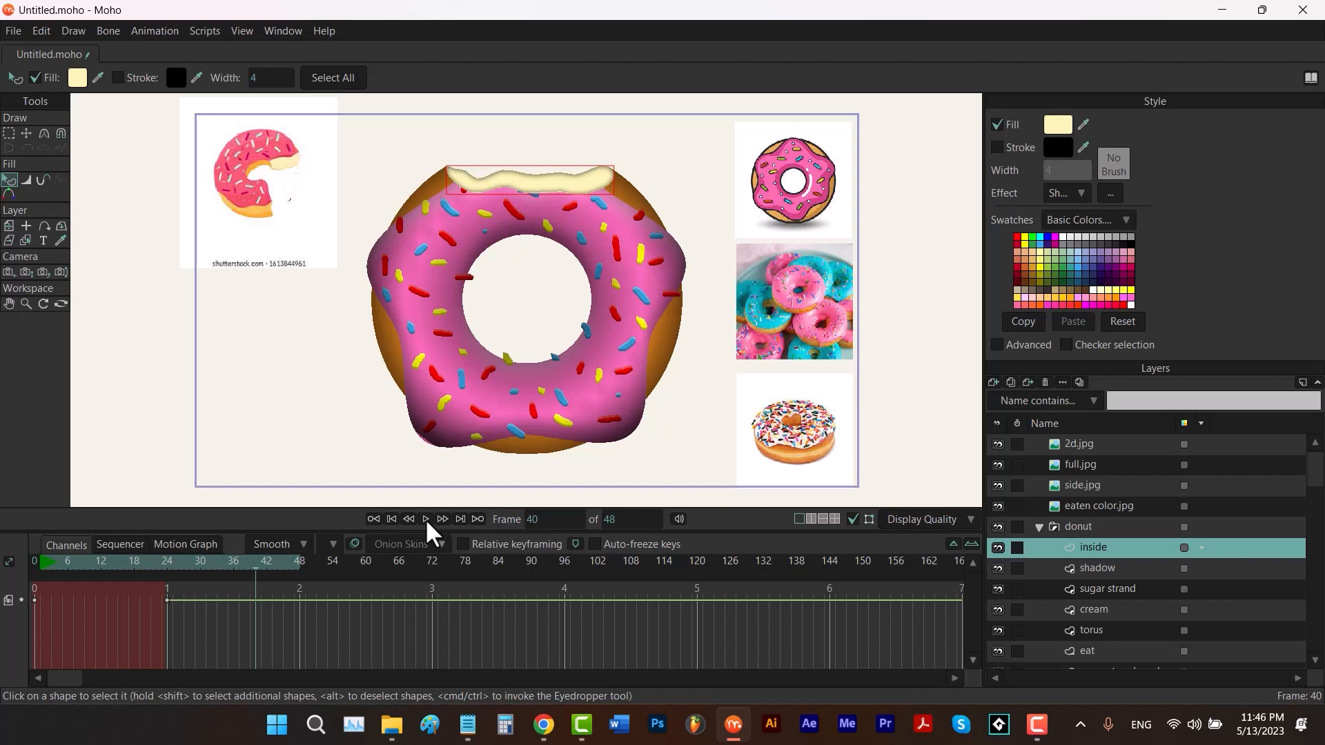
pyautogui.click(1103, 524)
pyautogui.click(923, 528)
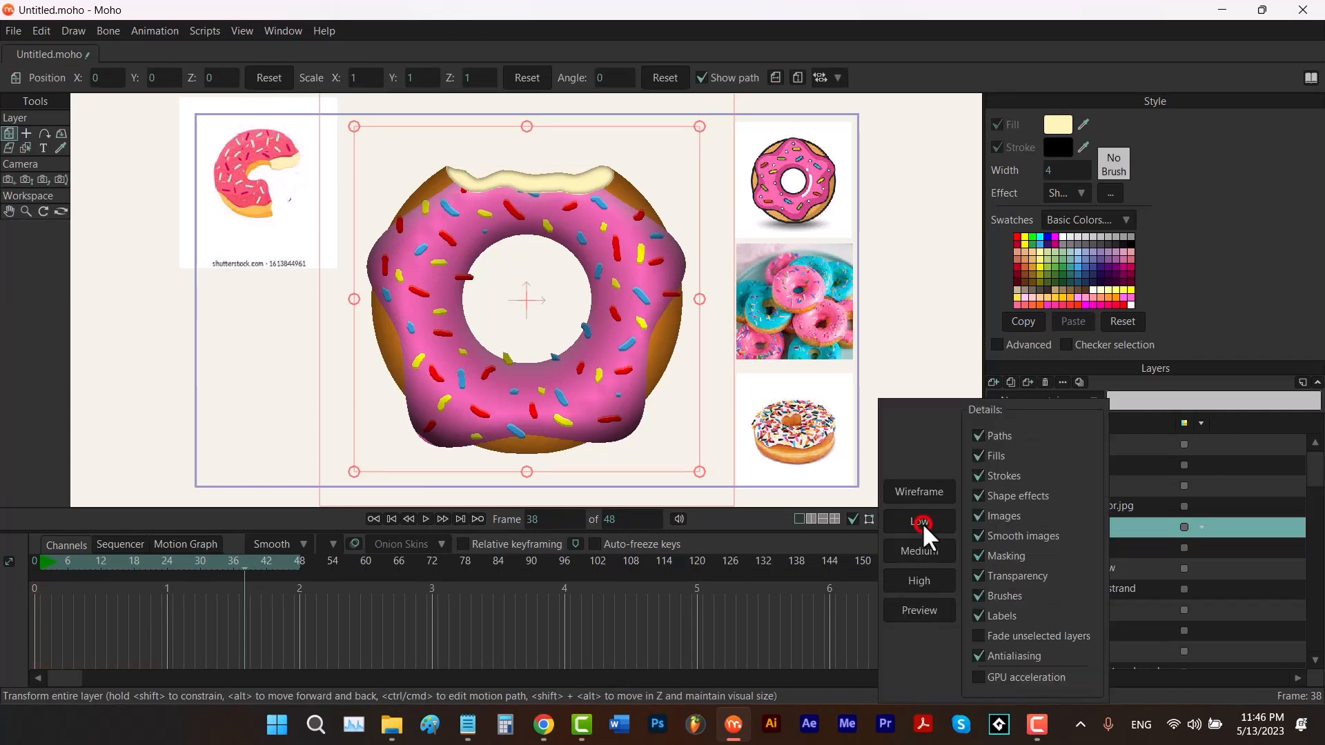
pyautogui.click(243, 557)
pyautogui.press('space')
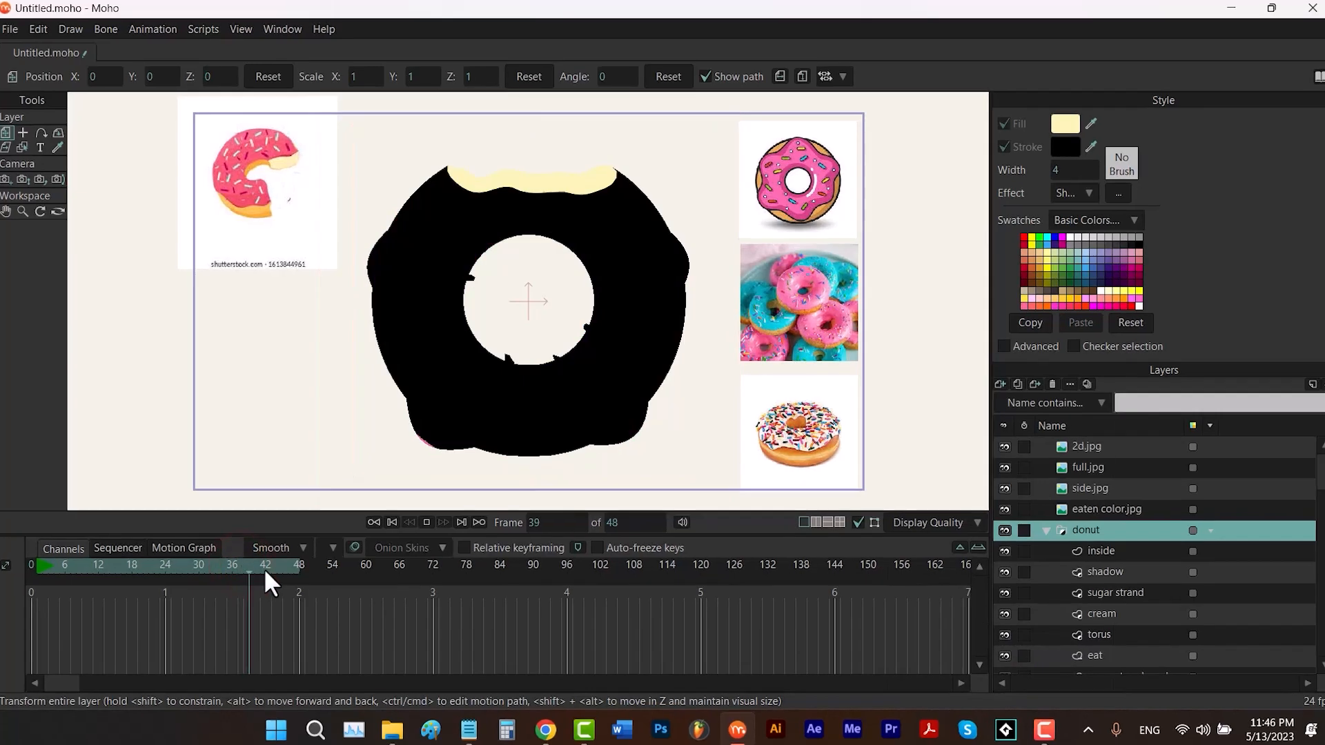